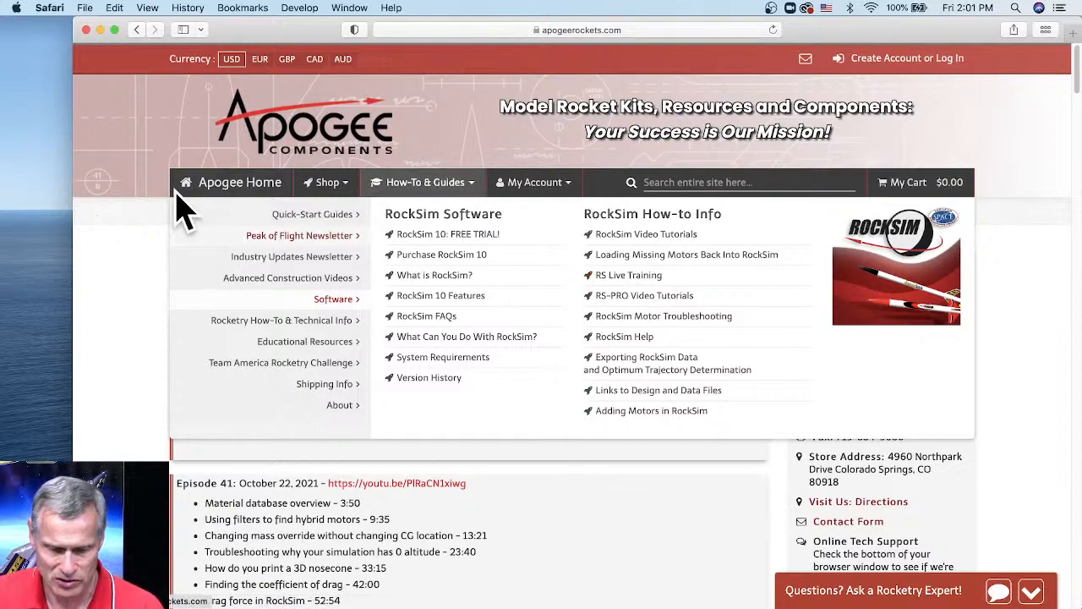
- Switch the site menu to Shop and scroll down to RS Live Training episodes 41–38
left_click(336, 184)
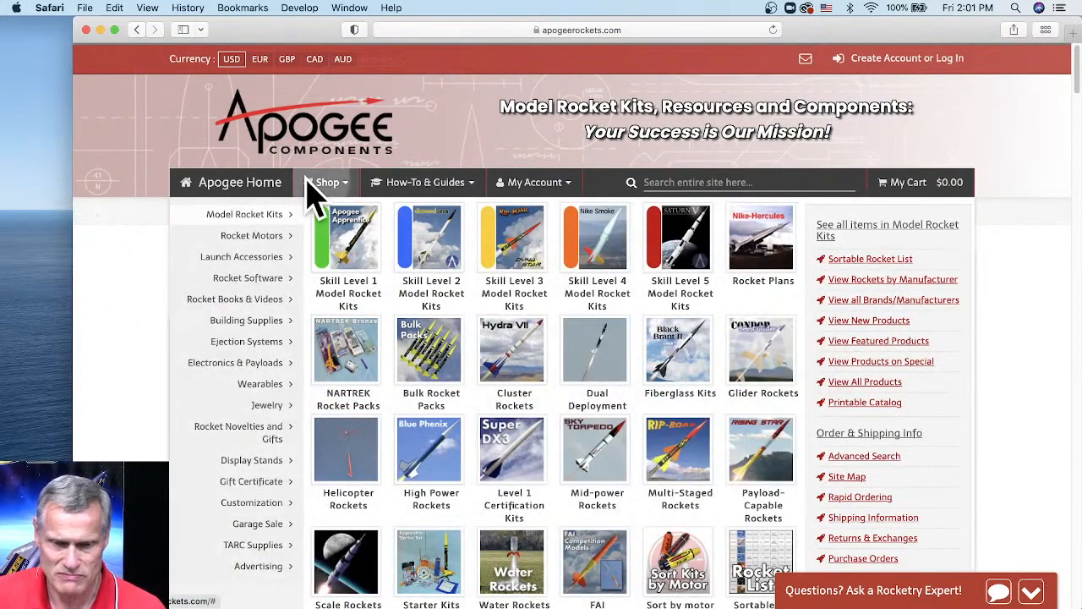
scroll(436, 334, "down", 5)
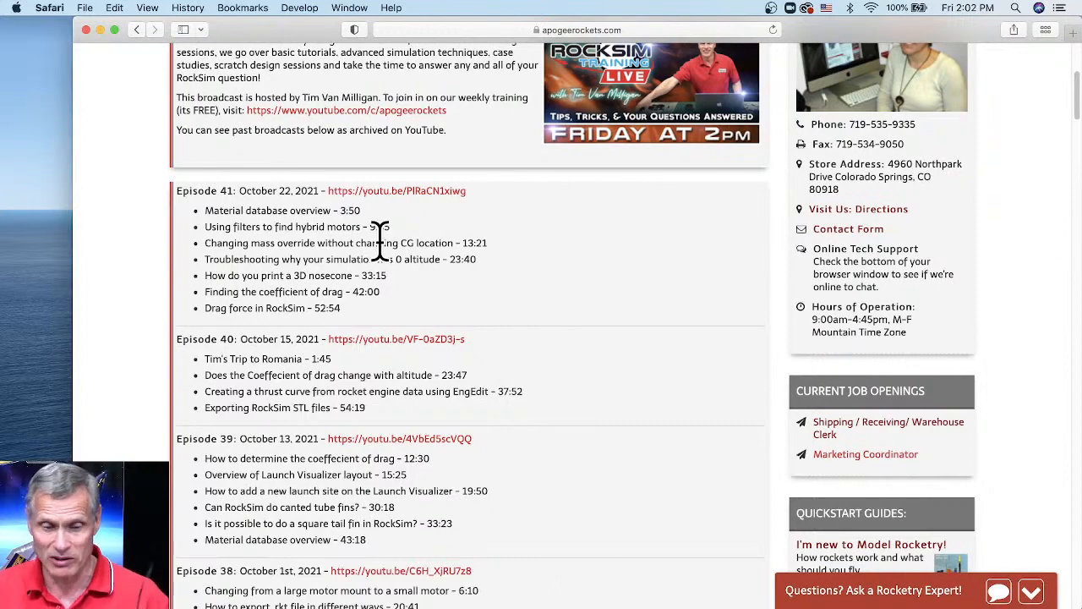
scroll(655, 331, "down", 10)
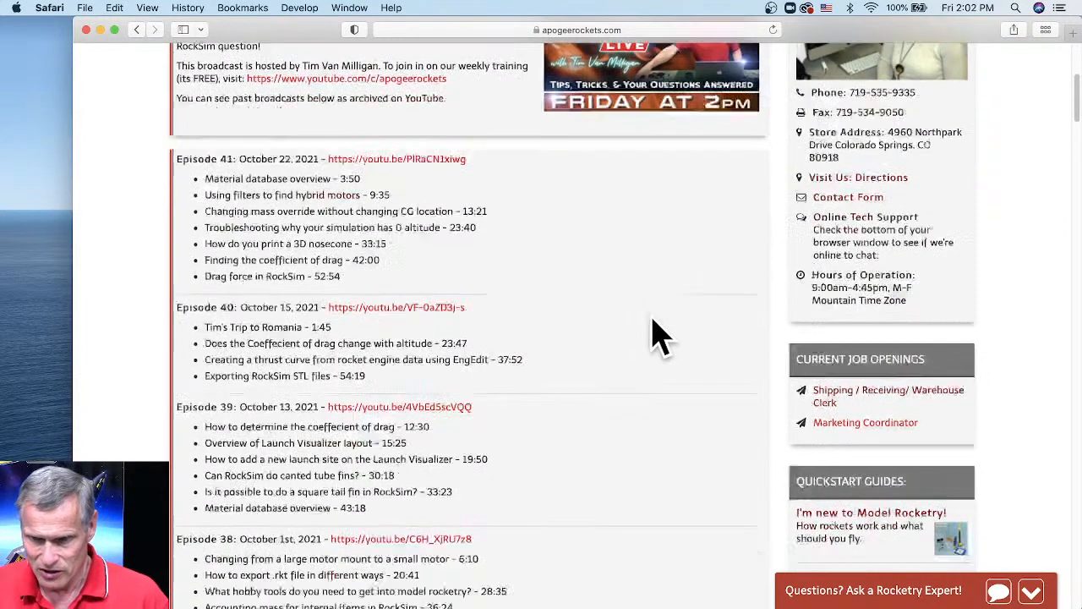
scroll(656, 330, "down", 20)
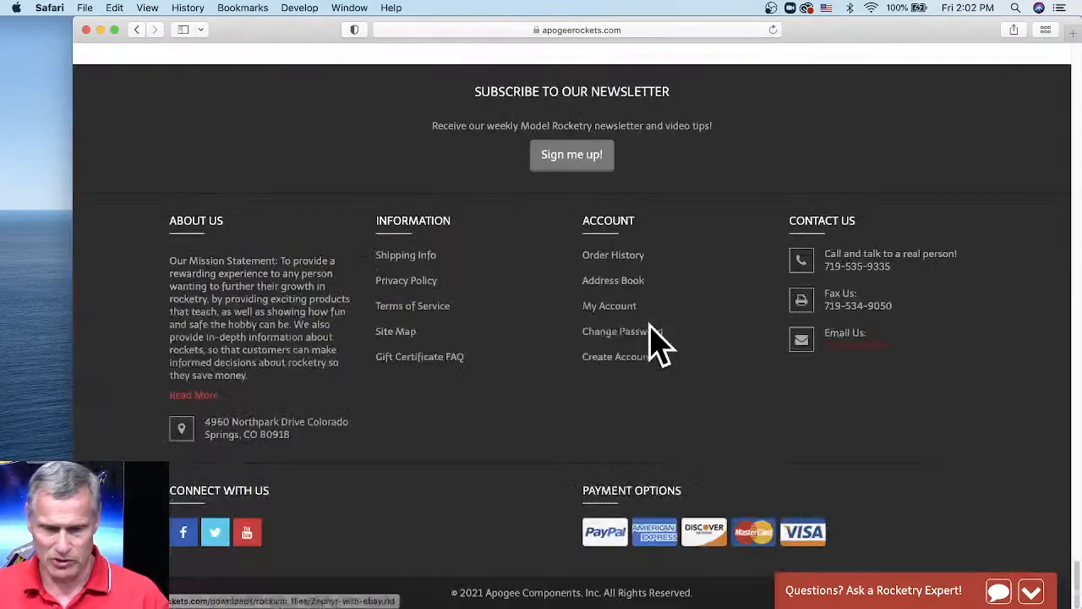
scroll(655, 332, "up", 5)
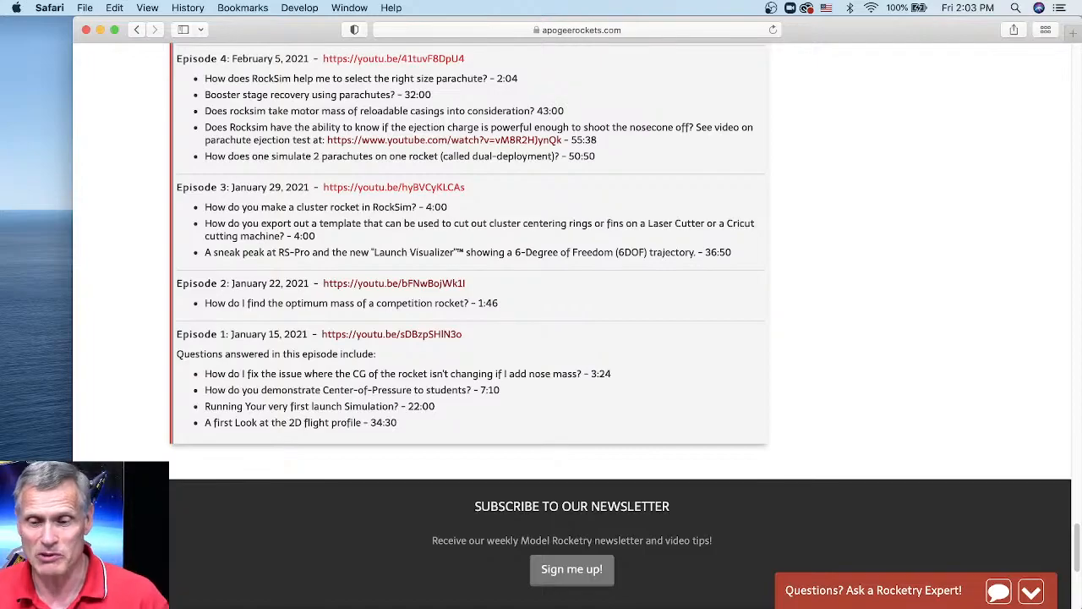
scroll(840, 265, "up", 20)
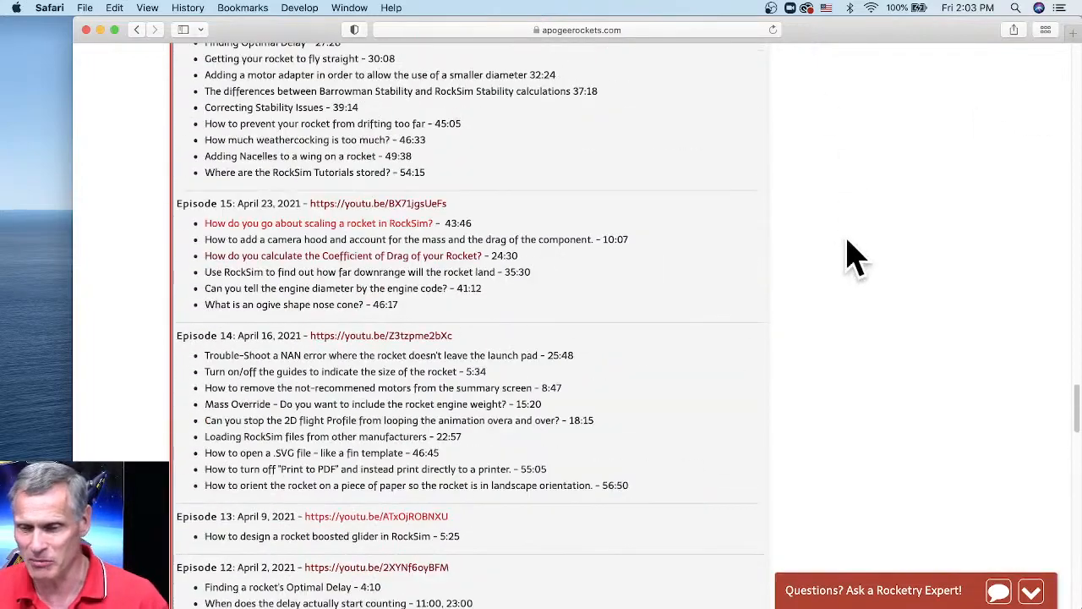
scroll(850, 279, "up", 20)
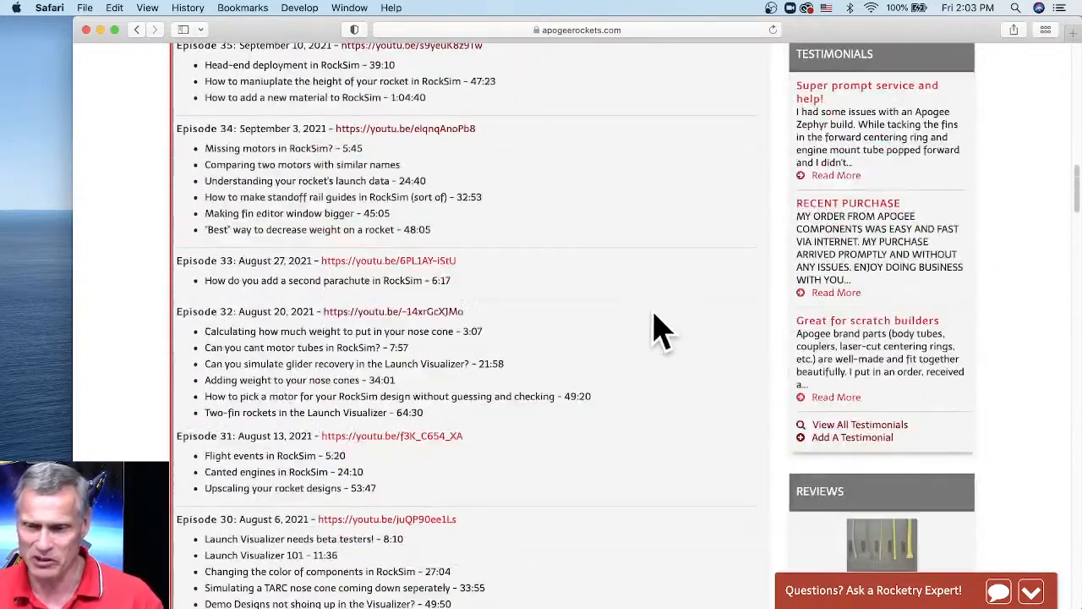
scroll(641, 342, "up", 20)
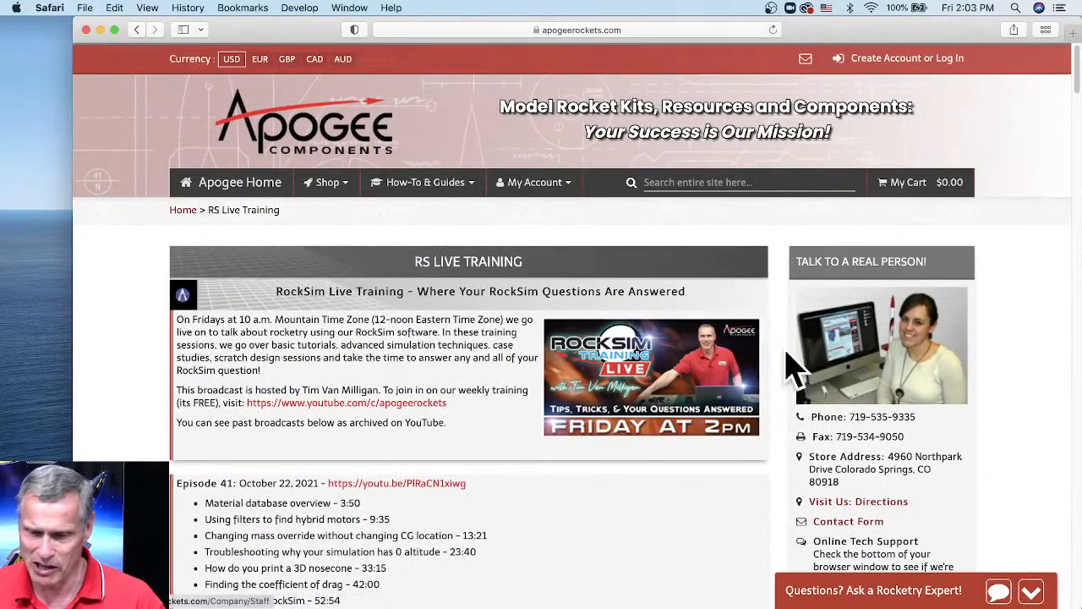
scroll(937, 310, "down", 2)
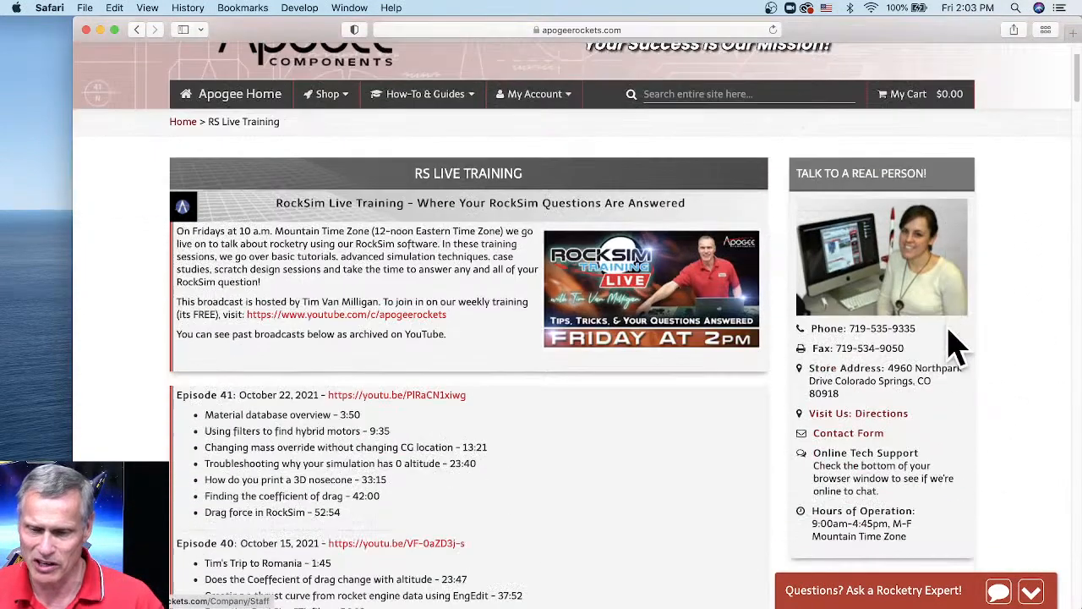
- Review the Contact Form's Send Email To departments without changing them, then switch to Chrome
left_click(852, 437)
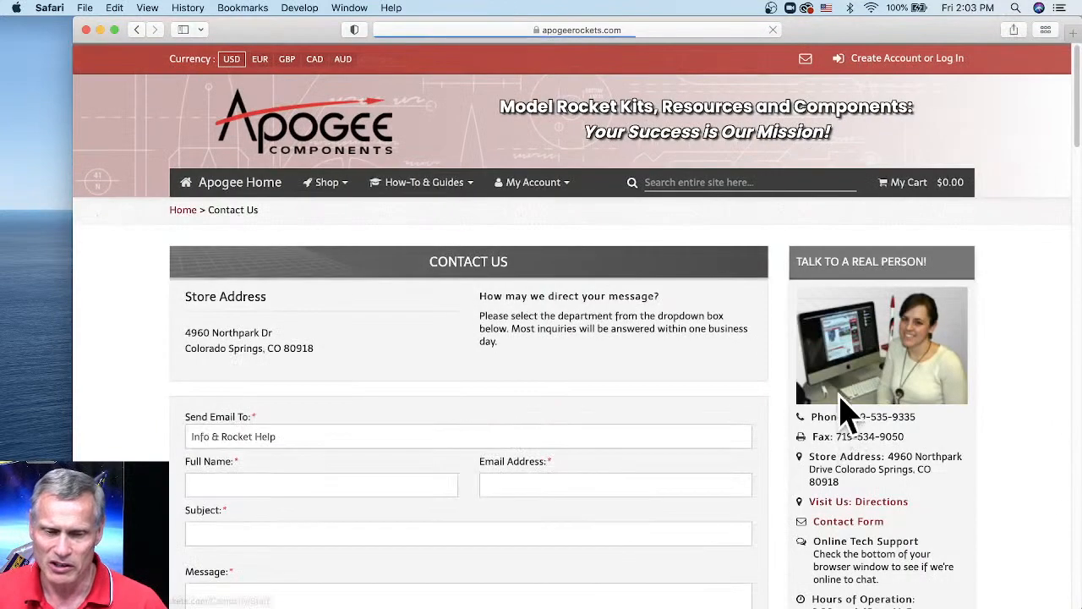
scroll(755, 373, "down", 3)
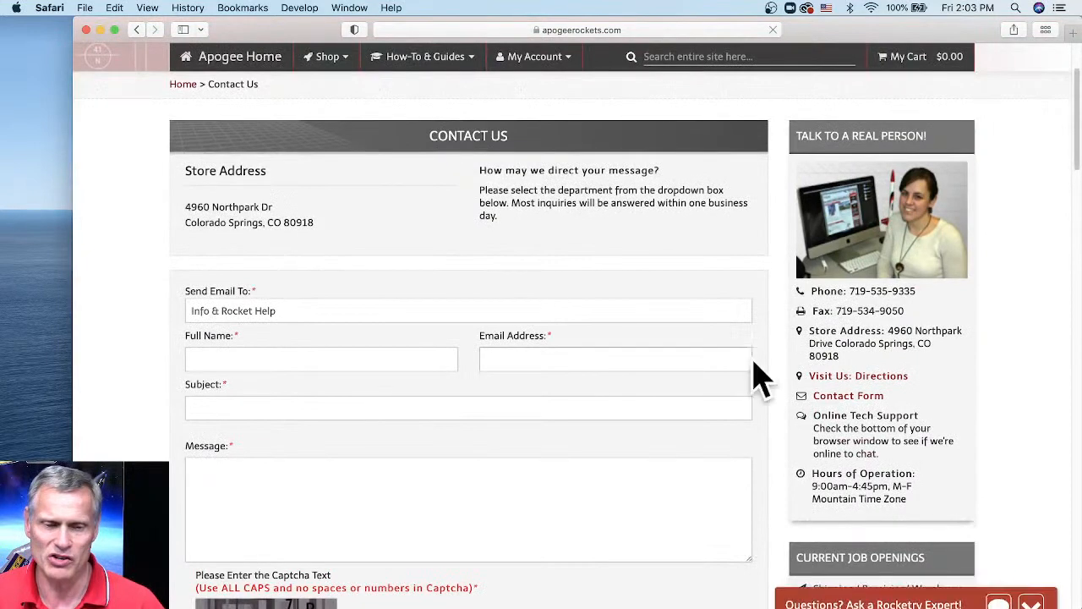
scroll(753, 362, "down", 1)
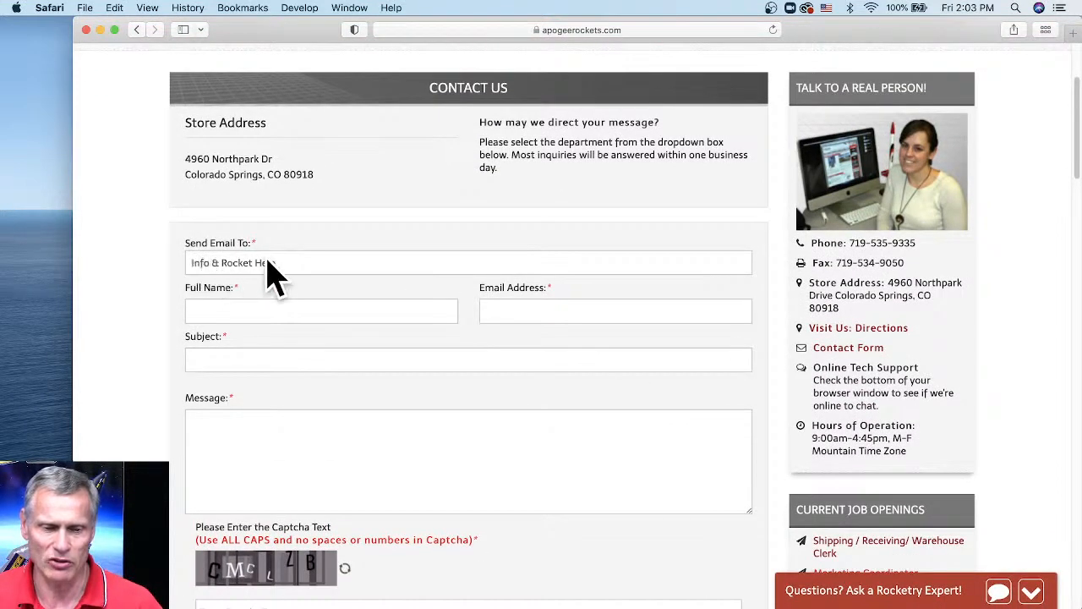
left_click(334, 269)
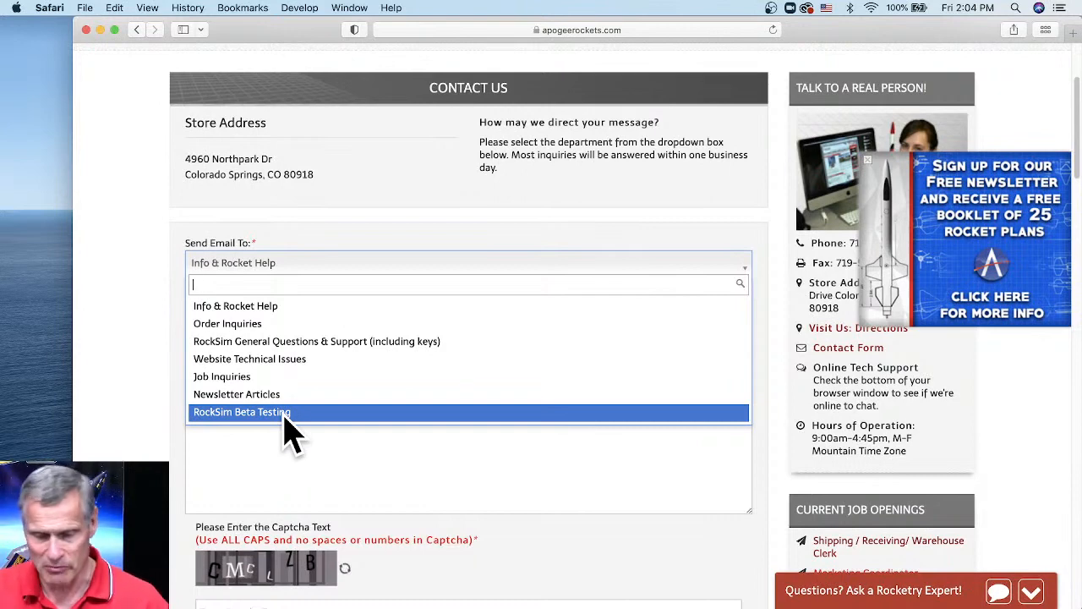
left_click(127, 542)
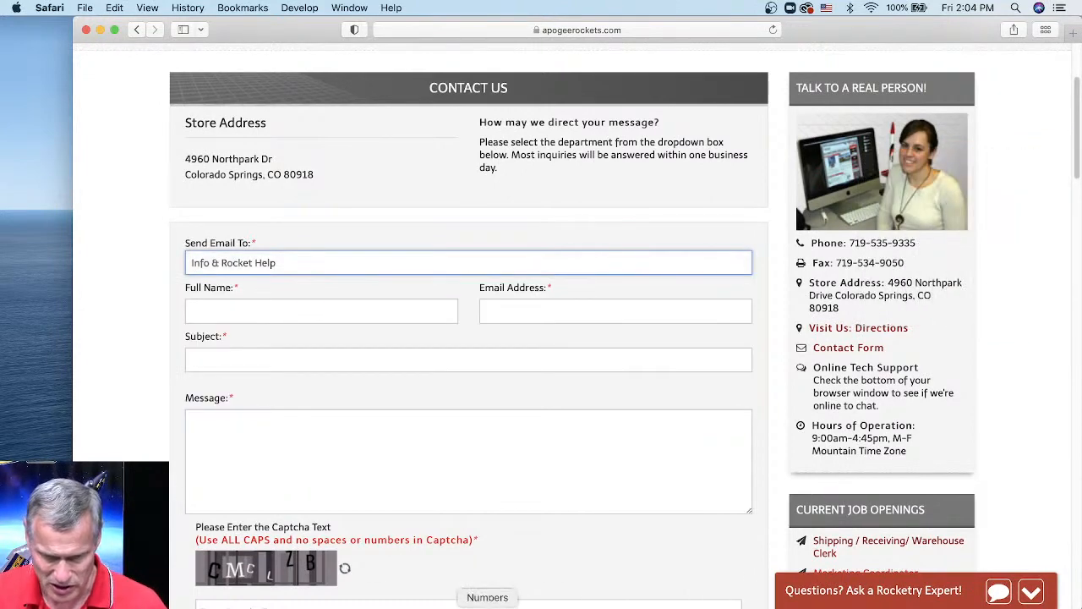
left_click(482, 602)
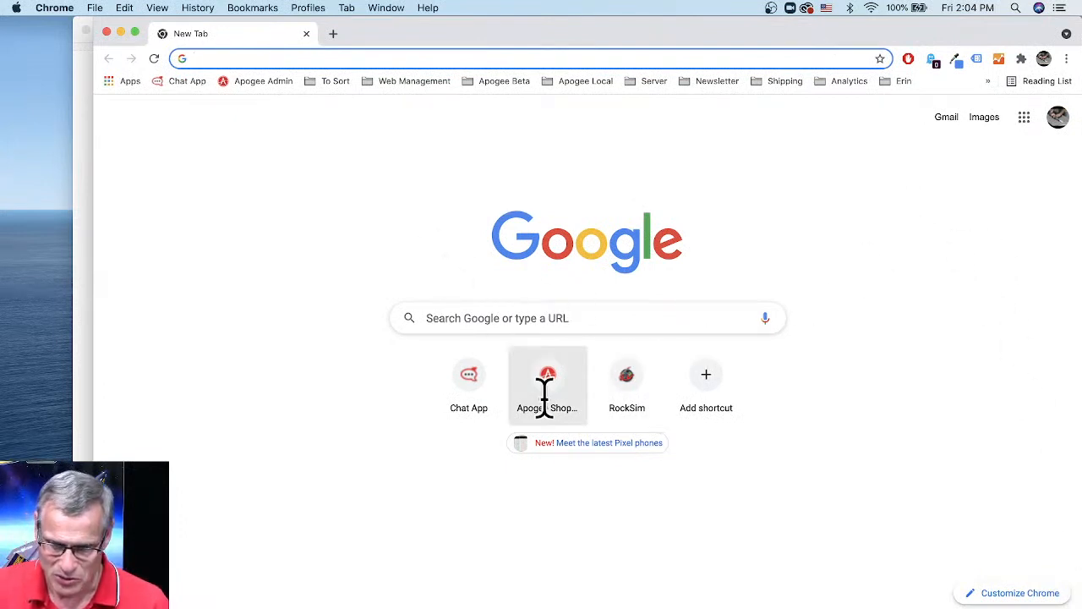
- Open the RockSim Launch Visualizer site and orbit the 3D scene around the Avion rocket
left_click(620, 374)
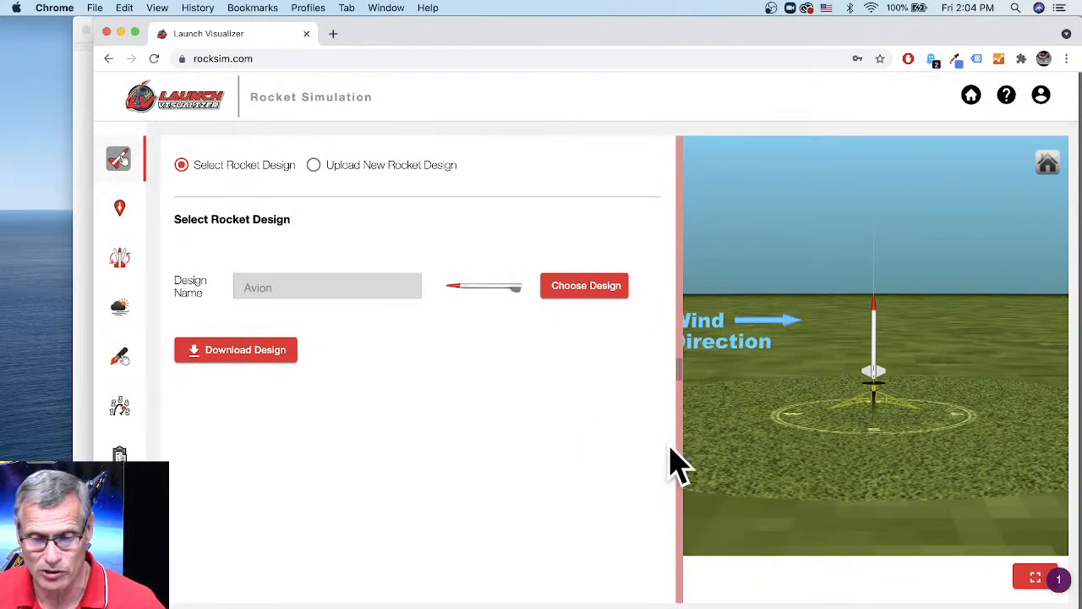
left_click_drag(854, 456, 771, 459)
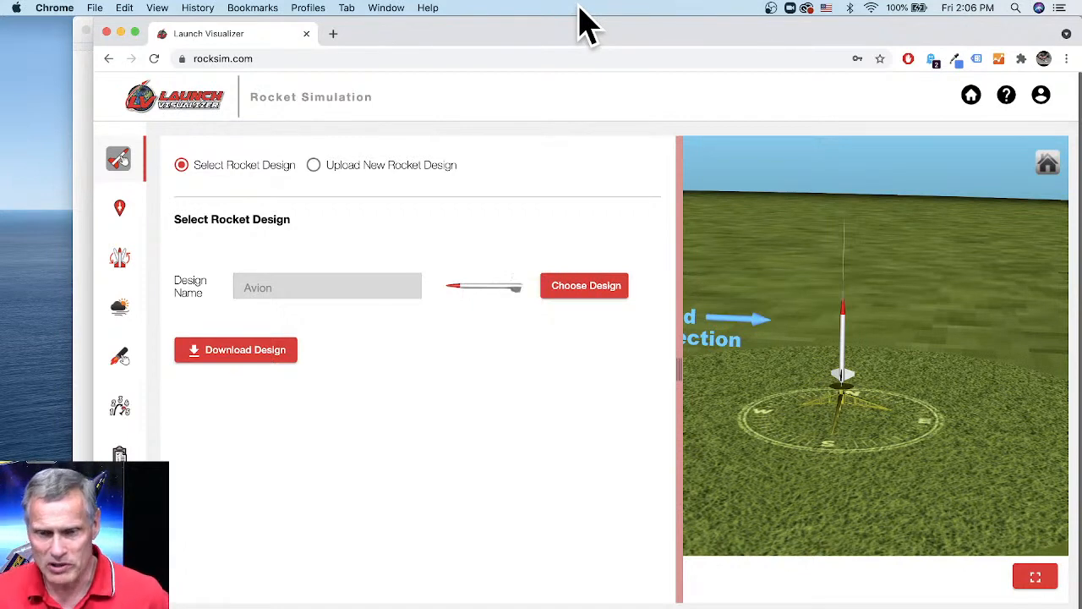
- Search the Apogee Components site for 'piston launcher', then bring up the How-To & Guides menu
left_click(77, 98)
scroll(481, 296, "up", 4)
left_click(665, 181)
type("piston ")
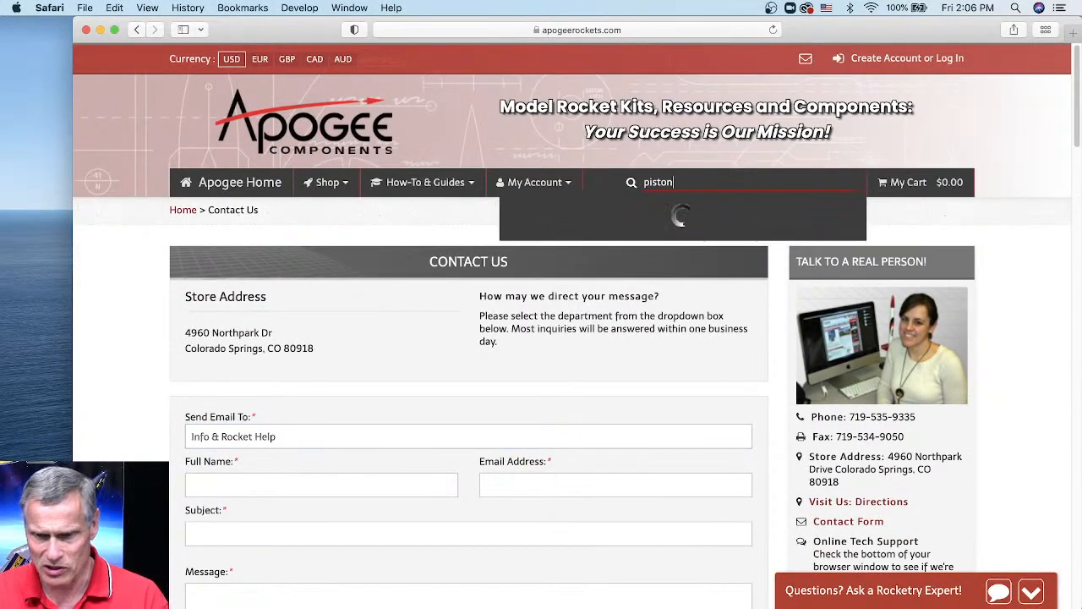
type("c")
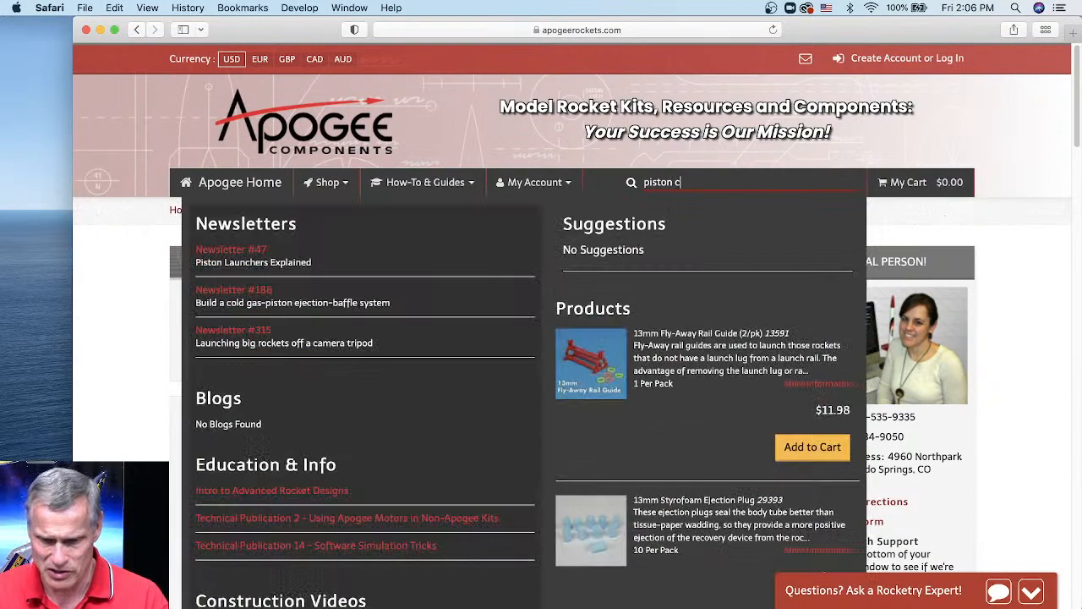
key("BackSpace")
type("launcher")
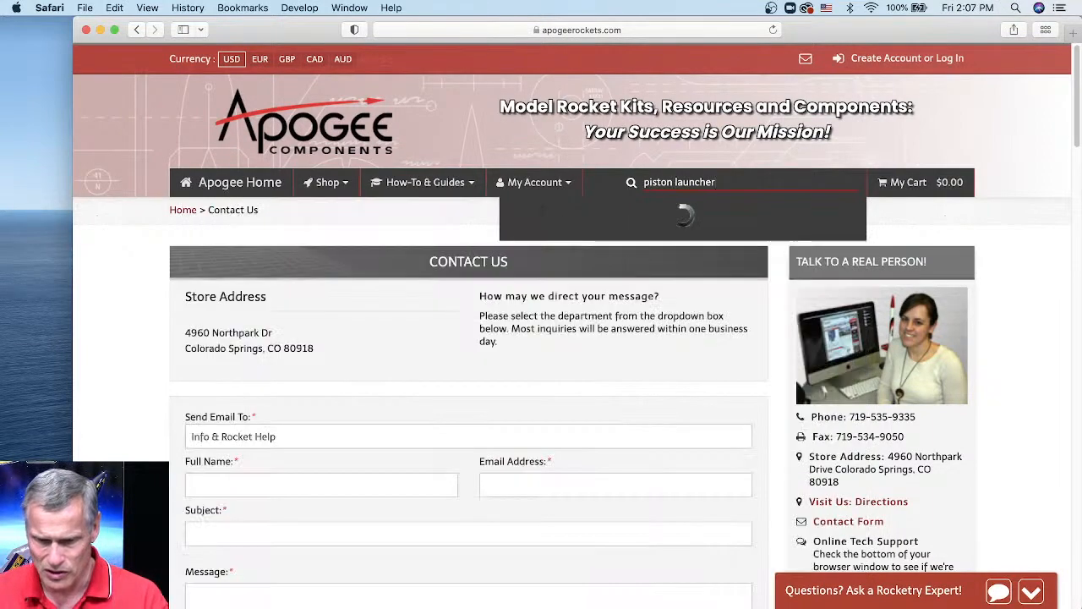
scroll(640, 419, "down", 5)
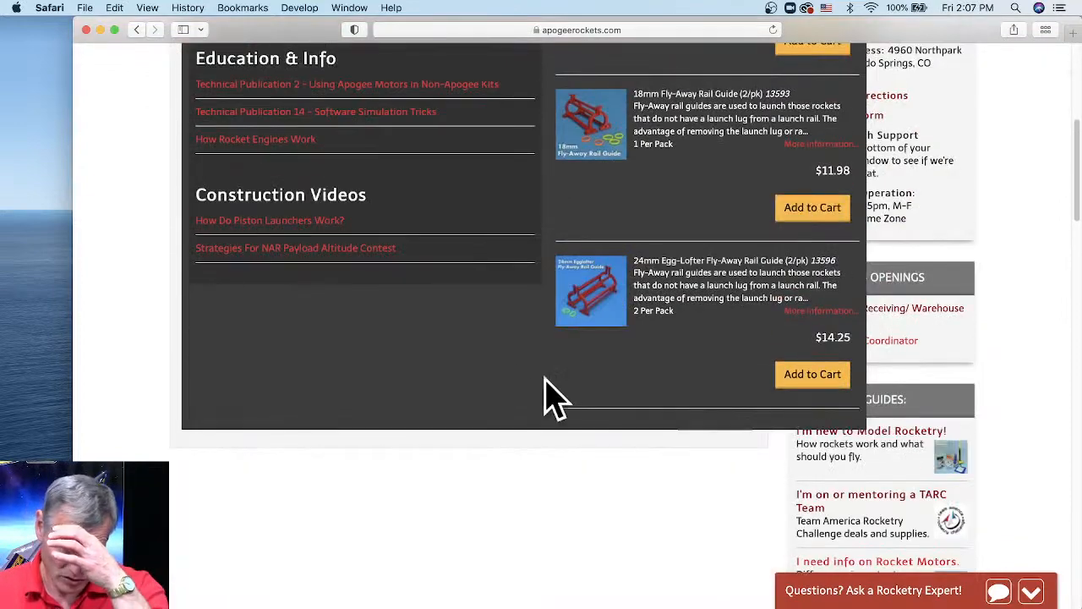
scroll(541, 385, "up", 5)
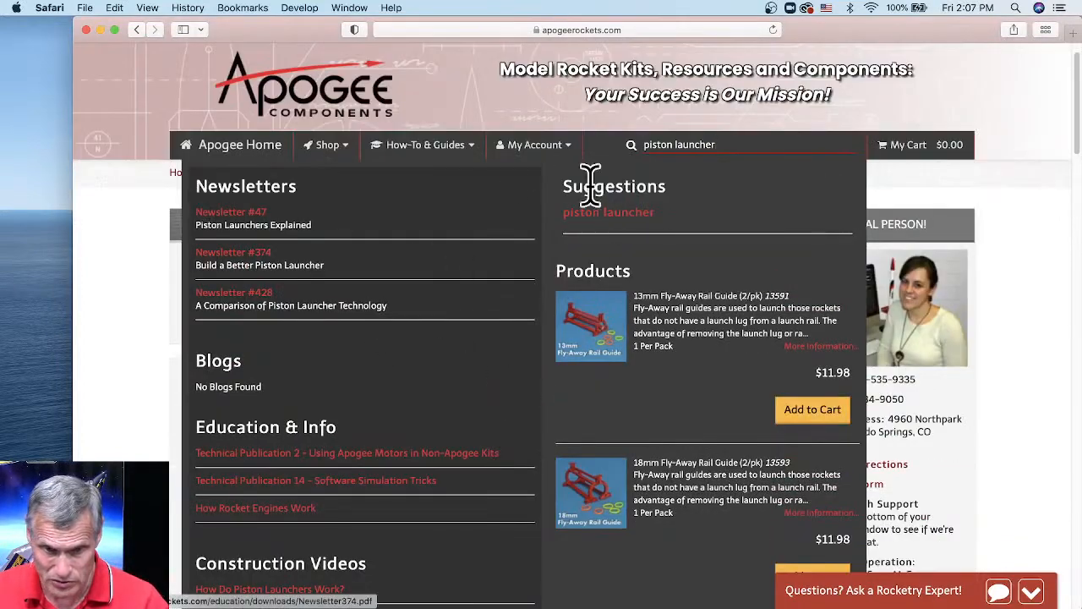
left_click(437, 150)
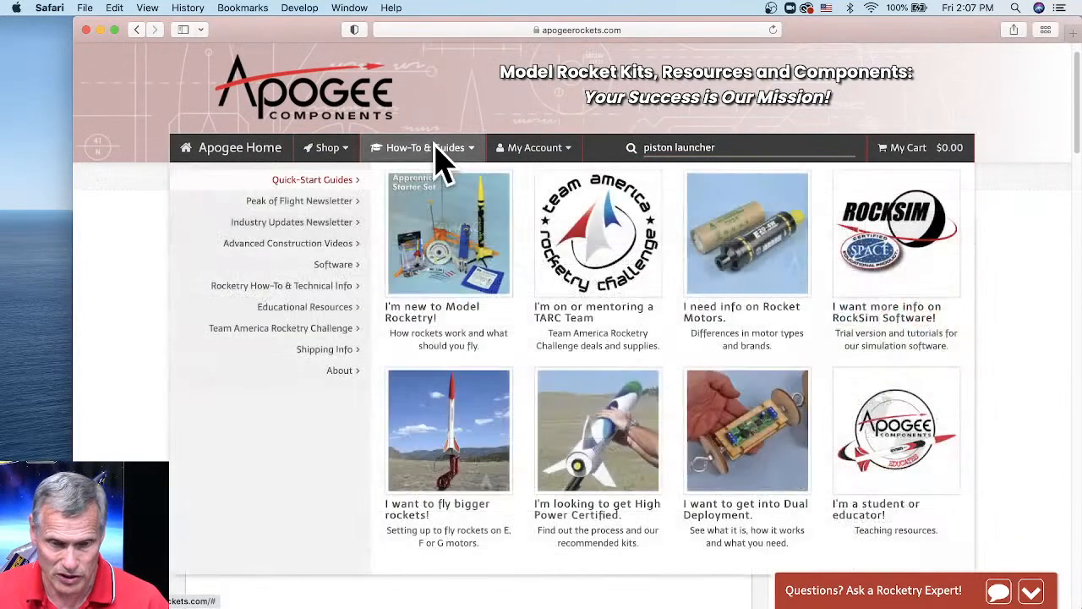
- Open the Peak of Flight Newsletter archive and find 'piston' to locate Issue #428
left_click(321, 207)
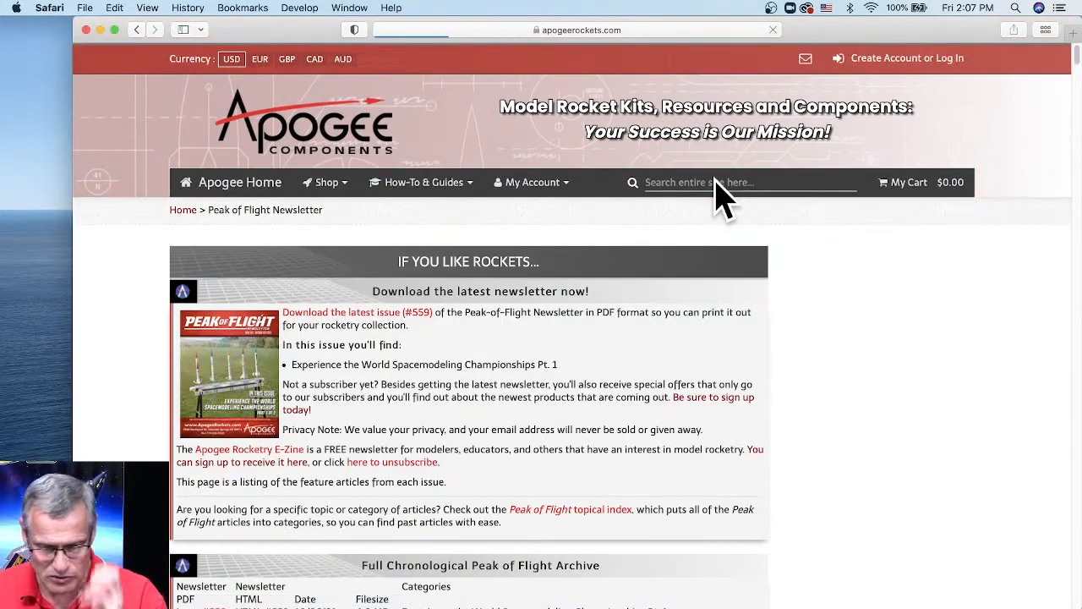
scroll(531, 404, "down", 5)
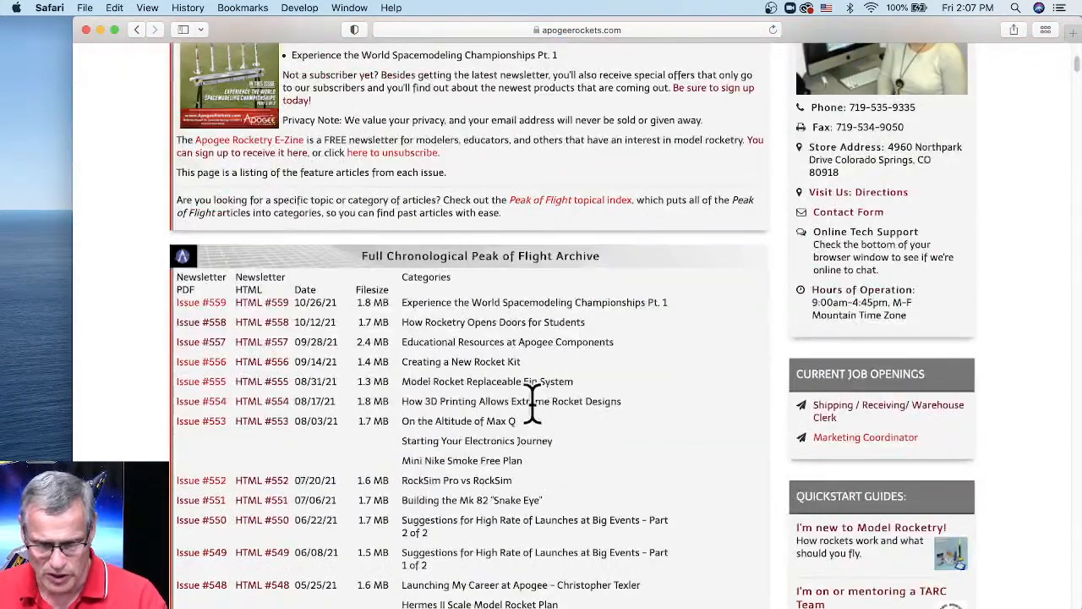
scroll(602, 382, "up", 2)
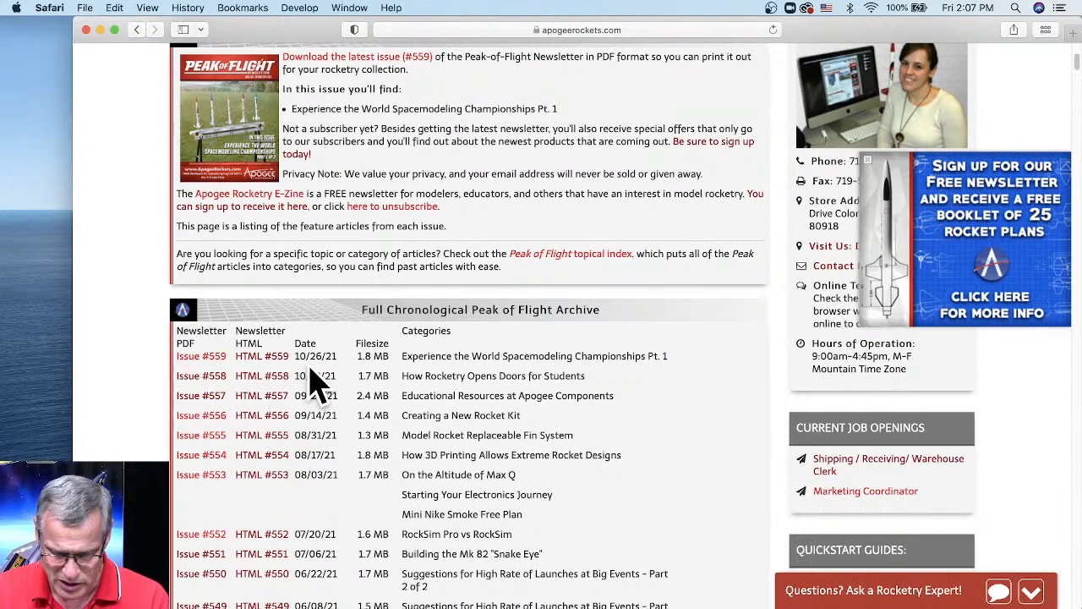
key("super+f")
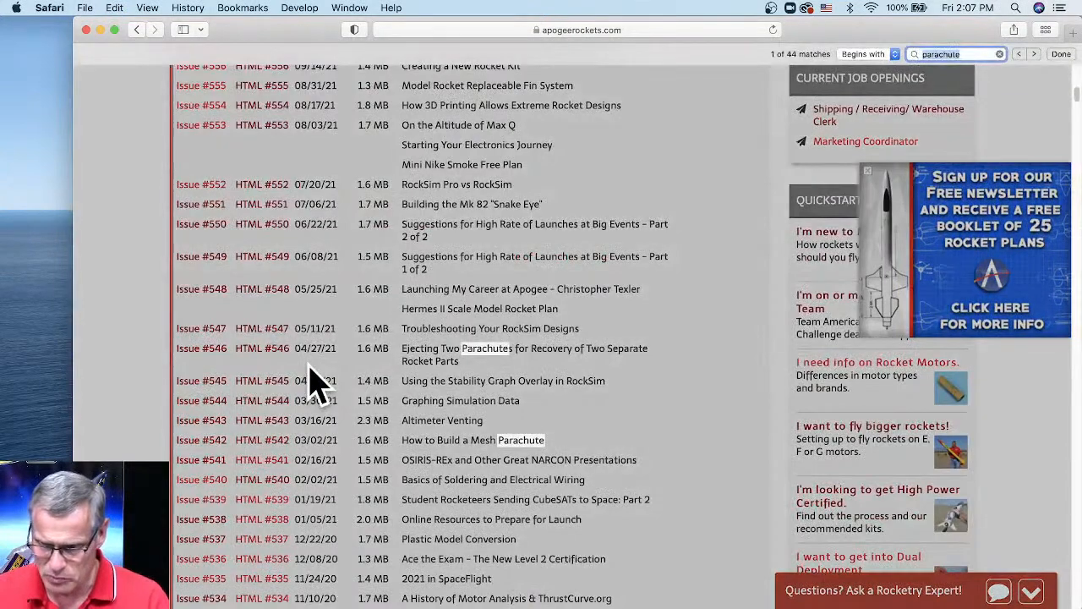
type("piston")
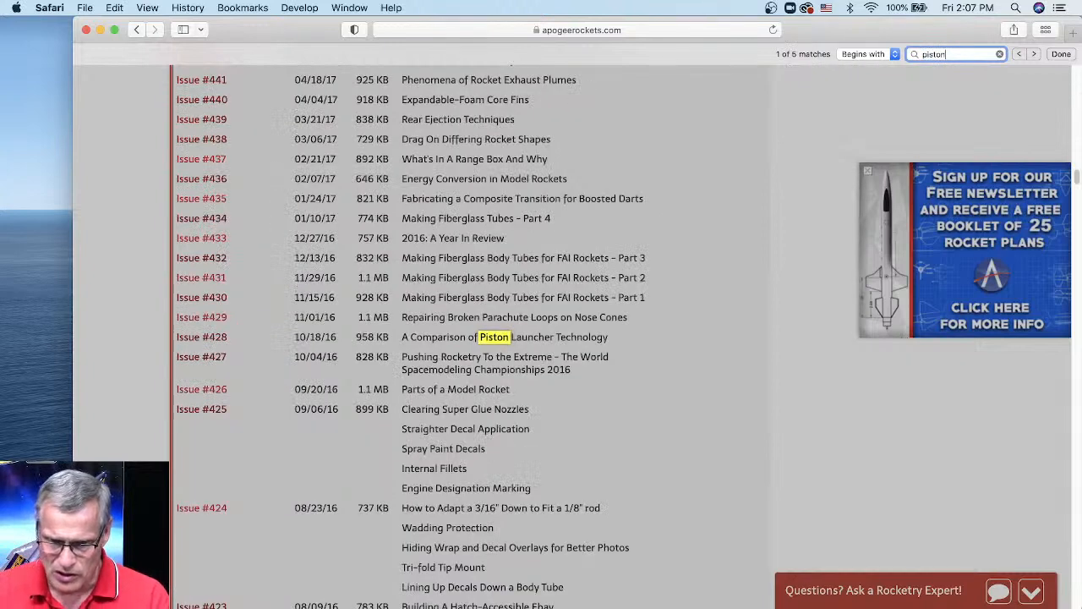
- Open the Issue #428 PDF and scroll through the piston launcher article to Figures 5 and 6
left_click(206, 339, "super")
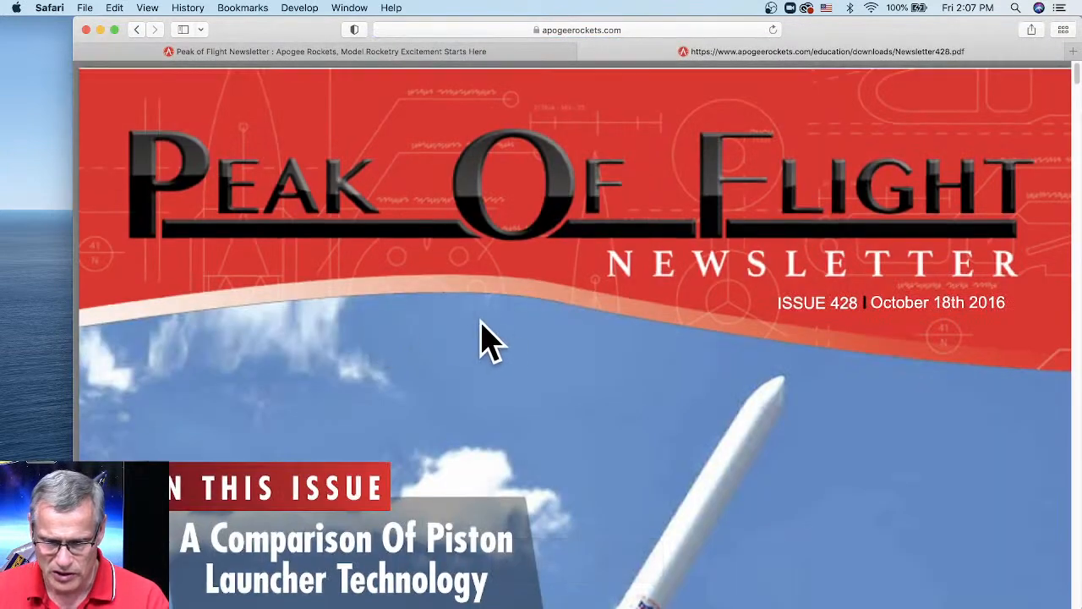
scroll(537, 350, "down", 20)
scroll(568, 321, "down", 5)
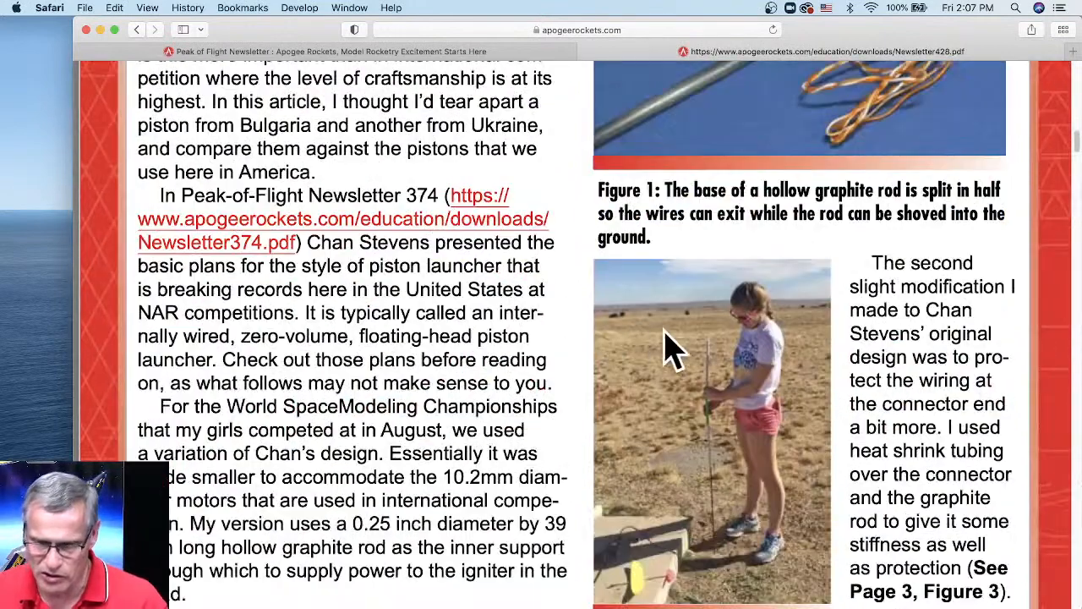
scroll(773, 350, "down", 1)
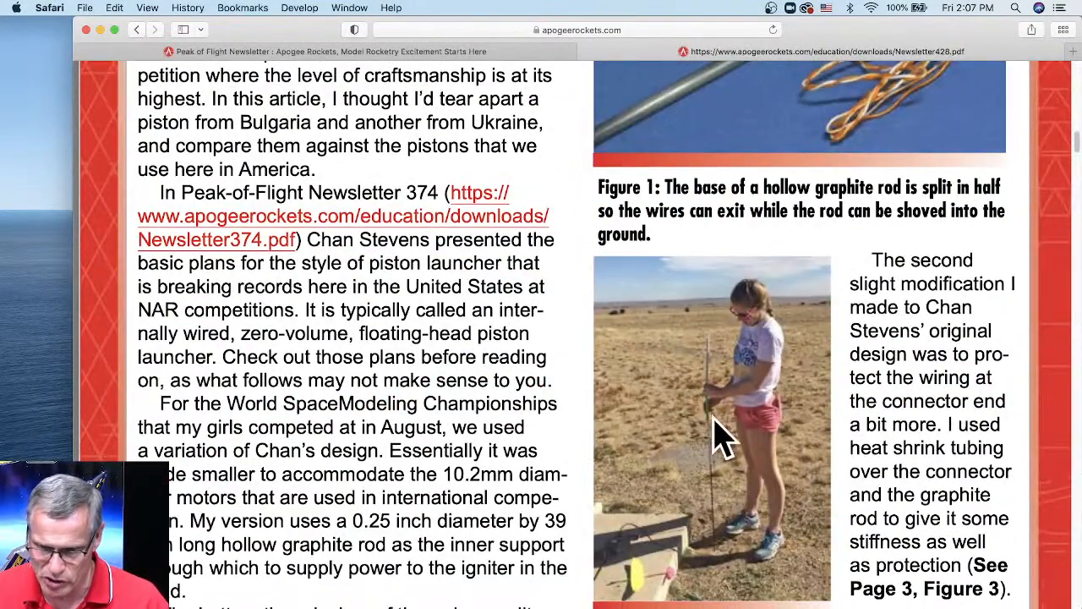
scroll(718, 394, "down", 10)
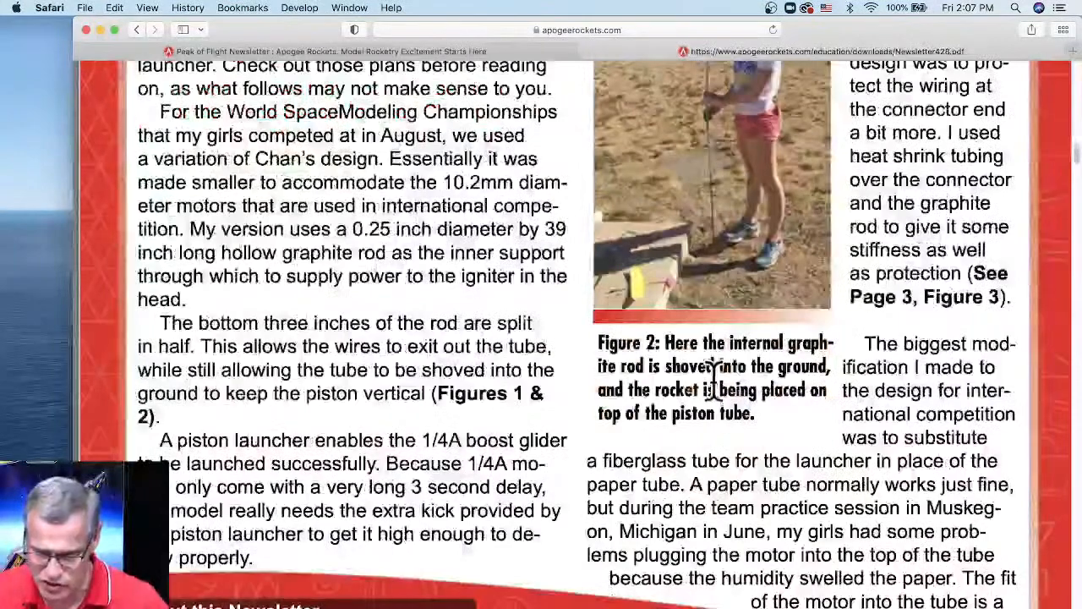
scroll(640, 309, "down", 12)
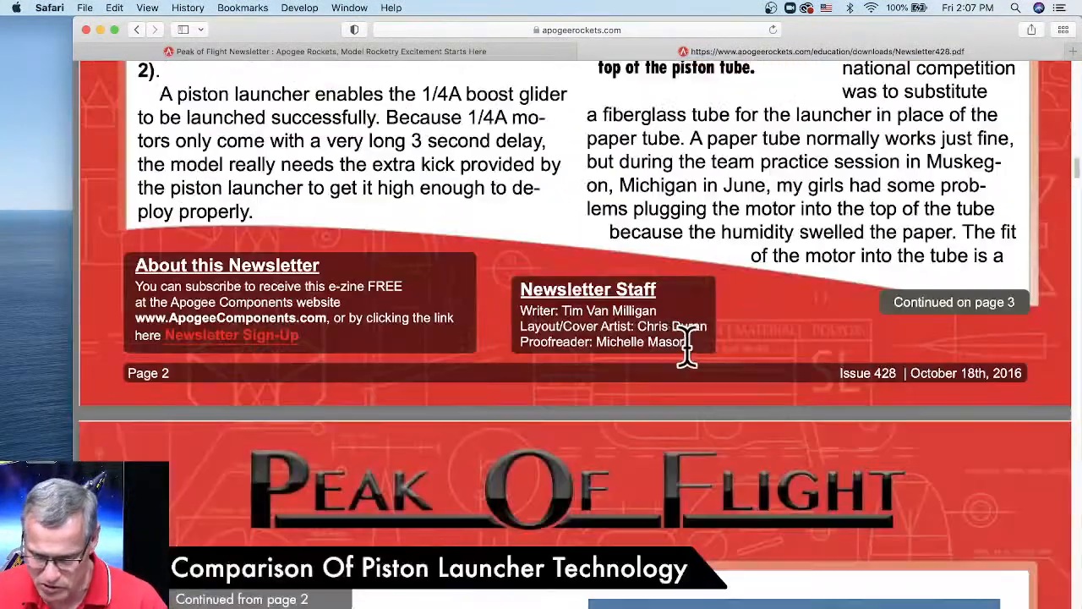
scroll(685, 349, "down", 11)
scroll(541, 360, "down", 6)
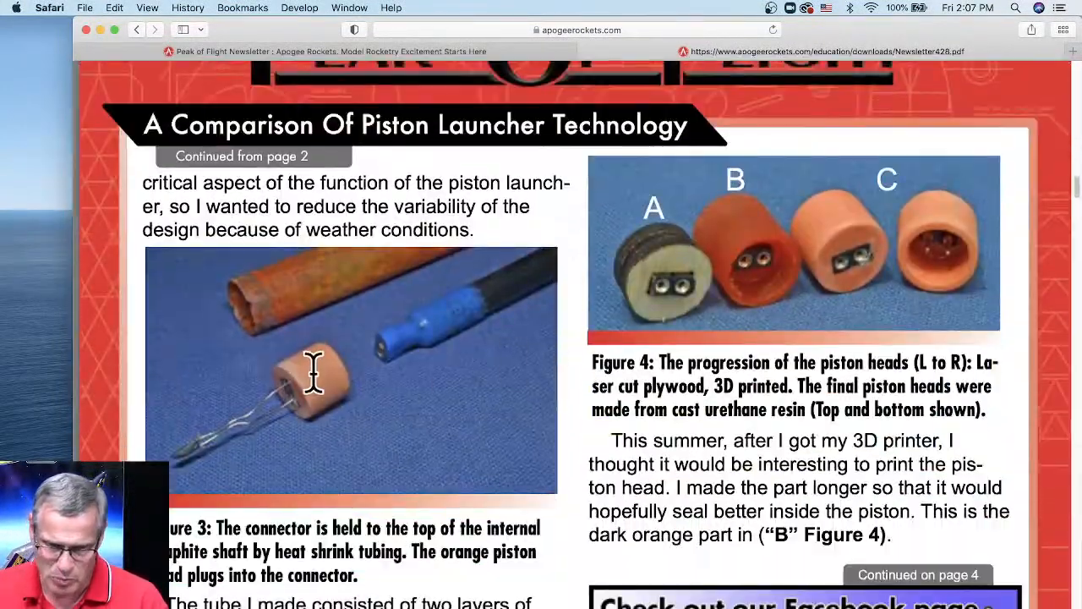
scroll(750, 314, "down", 4)
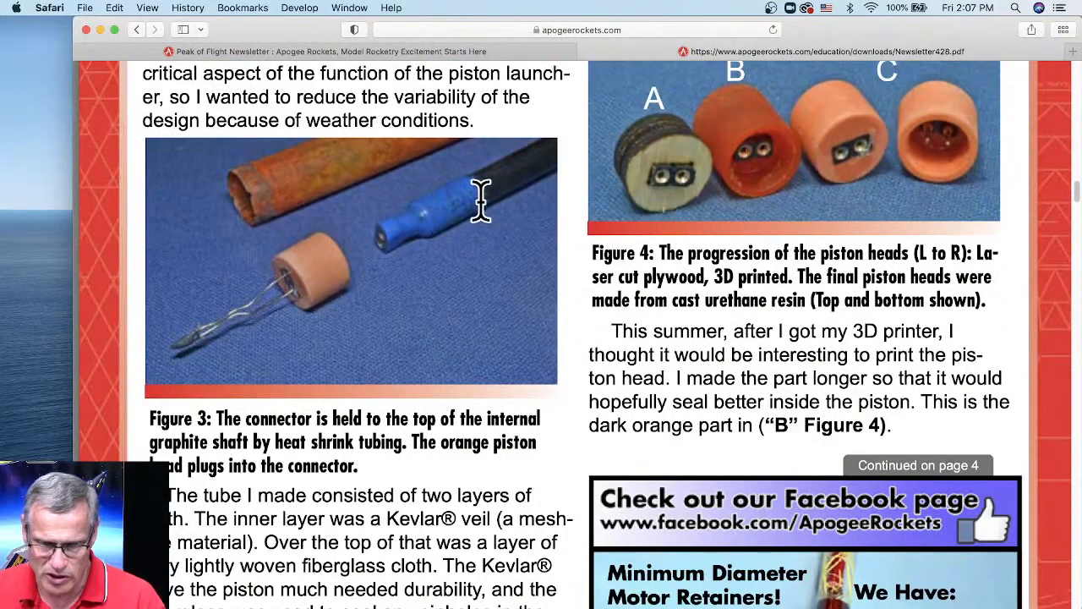
scroll(381, 265, "up", 1)
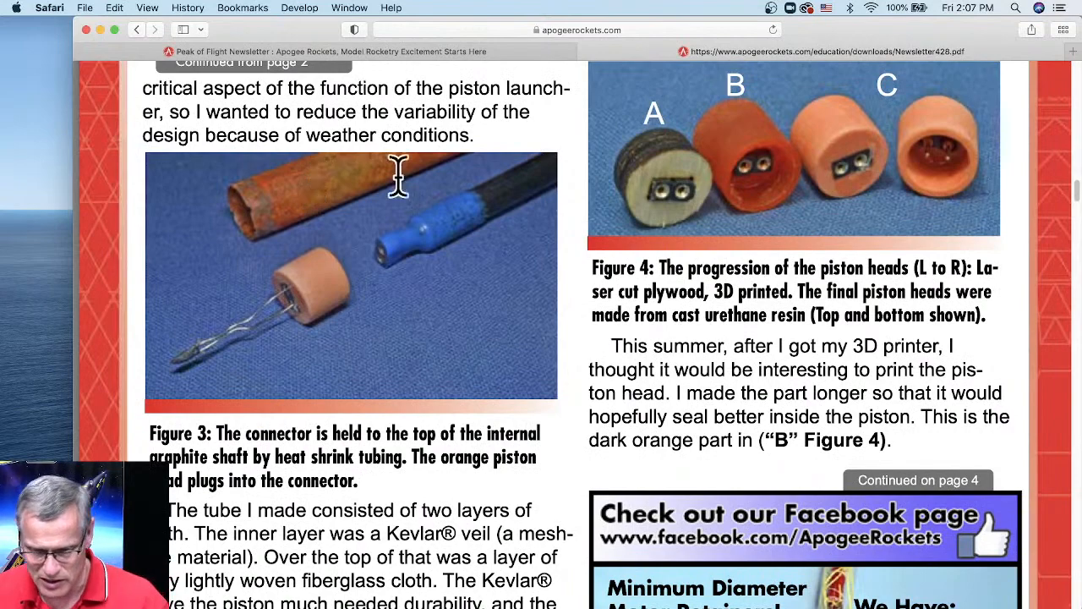
scroll(476, 296, "down", 15)
scroll(478, 300, "down", 10)
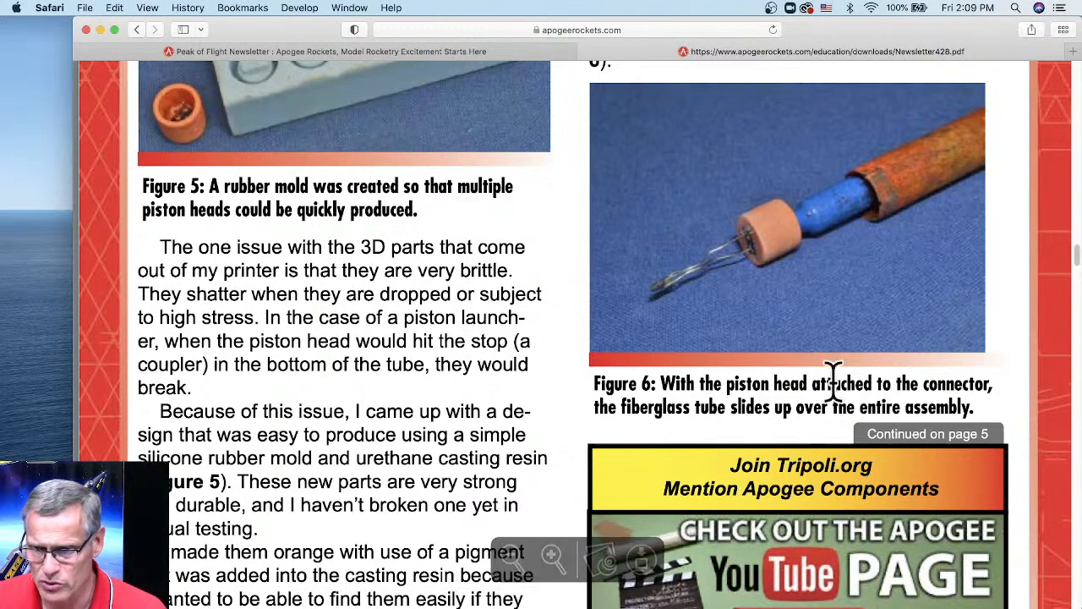
- Move the newsletter and Launch Visualizer windows aside and bring the RockSim window forward
left_click_drag(887, 54, 813, 193)
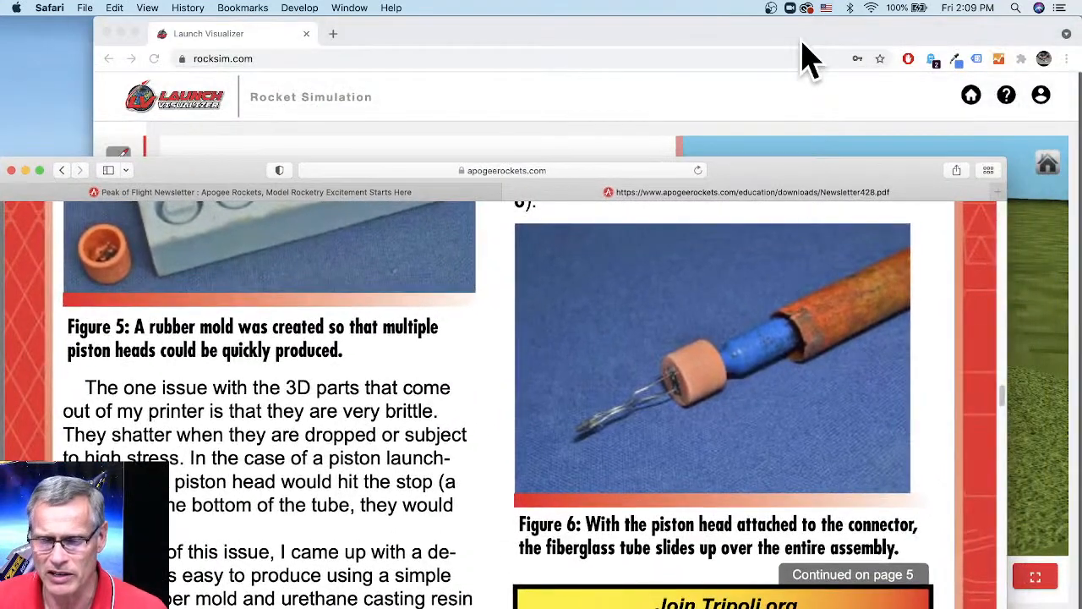
left_click_drag(799, 38, 767, 109)
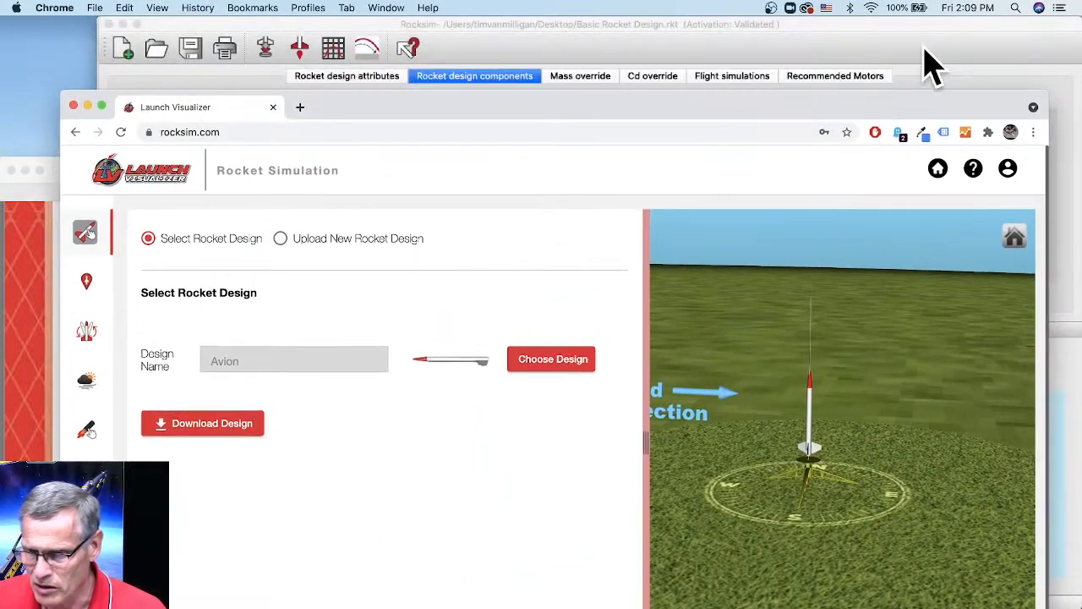
left_click(977, 35)
- Launch EngEdit from Spotlight search by typing 'engedit'
left_click(1016, 8)
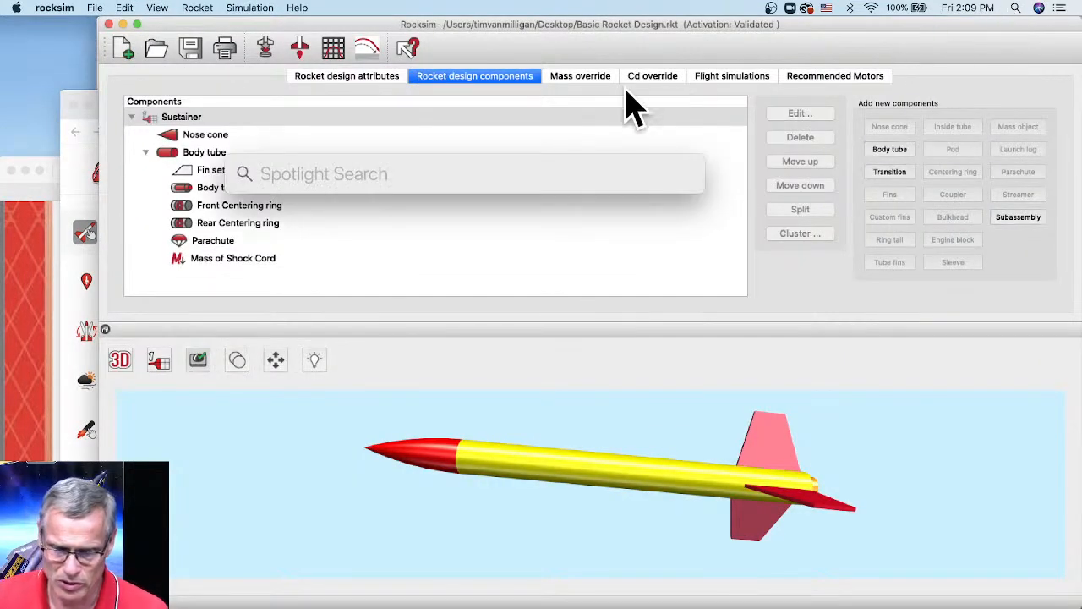
type("edn")
key("BackSpace")
key("BackSpace")
type("n")
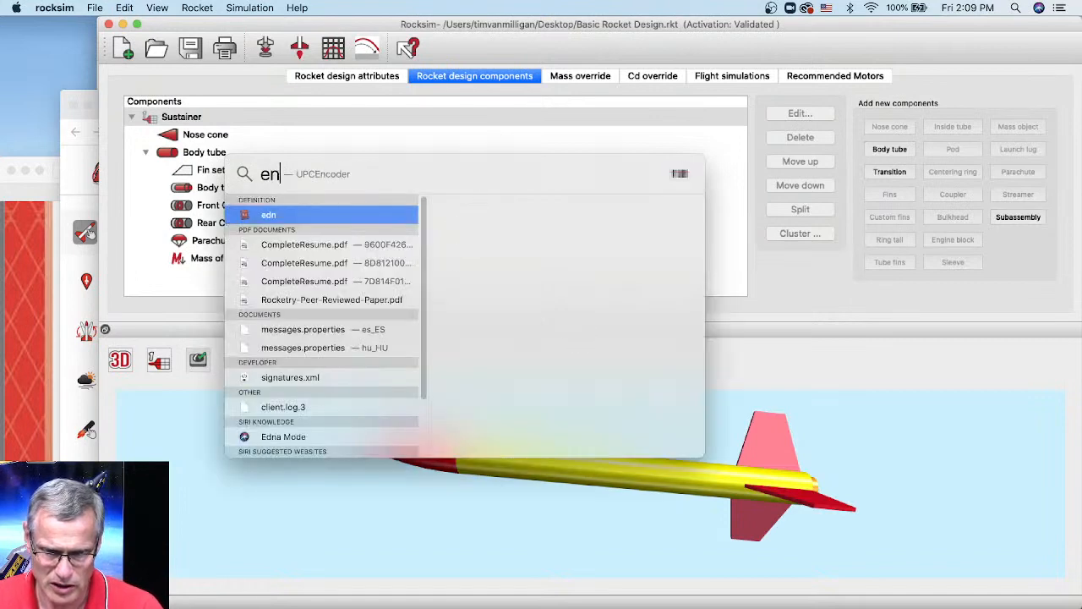
type("ge")
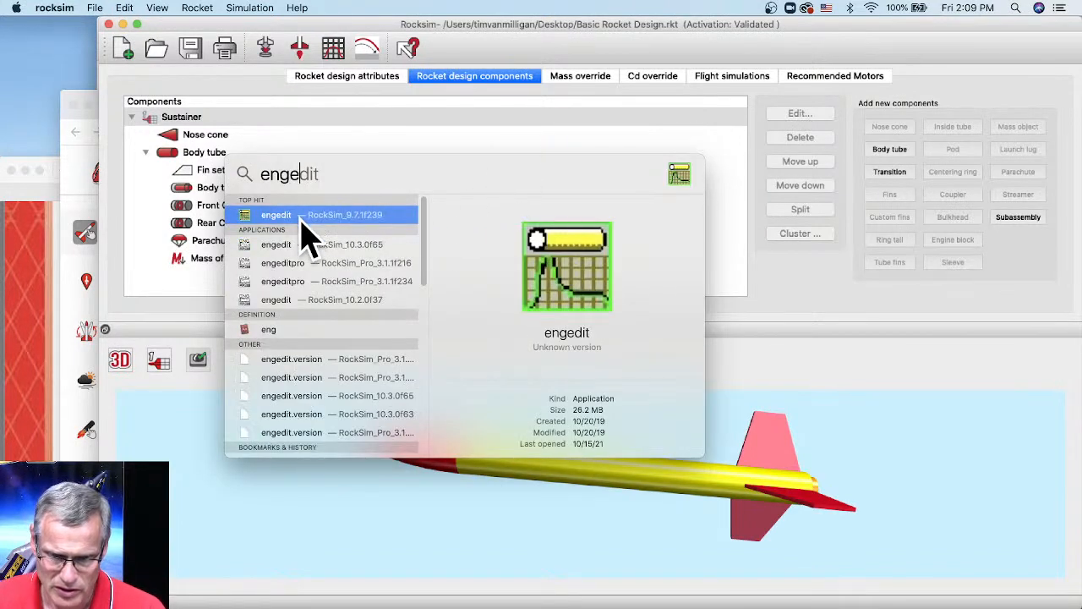
key("Return")
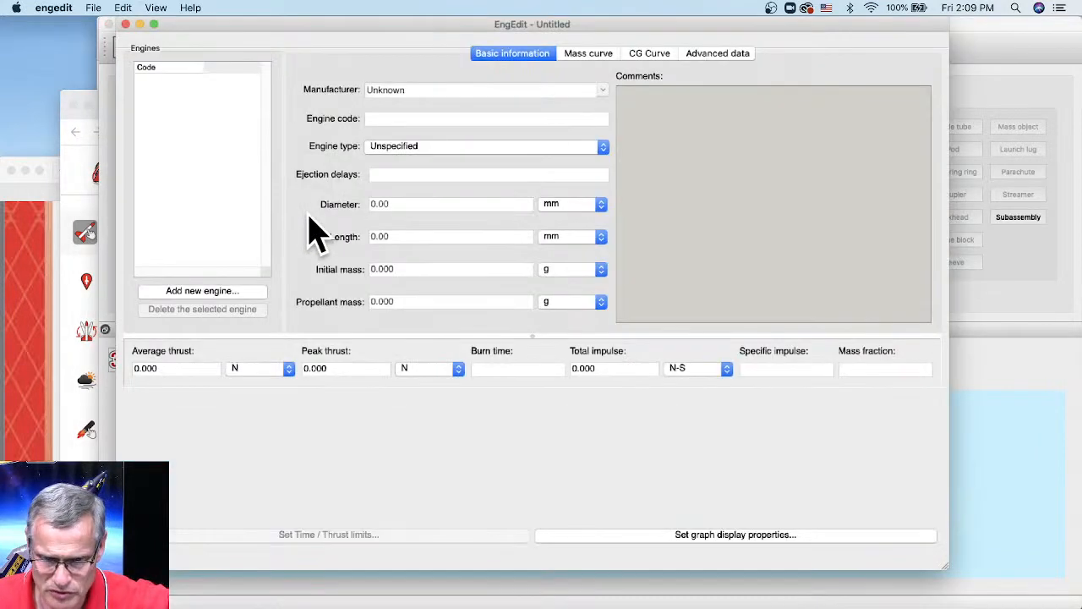
- In EngEdit's Open dialog, browse Macintosh HD to the Applications folder, then switch to Finder
left_click(94, 9)
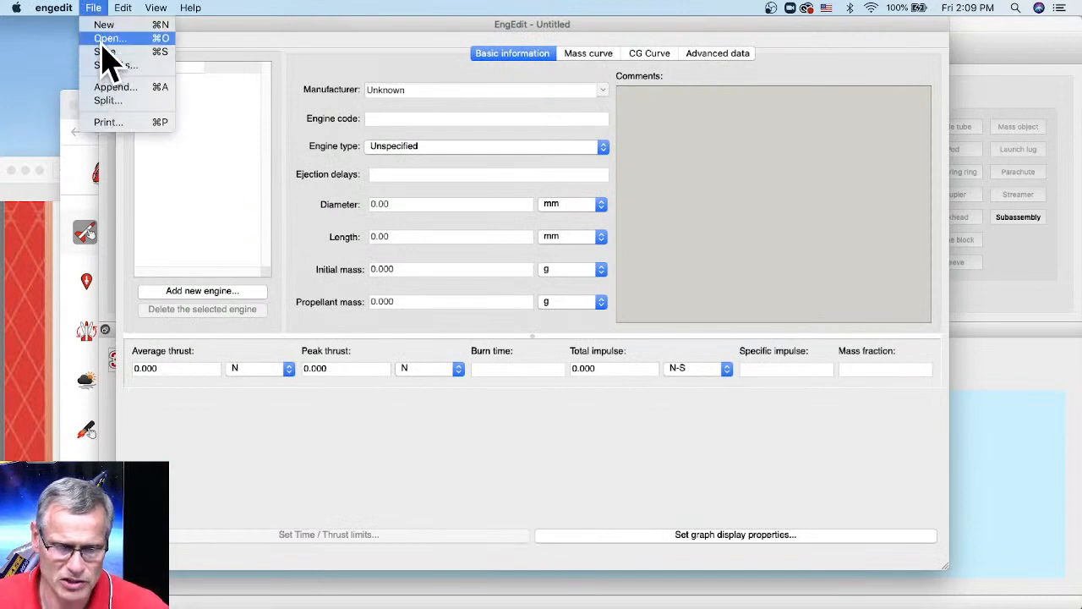
left_click(103, 38)
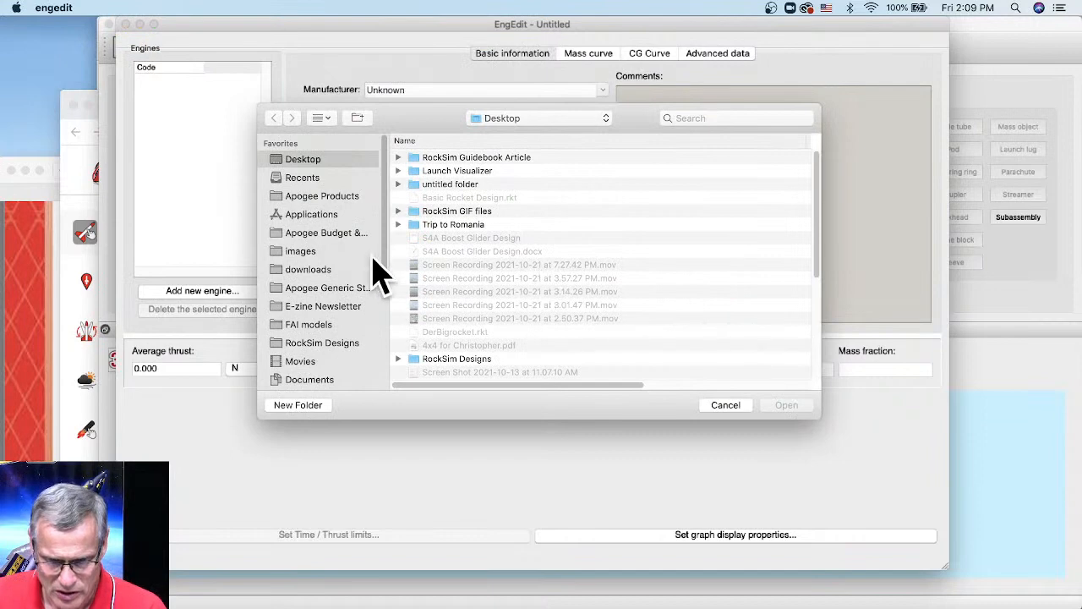
left_click(508, 120)
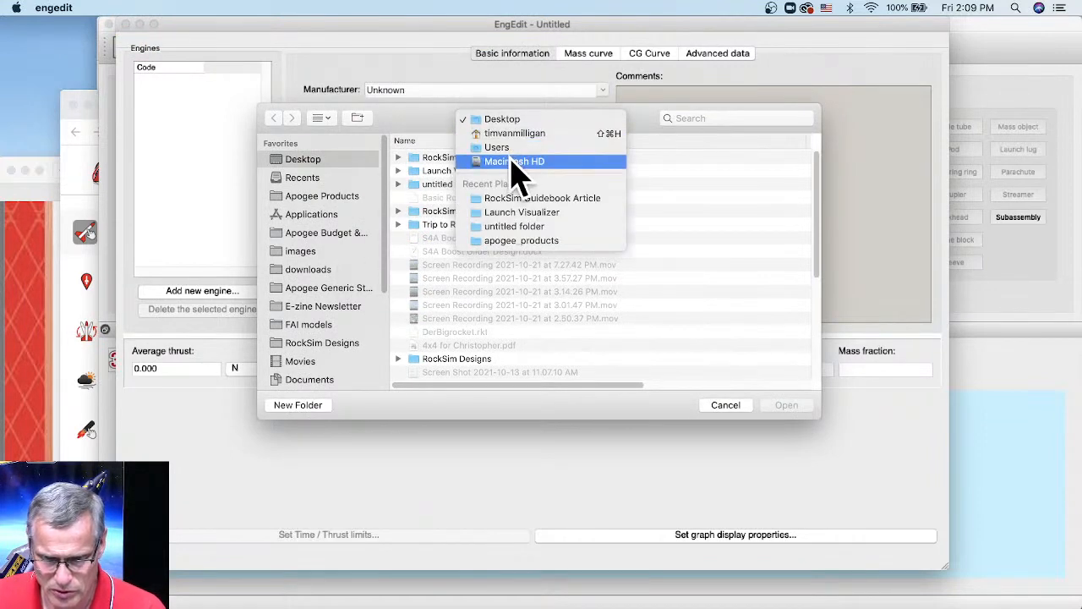
left_click(512, 160)
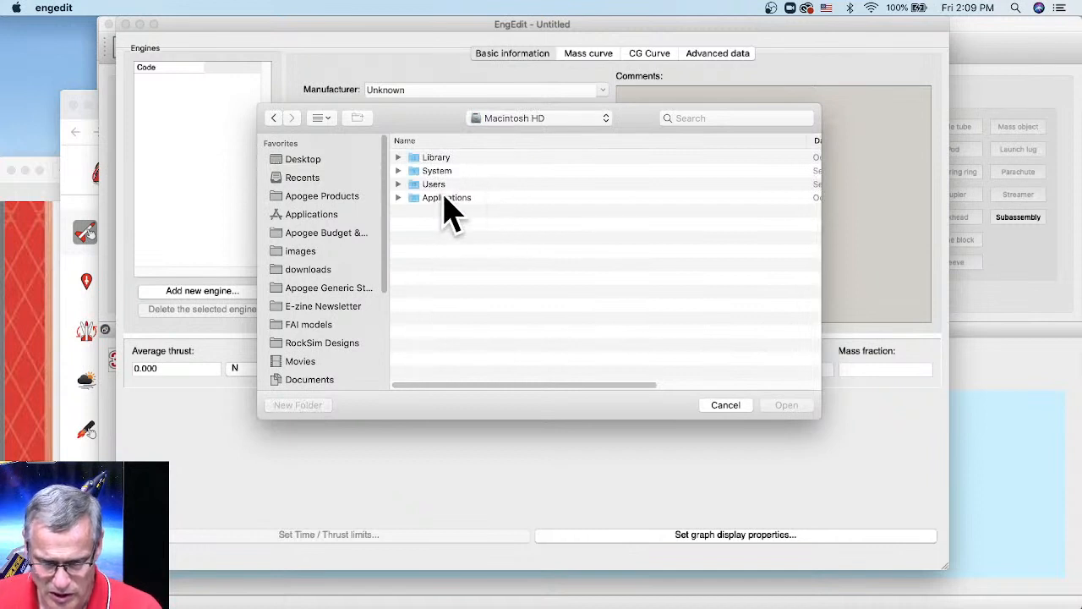
left_click(445, 201)
double_click(446, 201)
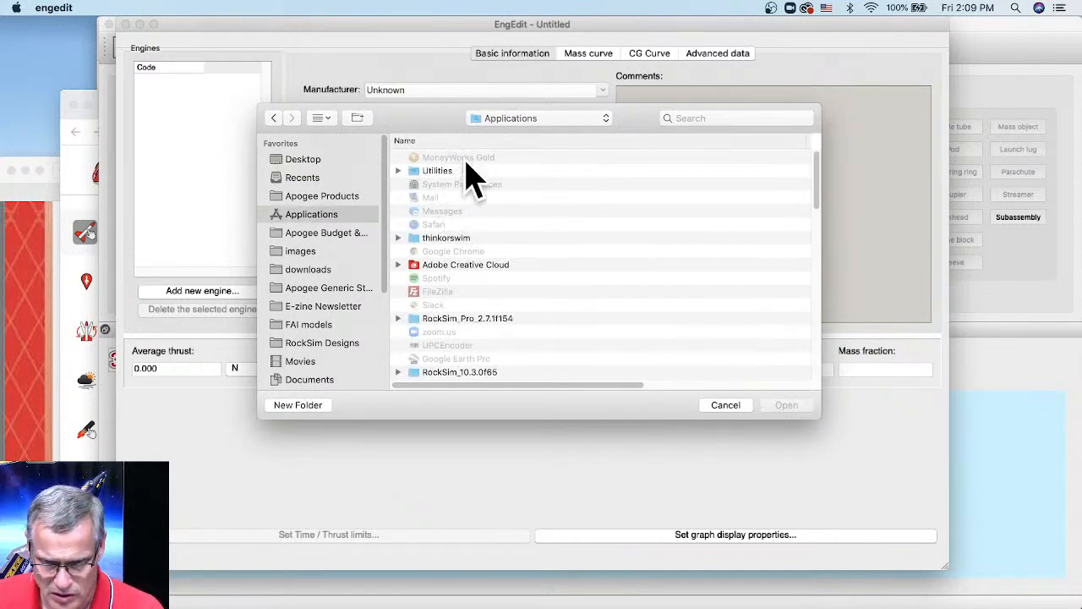
scroll(461, 314, "down", 1)
scroll(464, 311, "up", 1)
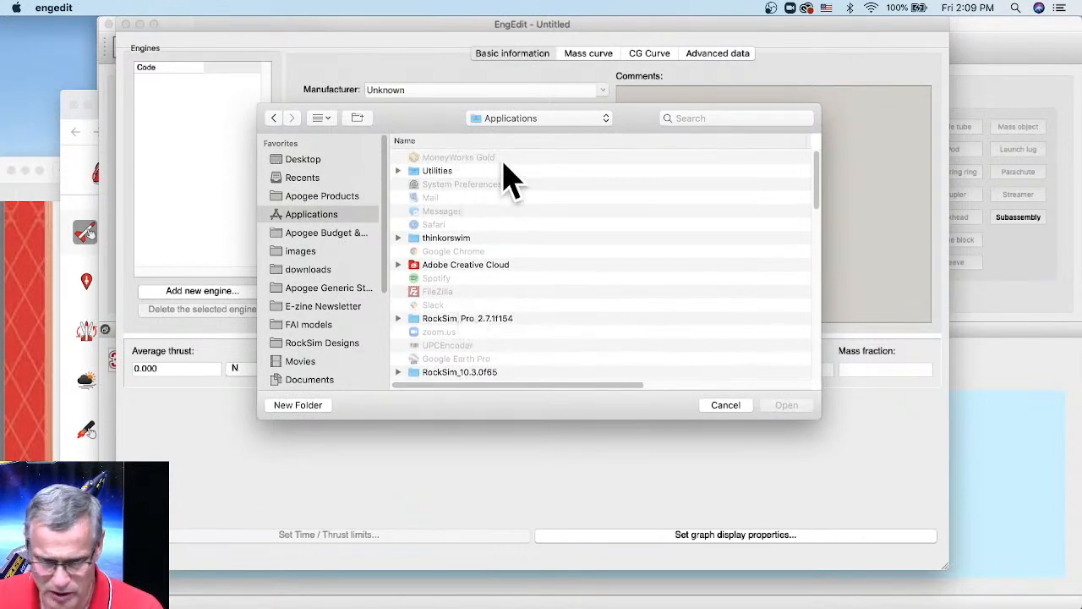
left_click(38, 131)
left_click(213, 9)
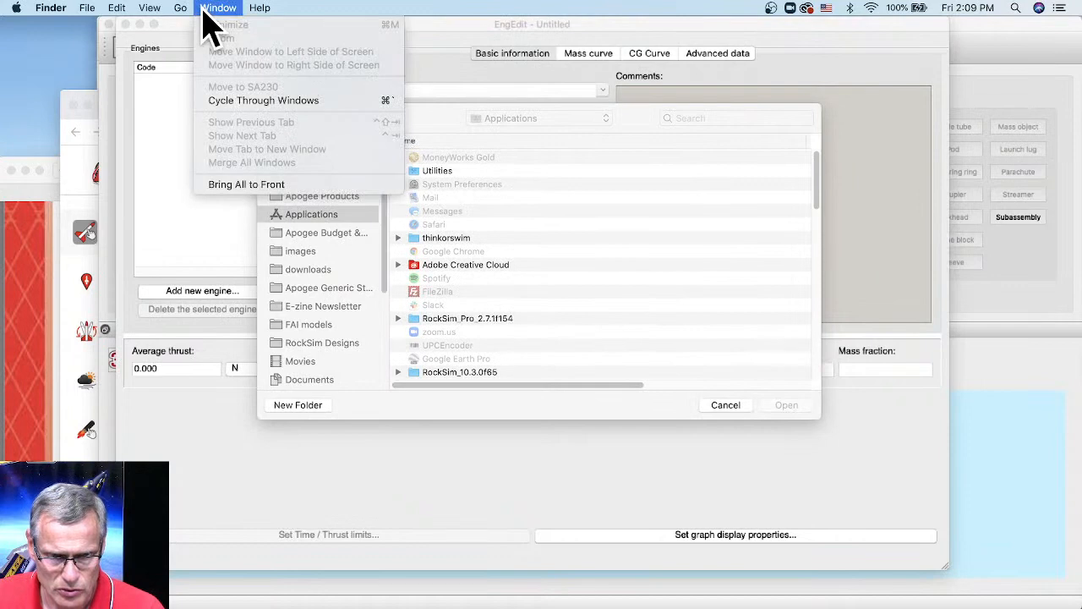
- Navigate through the hidden Library to Application Support > ApogeeComponents > Rocksim_1 > Data
key("alt")
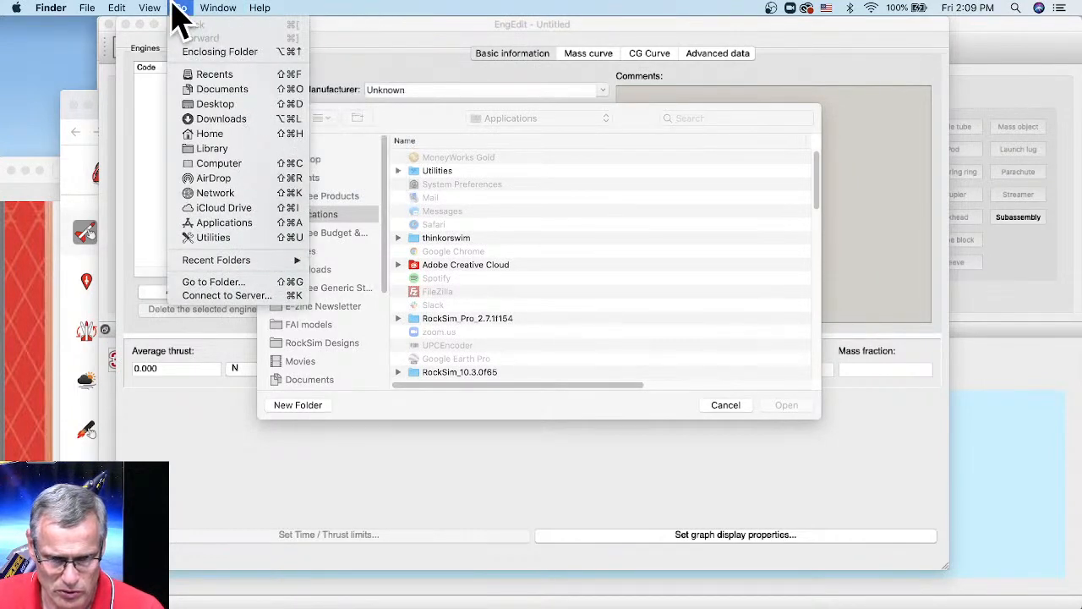
left_click(212, 159)
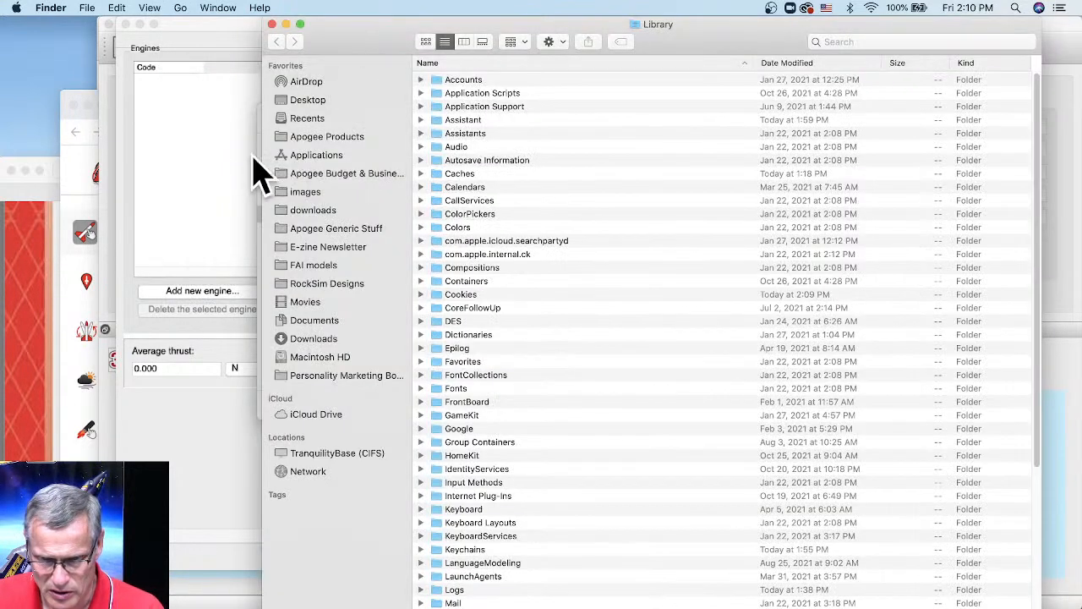
left_click(478, 108)
double_click(474, 110)
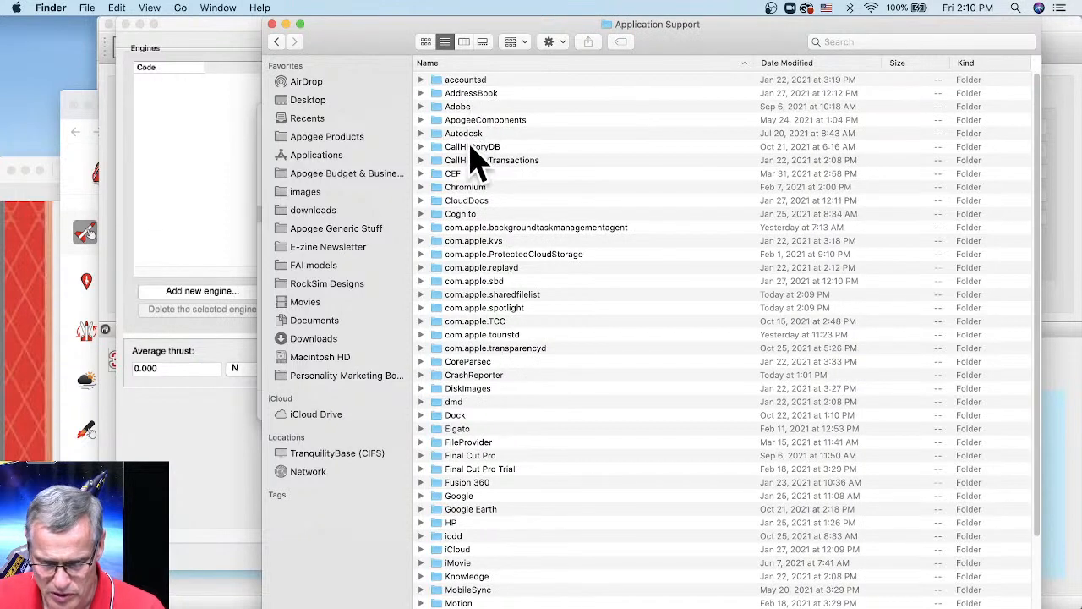
scroll(486, 334, "down", 5)
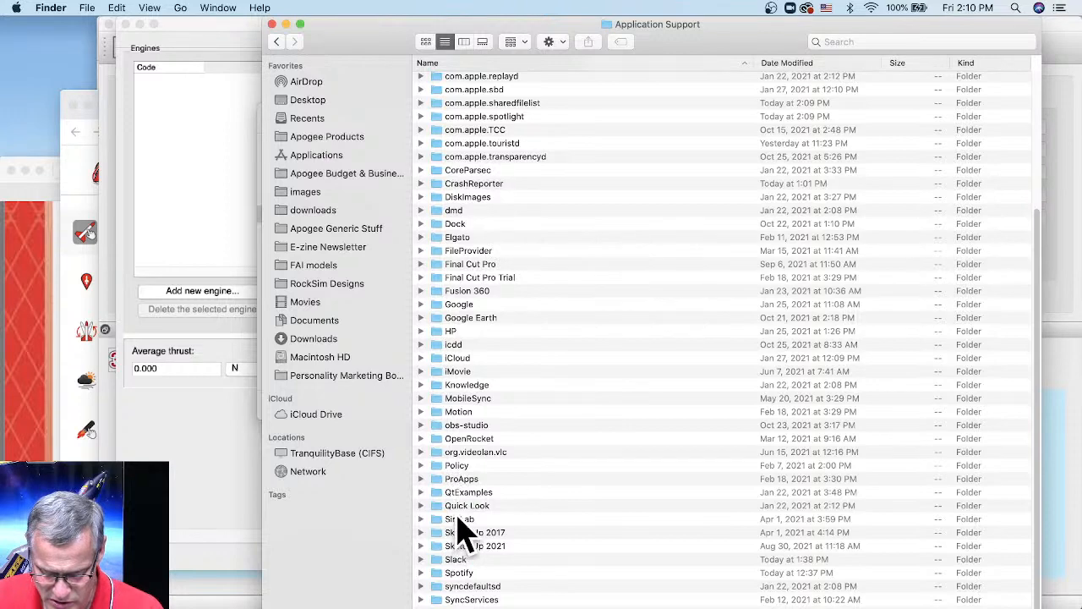
scroll(483, 236, "up", 5)
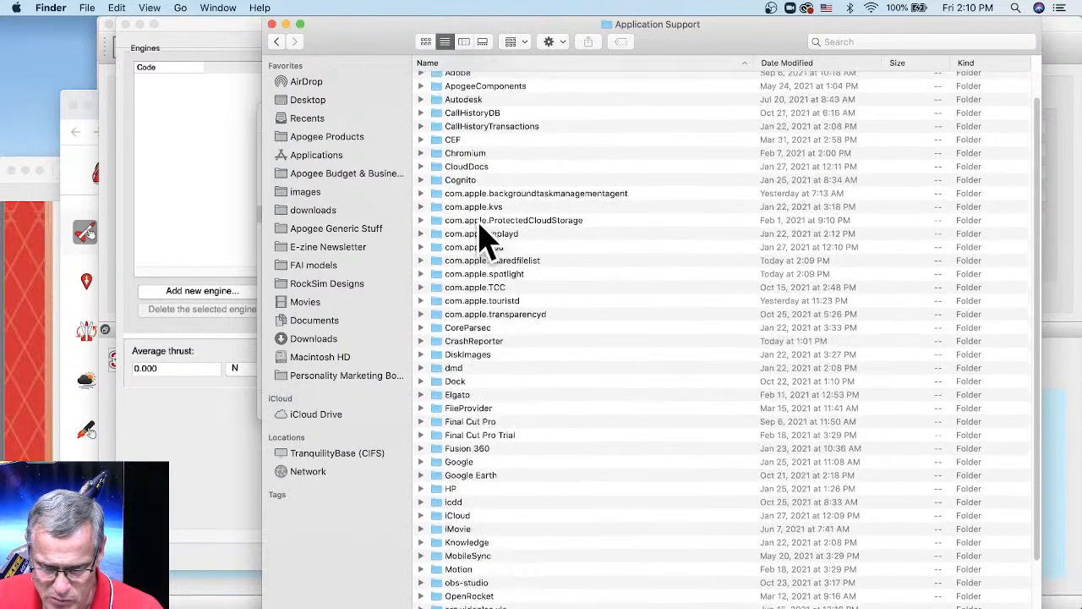
double_click(484, 121)
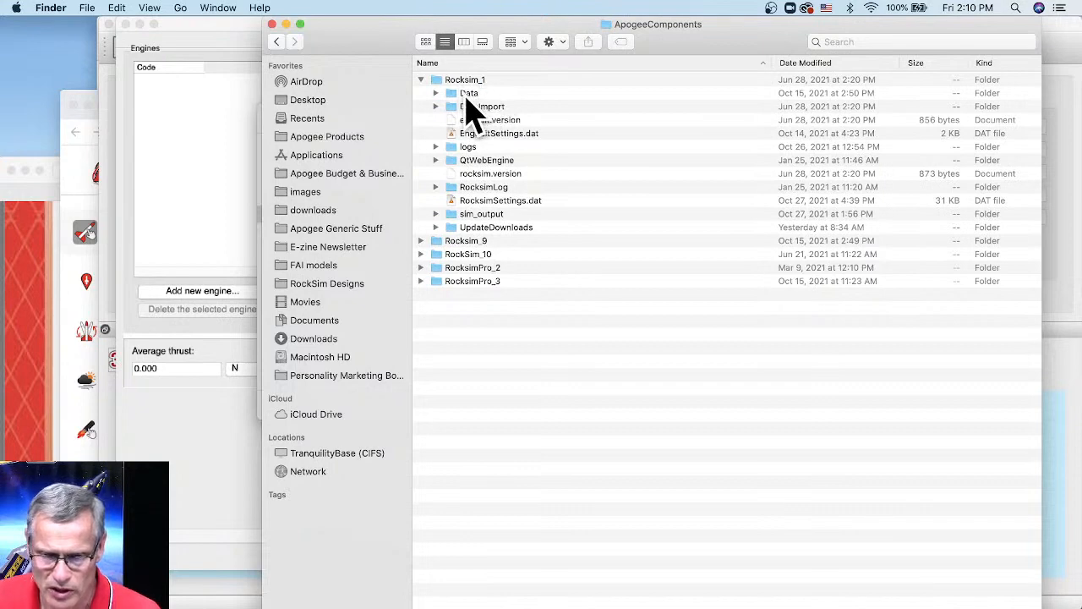
left_click(472, 97)
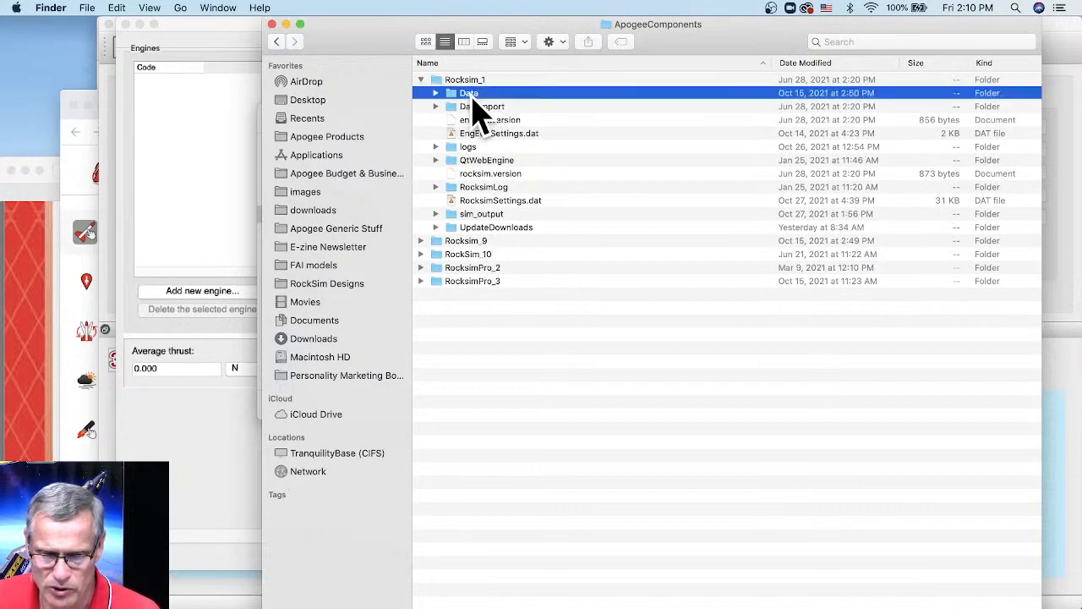
double_click(473, 97)
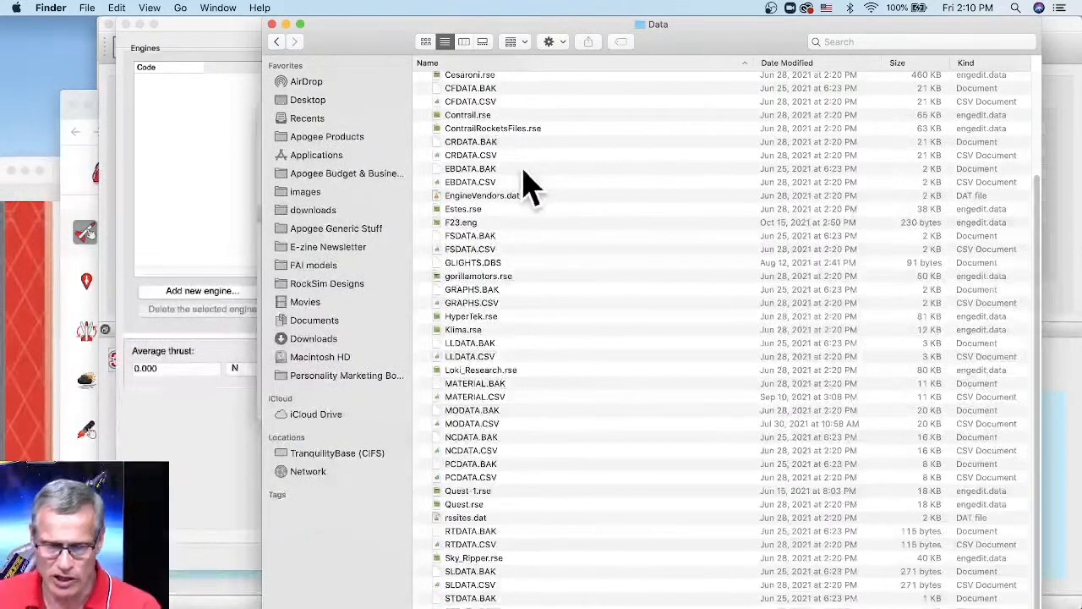
scroll(531, 202, "down", 1)
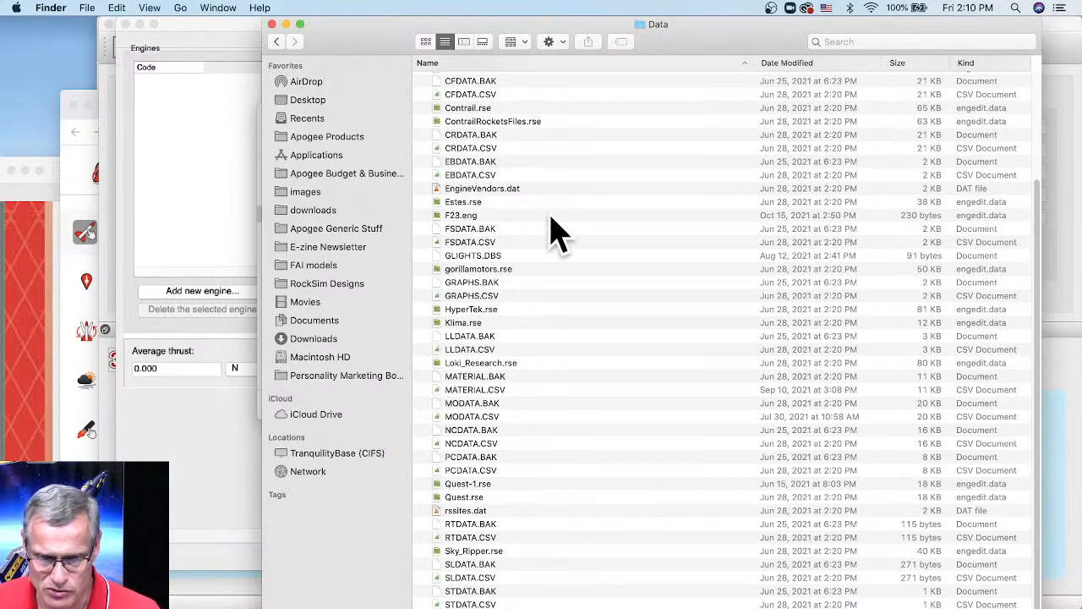
scroll(554, 229, "up", 5)
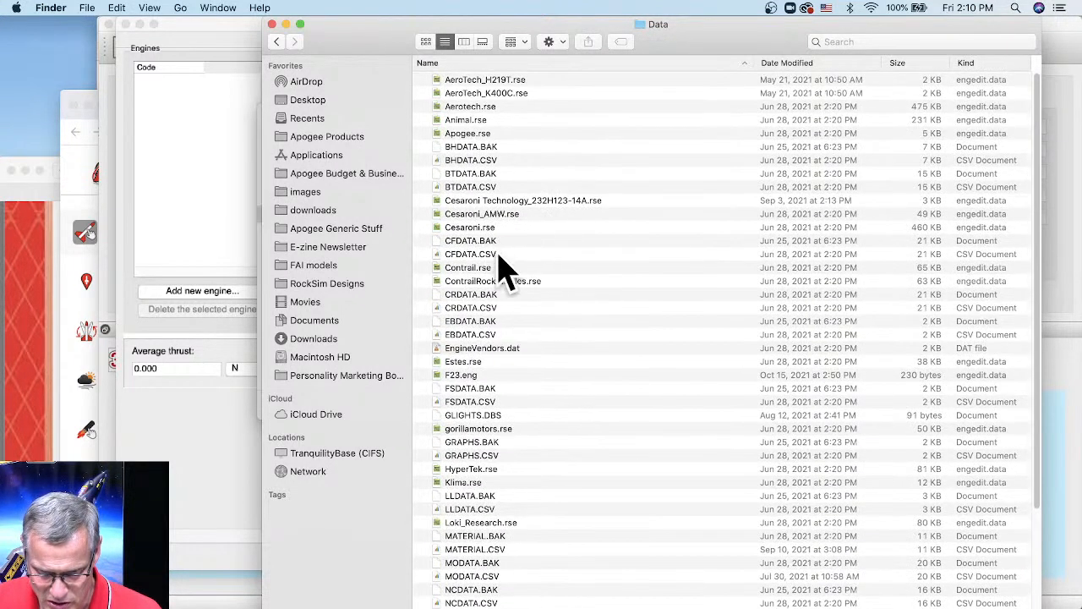
scroll(494, 260, "down", 1)
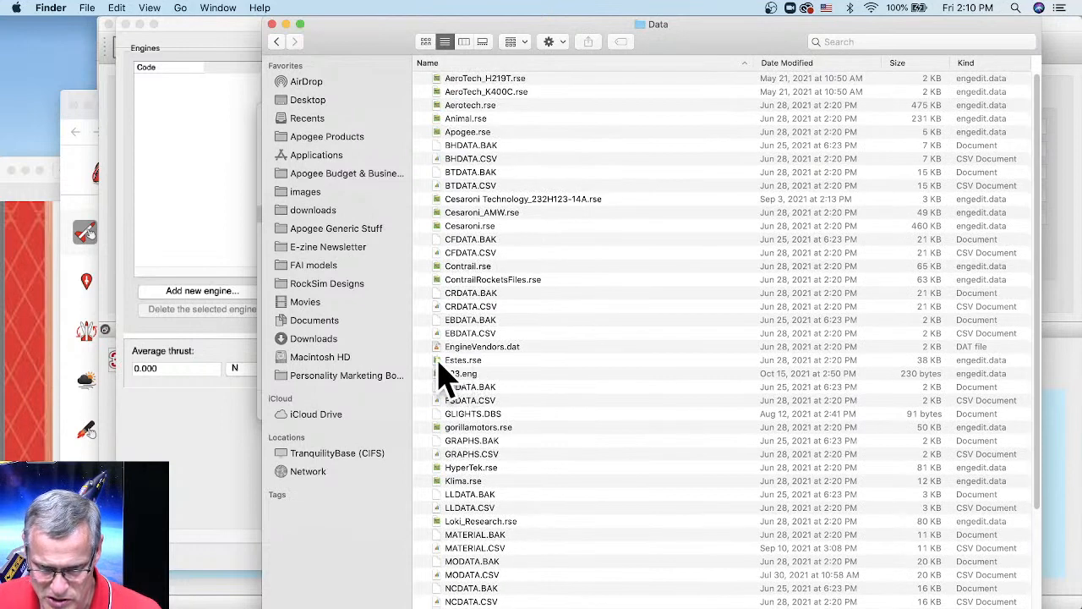
- Duplicate Estes.rse and keep the default name Estes copy.rse
left_click(464, 363)
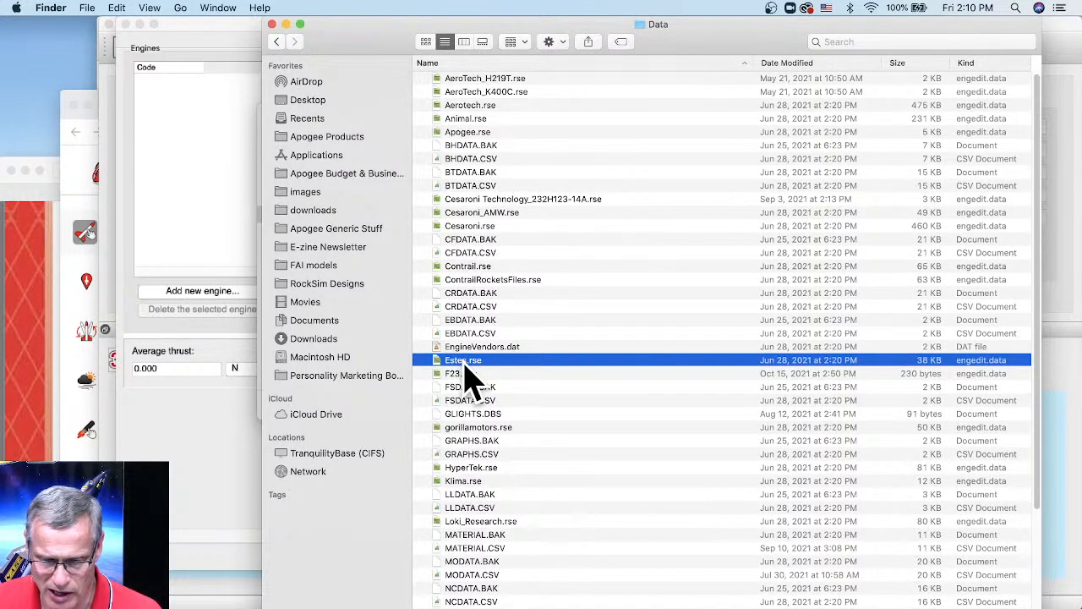
right_click(468, 363)
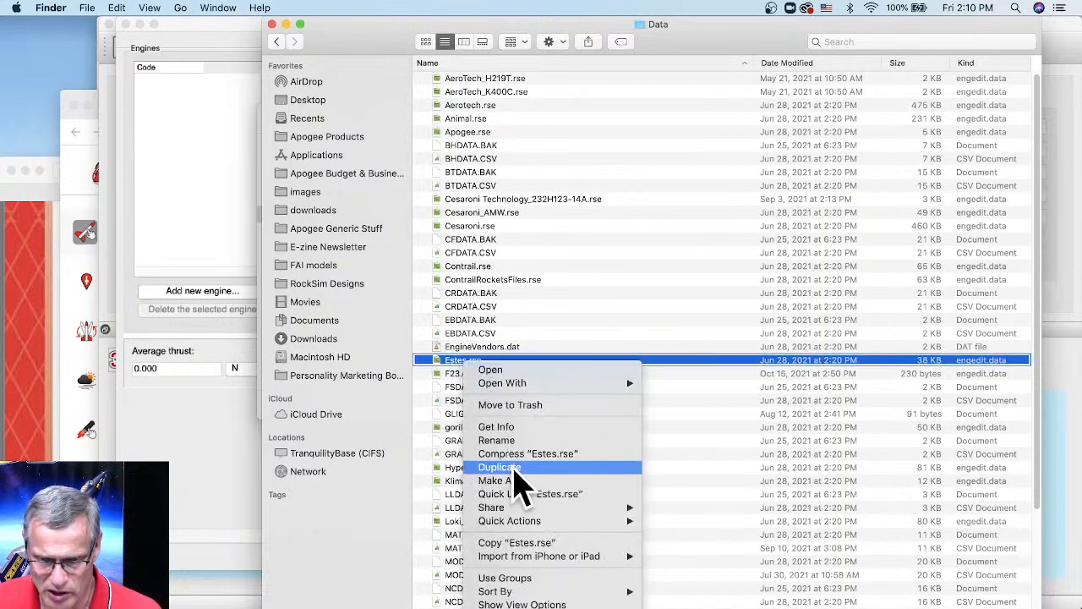
left_click(513, 467)
left_click(461, 361)
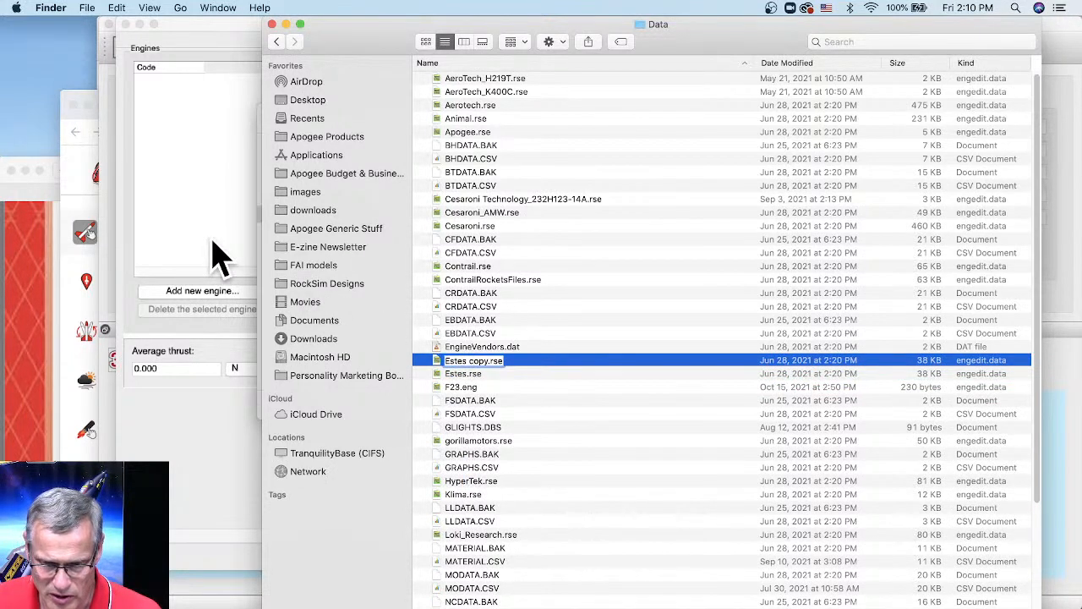
left_click(438, 364)
- Return to EngEdit's Open dialog, glance at the location list, and cancel opening a file
key("super+Tab")
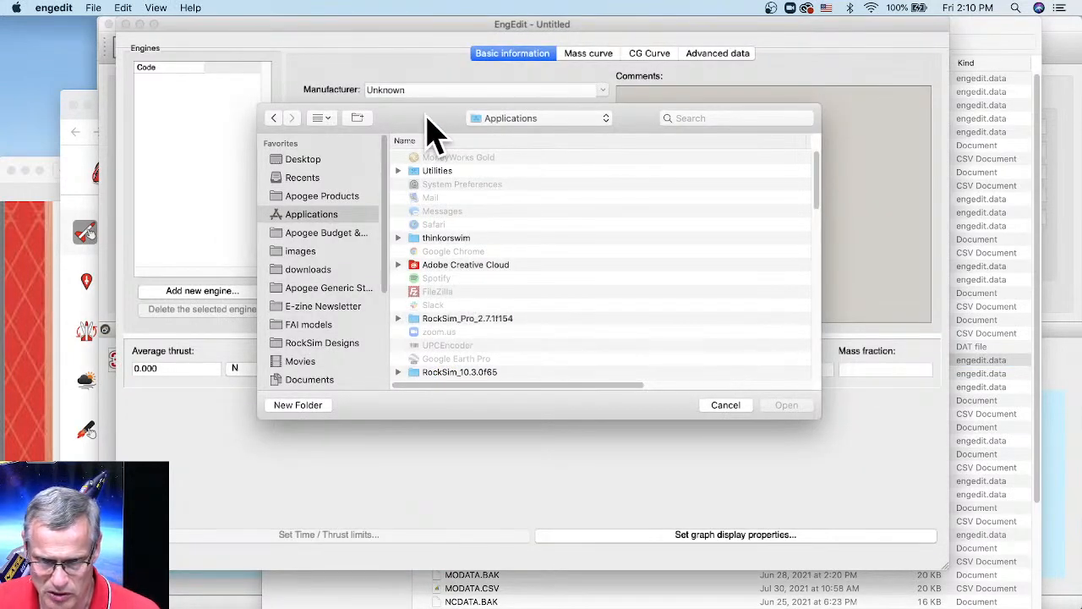
left_click(498, 120)
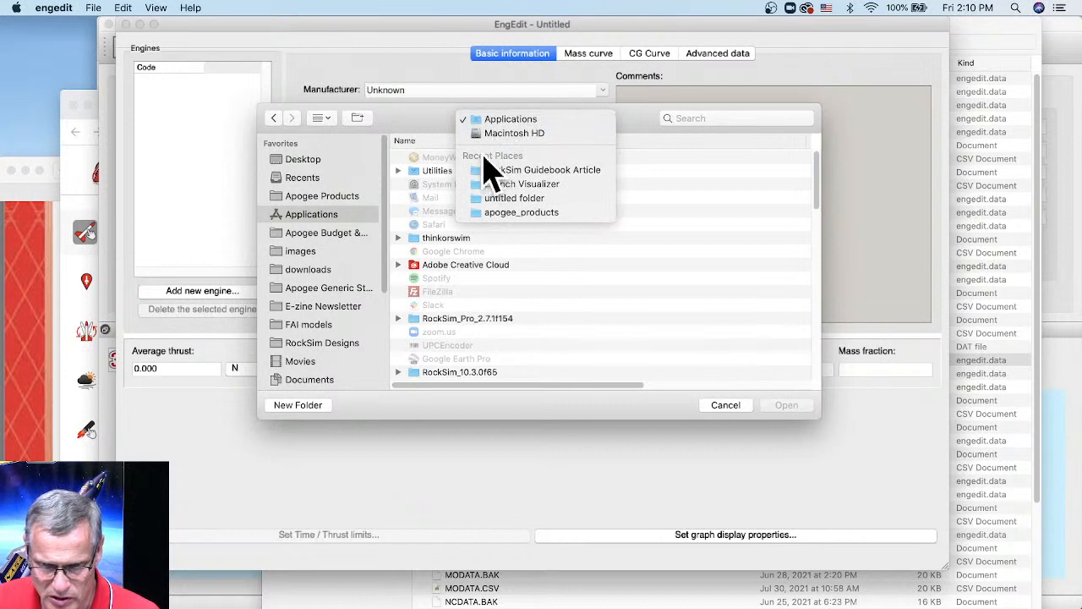
left_click(401, 137)
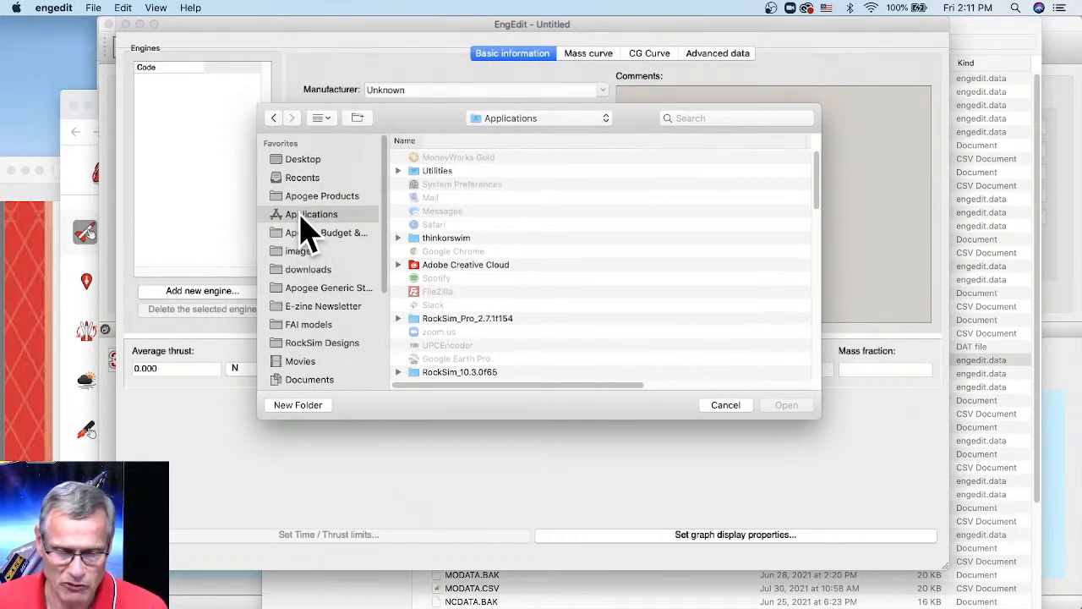
scroll(476, 218, "down", 10)
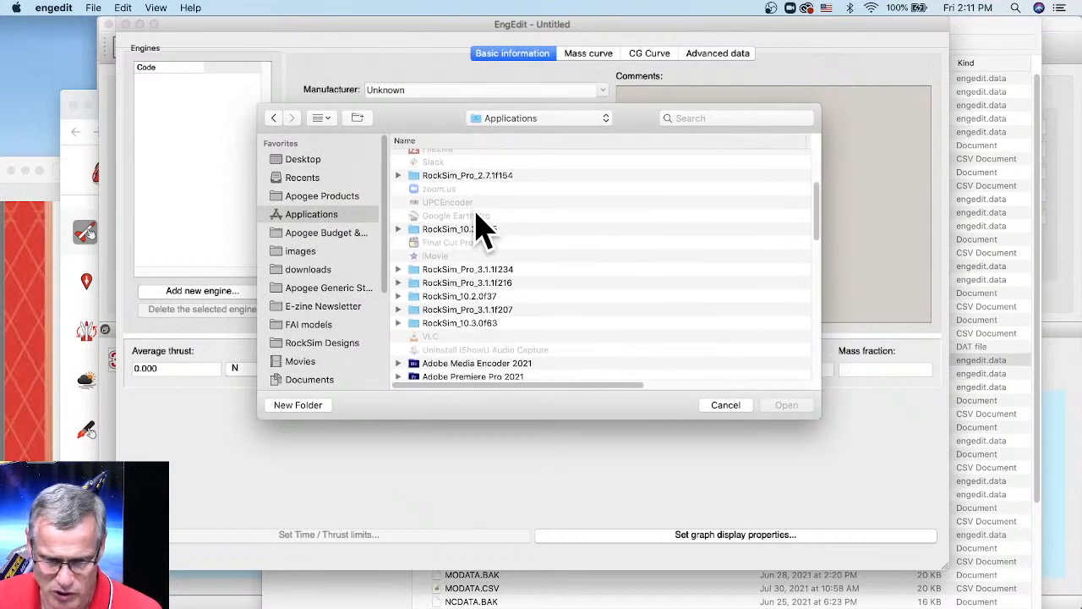
scroll(480, 222, "down", 10)
scroll(482, 246, "up", 5)
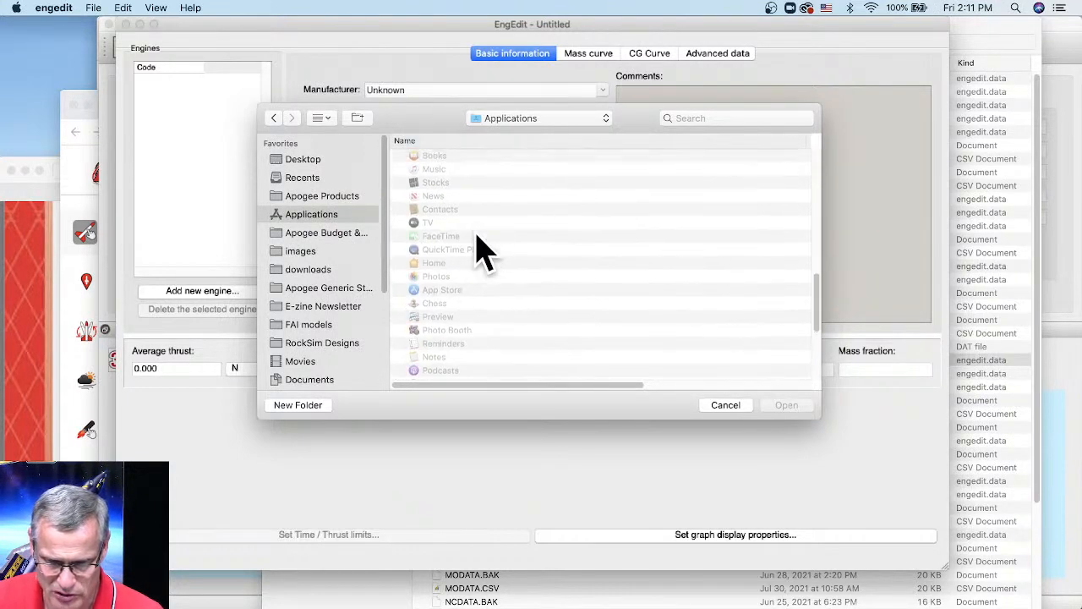
scroll(482, 252, "down", 3)
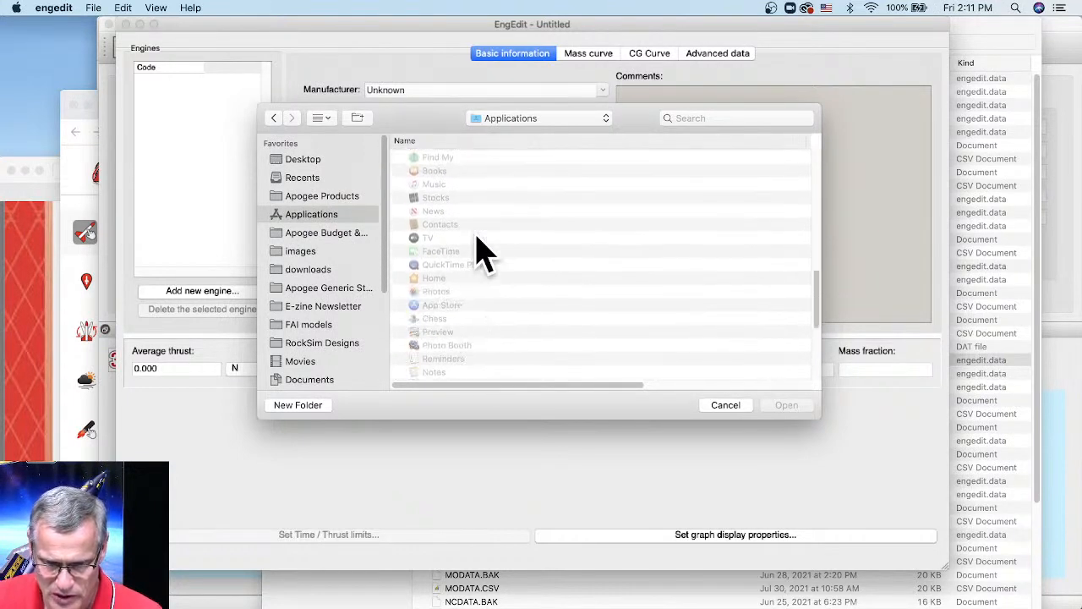
scroll(479, 252, "down", 6)
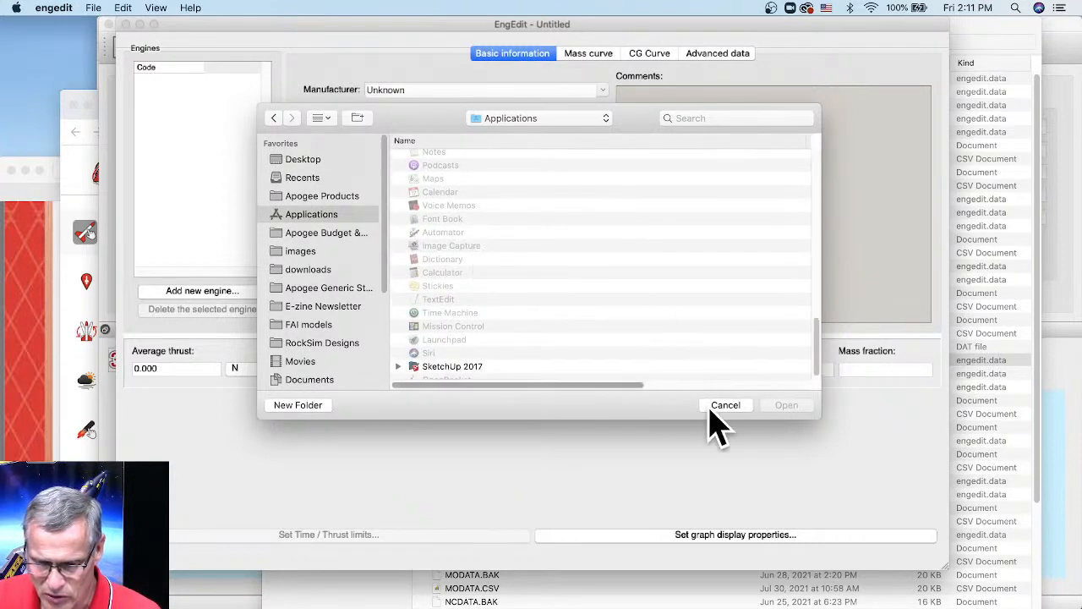
left_click(720, 405)
- Move EngEdit aside and drag Estes copy.rse from the Data folder onto the Desktop
left_click_drag(463, 32, 412, 152)
left_click(696, 53)
left_click_drag(454, 367, 59, 76)
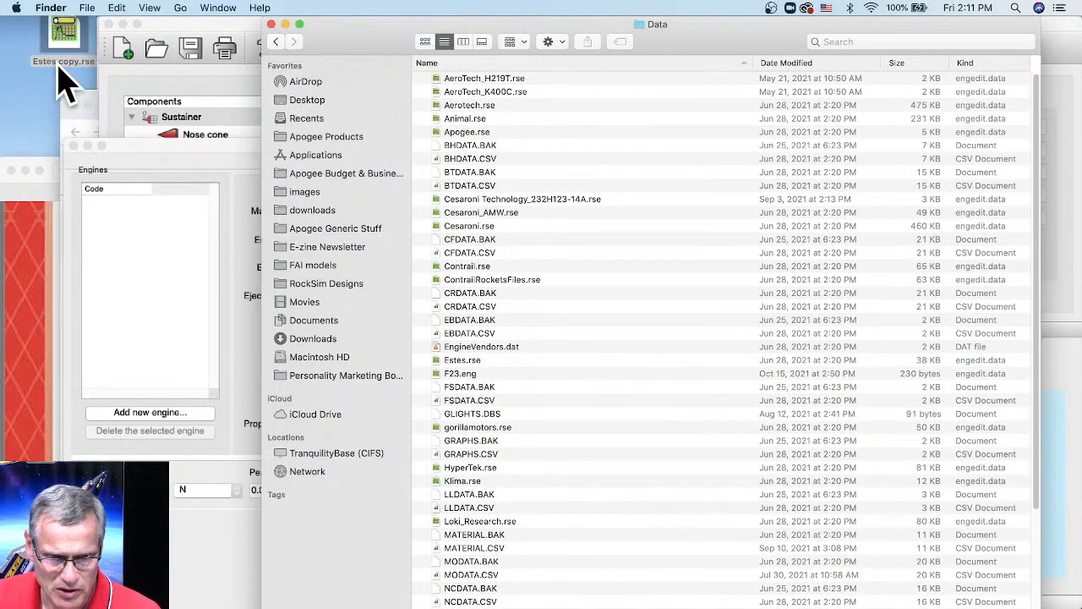
- Bring EngEdit forward and open Estes copy.rse from the Desktop
left_click(218, 153)
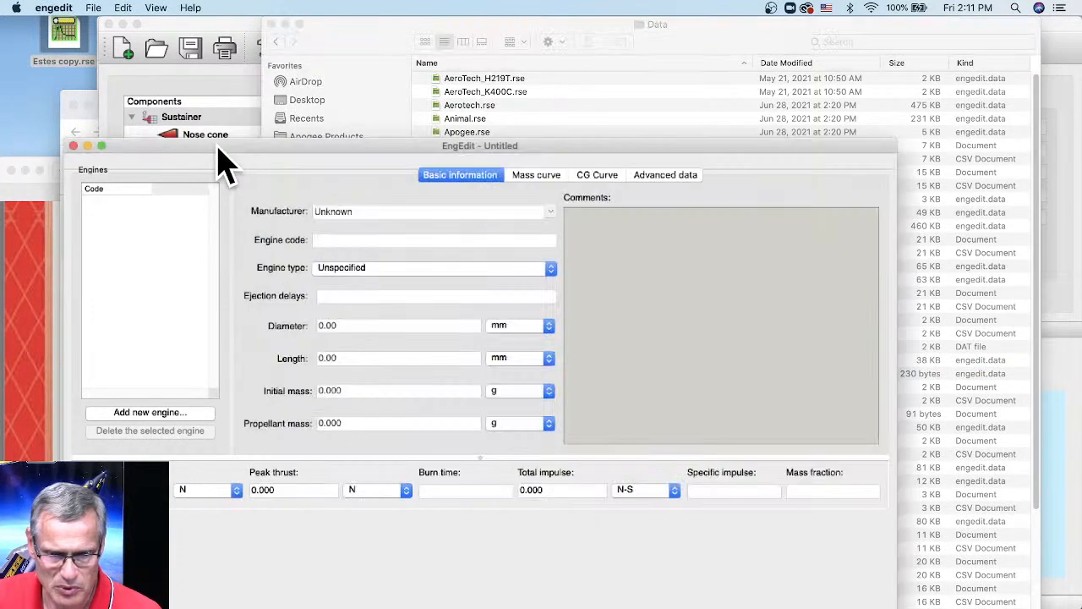
left_click_drag(239, 151, 245, 29)
left_click(89, 10)
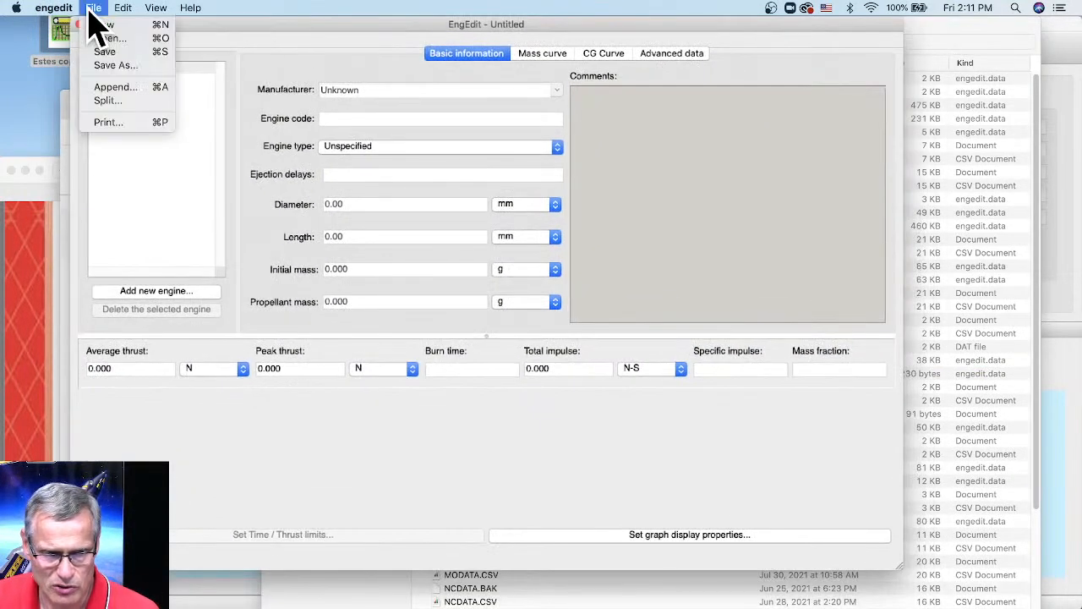
left_click(93, 38)
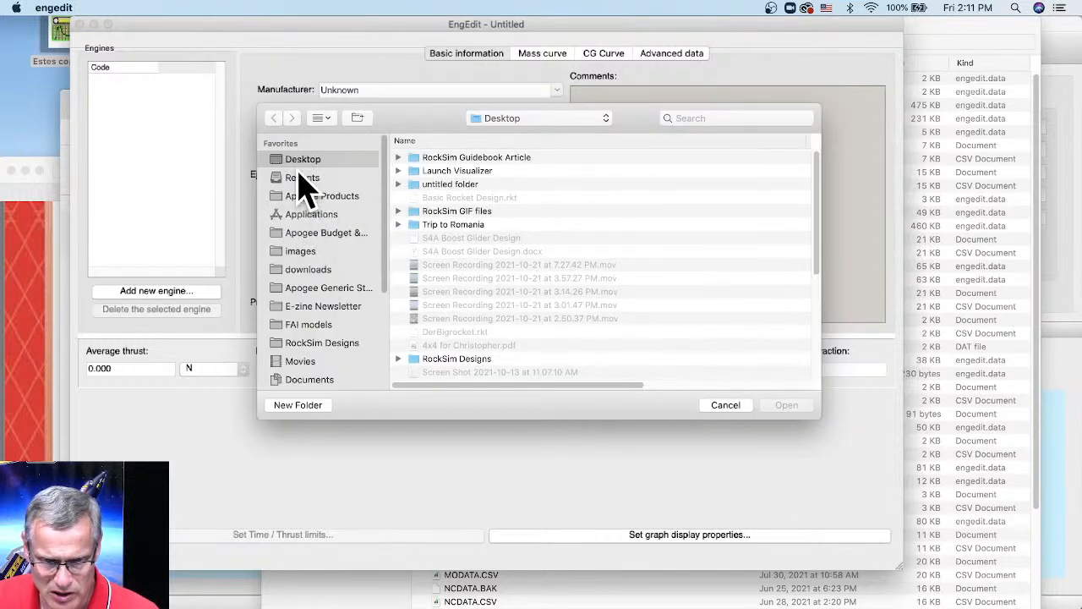
scroll(484, 186, "down", 3)
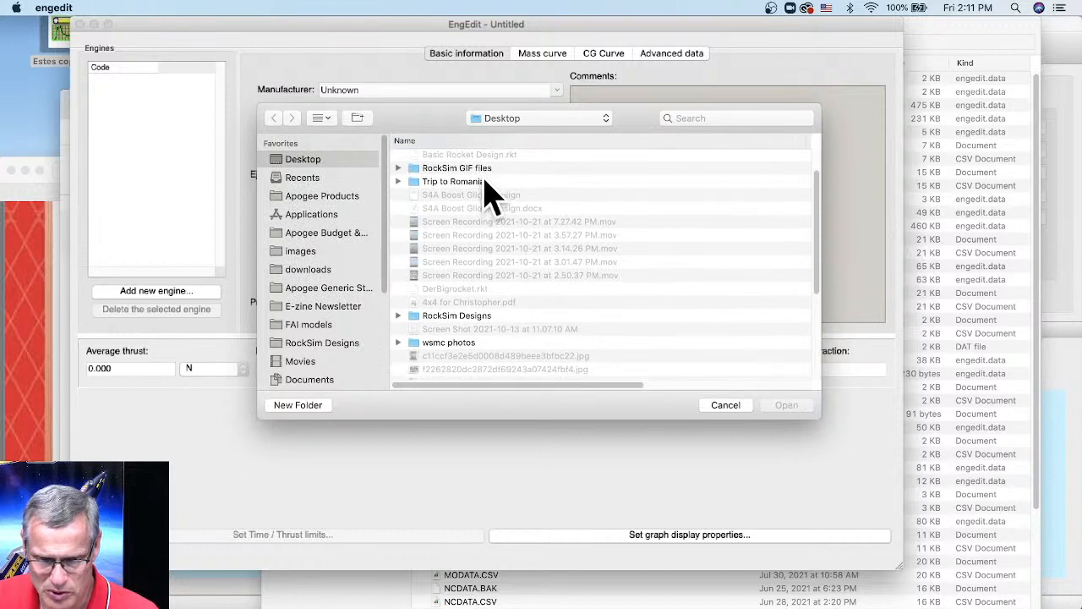
scroll(543, 186, "up", 3)
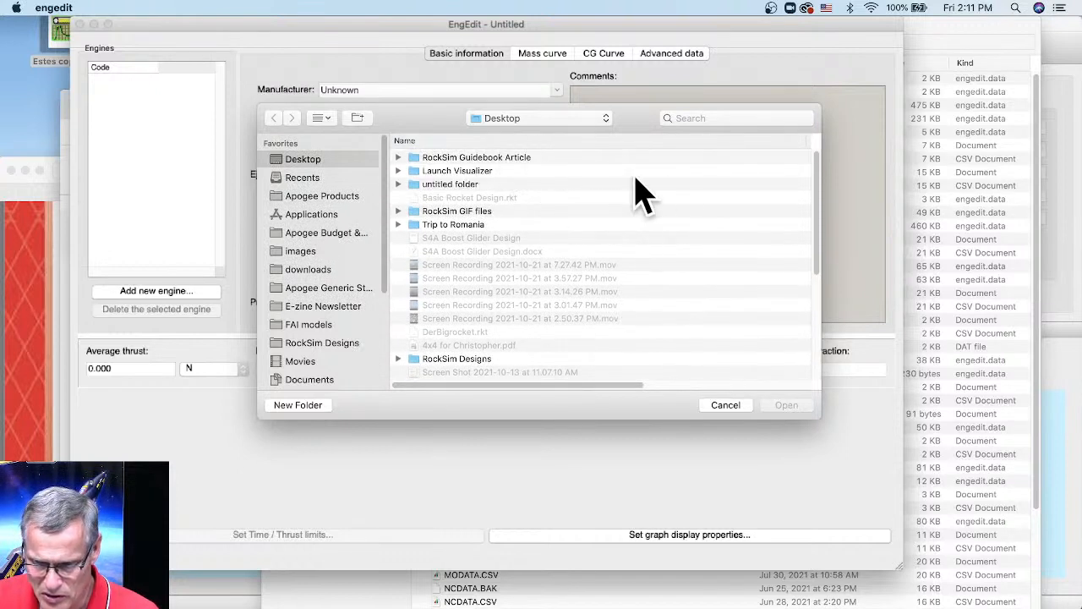
left_click_drag(821, 229, 809, 362)
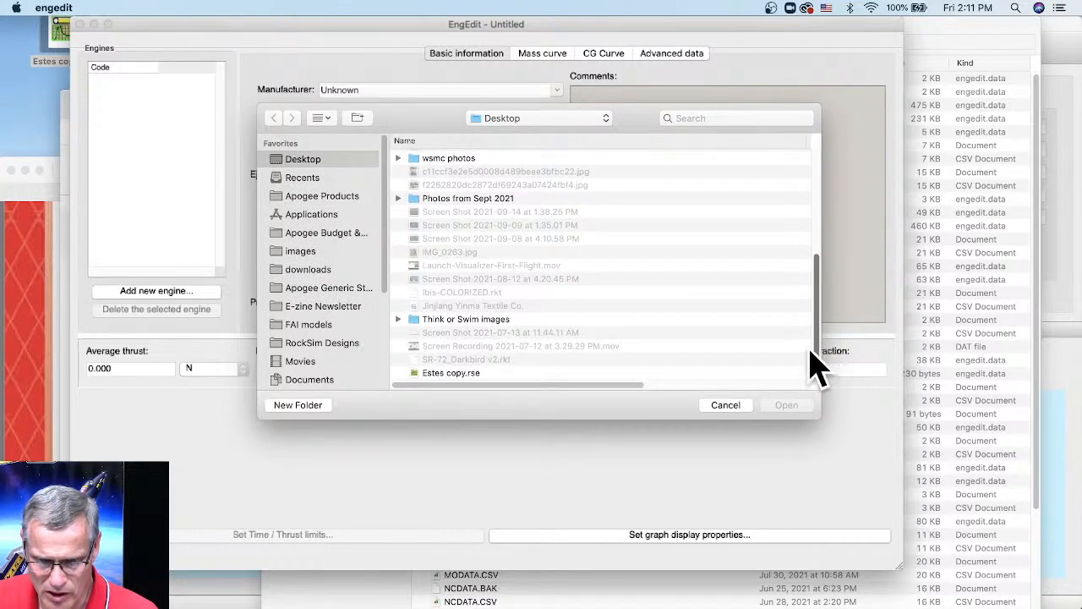
left_click(434, 375)
left_click(796, 406)
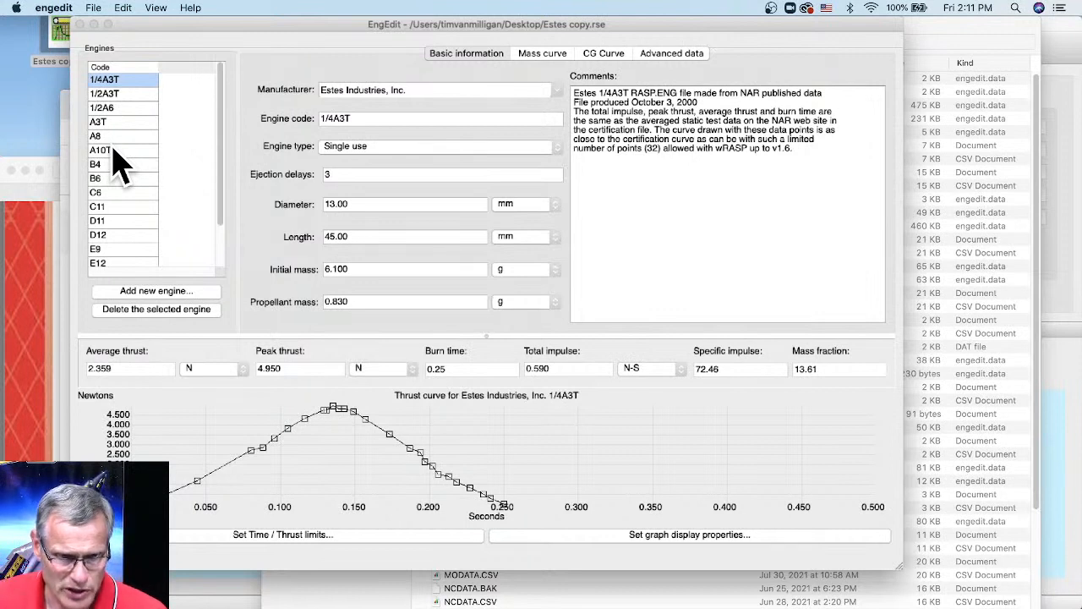
- Review the A3T engine's thrust curve, enlarge the editor window, then show the E16 engine's details
left_click(110, 123)
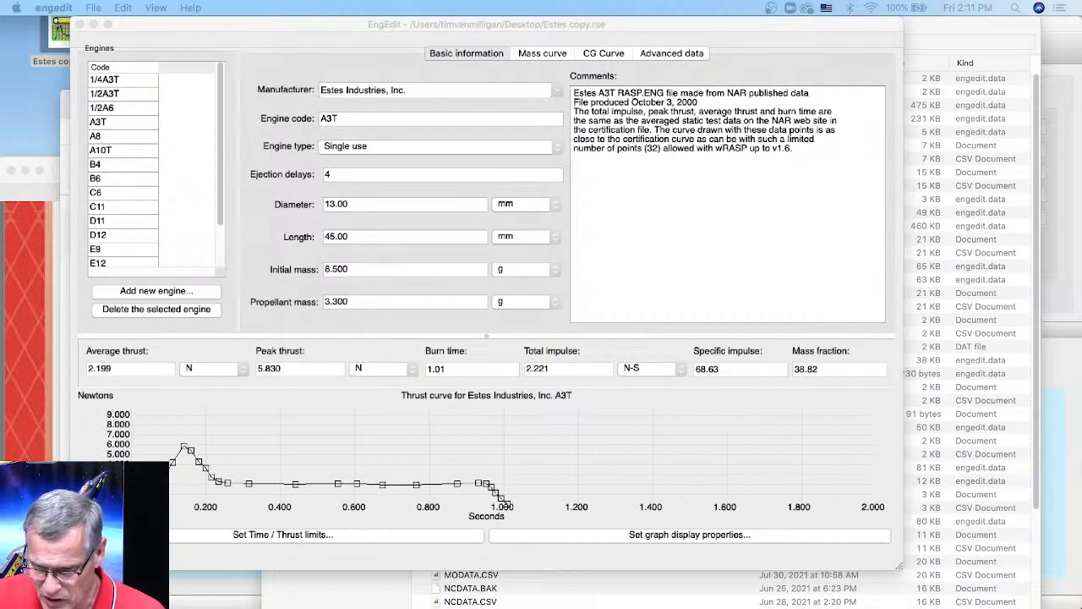
left_click_drag(902, 567, 1067, 590)
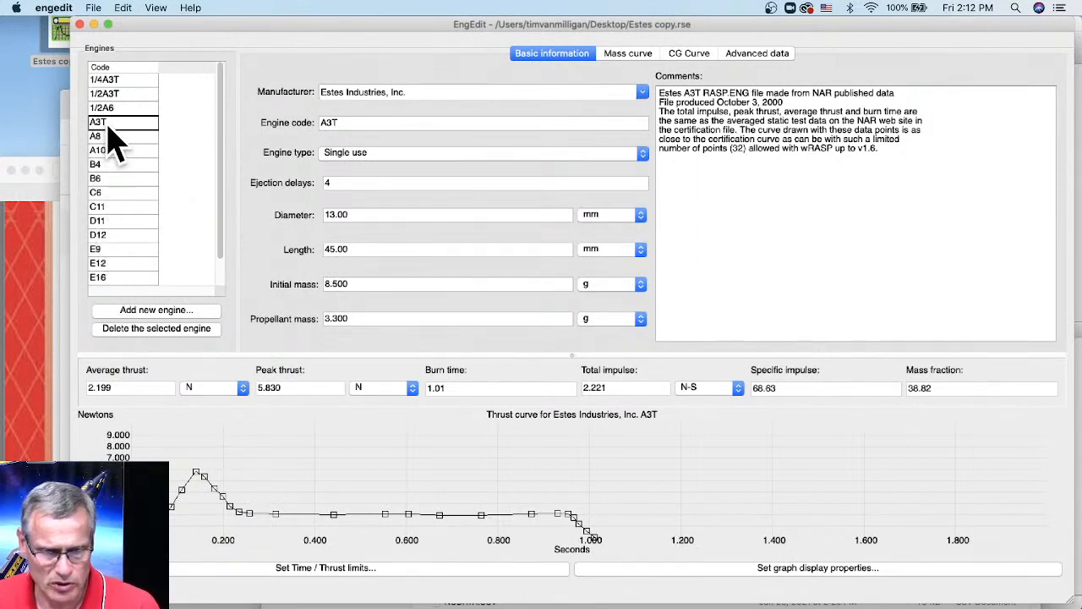
left_click(106, 279)
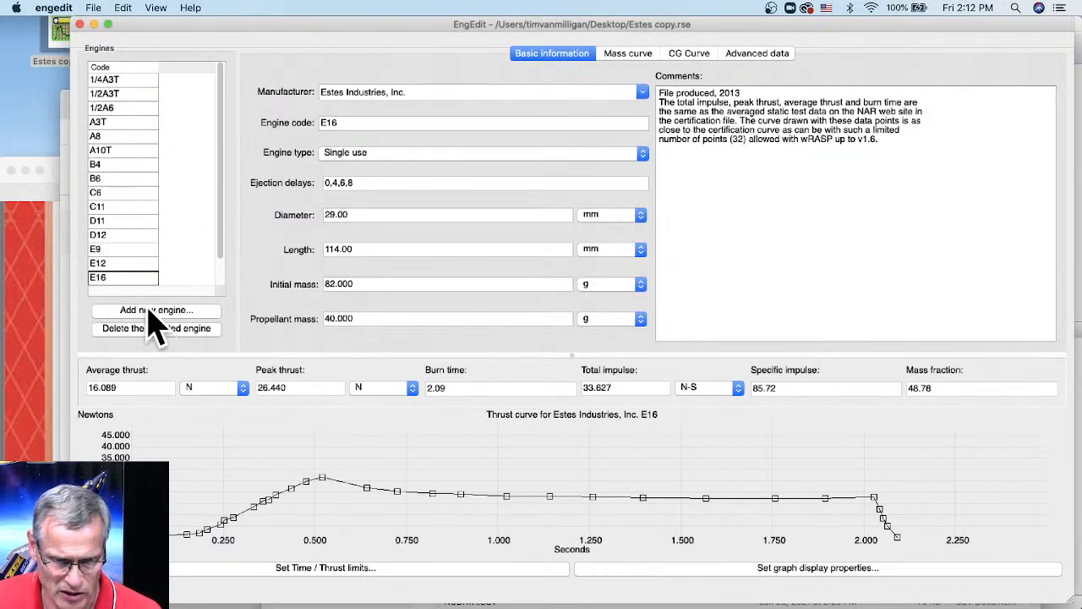
- Delete the E16, C5, F15, E12, E9 and D12 engines from the file
left_click(152, 332)
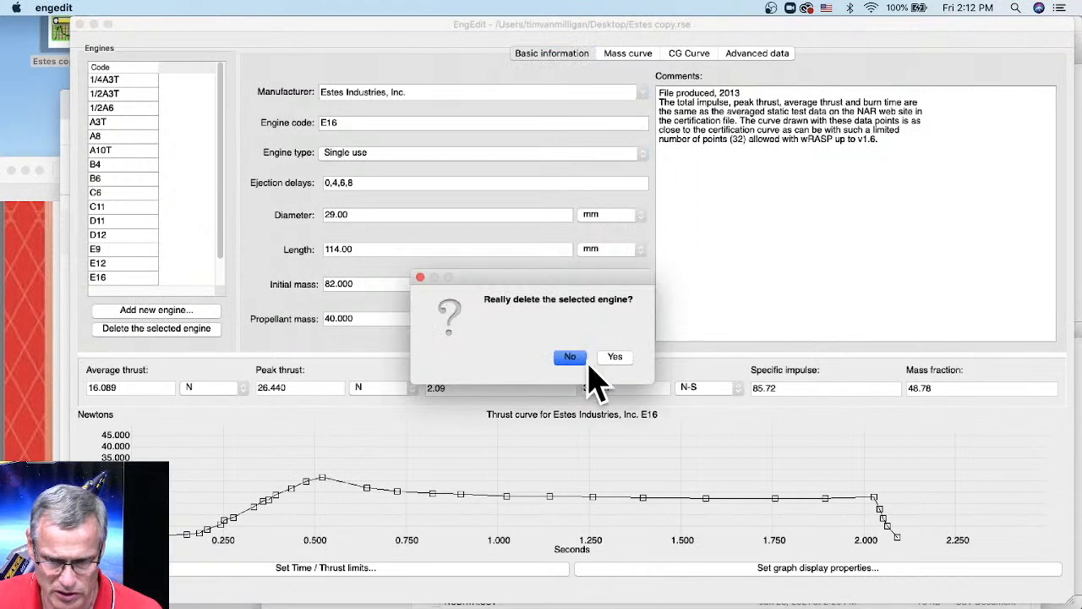
left_click(618, 358)
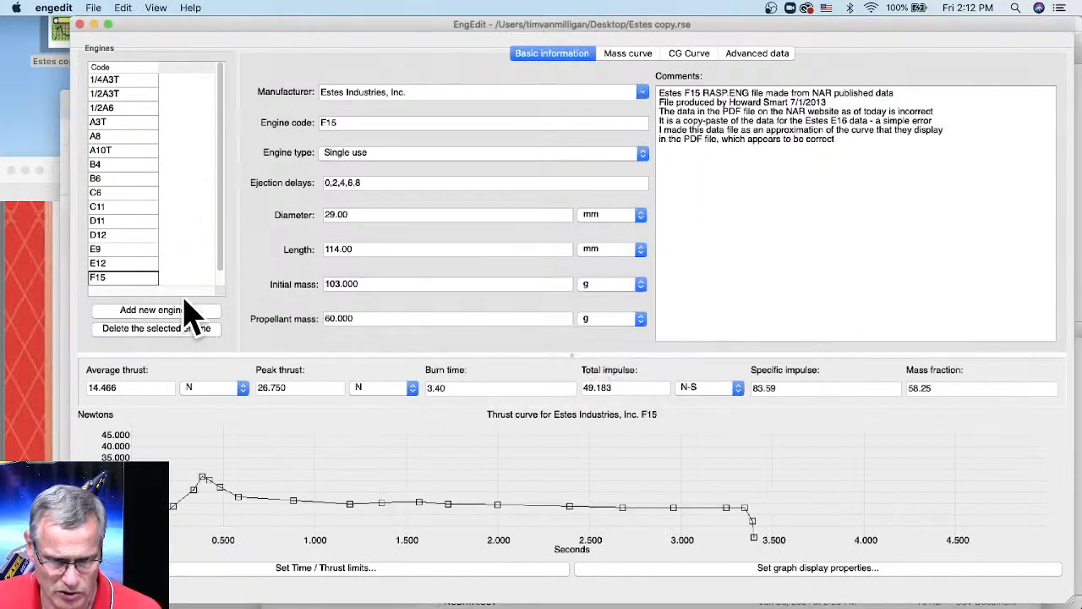
scroll(166, 286, "down", 1)
left_click(131, 279)
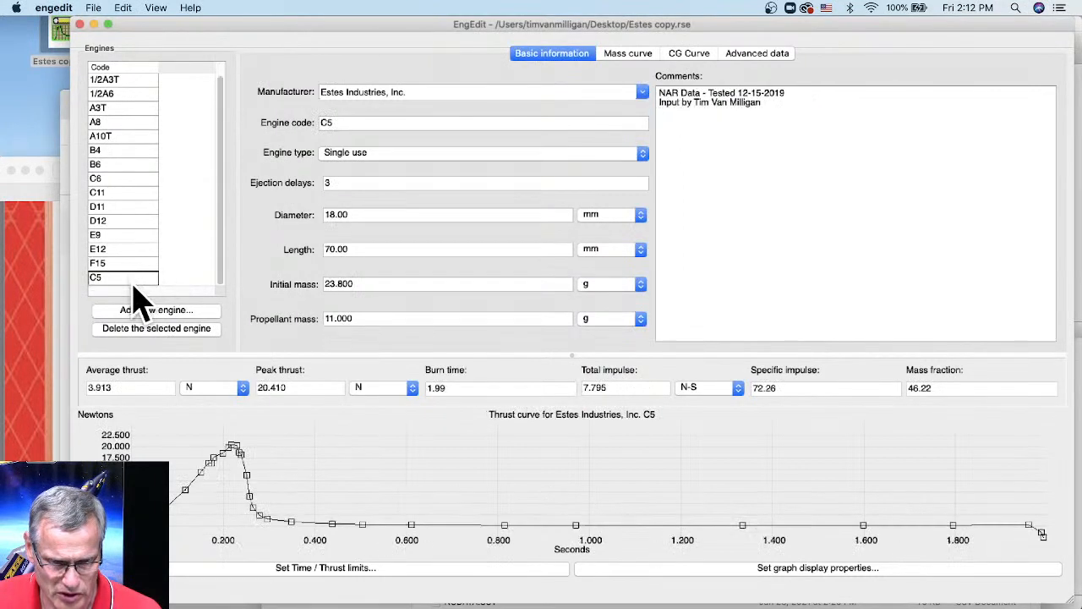
left_click(162, 332)
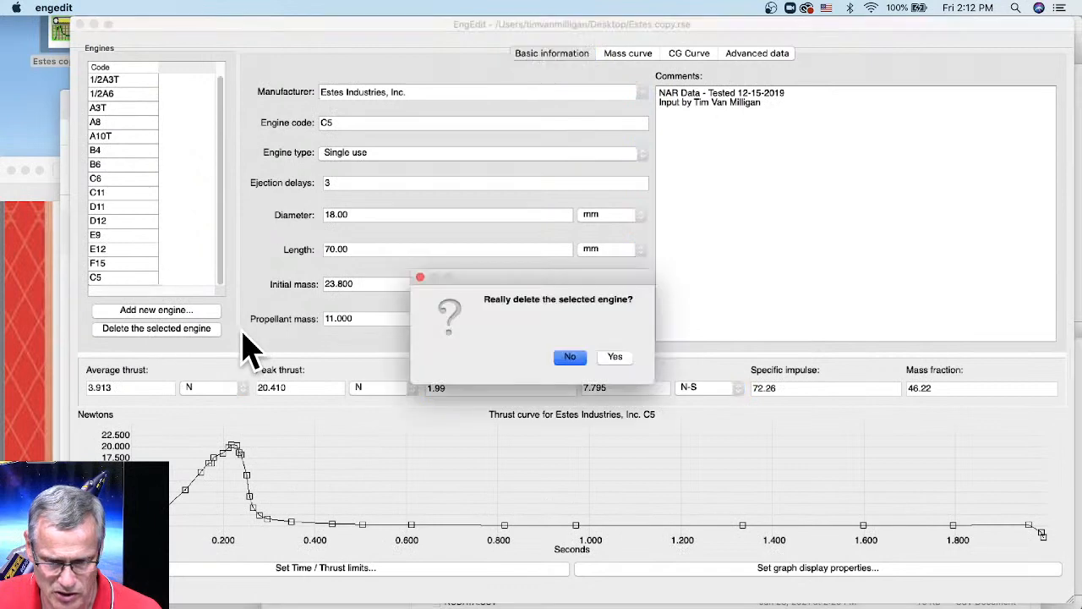
left_click(618, 360)
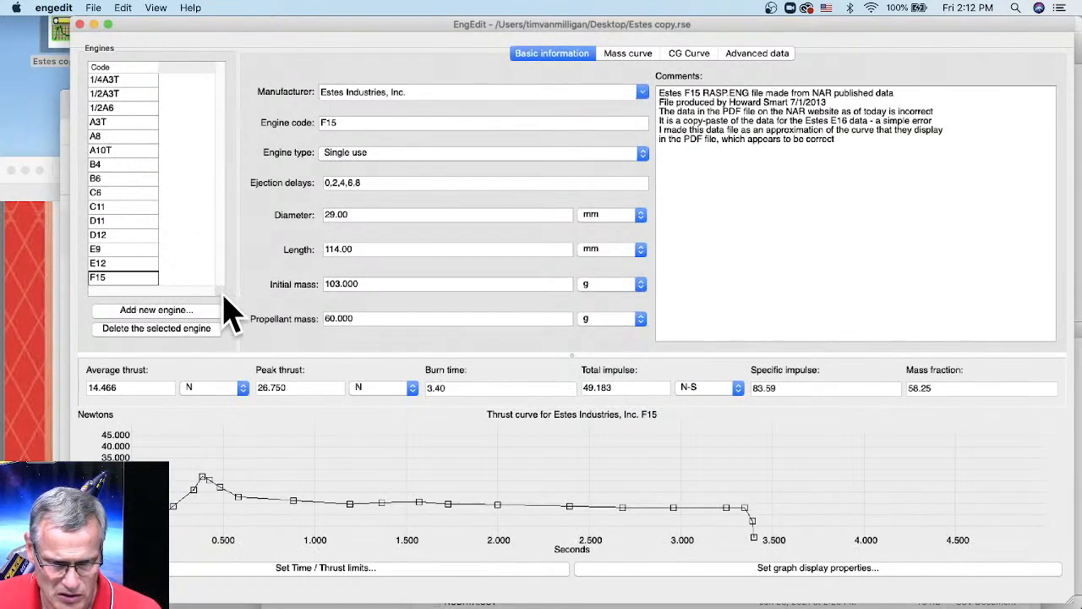
left_click(174, 332)
left_click(616, 359)
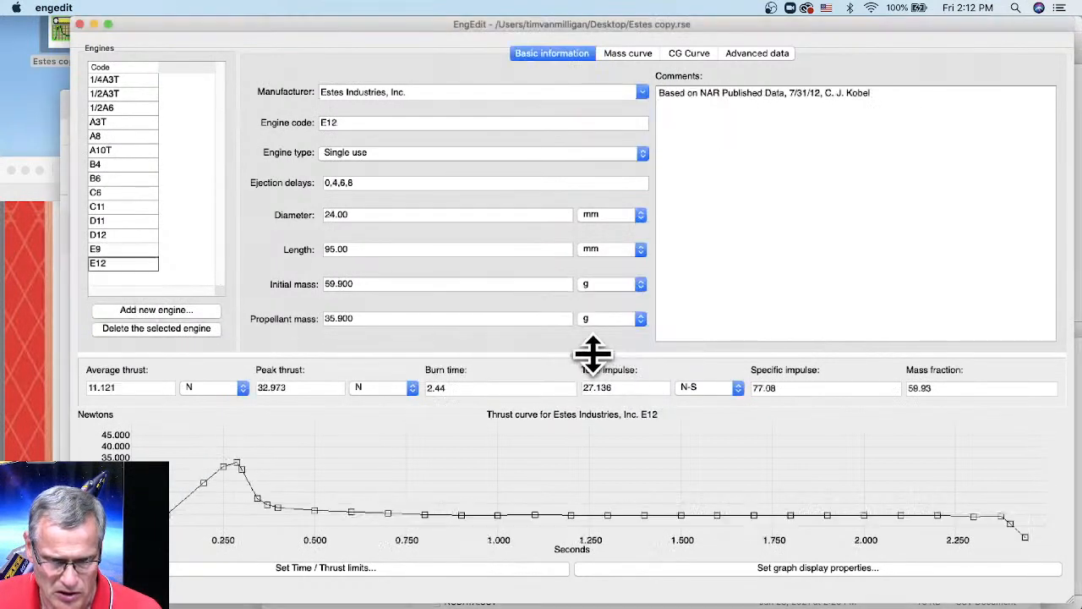
left_click(183, 332)
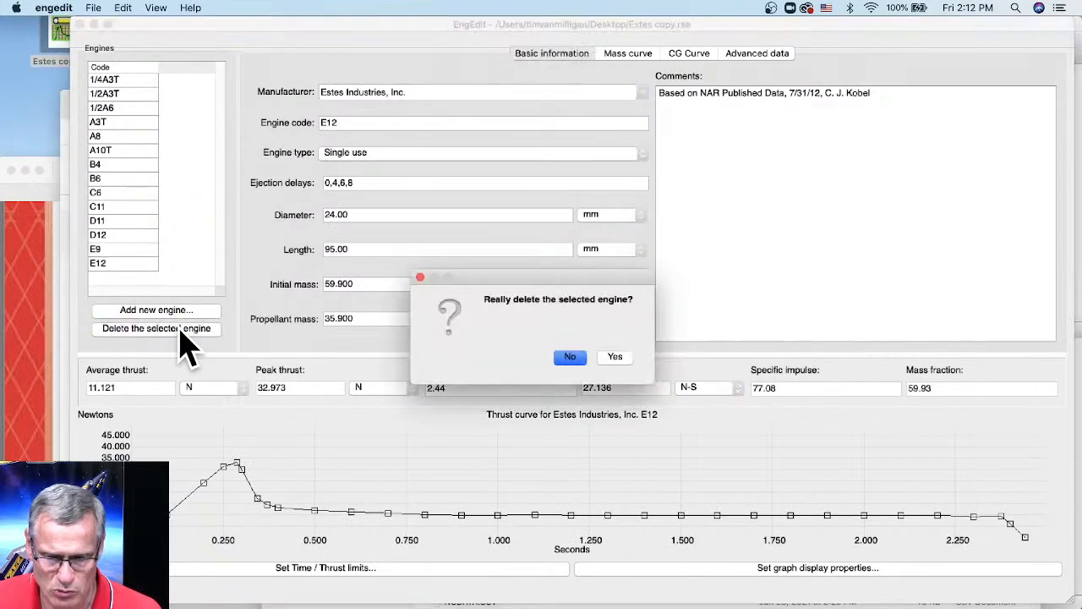
left_click(615, 356)
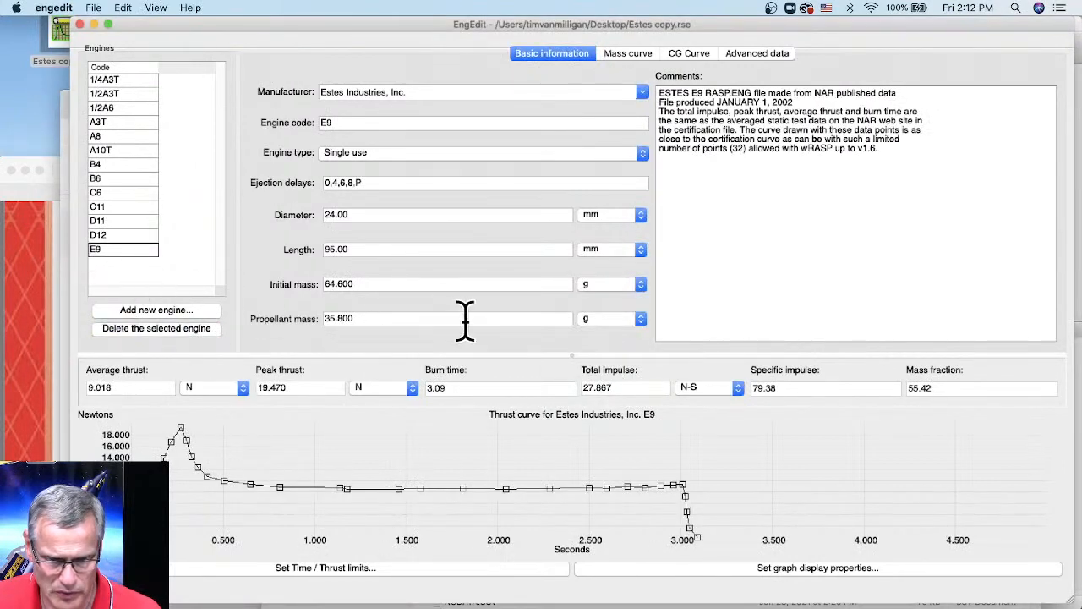
left_click(141, 332)
left_click(616, 358)
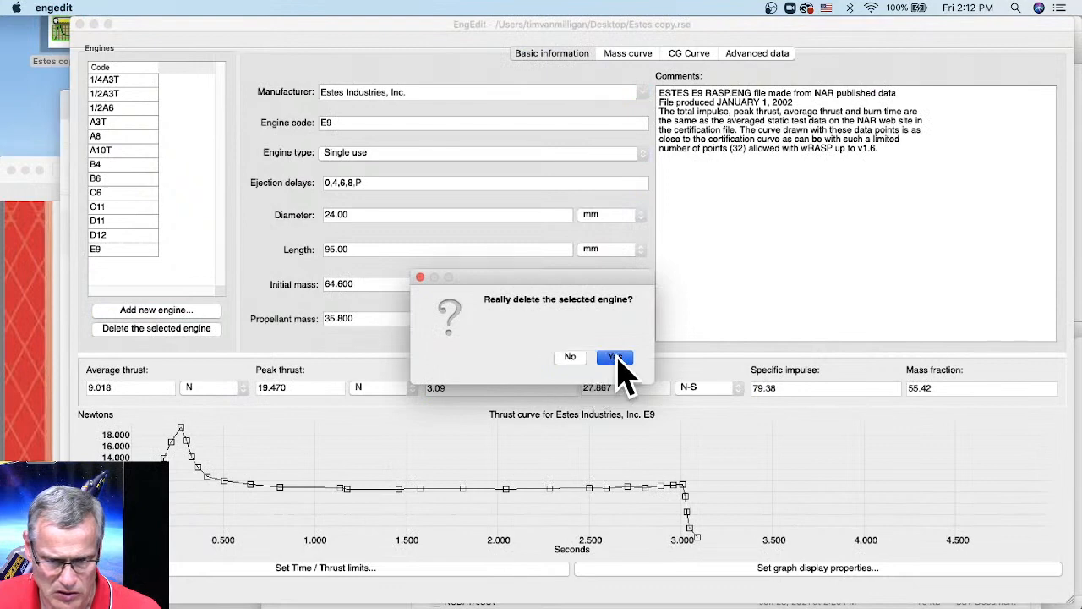
left_click(136, 329)
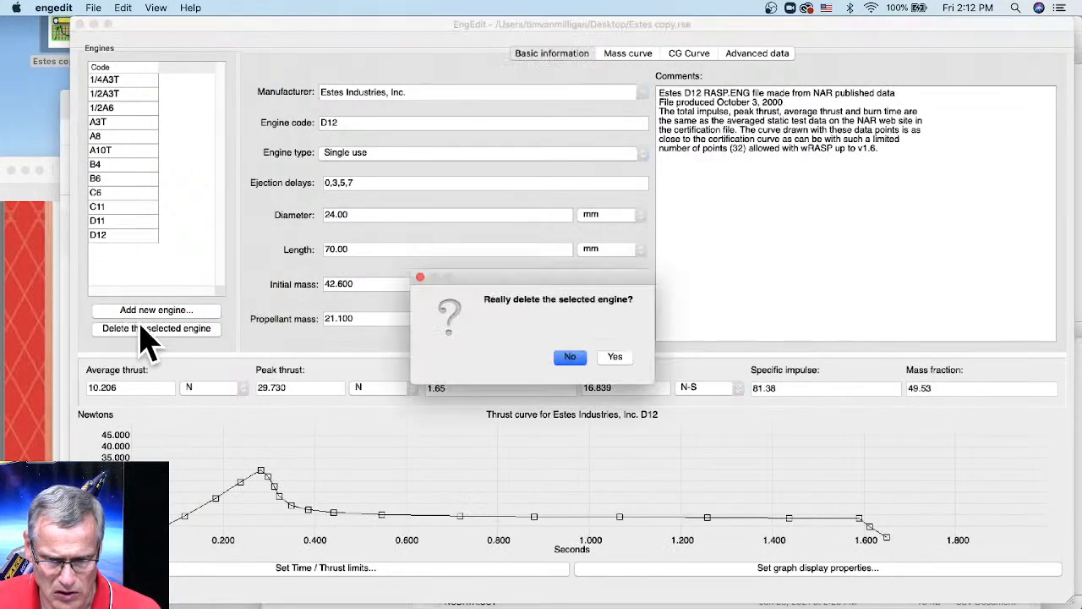
left_click(615, 357)
left_click(616, 357)
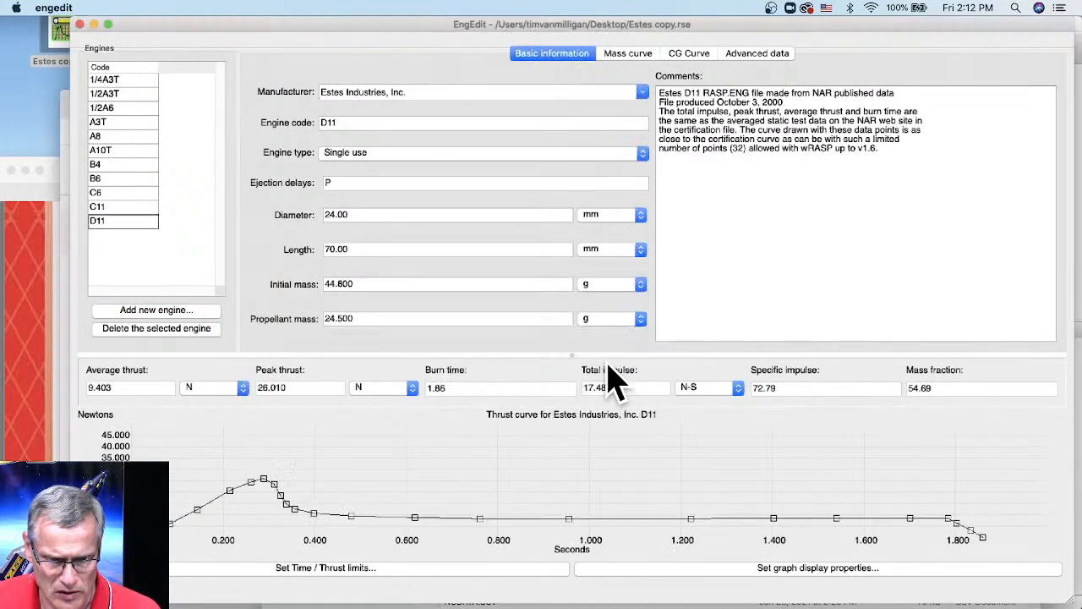
- Delete the D11, C11, C6, B6, B4, A10T and A8 engines
left_click(163, 328)
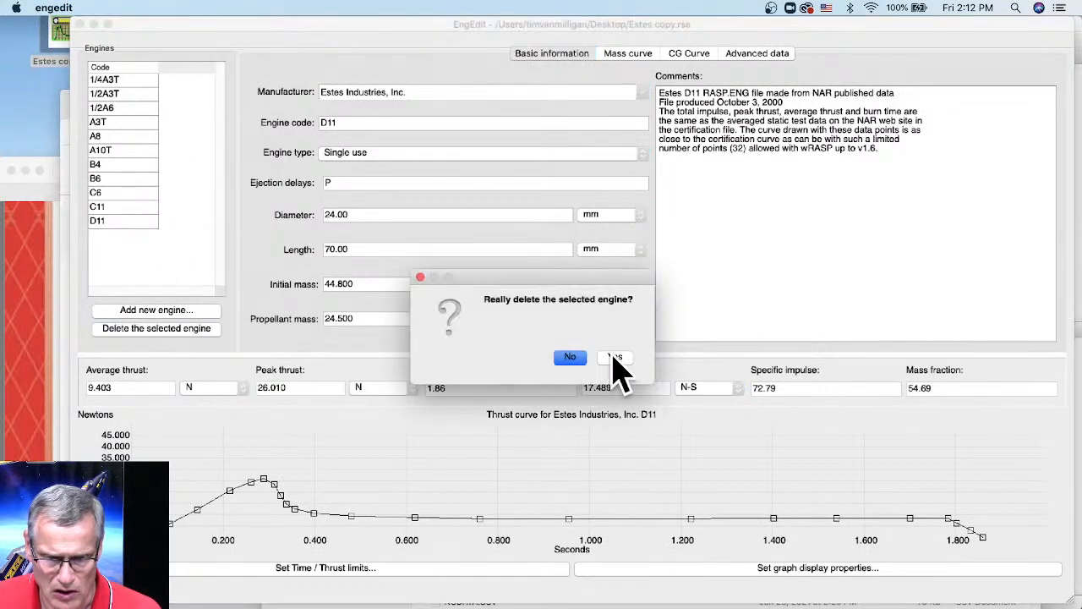
left_click(613, 360)
left_click(152, 328)
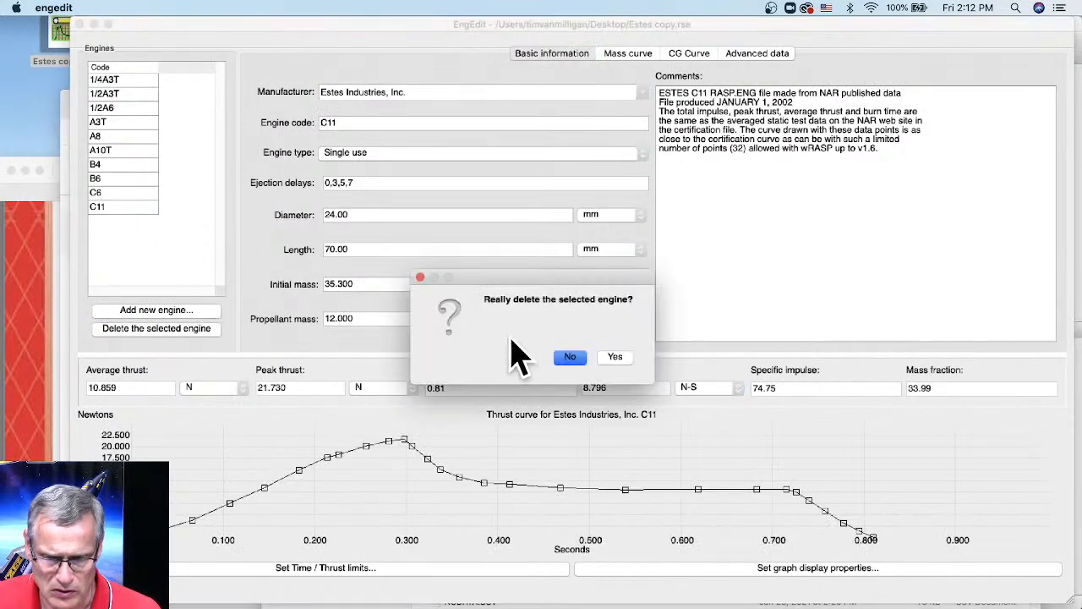
left_click(616, 358)
left_click(193, 330)
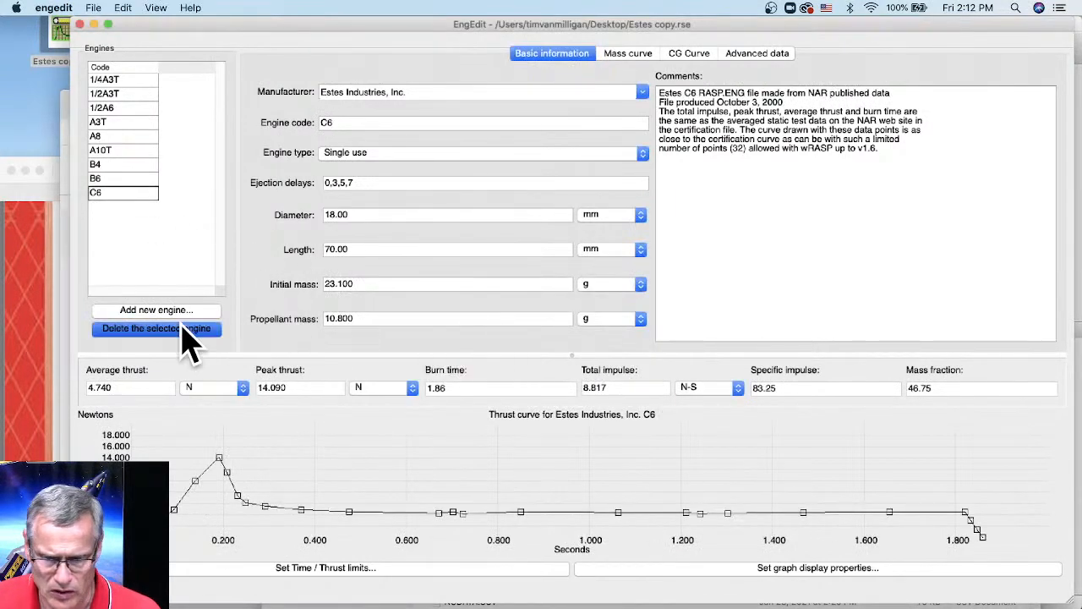
left_click(615, 358)
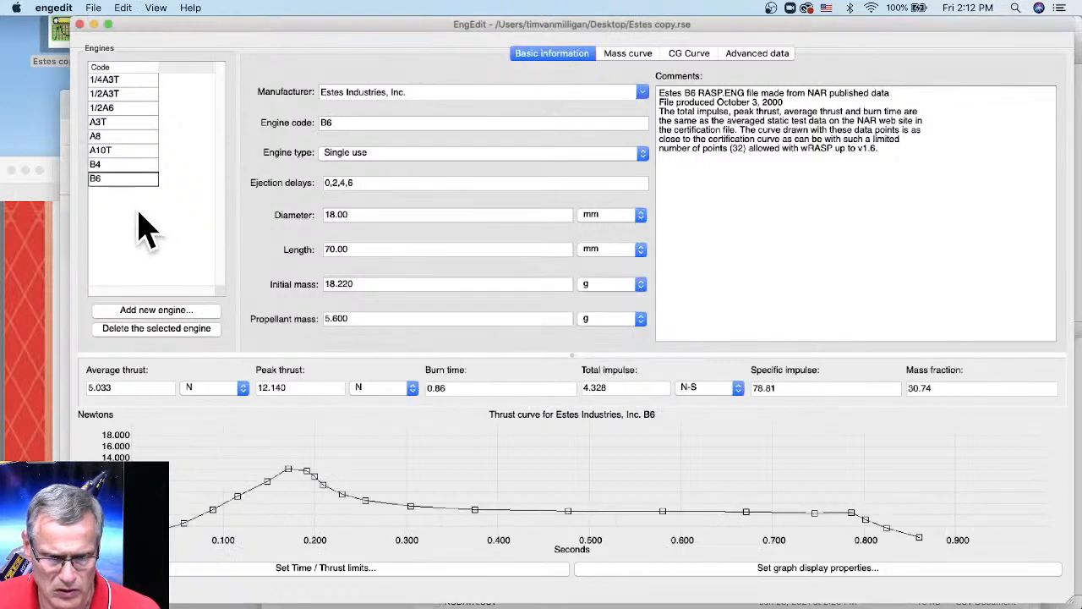
left_click(143, 329)
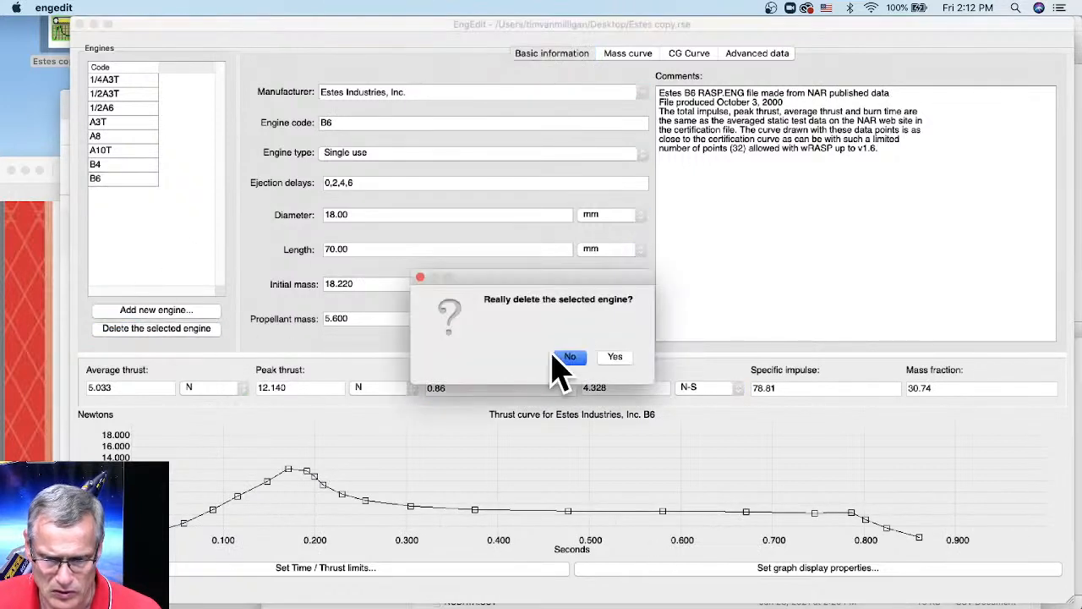
left_click(615, 357)
left_click(140, 330)
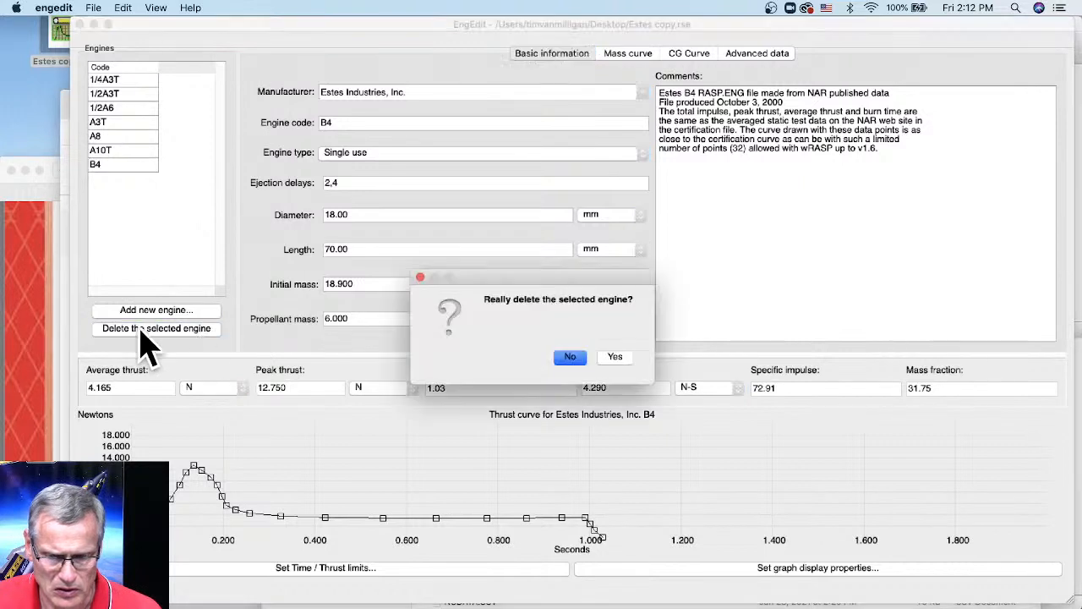
left_click(615, 357)
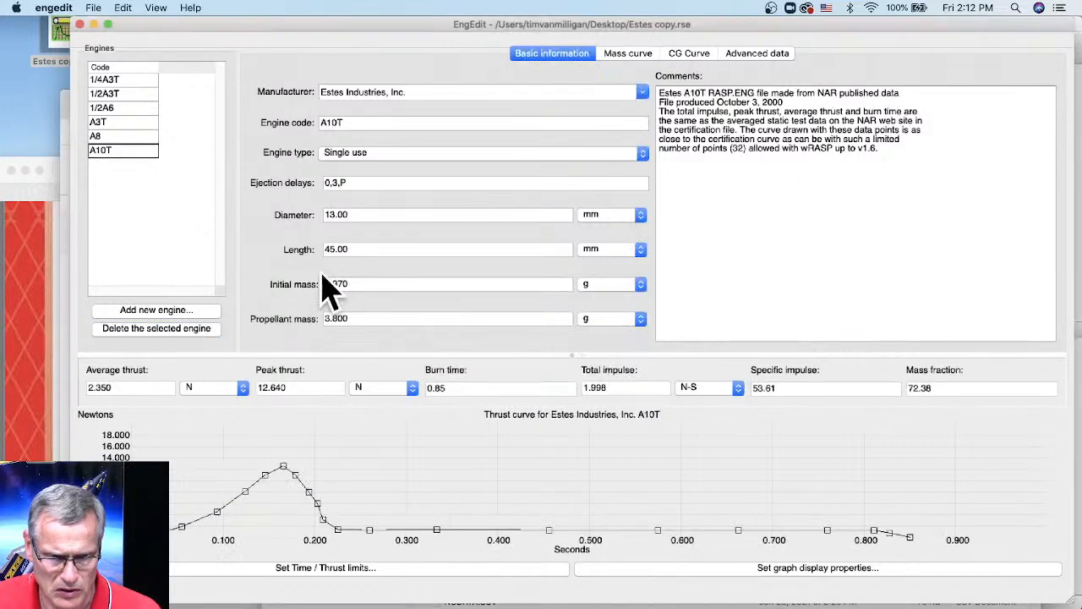
left_click(175, 331)
left_click(616, 357)
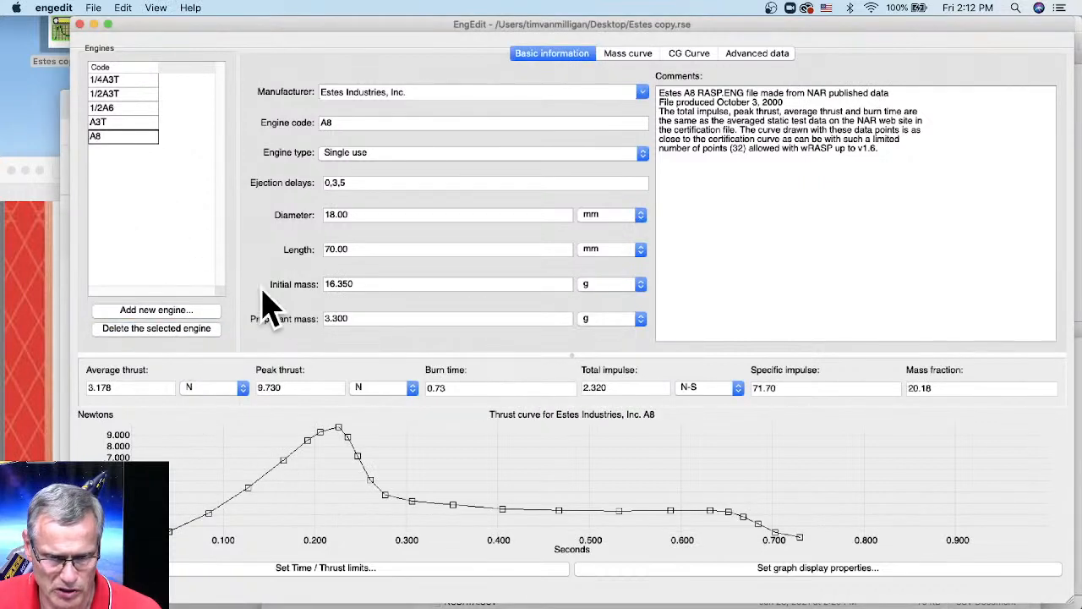
left_click(182, 330)
left_click(616, 357)
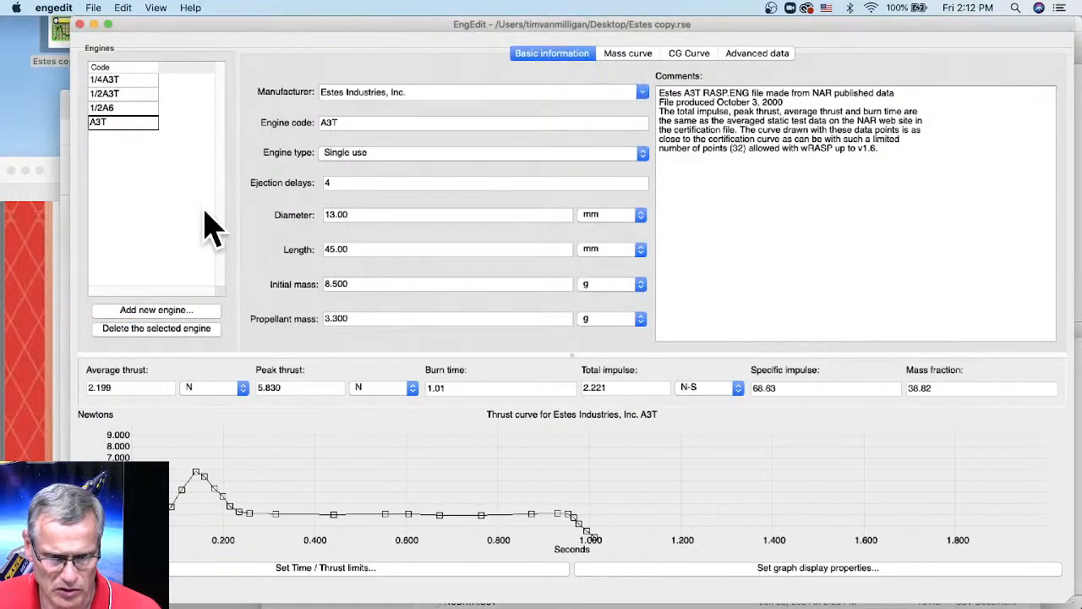
- Delete the 1/2A6, 1/2A3T and 1/4A3T engines, leaving only A3T
left_click(125, 111)
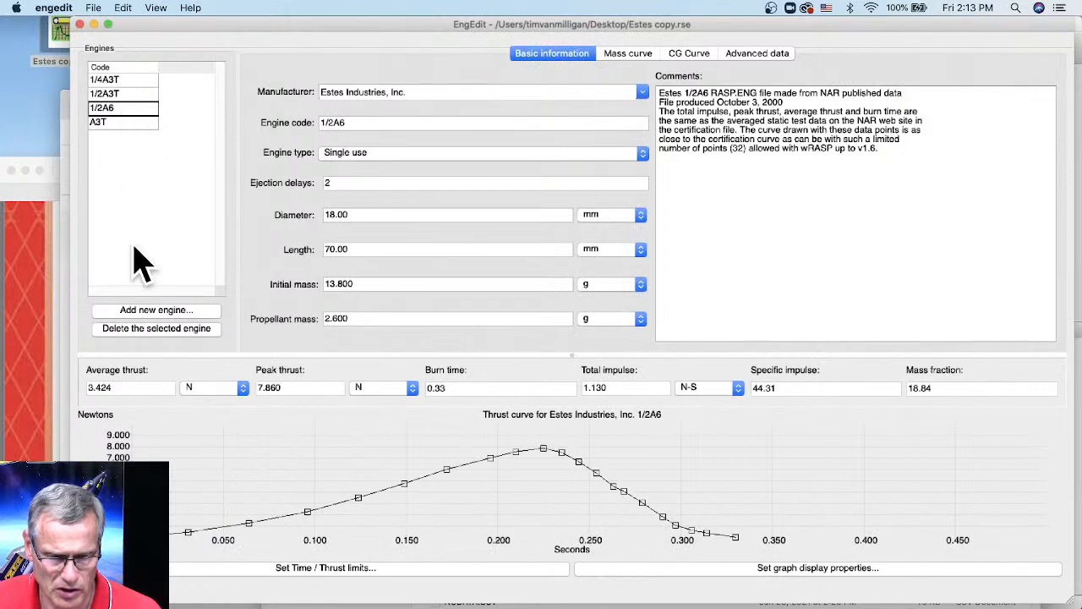
left_click(154, 329)
left_click(615, 356)
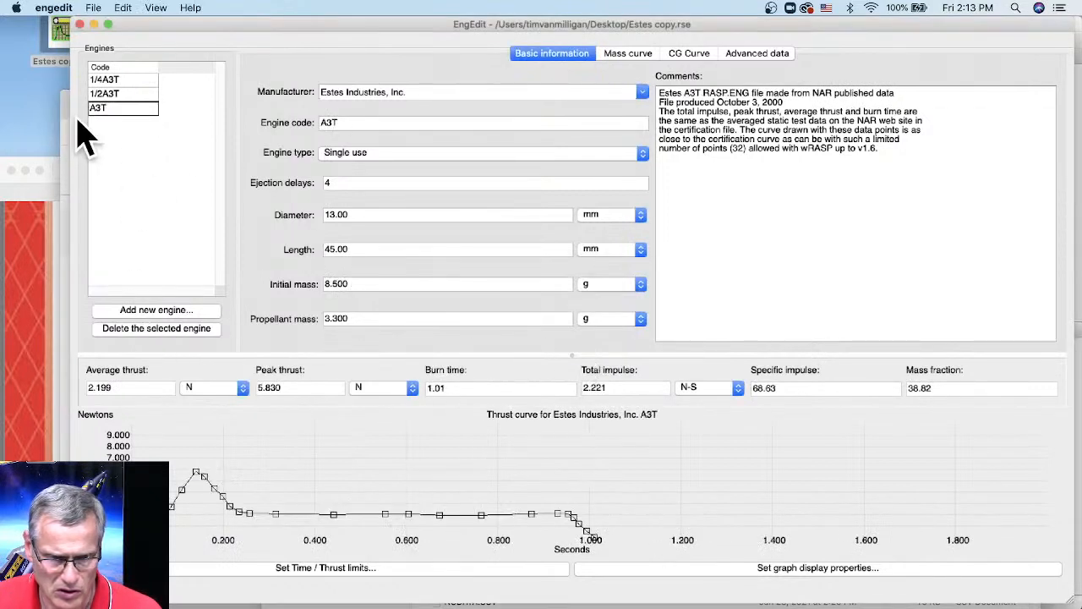
left_click(106, 94)
left_click(172, 332)
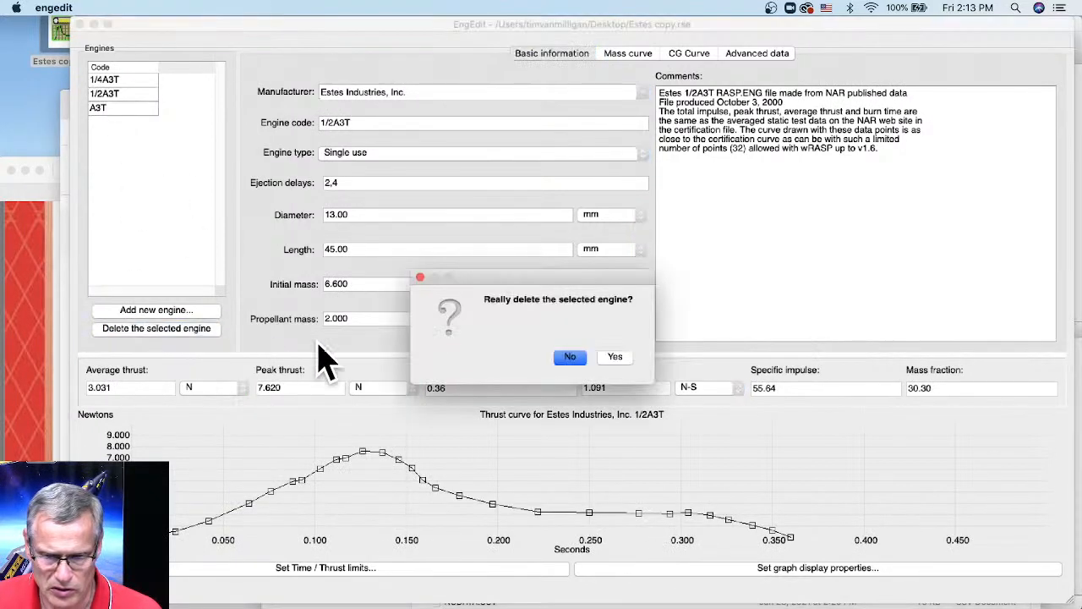
left_click(618, 356)
left_click(126, 80)
left_click(140, 330)
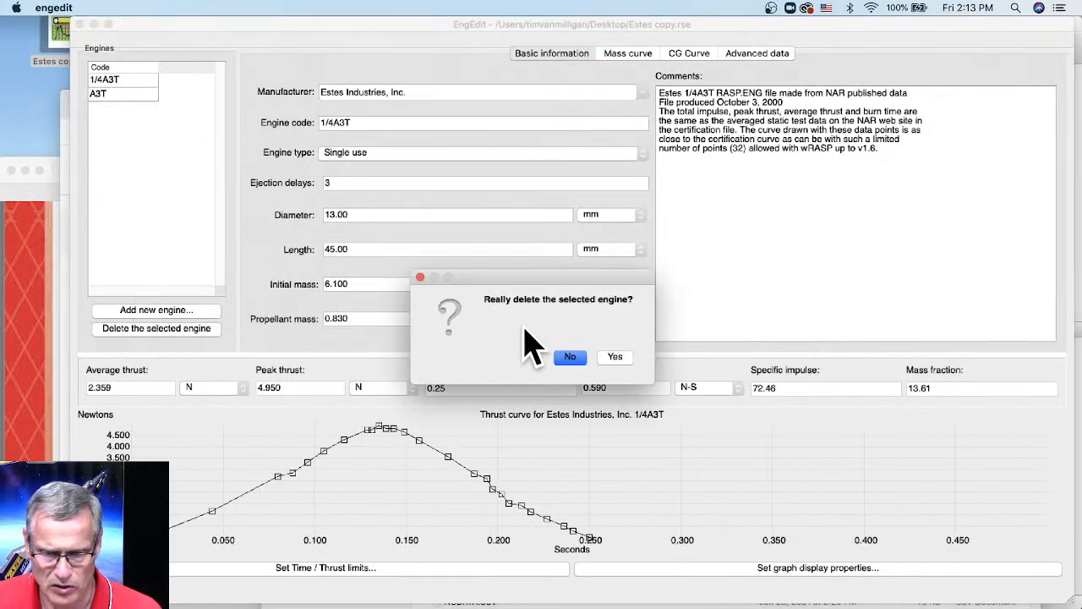
left_click(614, 356)
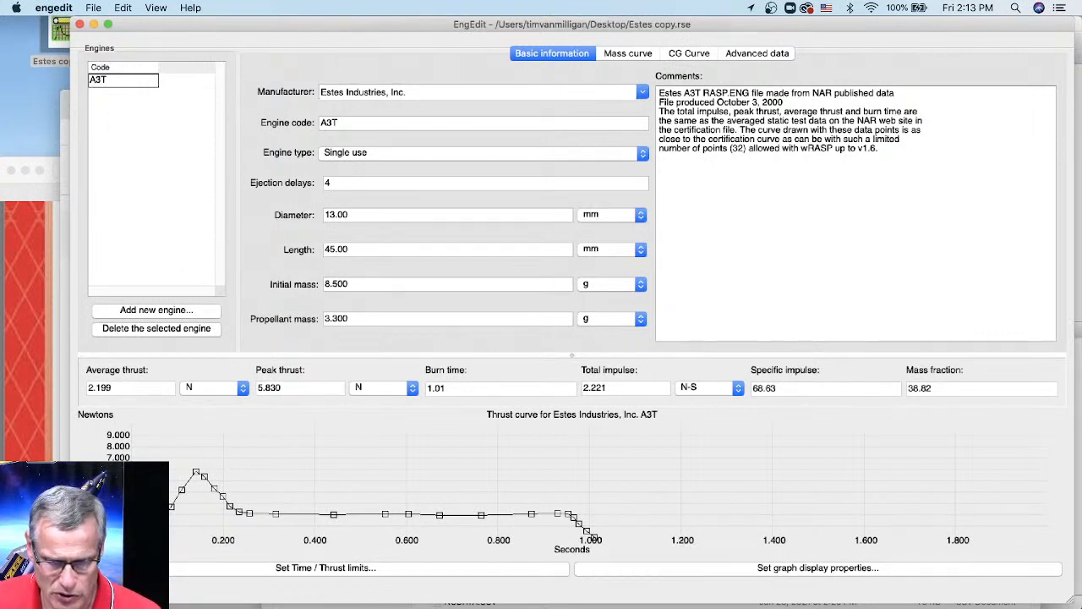
- Enlarge the A3T thrust graph and raise its peak point to 5.836 N
left_click_drag(565, 355, 551, 275)
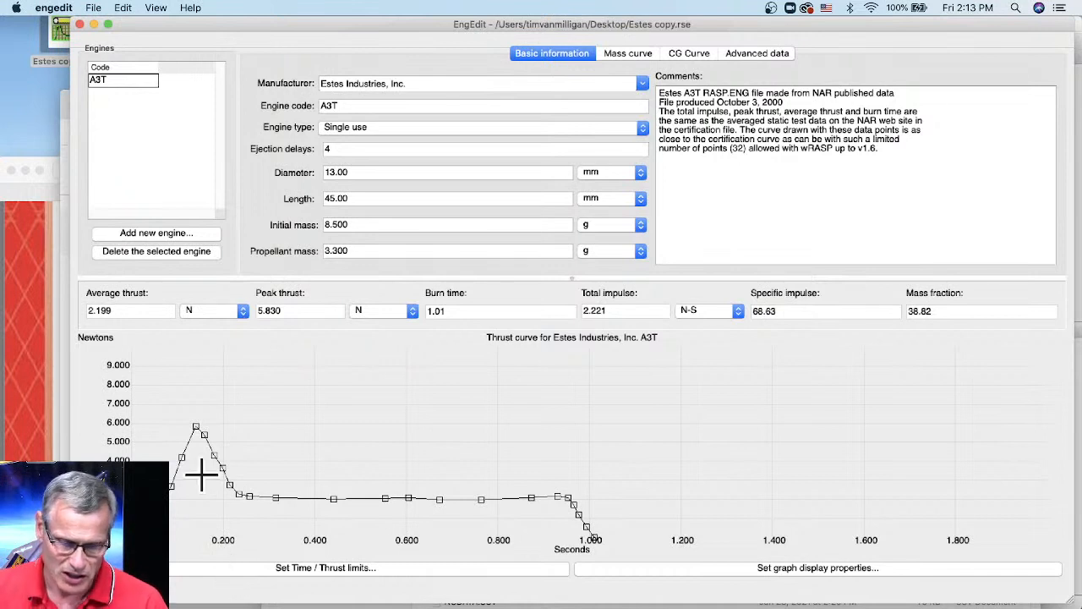
mouse_move(203, 458)
left_mouse_down()
mouse_move(202, 428)
mouse_move(196, 437)
left_mouse_up()
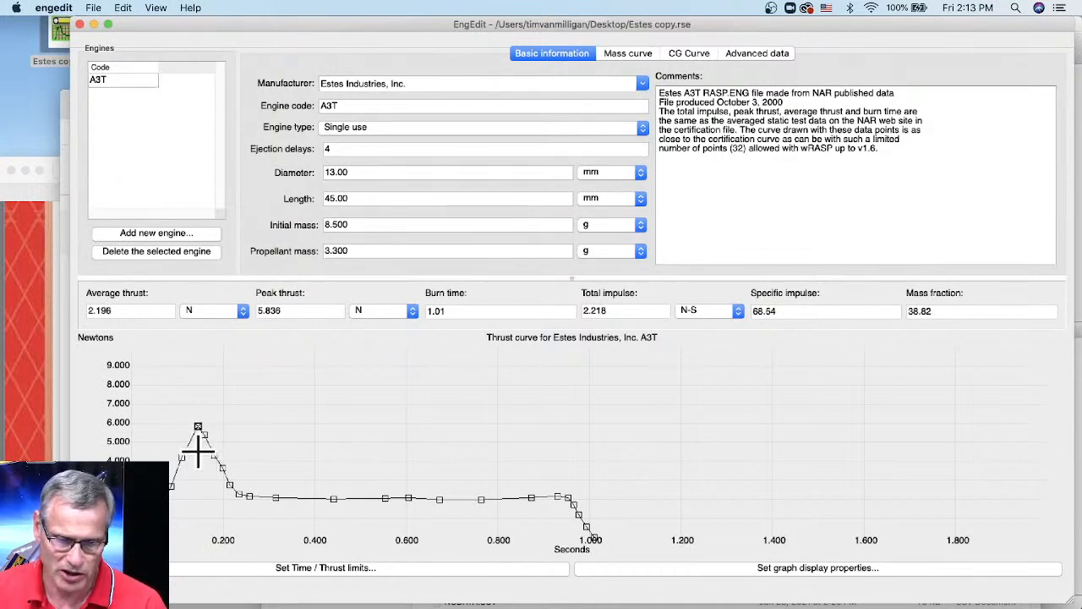
- Set the graph's selected point colour to red and select the thrust curve's peak point
left_click(778, 568)
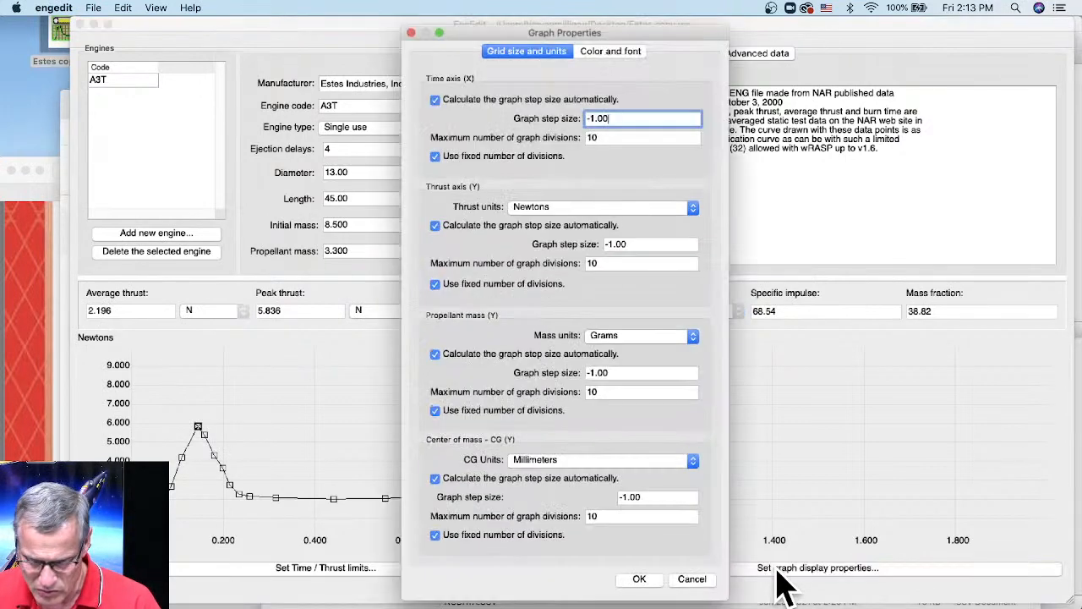
left_click(601, 53)
left_click(531, 180)
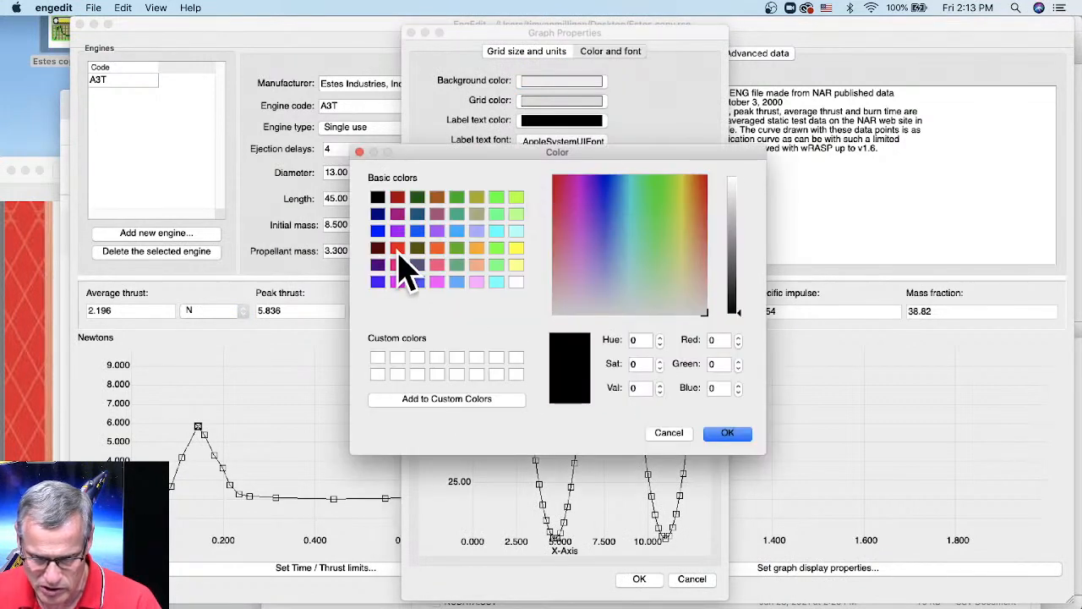
left_click(398, 247)
left_click(726, 433)
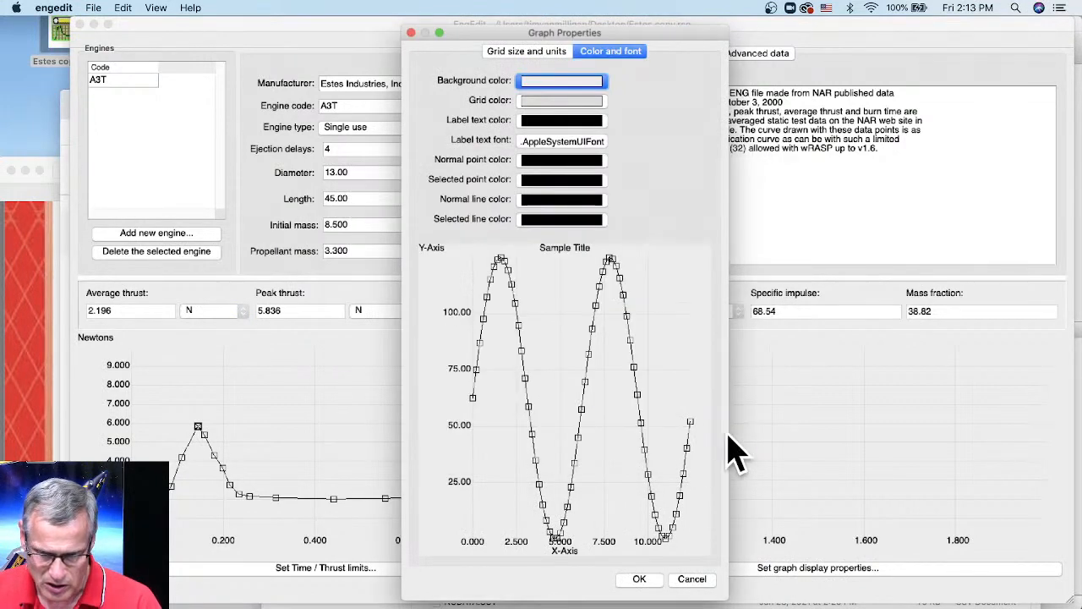
left_click(639, 580)
left_click(198, 427)
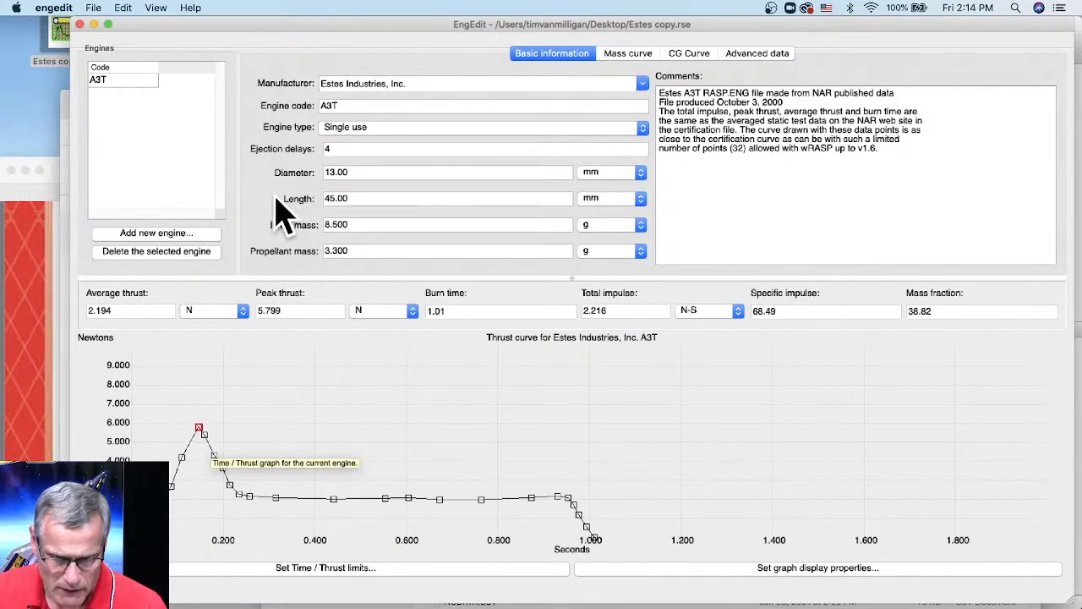
- Raise the A3T peak to about 7.5 N and an early point to about 4 N, adding a rising-edge point
left_click_drag(74, 73, 155, 78)
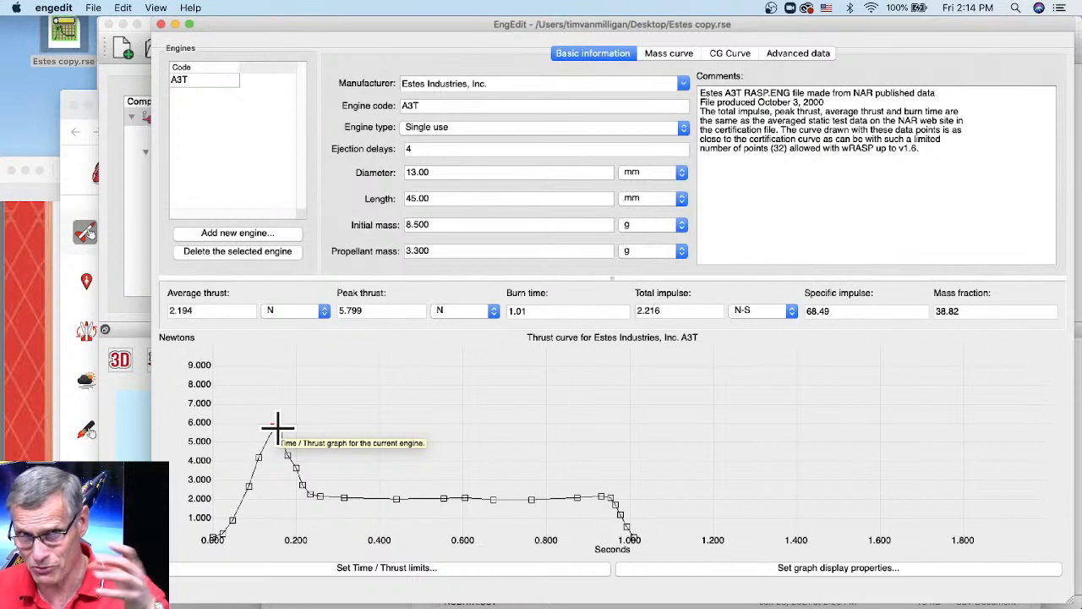
left_click_drag(274, 428, 277, 395)
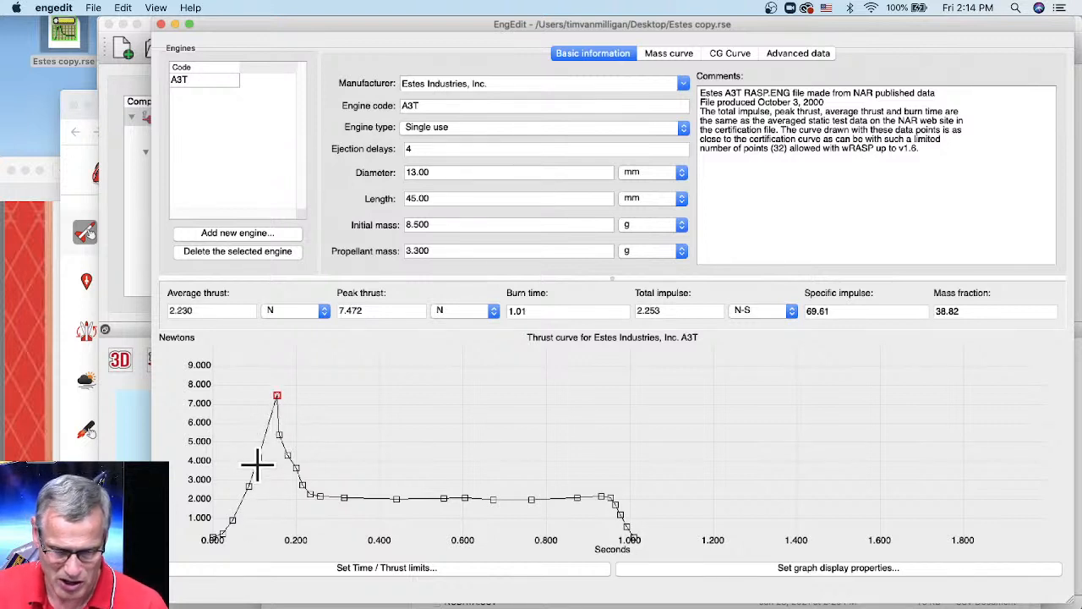
left_click_drag(259, 446, 260, 435)
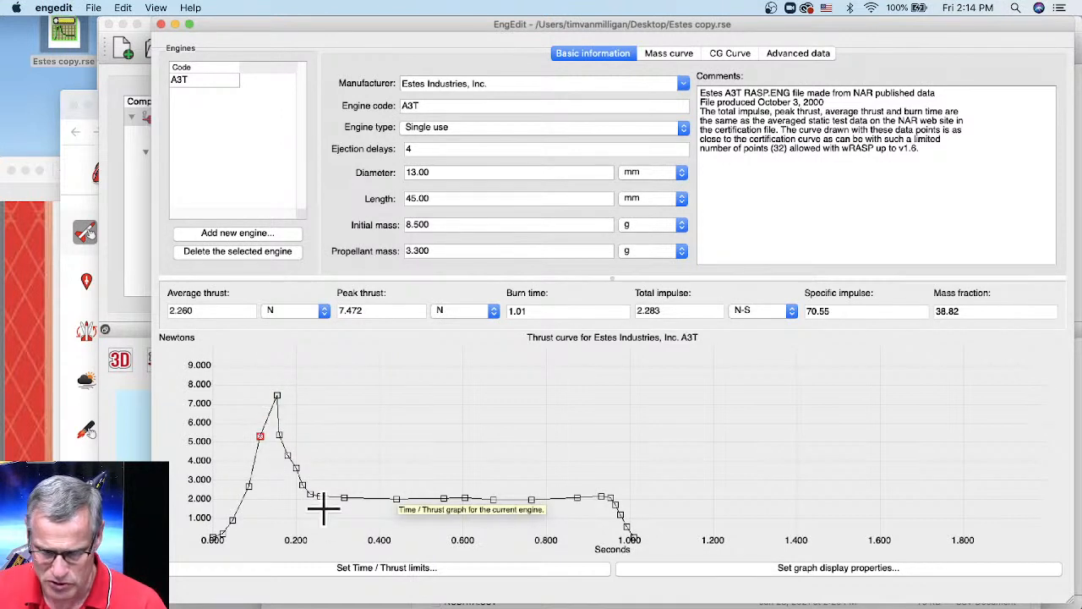
left_click_drag(248, 489, 248, 459)
left_click(232, 528)
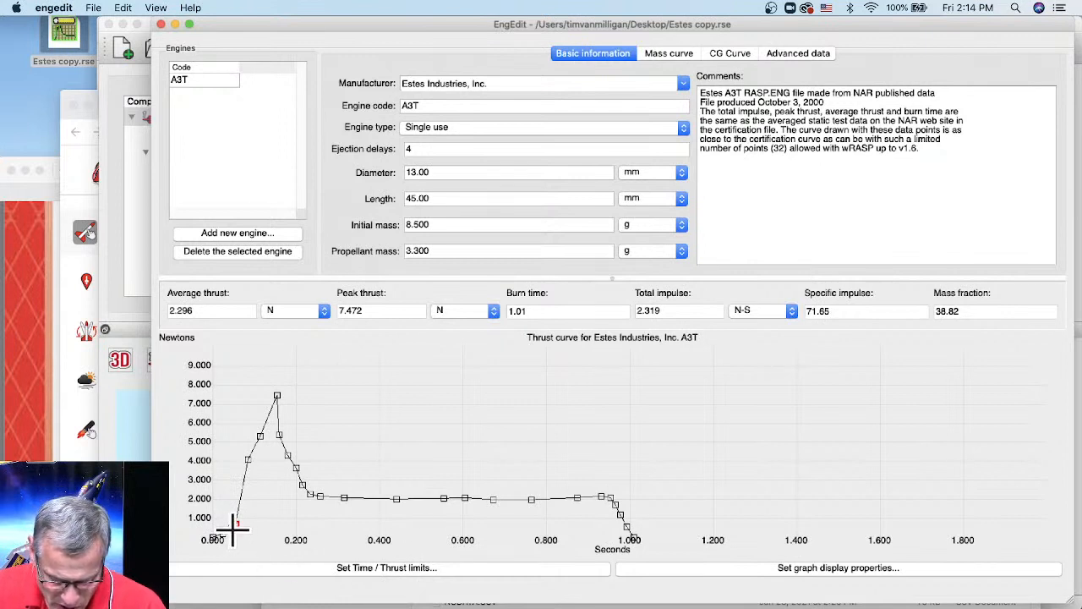
- Add and lift rising-edge points and push the A3T peak thrust up to 9.480 N
left_click_drag(235, 525, 240, 490)
left_click(235, 522)
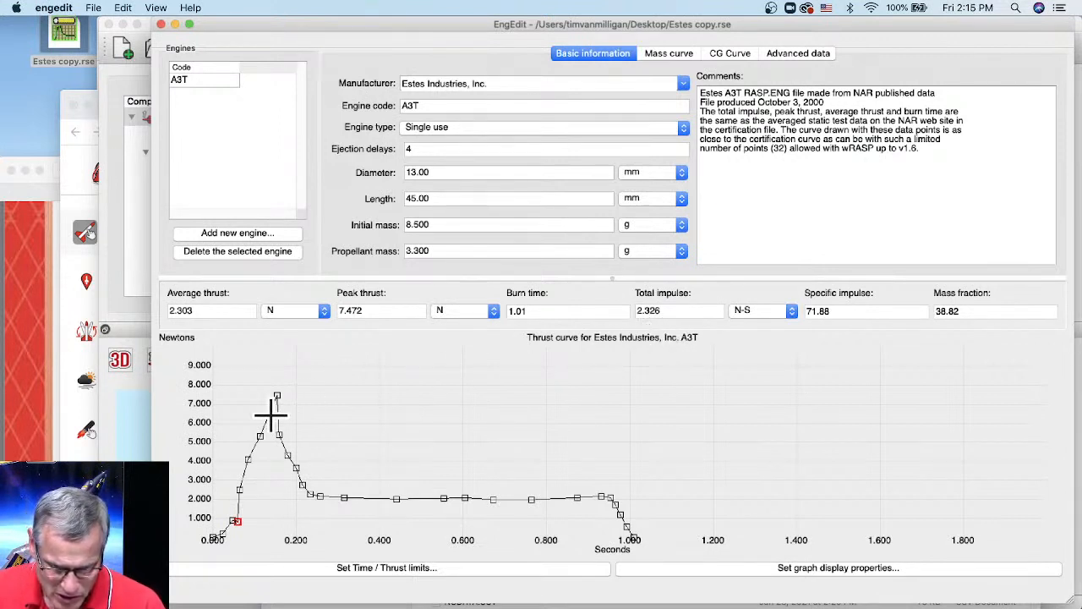
left_click_drag(278, 394, 278, 378)
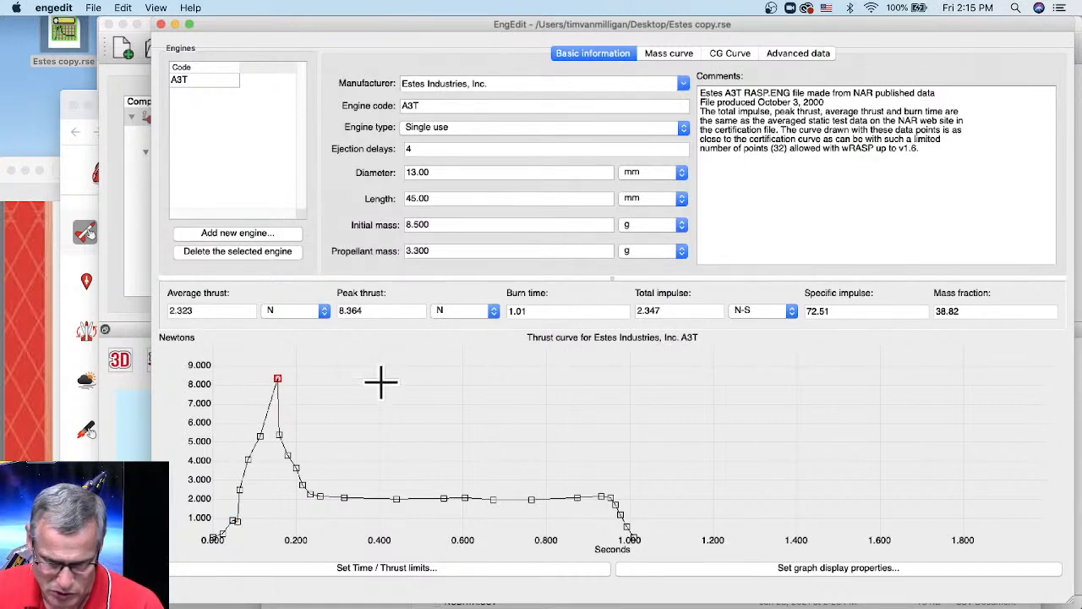
left_click_drag(261, 436, 262, 408)
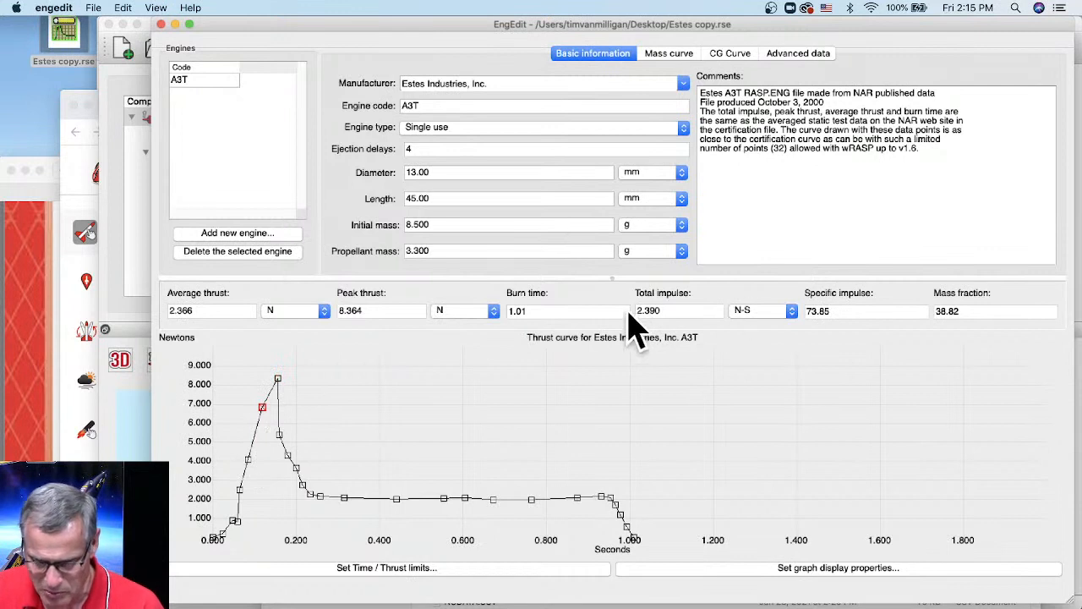
left_click_drag(279, 378, 277, 357)
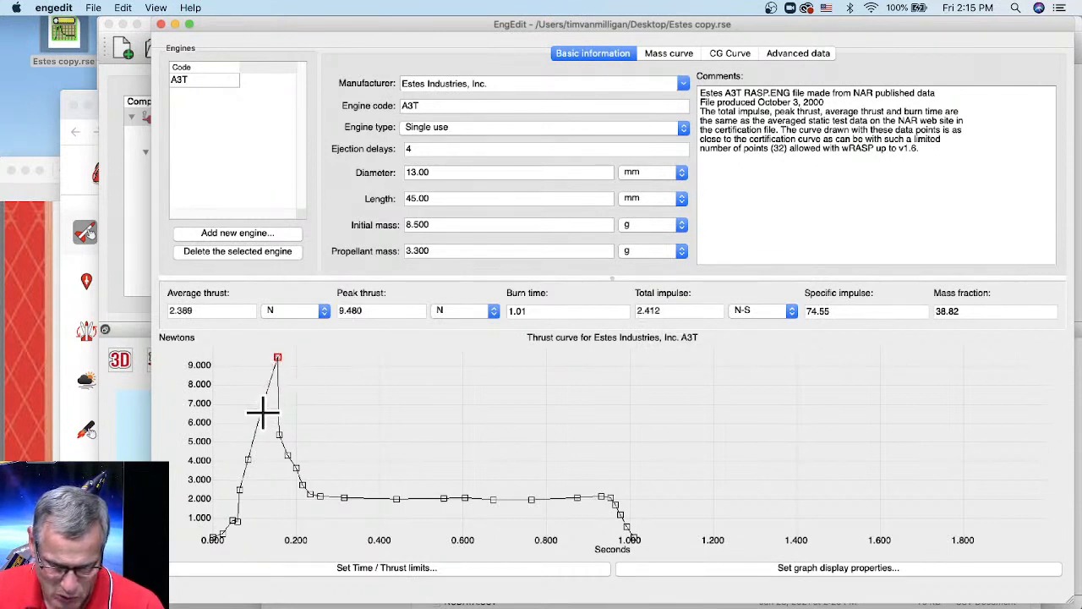
left_click(262, 409)
left_click_drag(262, 408, 264, 392)
left_click_drag(247, 463, 251, 429)
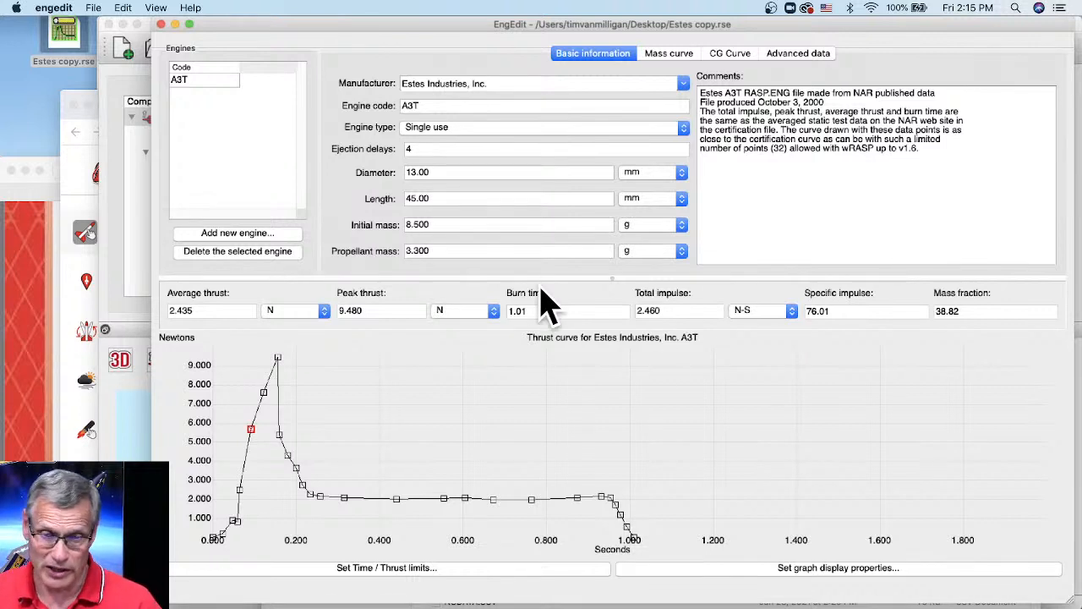
left_click(100, 7)
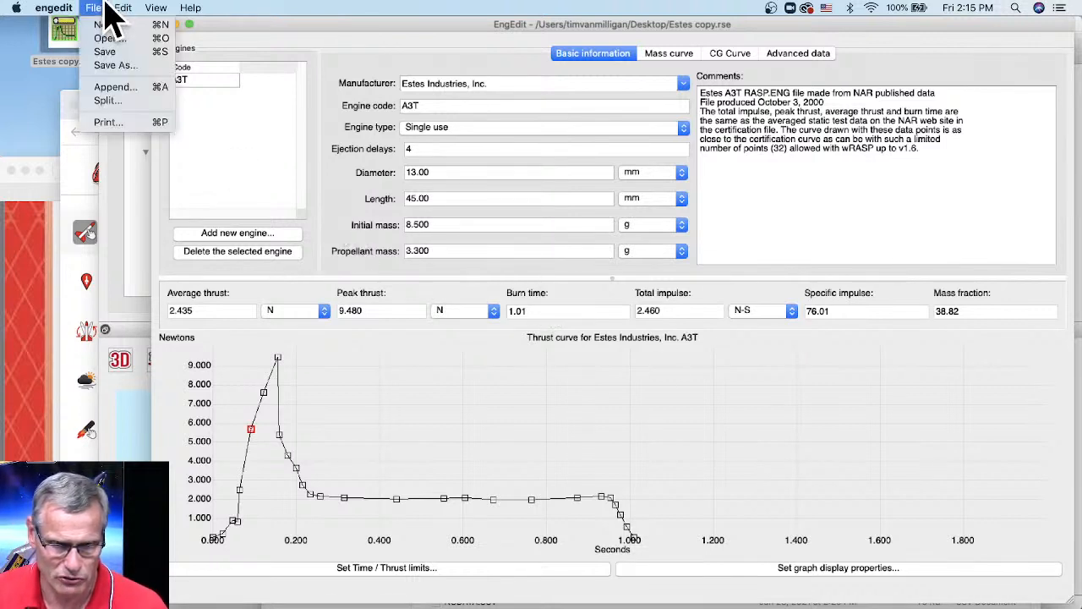
- Save the edited engine to the Desktop as A3-piston.rse in RockSim (*.rse) format
left_click(96, 68)
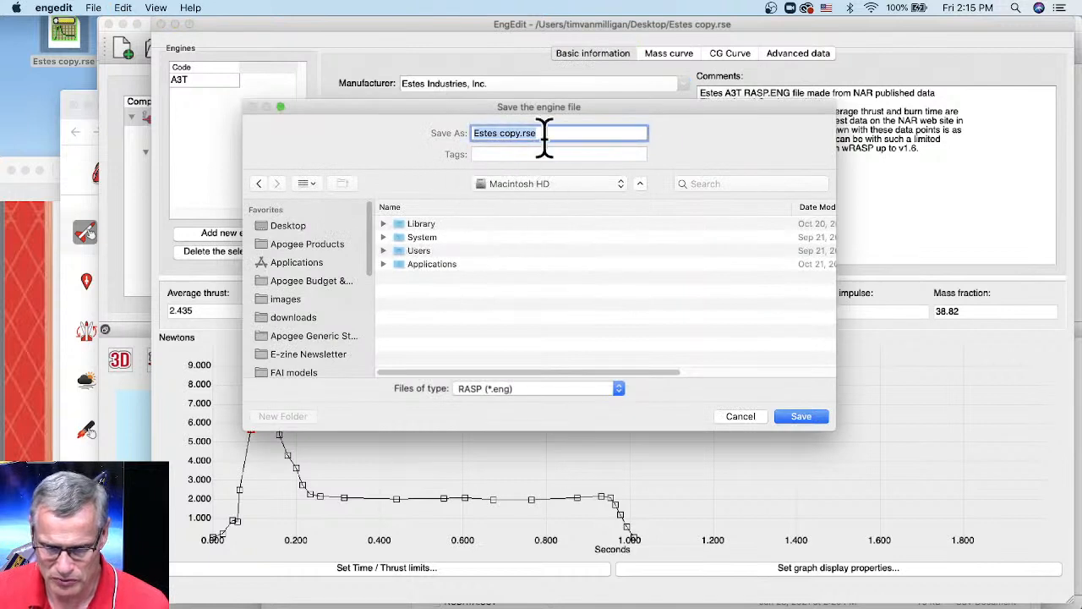
left_click(289, 226)
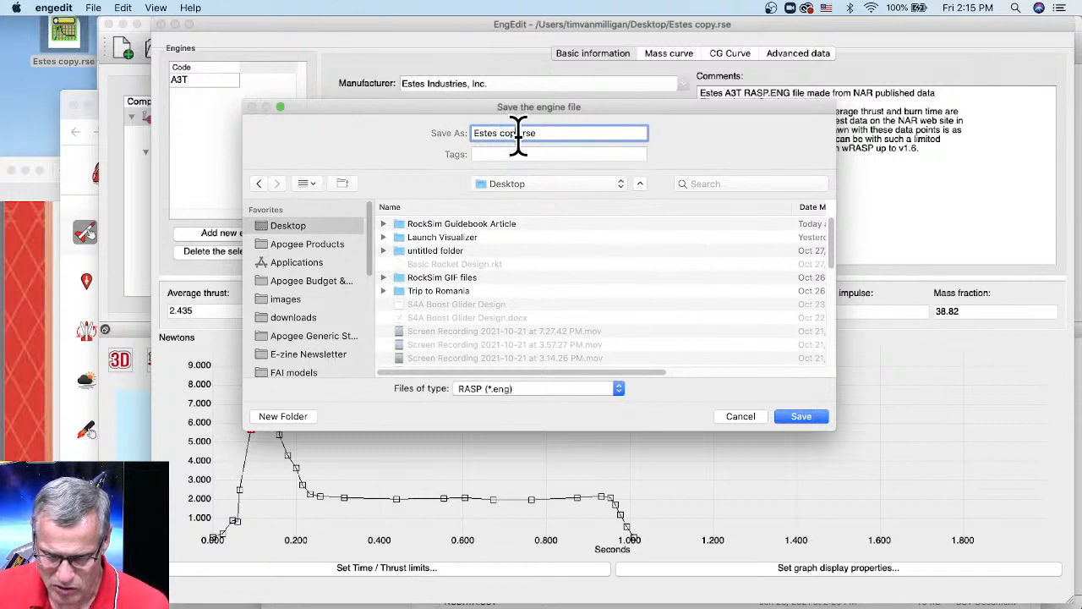
type("A3-pi")
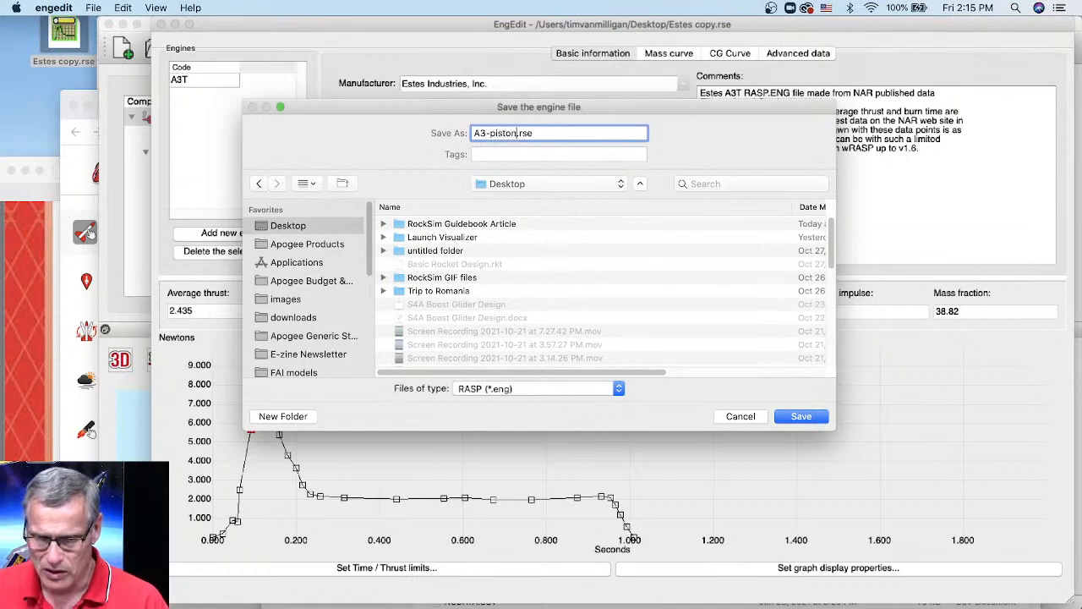
left_click(497, 392)
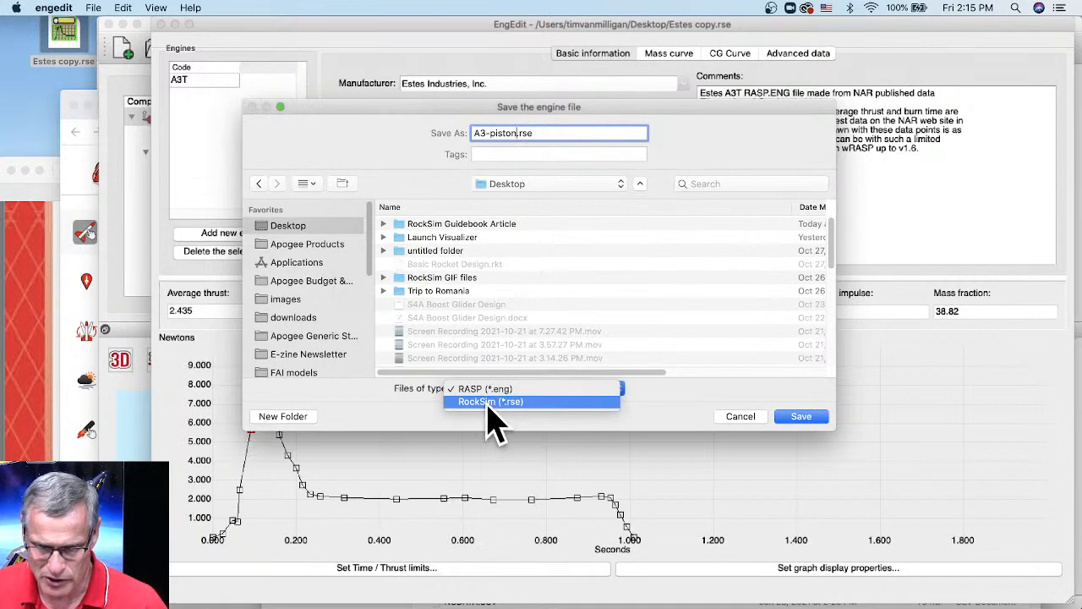
left_click(490, 402)
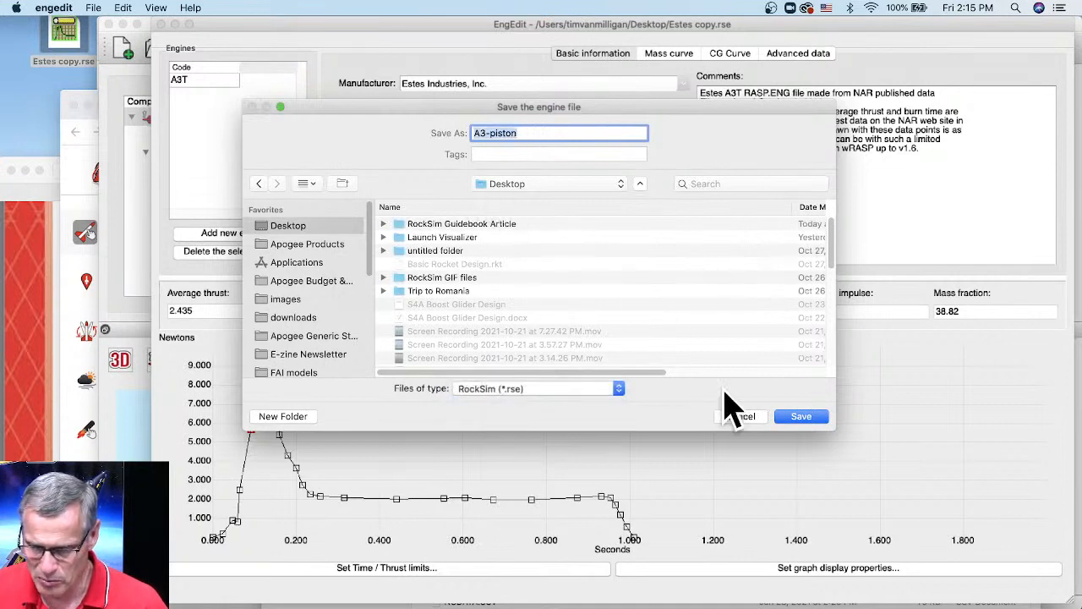
left_click(801, 417)
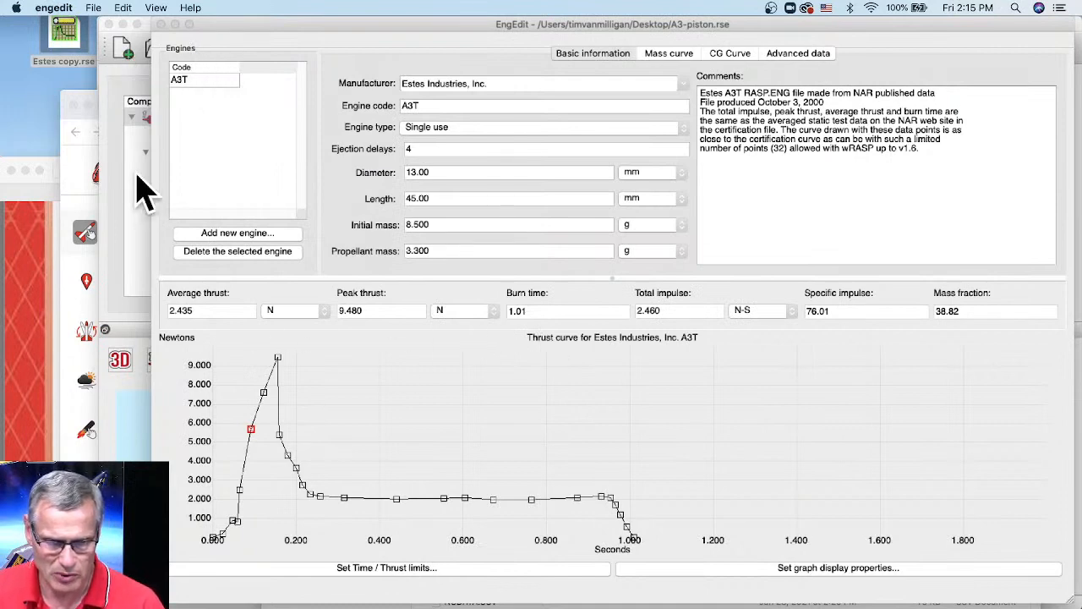
- Switch to RockSim and open Midge-from-Apogee.rkt from the RockSim Designs folder
left_click(120, 208)
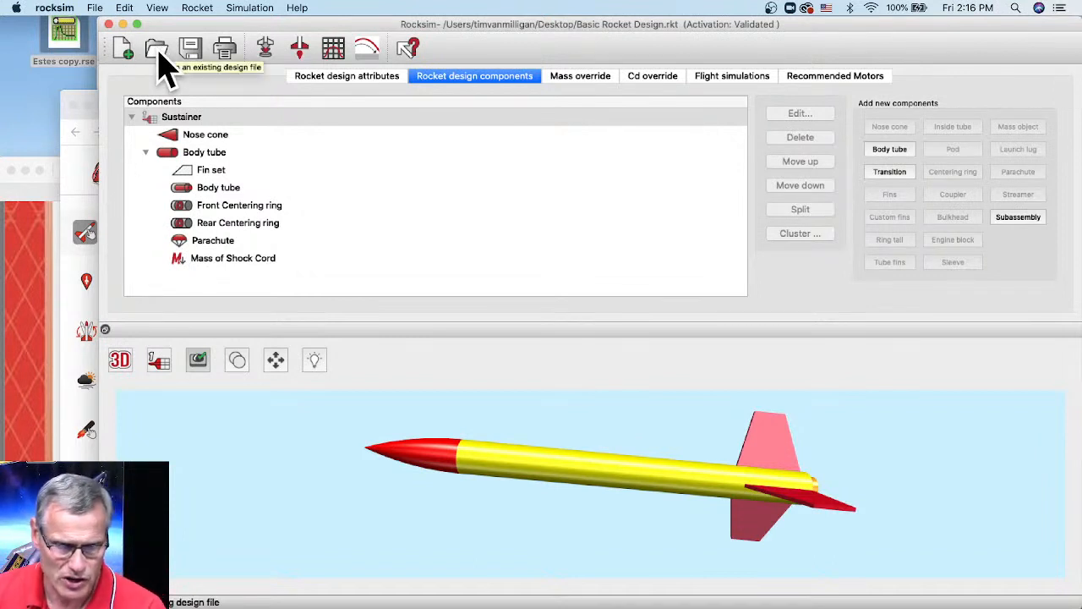
left_click(93, 10)
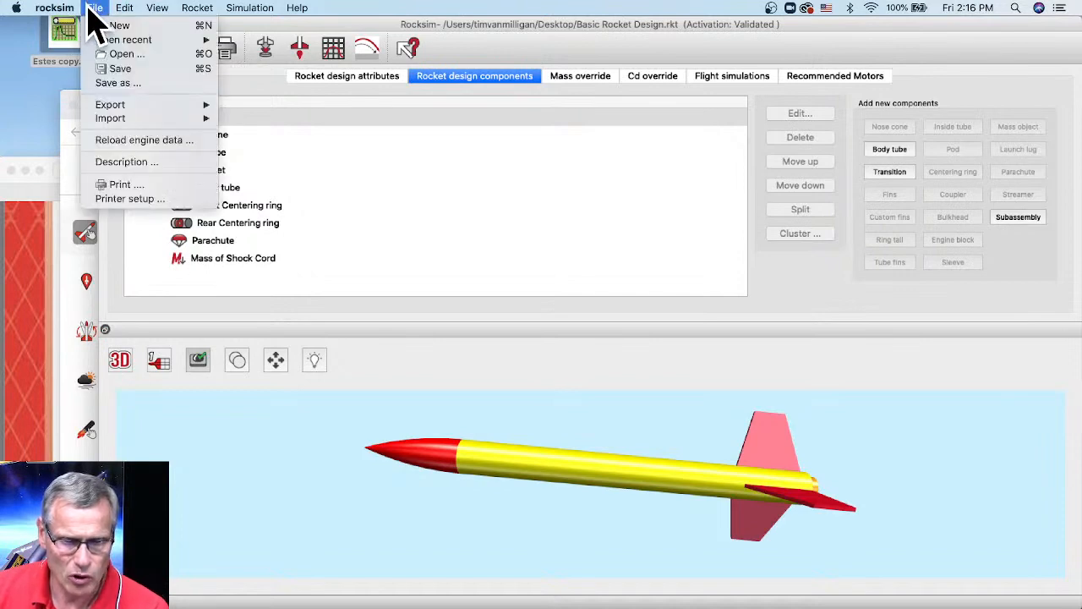
mouse_move(108, 44)
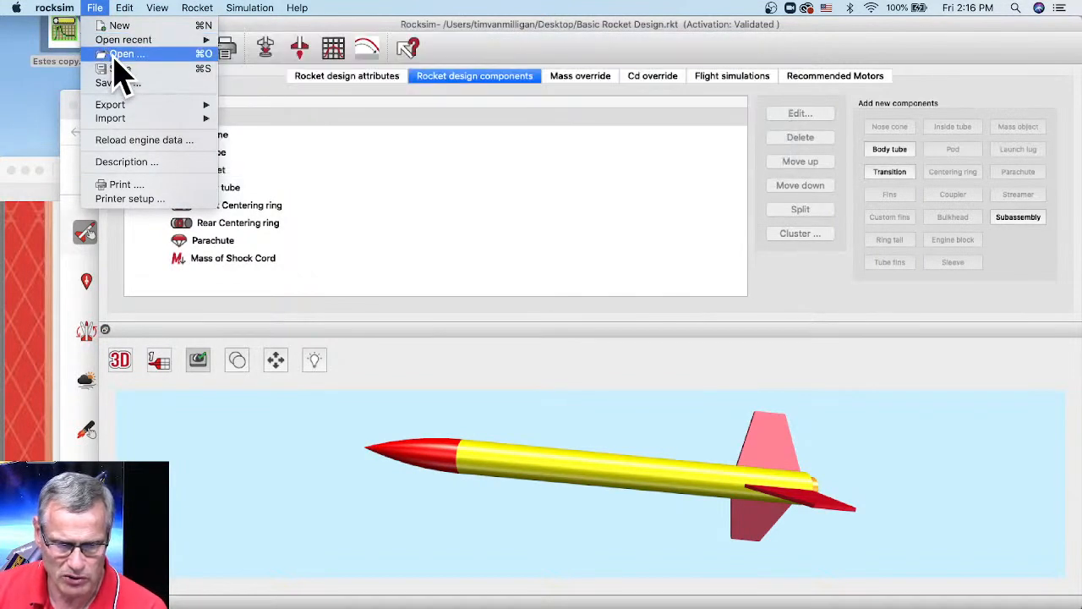
left_click(119, 54)
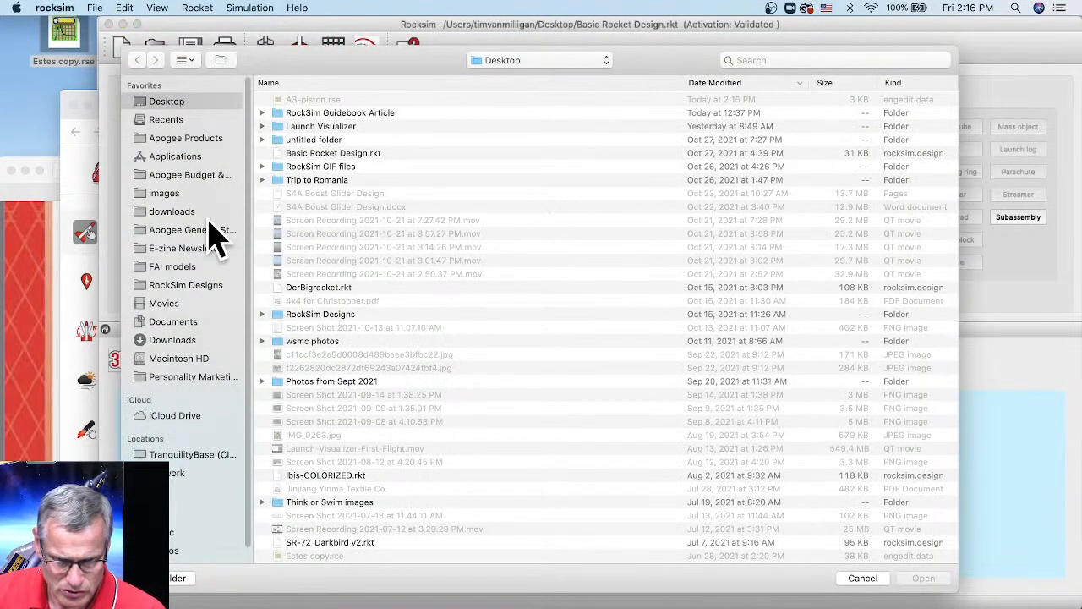
left_click(180, 286)
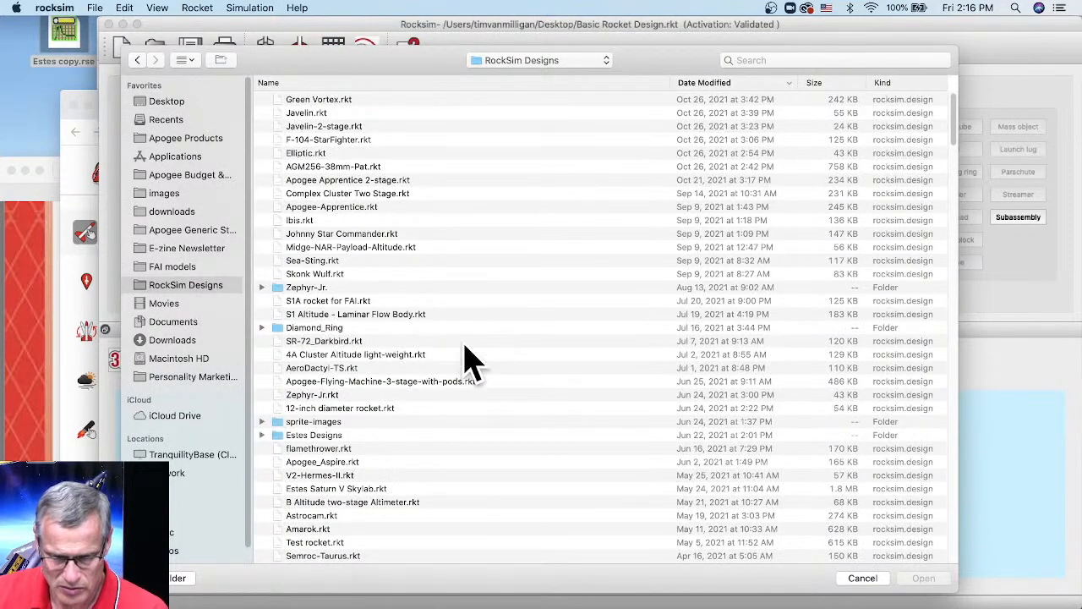
scroll(422, 376, "down", 2)
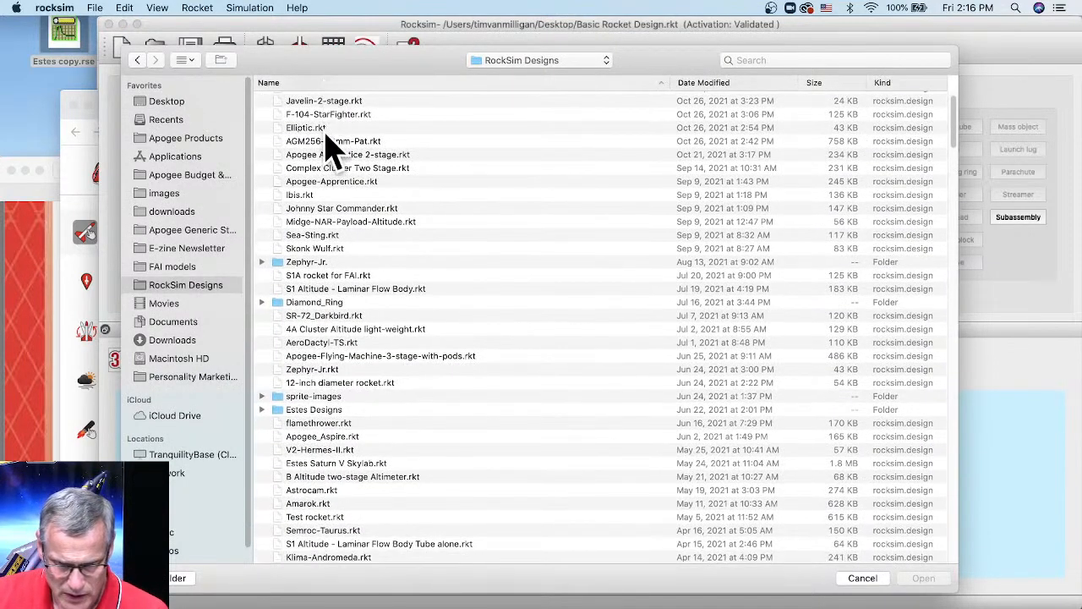
scroll(334, 488, "down", 10)
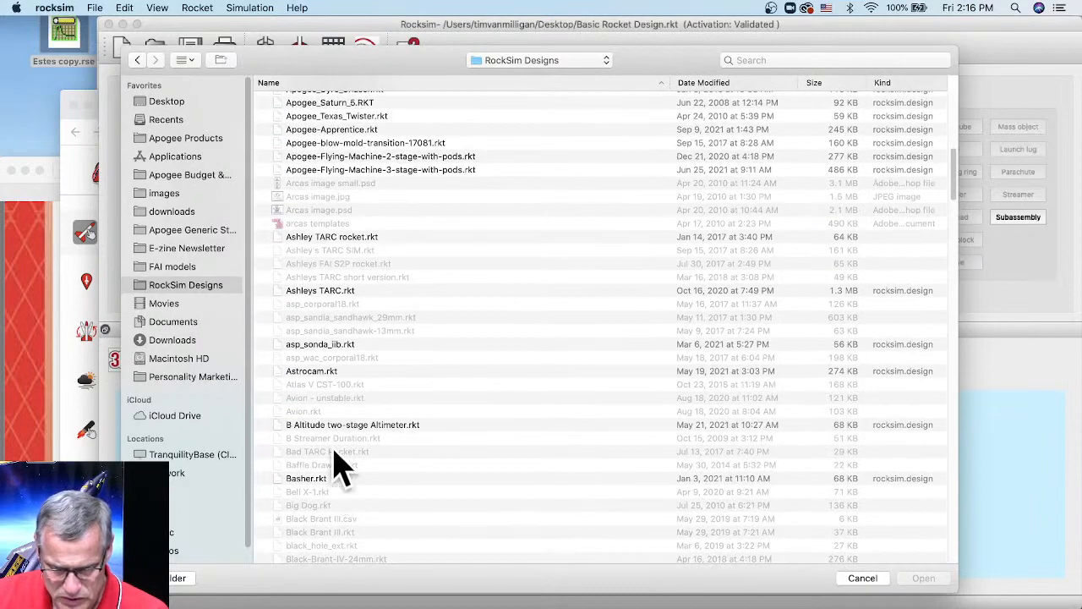
scroll(348, 203, "up", 3)
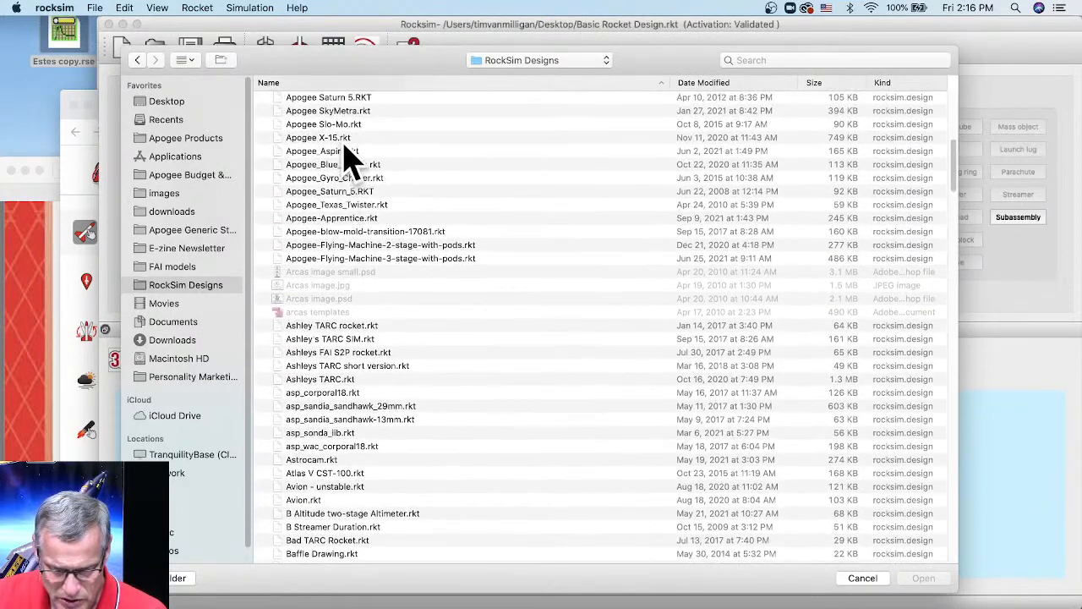
scroll(338, 144, "up", 3)
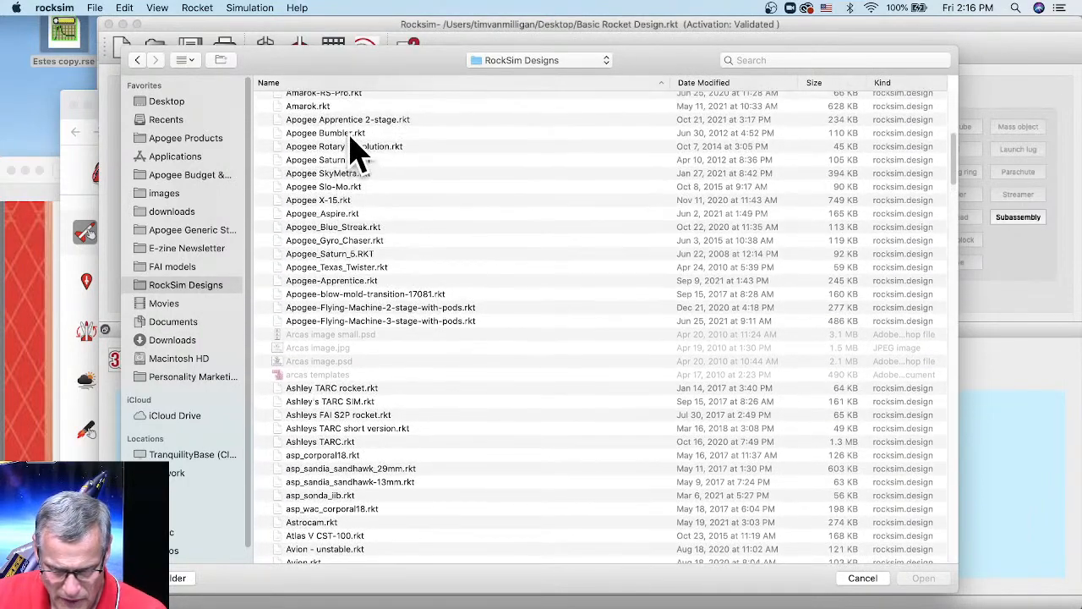
scroll(368, 427, "down", 15)
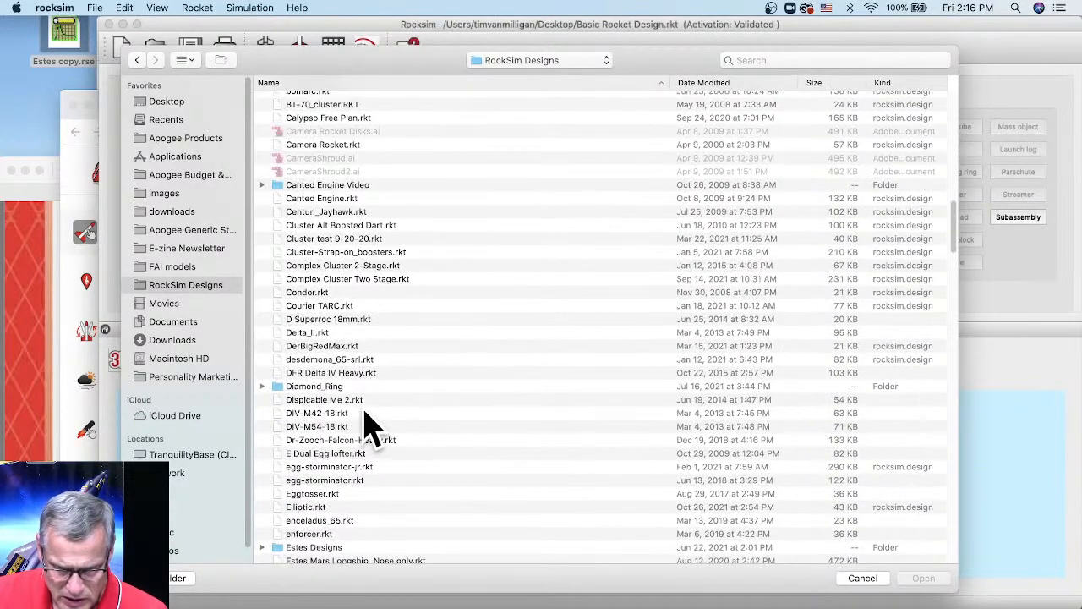
scroll(368, 427, "down", 20)
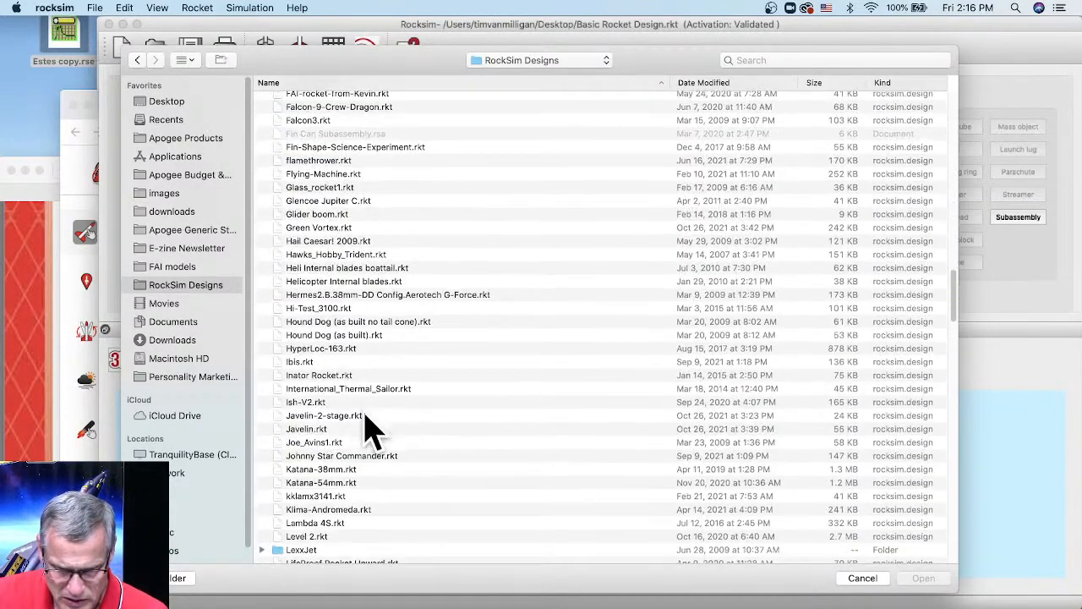
scroll(360, 477, "down", 15)
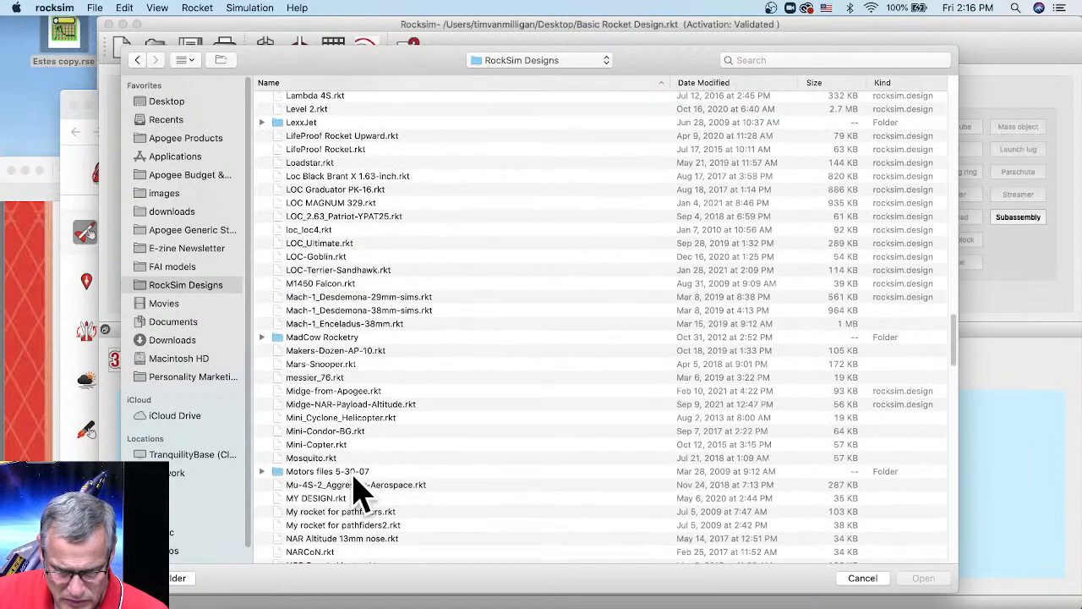
left_click(313, 405)
left_click(300, 392)
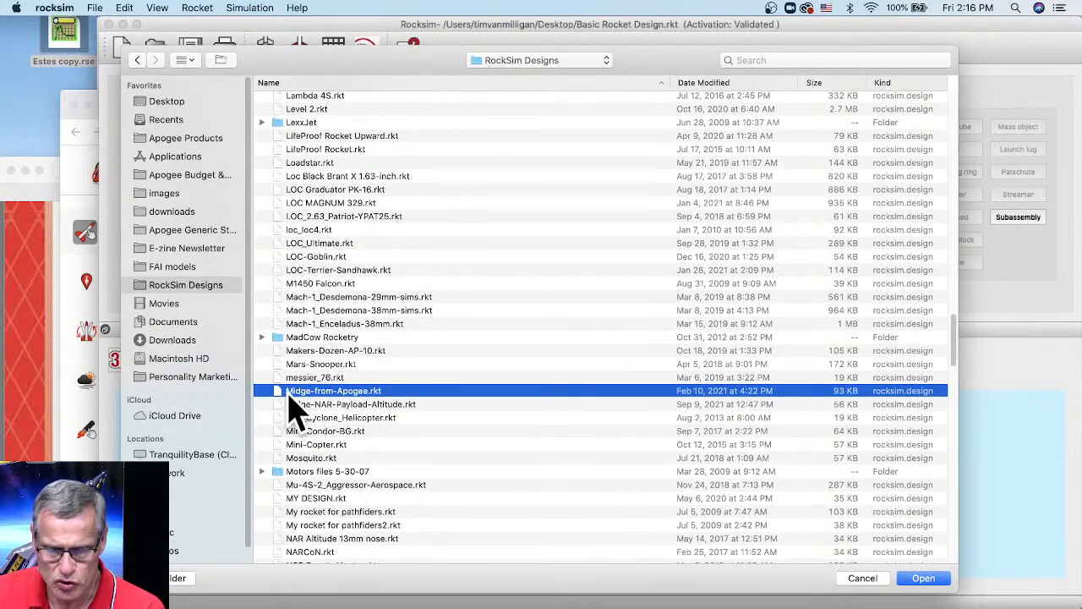
left_click(938, 583)
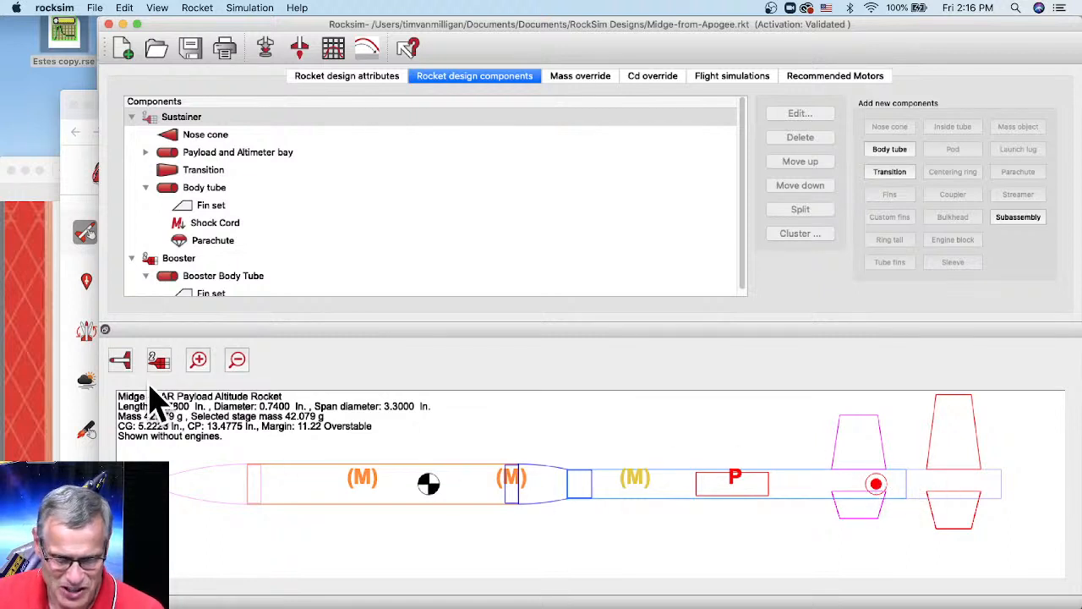
- Display the Midge-from-Apogee rocket as a 3D rendering
left_click(115, 362)
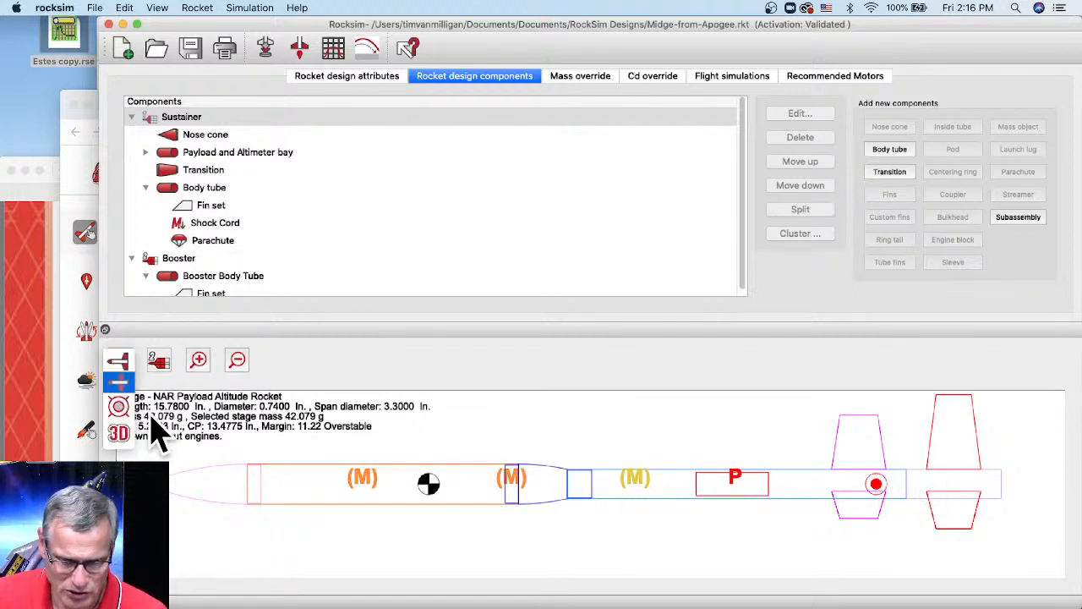
left_click(119, 434)
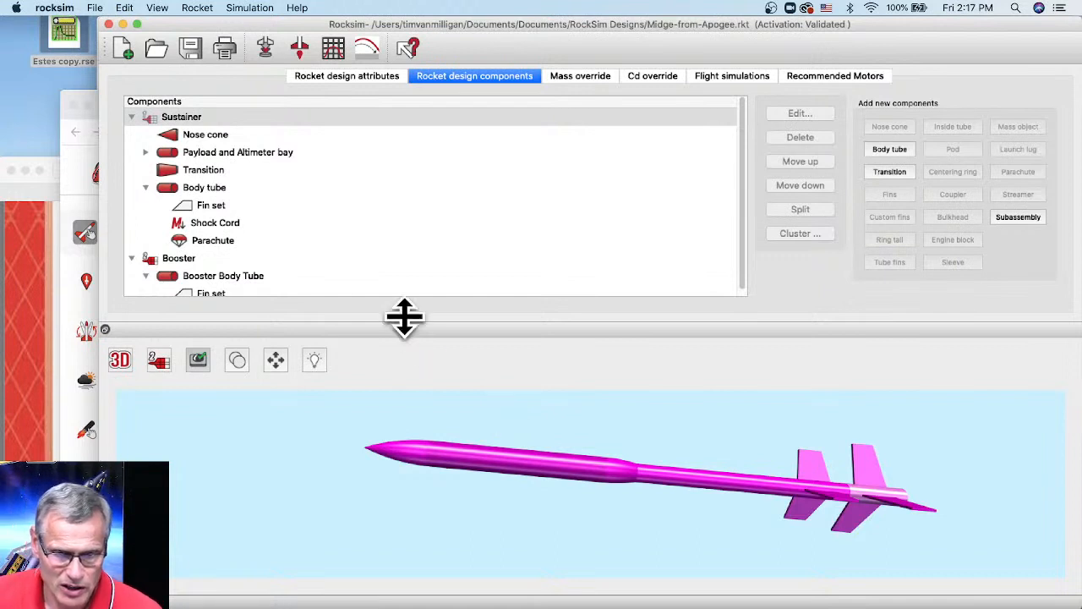
- Import A3-piston.rse from the Desktop through File > Import > Engine Files
left_click(96, 10)
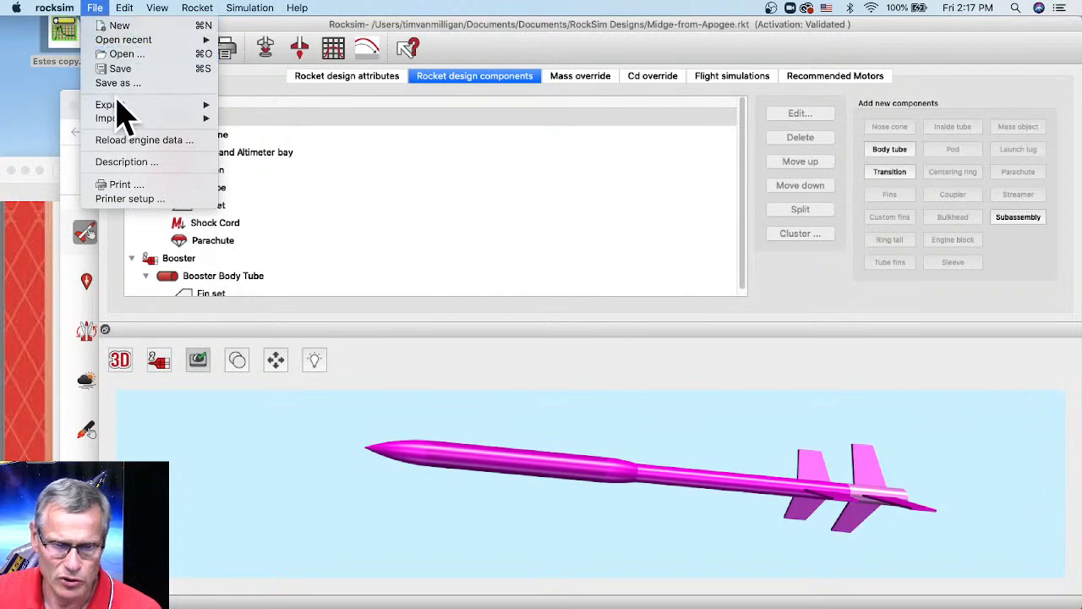
mouse_move(119, 121)
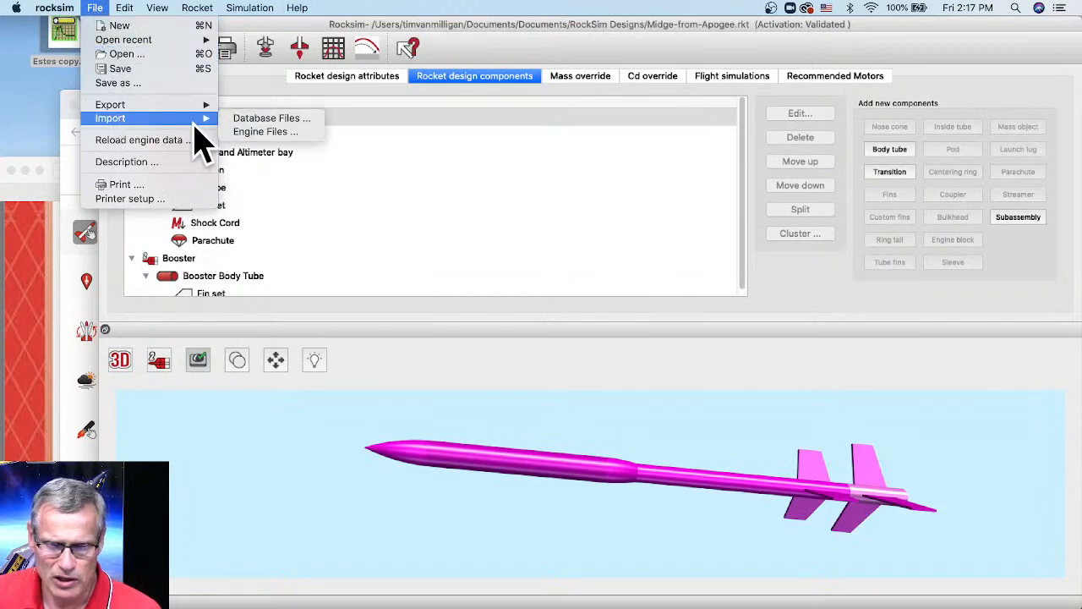
left_click(258, 133)
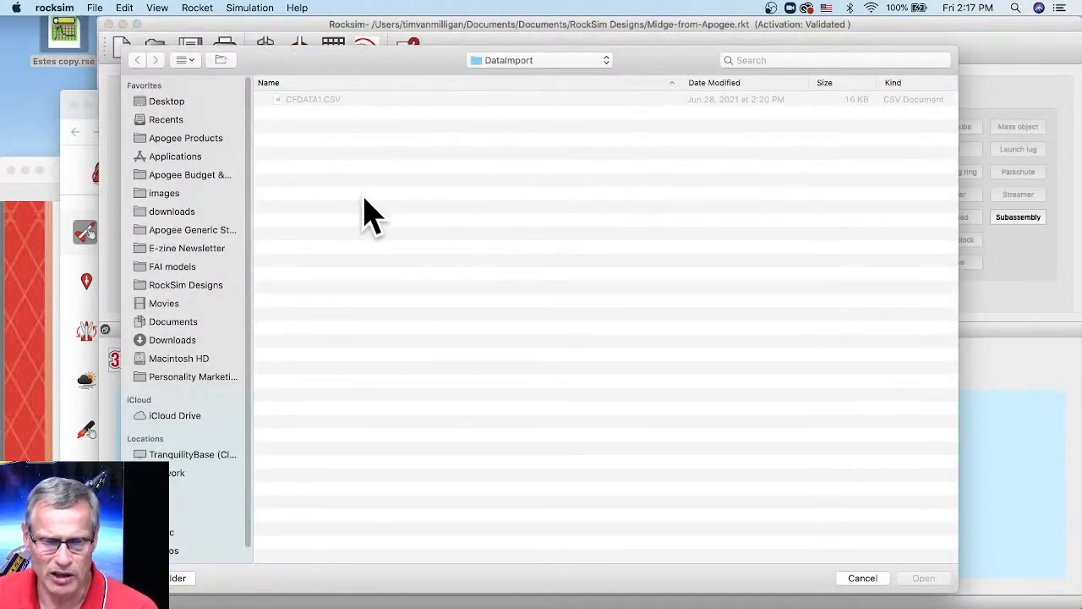
left_click(176, 107)
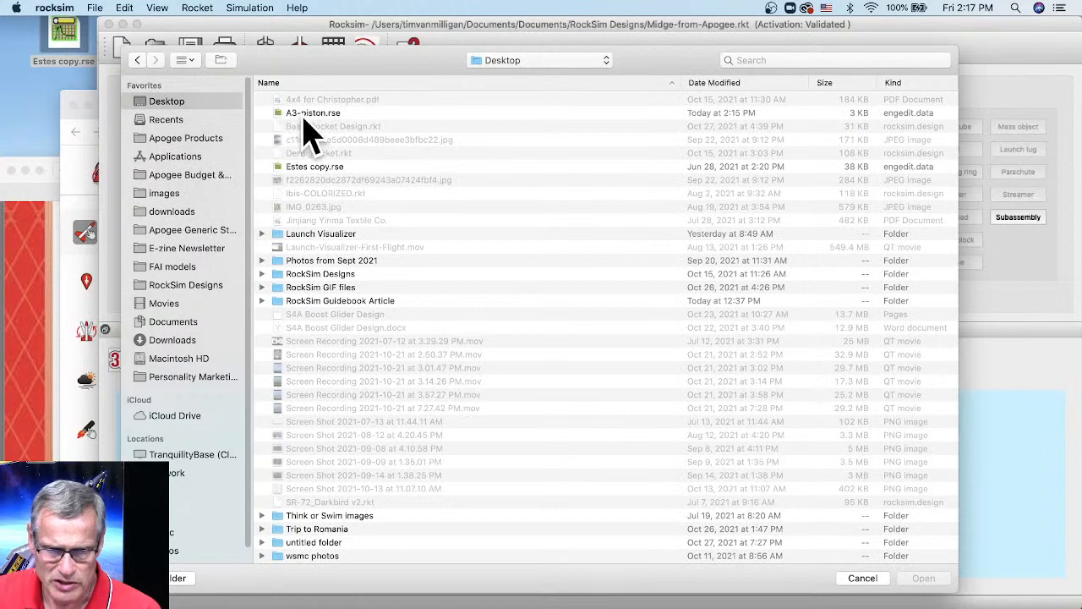
left_click(314, 115)
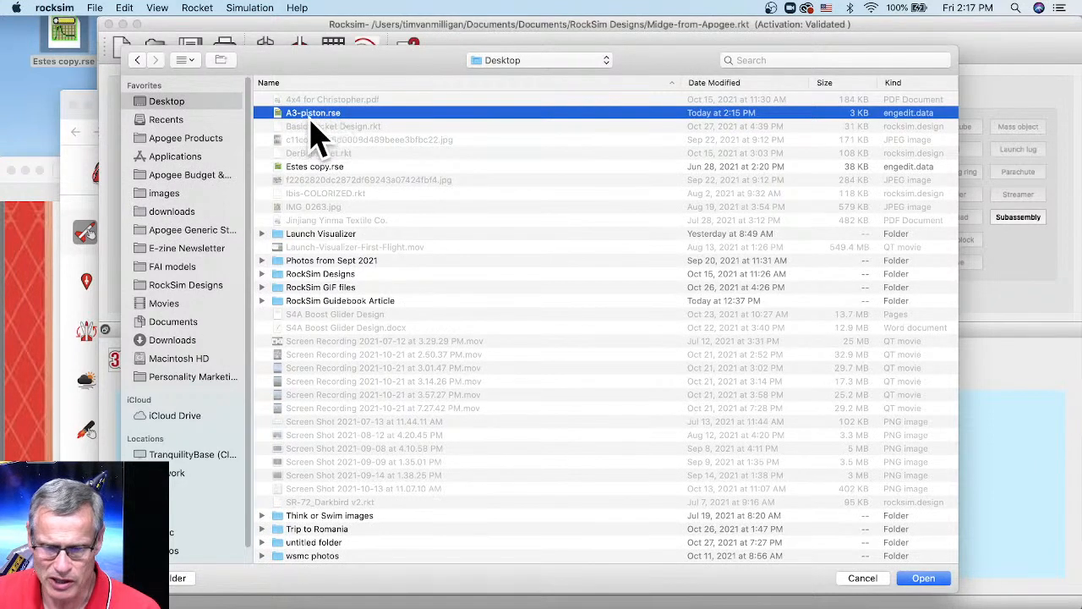
left_click(923, 578)
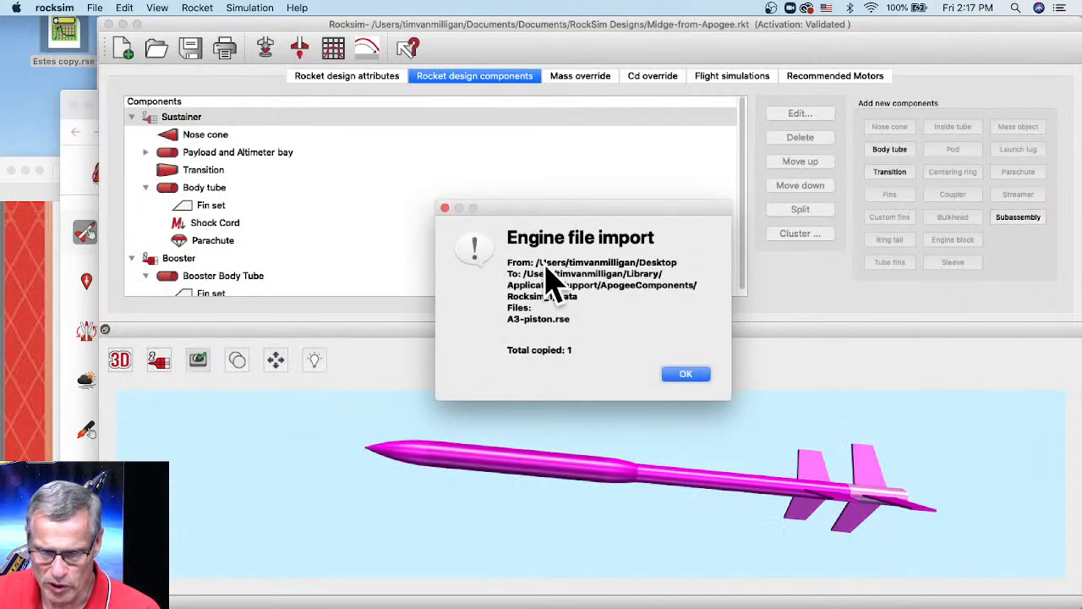
- Acknowledge the copy notice and move A3-piston.rse into the selected engine files list
left_click(695, 378)
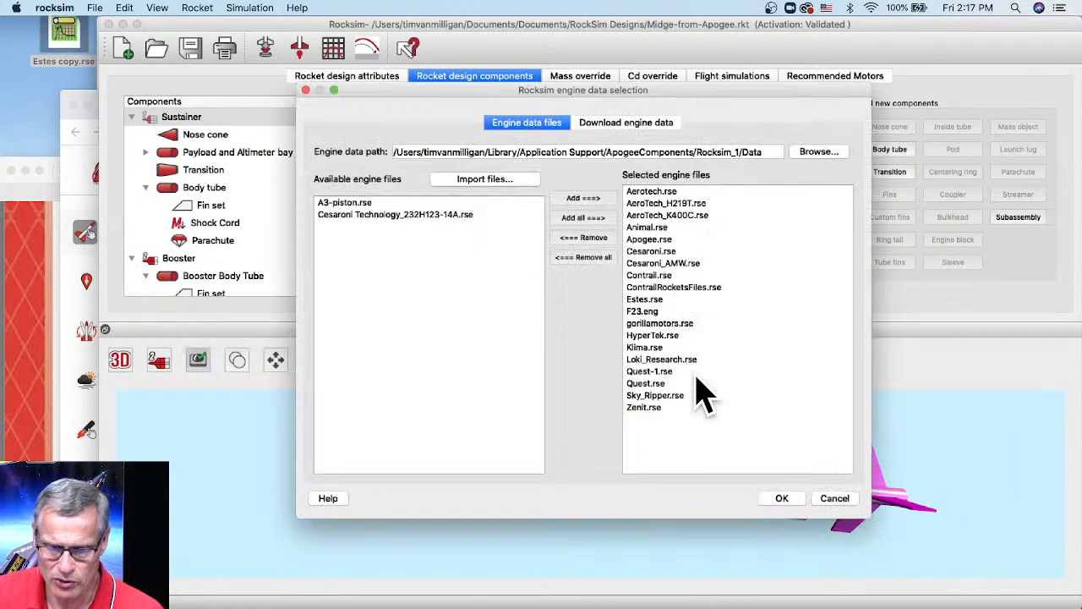
left_click(332, 204)
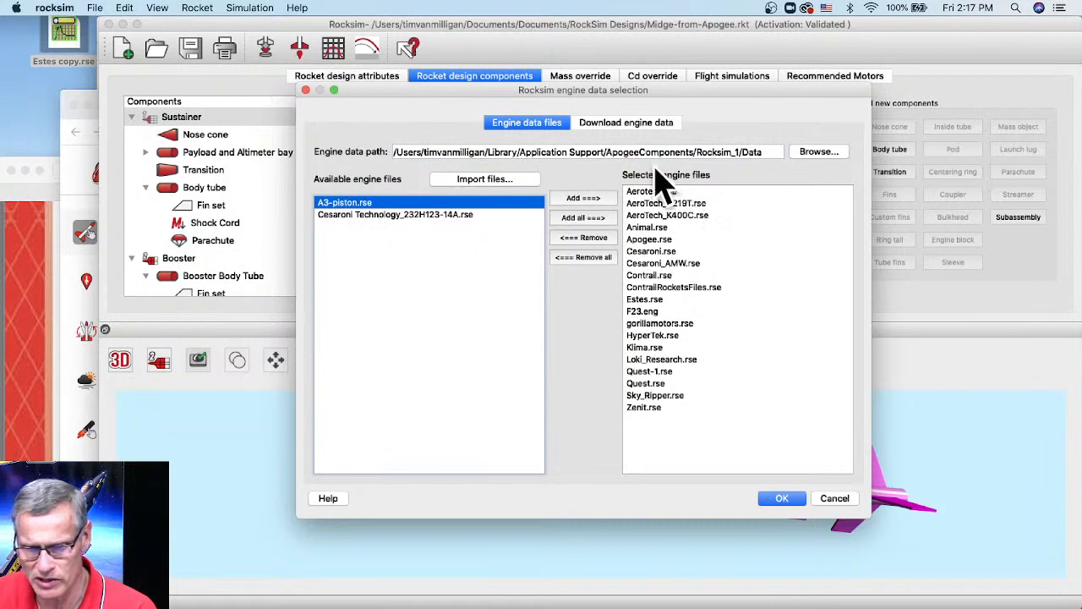
left_click(583, 197)
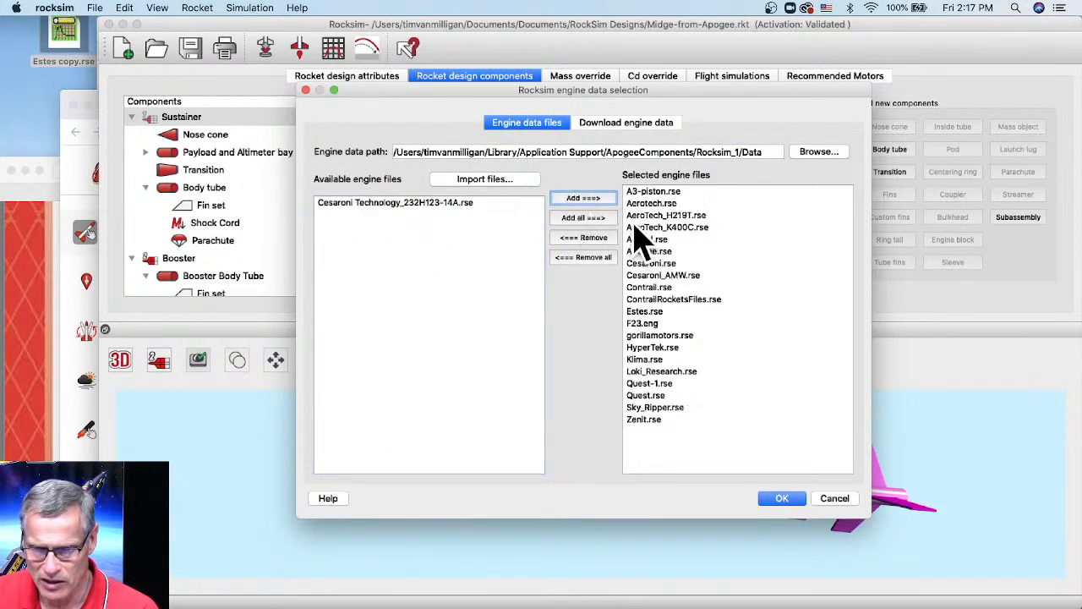
left_click(781, 499)
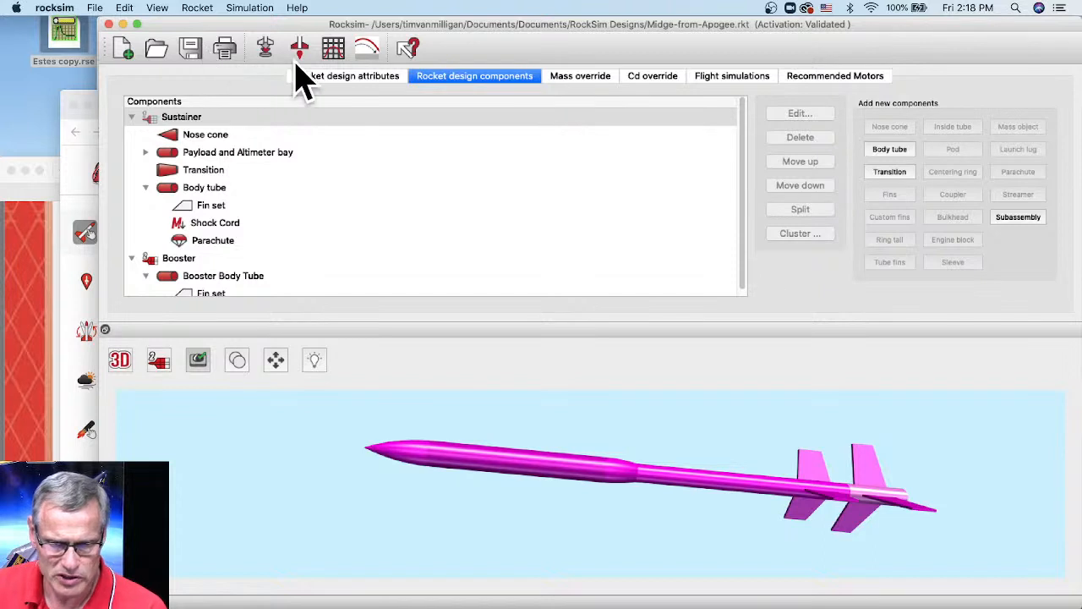
- Mount the 2.221 N-sec Estes A3T with a 4-second ejection delay in the body tube
left_click(266, 51)
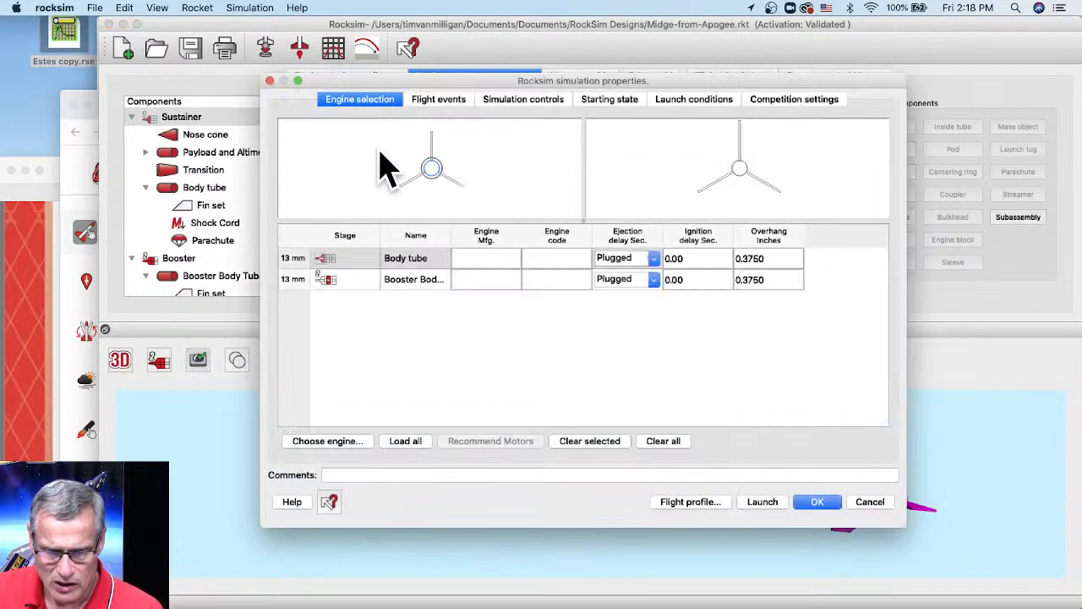
left_click(413, 260)
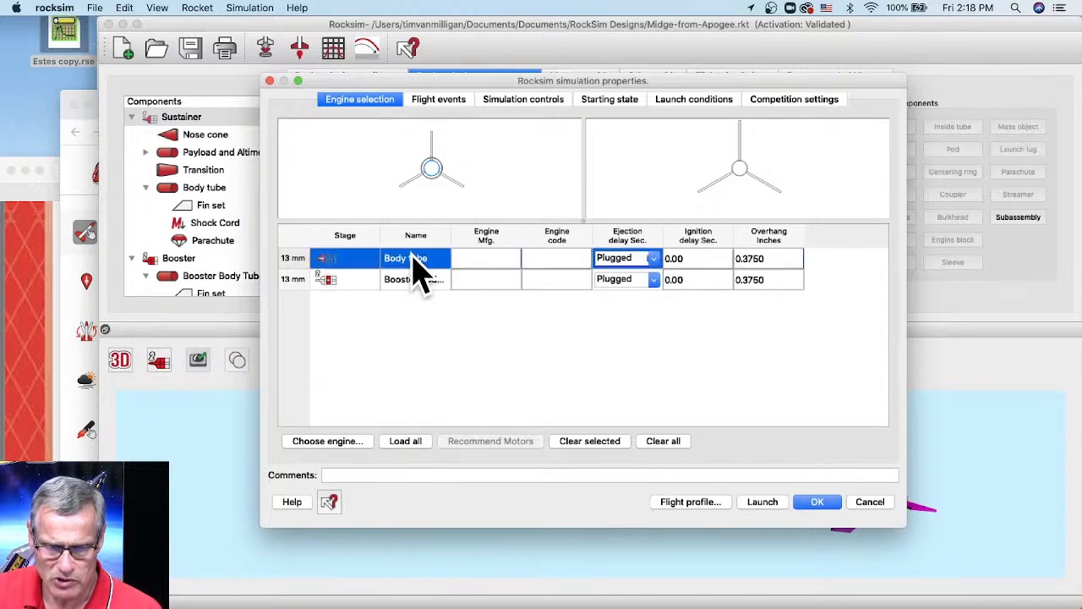
left_click(328, 441)
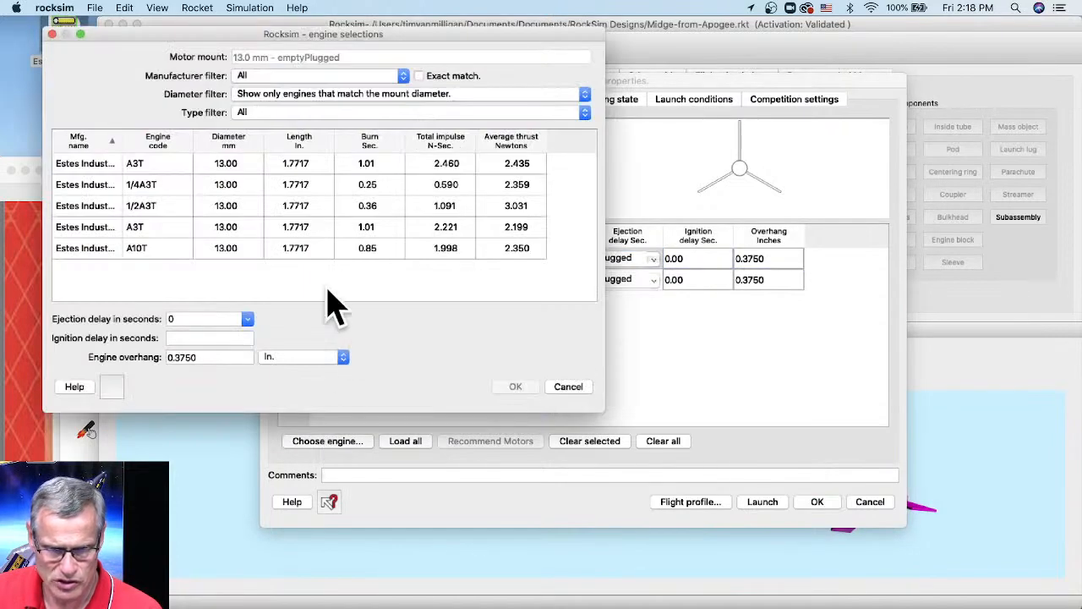
left_click_drag(173, 38, 374, 47)
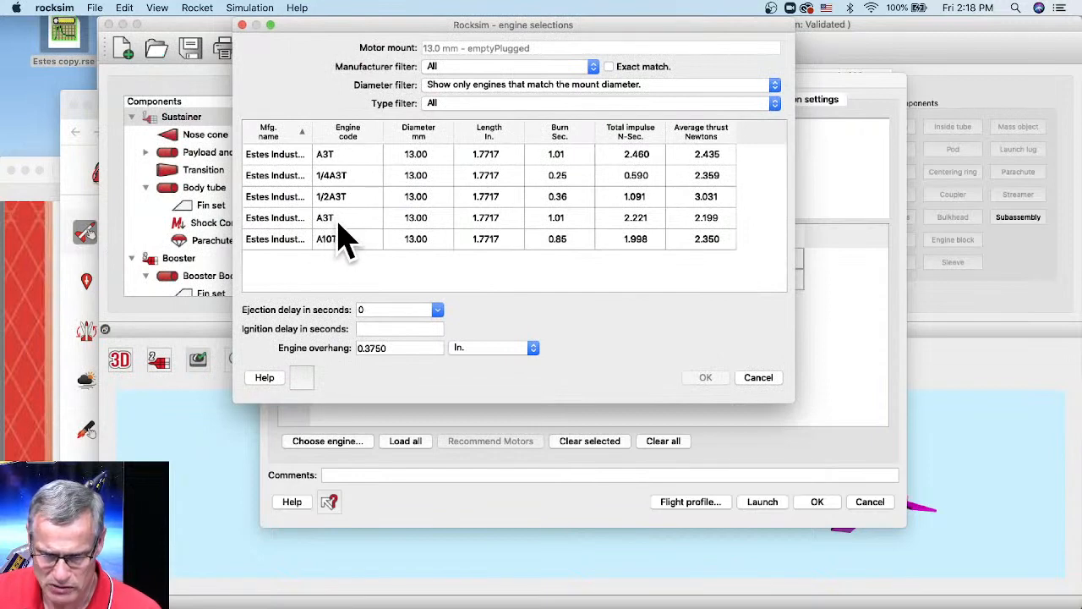
left_click(293, 219)
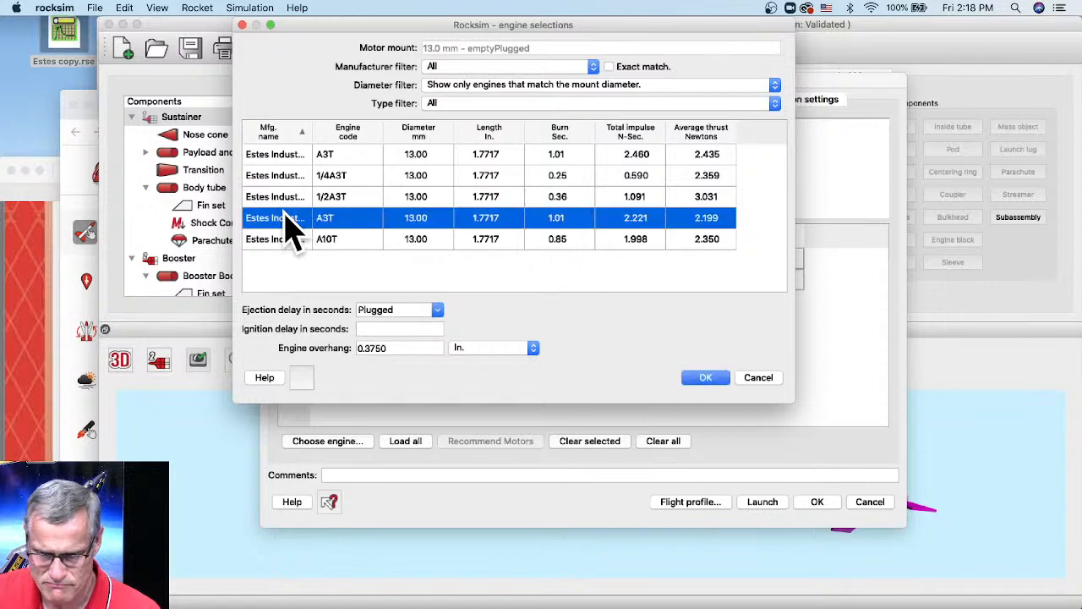
left_click(706, 378)
left_click(654, 259)
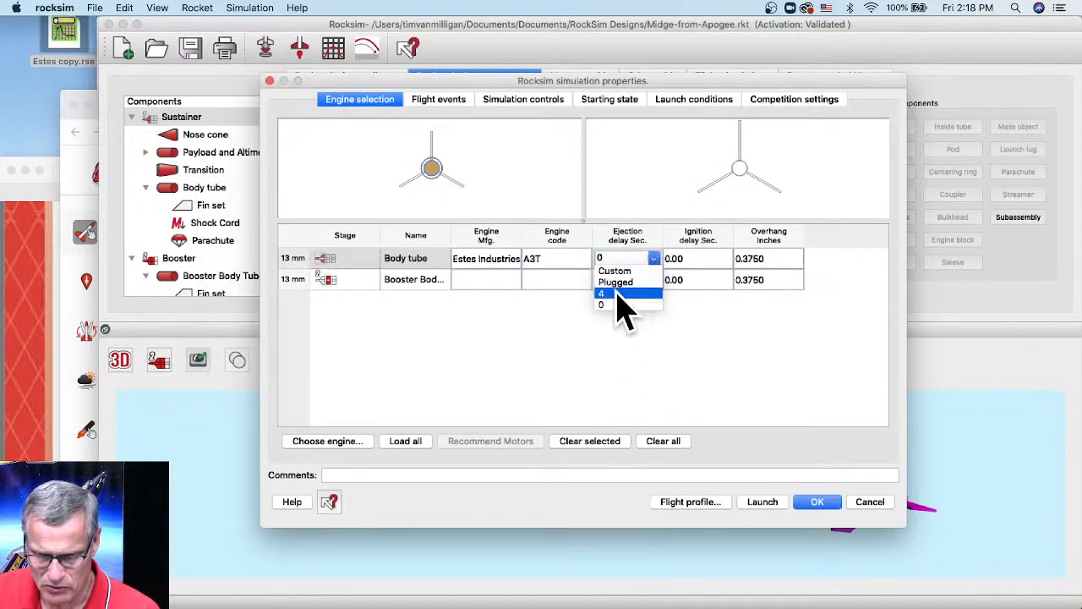
left_click(622, 293)
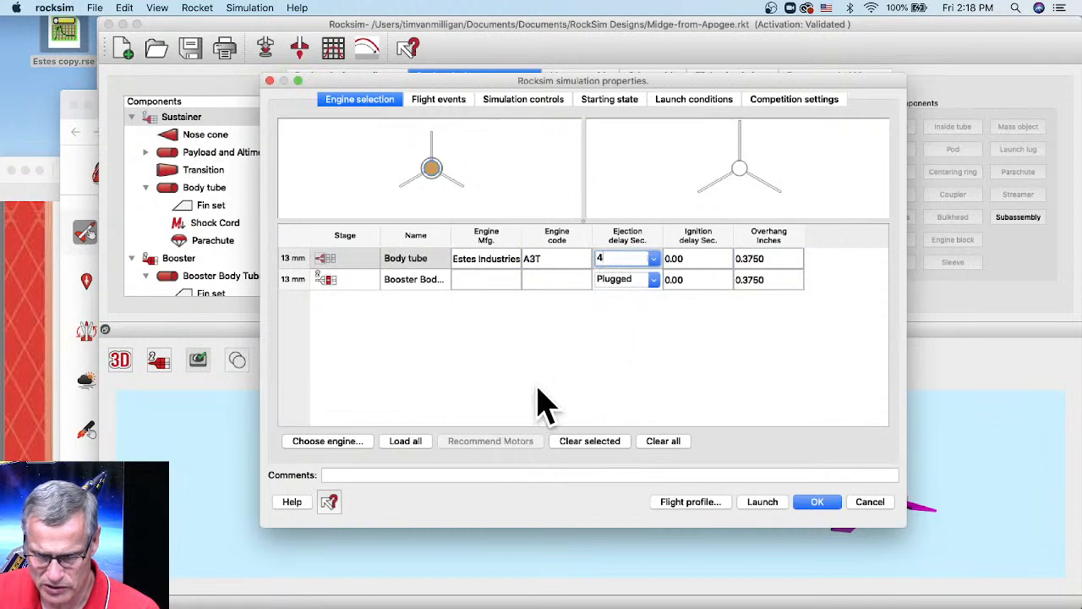
- Review flight events, simulation control, starting state and launch conditions, then launch simulation #7
left_click(437, 103)
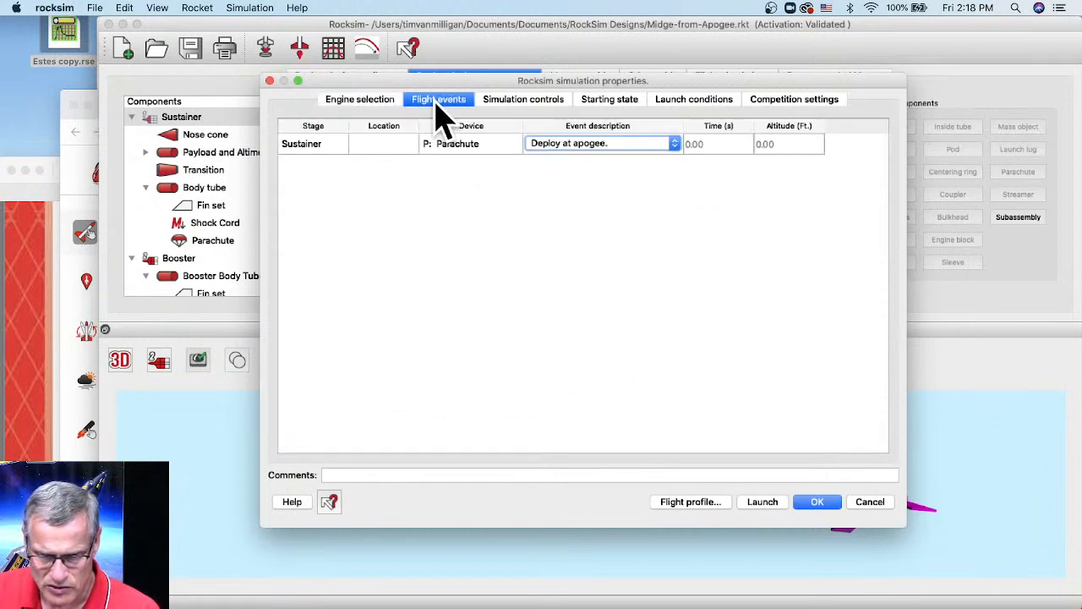
left_click(521, 107)
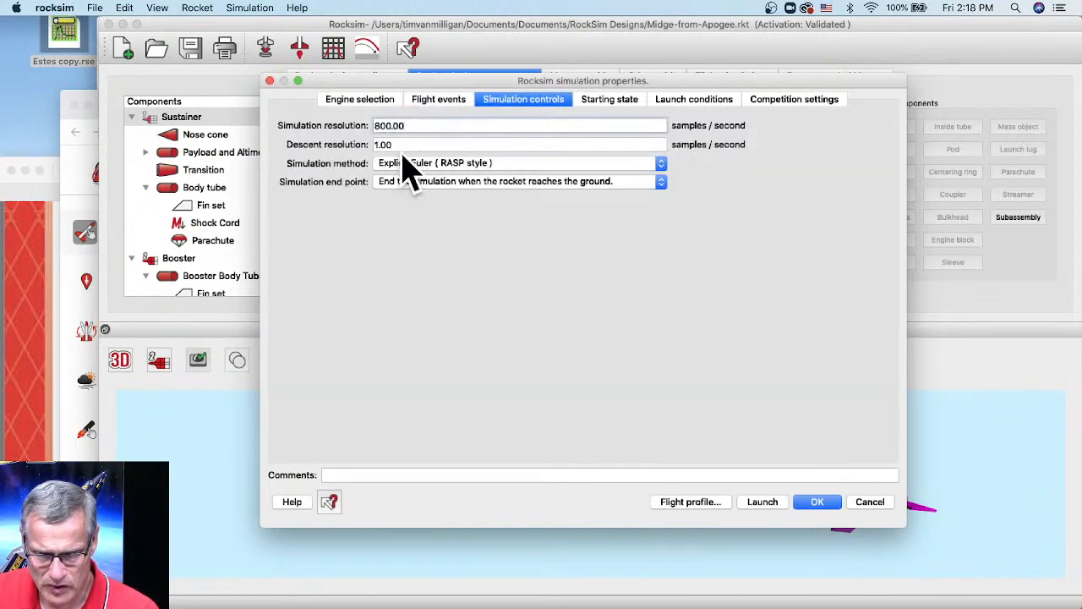
left_click(602, 103)
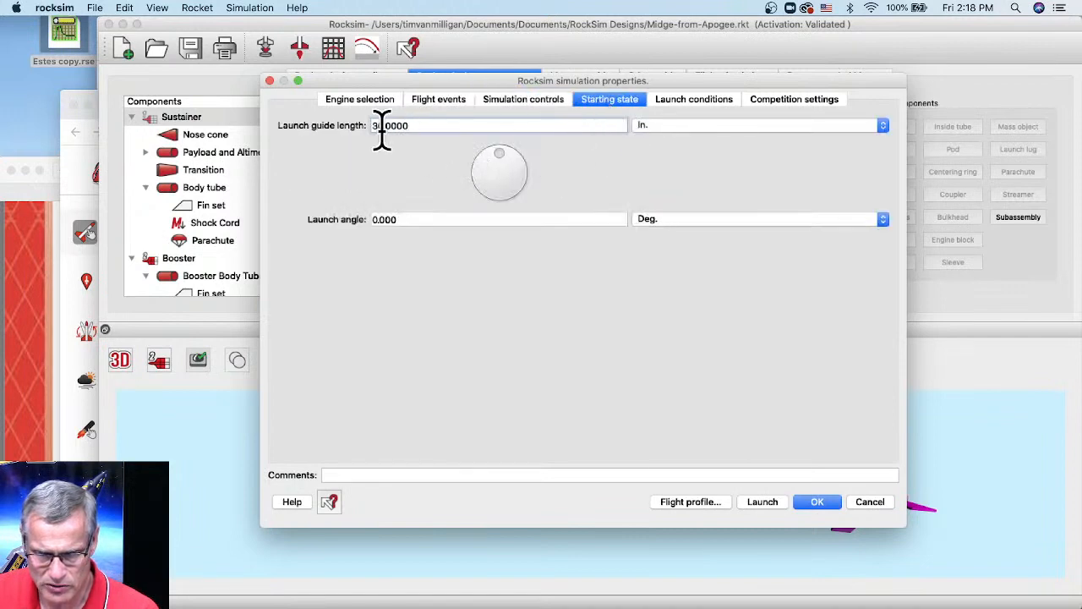
left_click(719, 103)
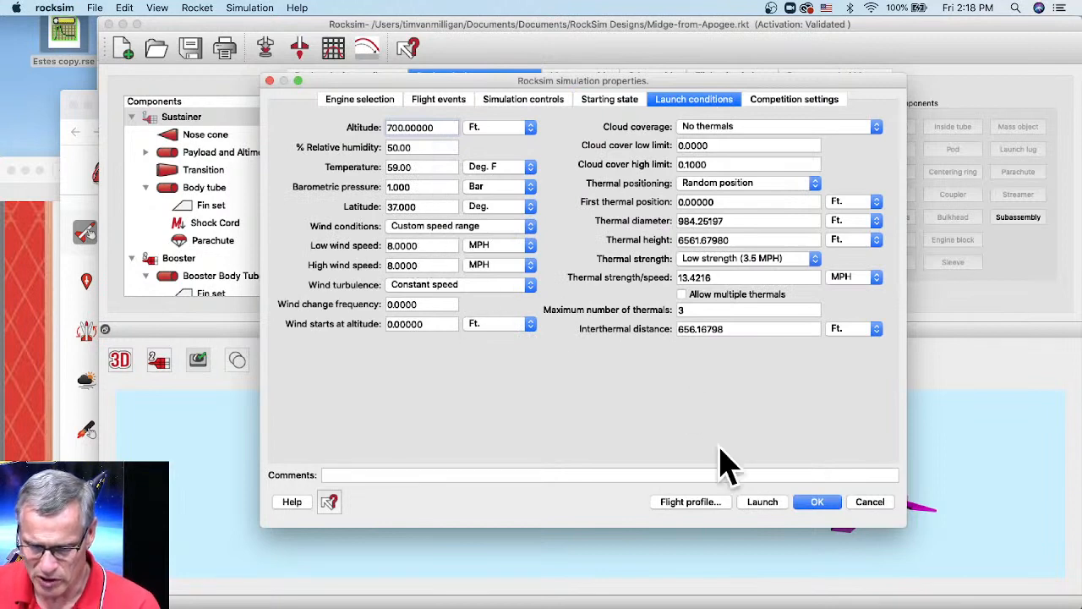
left_click(761, 504)
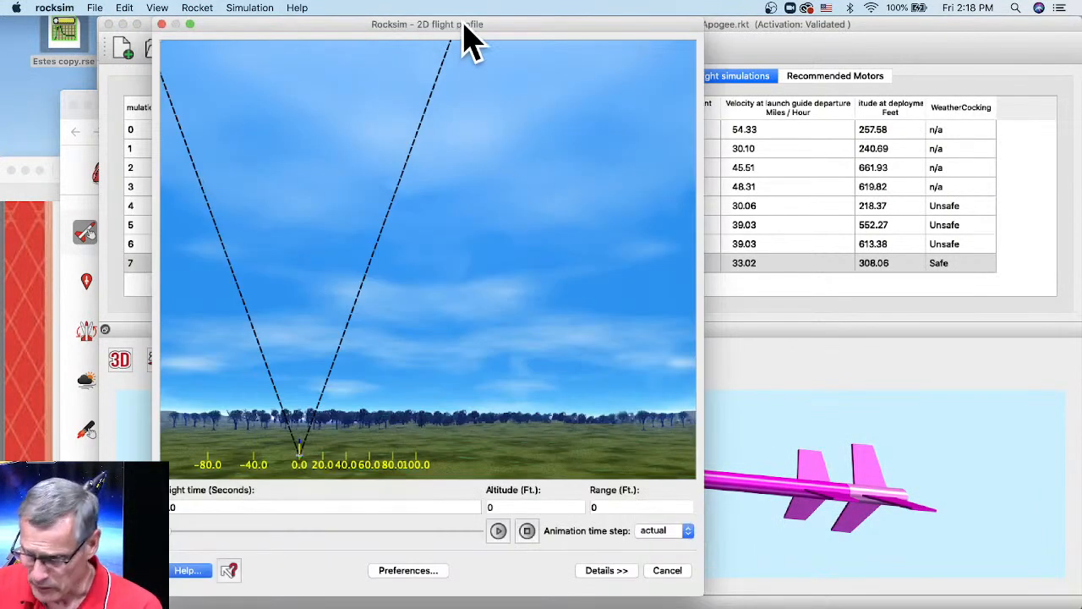
left_click_drag(463, 25, 551, 27)
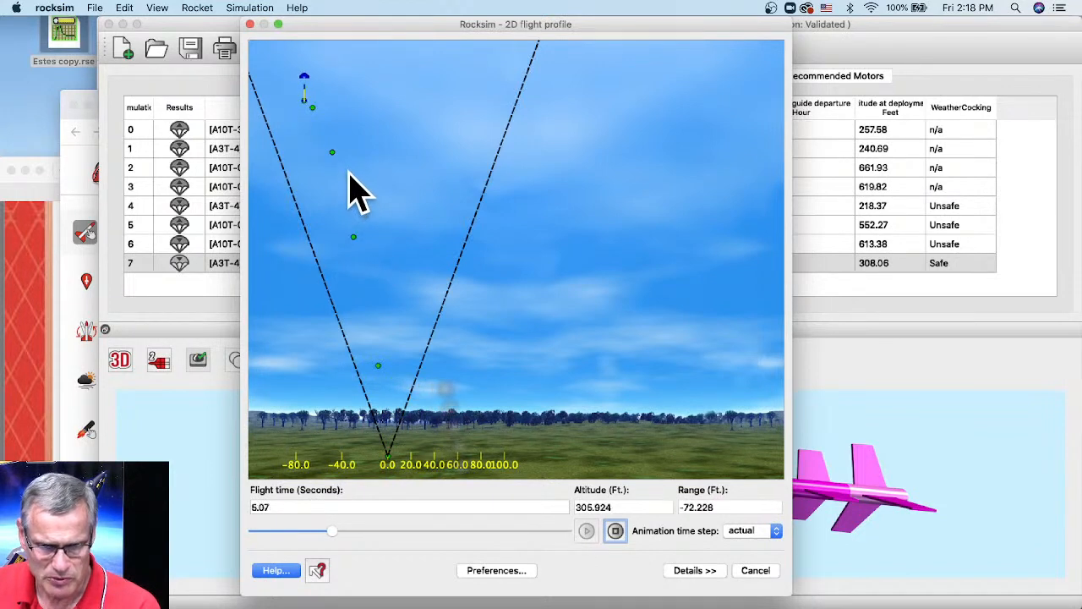
left_click(744, 571)
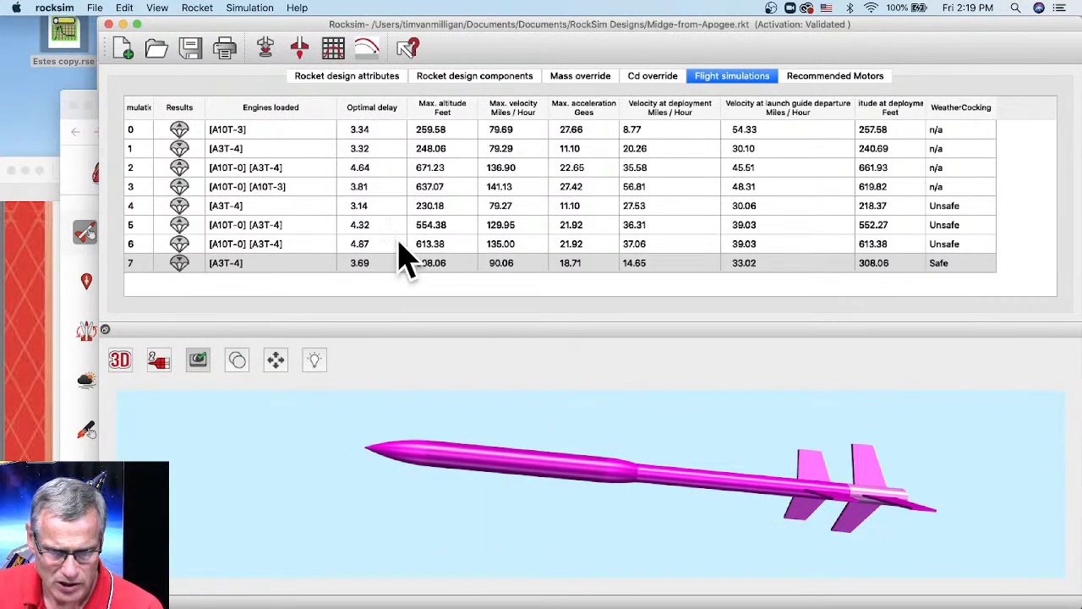
- Reopen the engine chooser for a new run, then bring EngEdit with A3-piston.rse forward
left_click(263, 48)
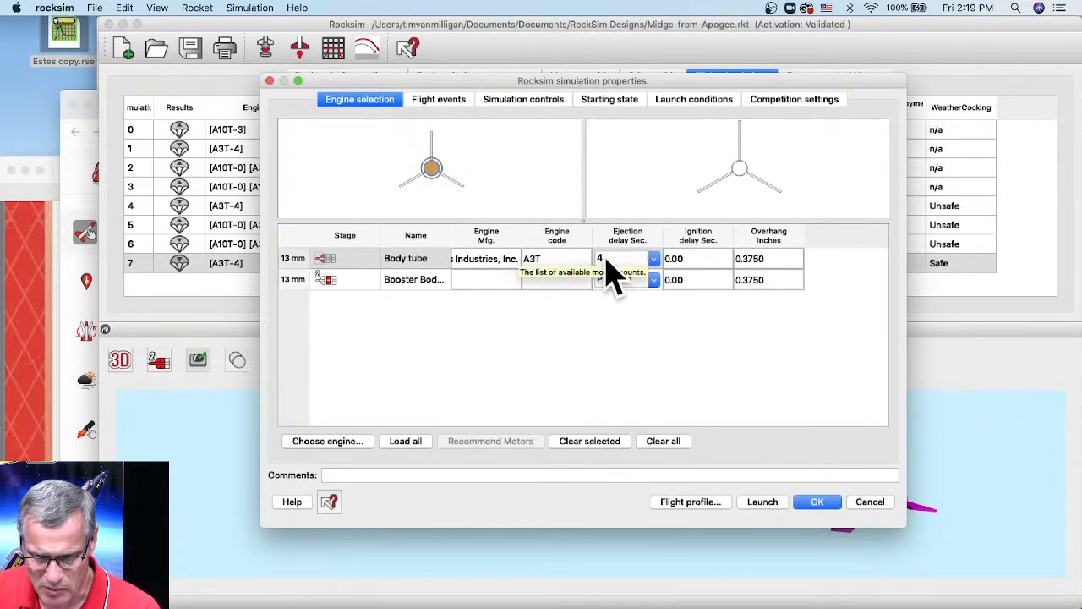
left_click(302, 441)
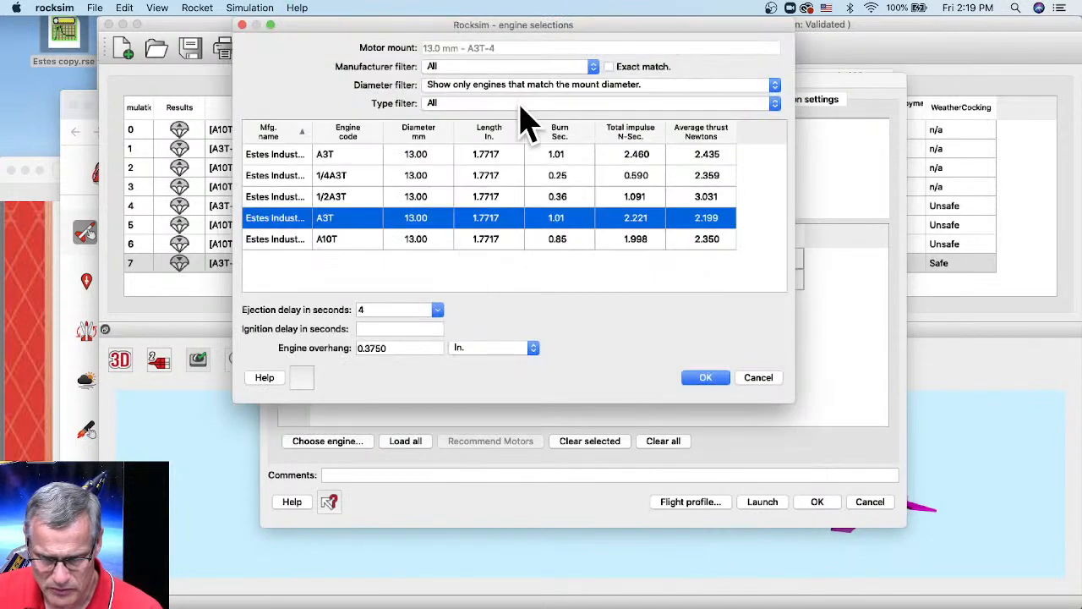
left_click(517, 87)
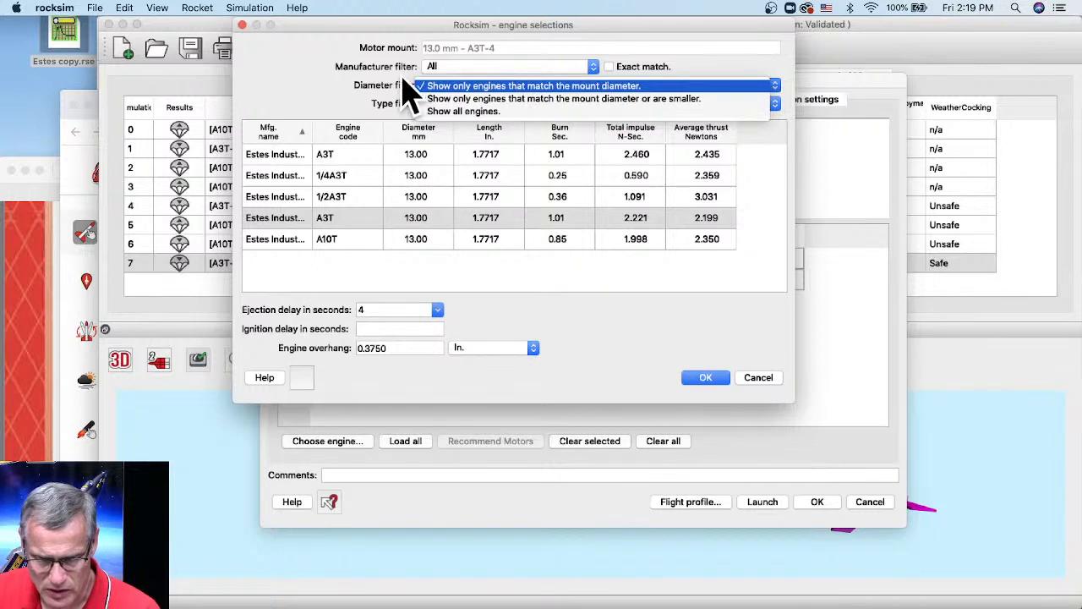
left_click(376, 87)
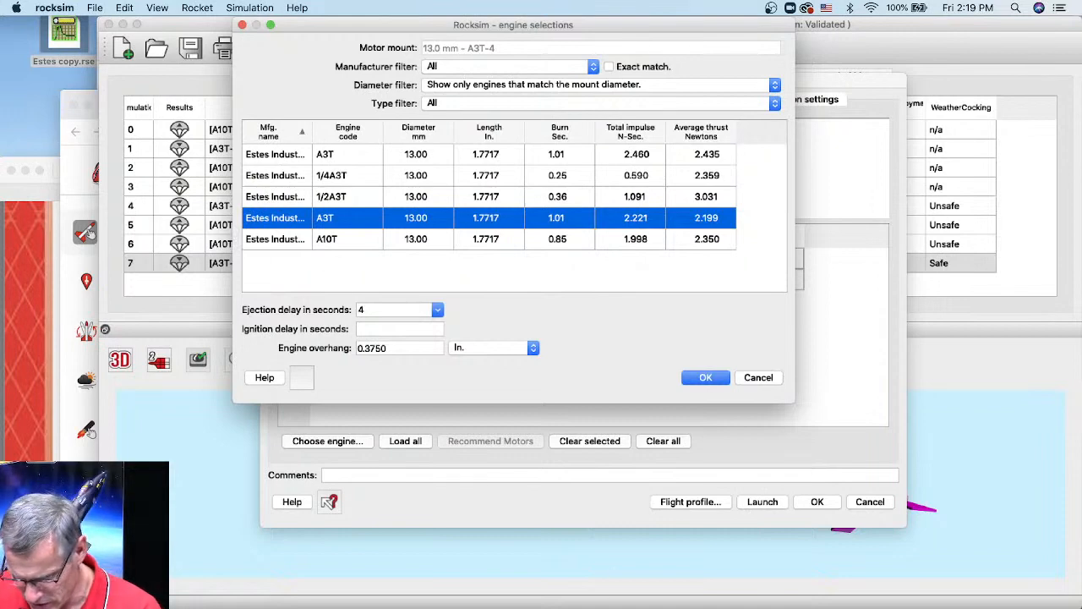
left_click(950, 607)
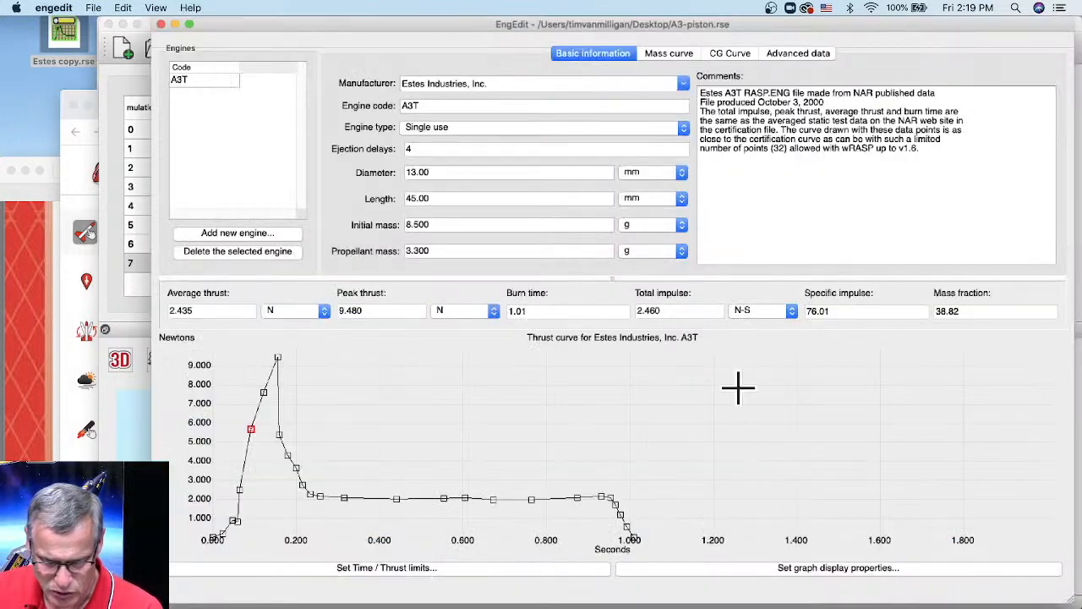
- Rename the engine code to A3-piston in EngEdit, then return to RockSim's Data folder
double_click(454, 106)
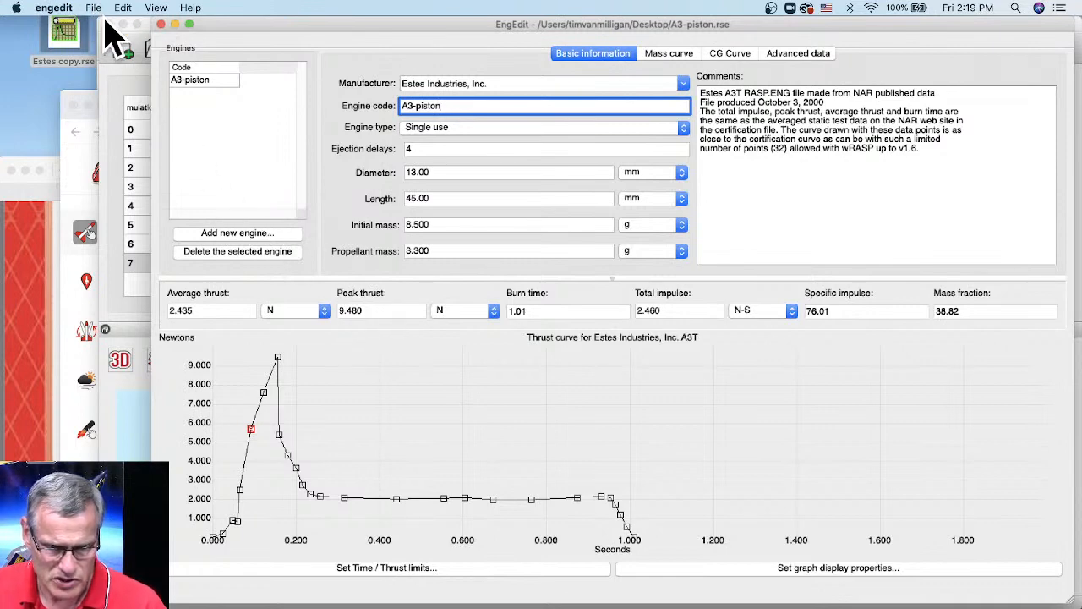
left_click(147, 36)
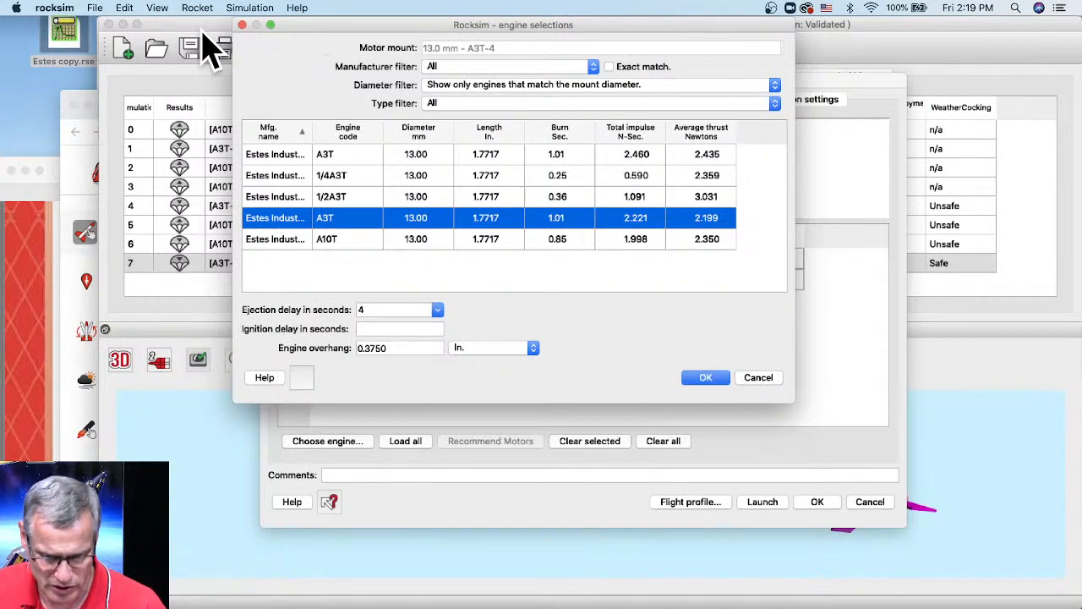
left_click(422, 607)
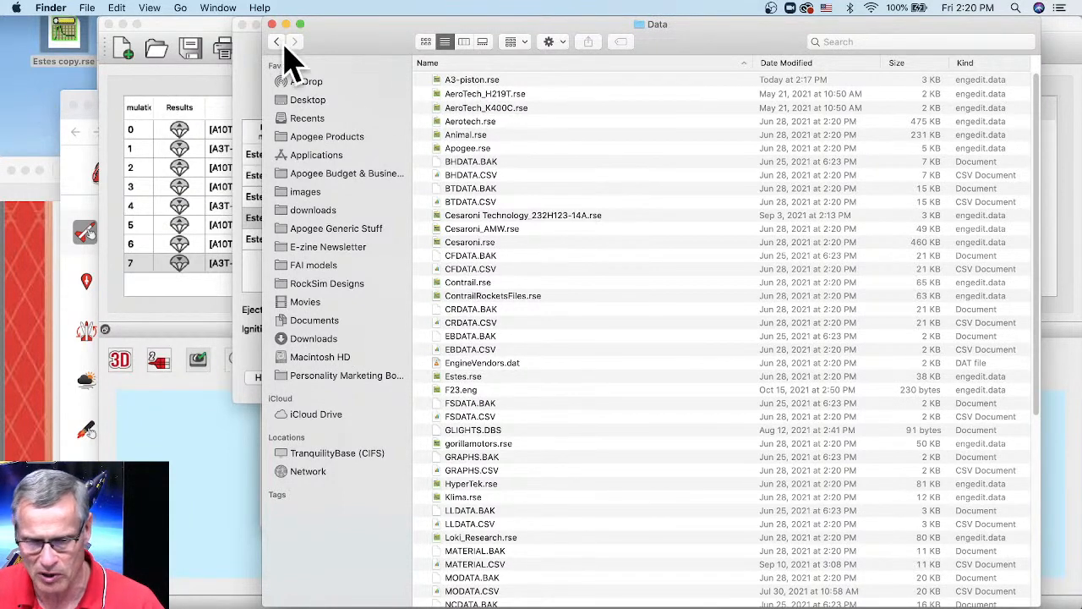
- Delete the earlier A3 engine file from RockSim's Data folder and check the Desktop
left_click(474, 84)
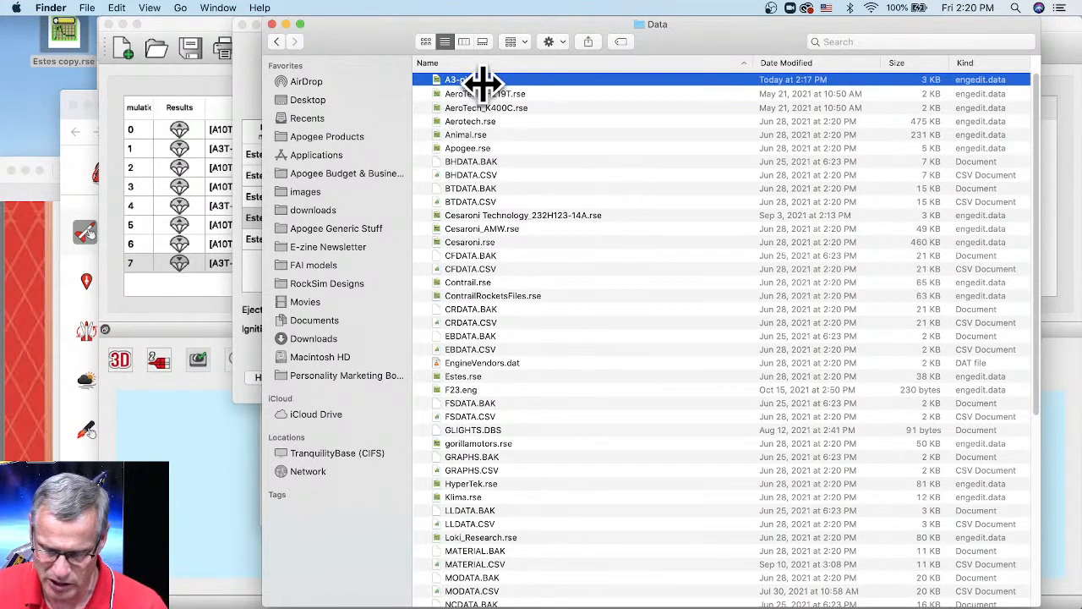
key("super+BackSpace")
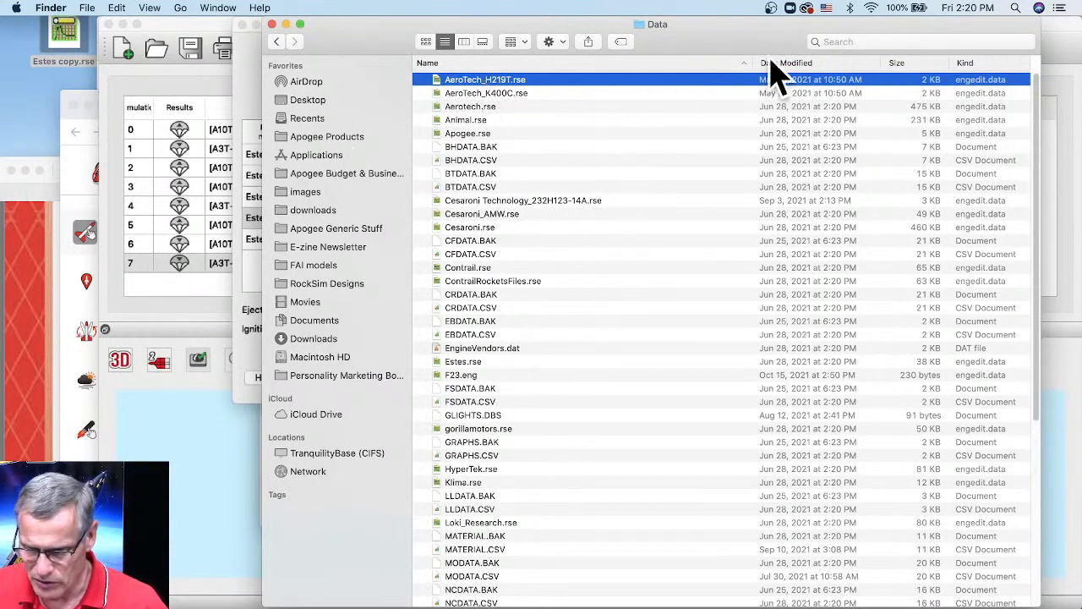
left_click(304, 102)
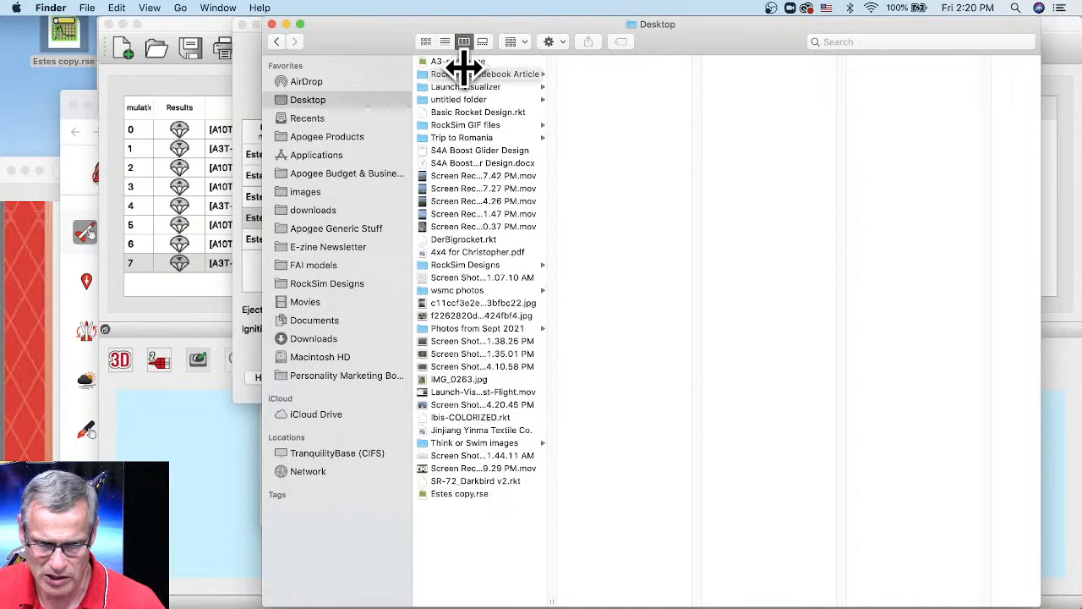
- Cancel RockSim's engine list and simulation properties without launching
left_click(216, 456)
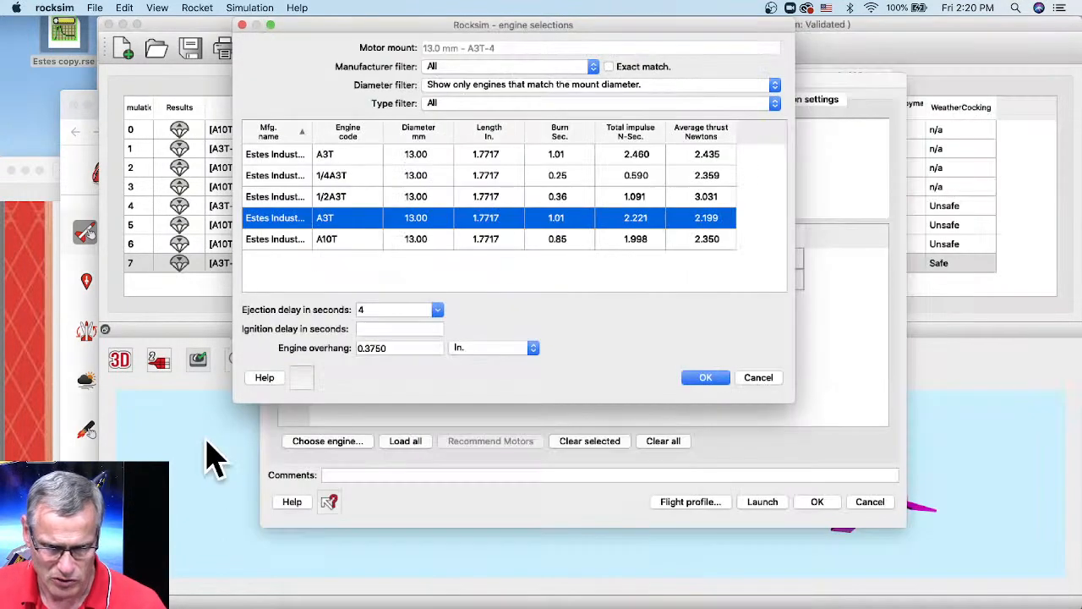
left_click(758, 379)
left_click(876, 504)
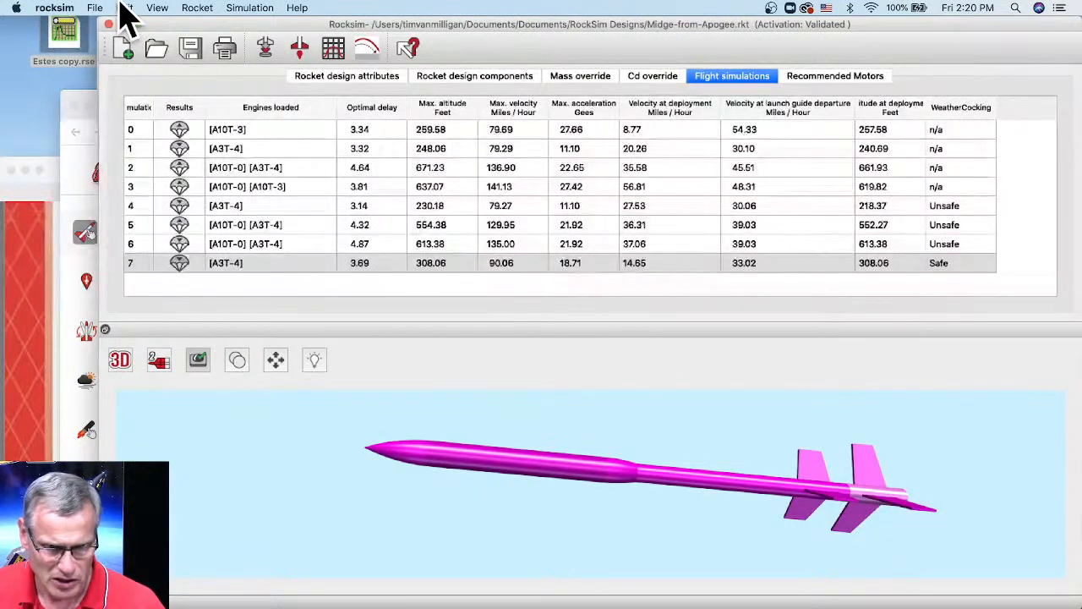
- Open and close the engine data selection from the File menu
left_click(93, 8)
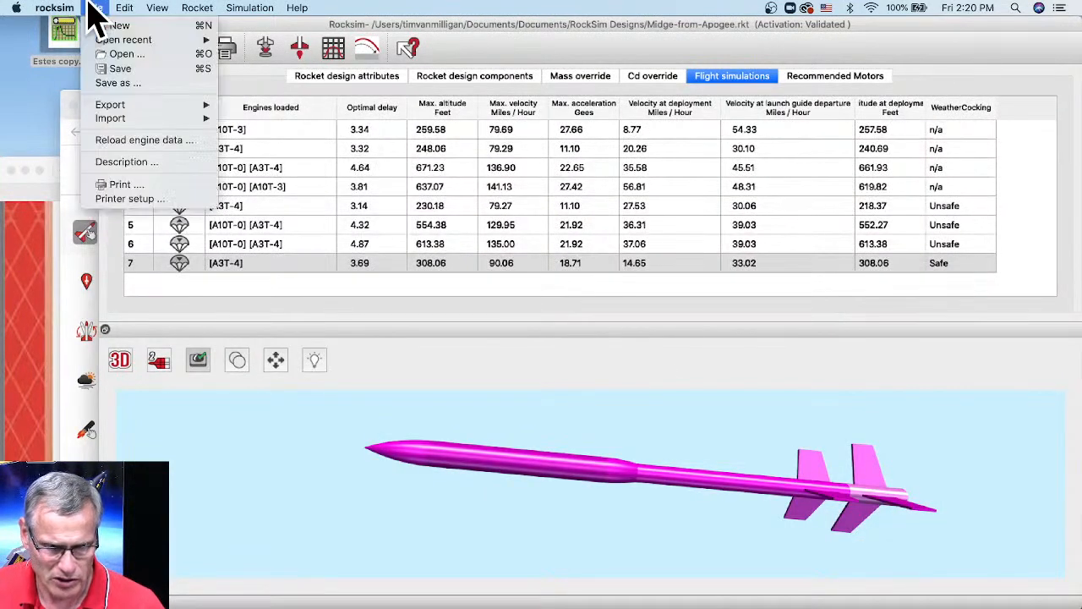
left_click(118, 141)
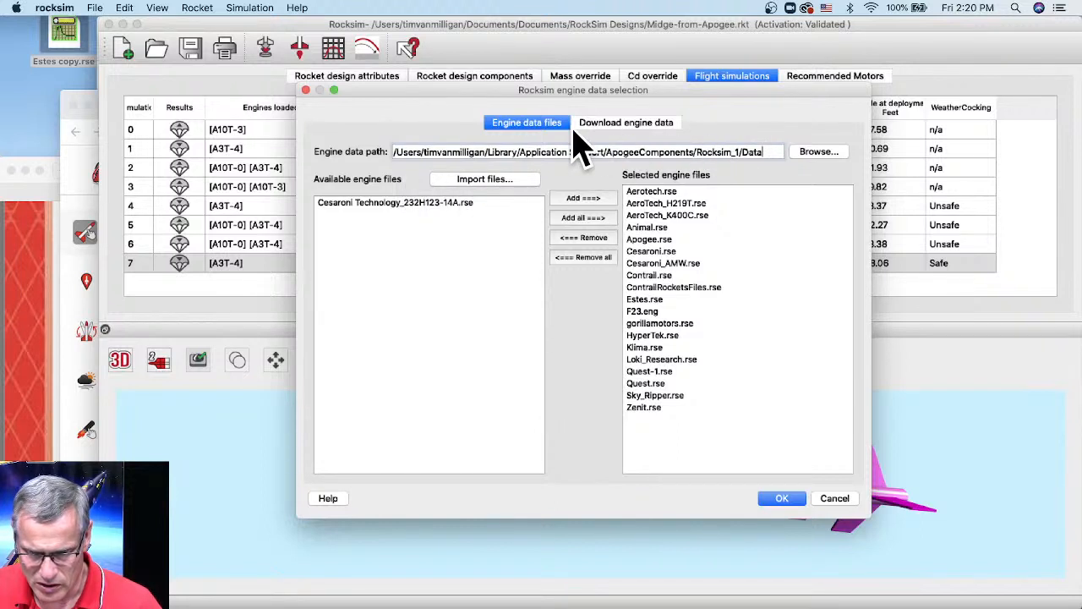
left_click(841, 501)
- Re-import A3-piston.rse from the Desktop and accept the updated engine data list
left_click(94, 7)
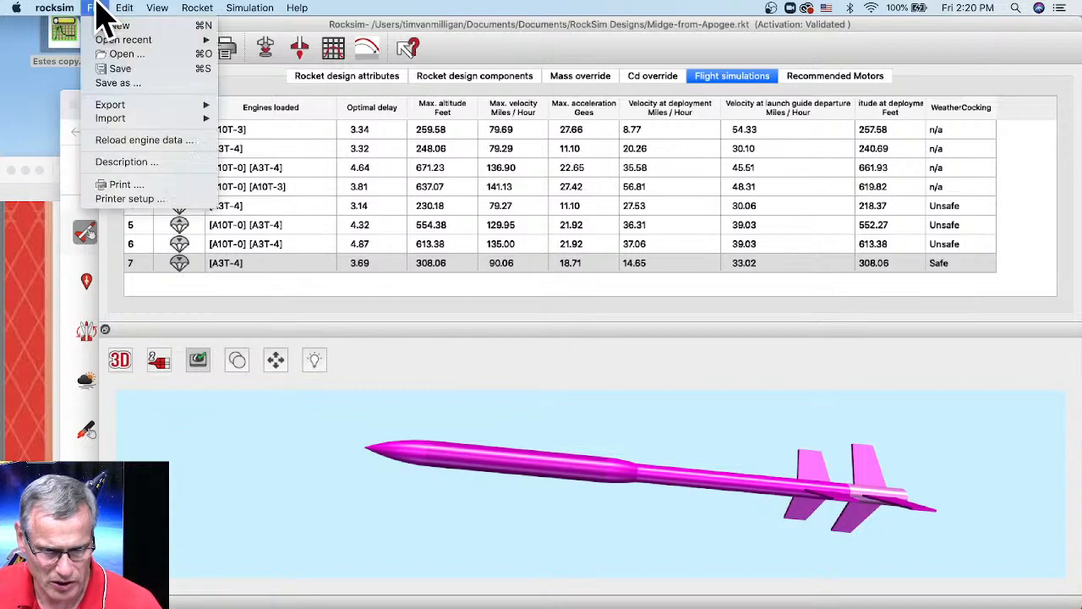
mouse_move(110, 123)
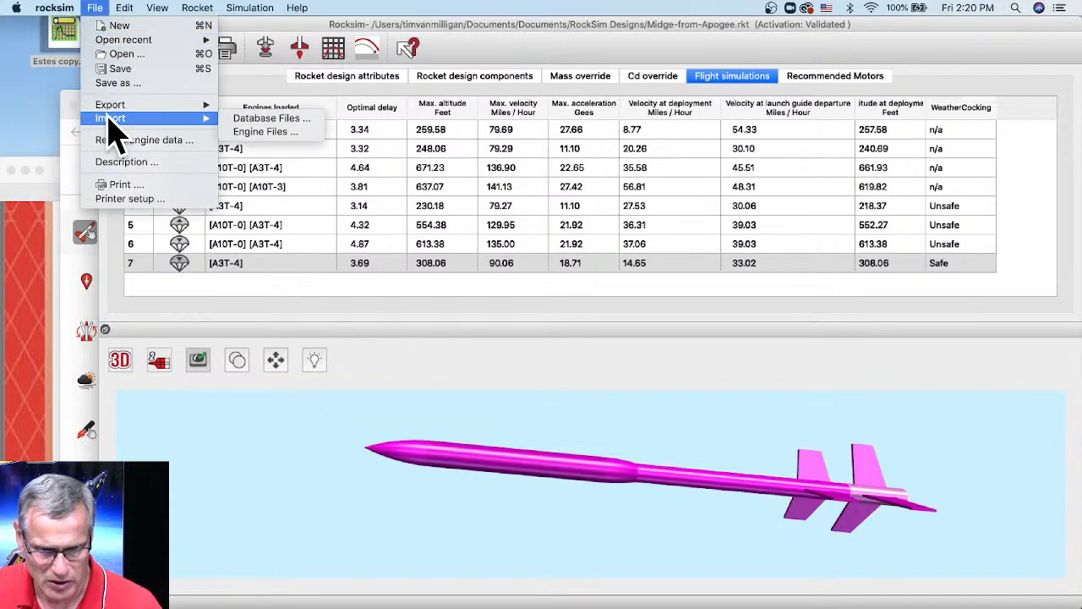
left_click(254, 133)
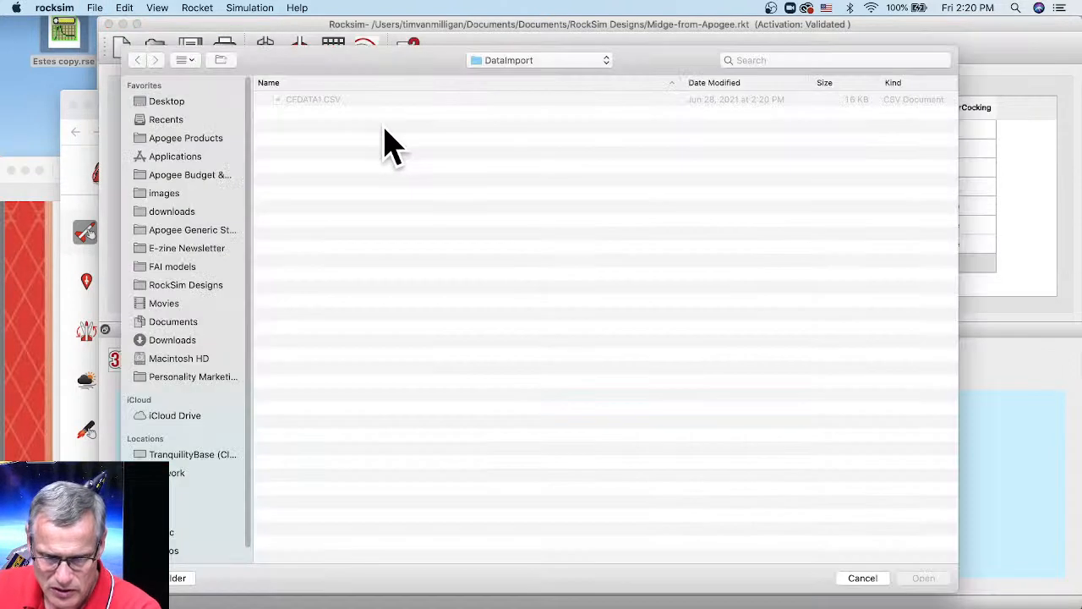
left_click(160, 103)
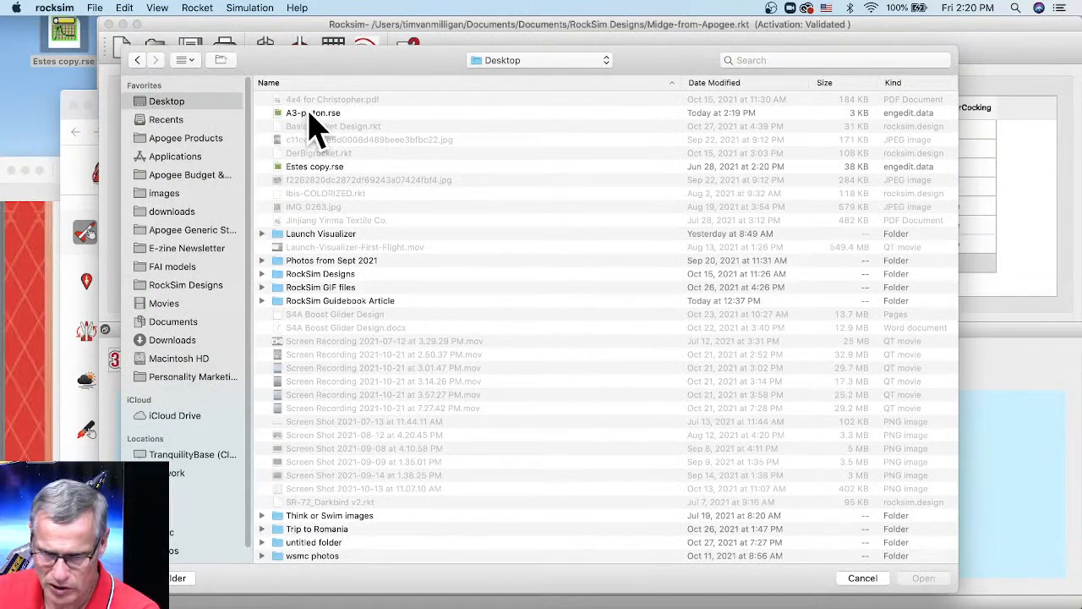
left_click(311, 118)
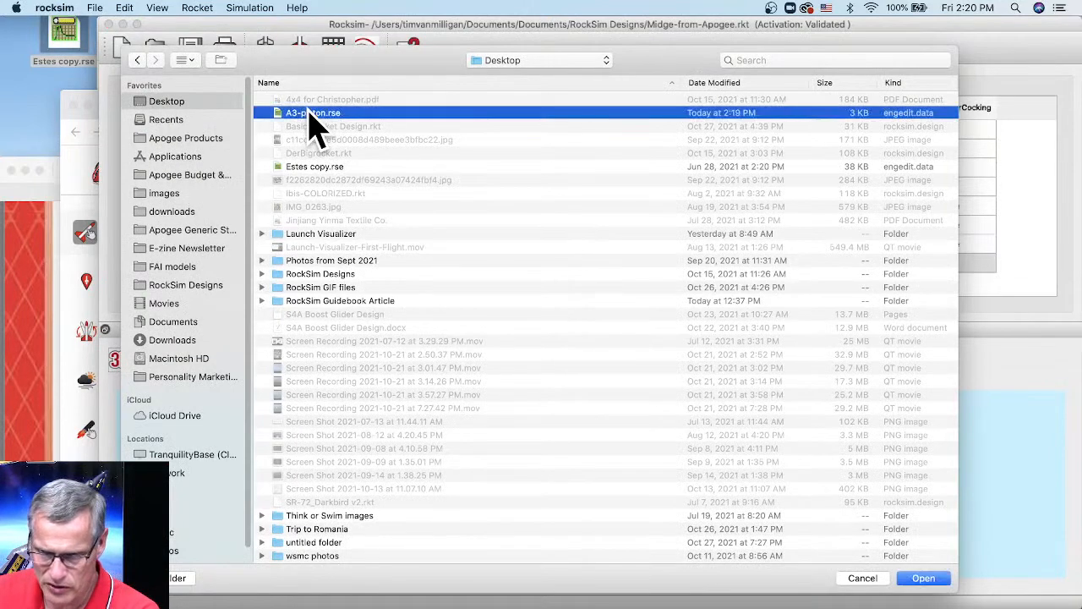
left_click(924, 578)
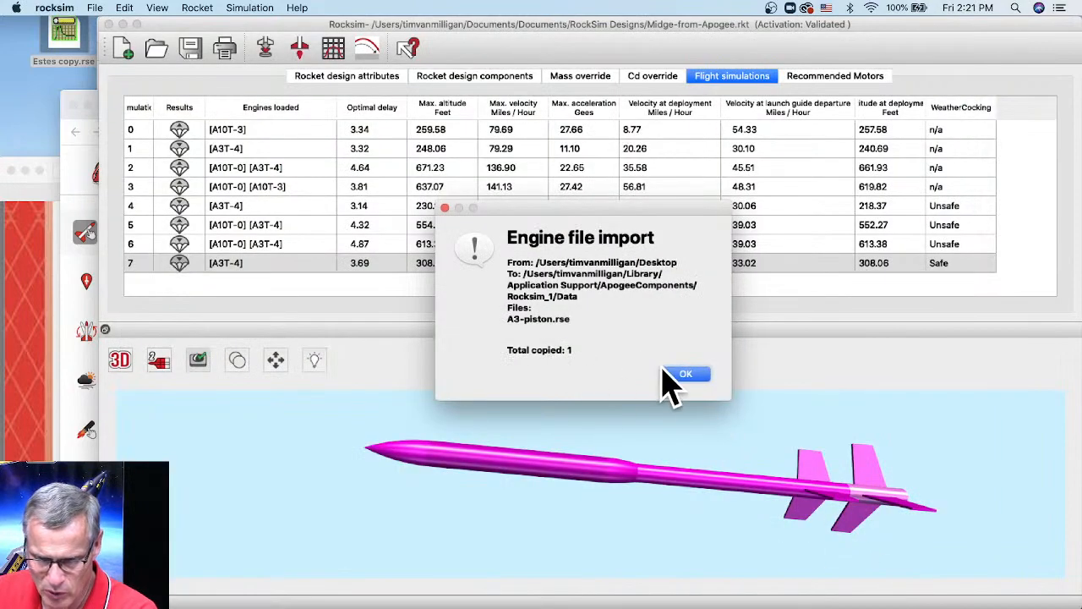
left_click(688, 377)
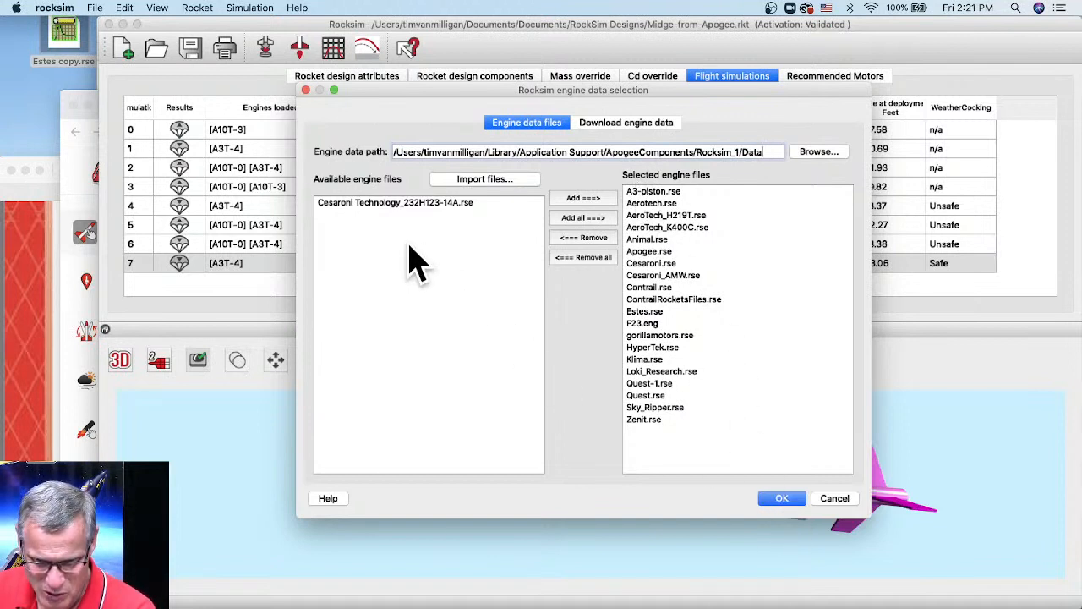
left_click(781, 499)
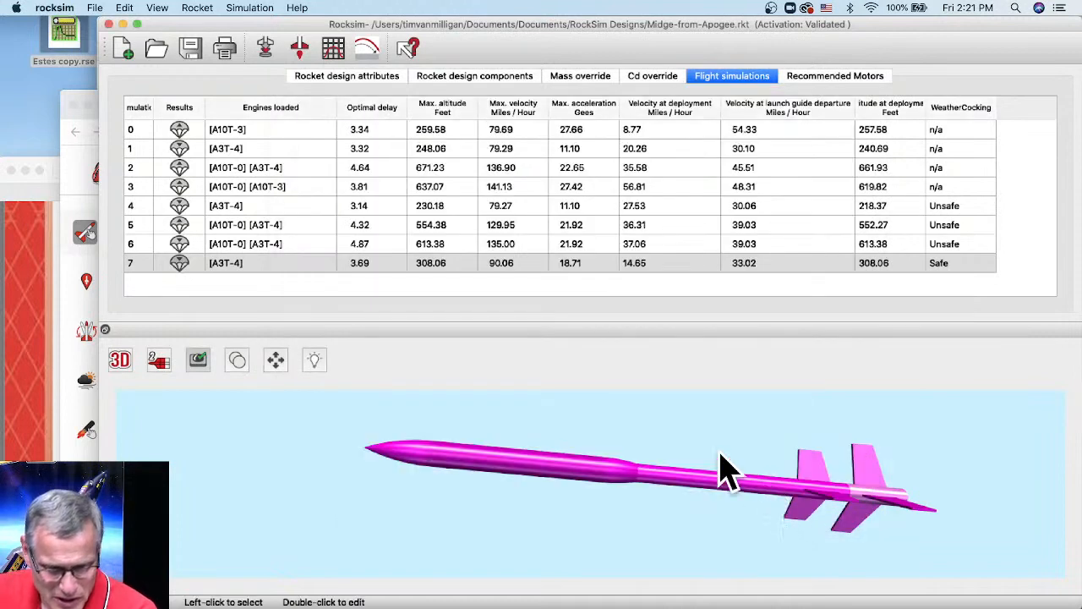
- Launch simulation #8 with the A3-piston engine, matching row 7's 308.06 ft
left_click(265, 48)
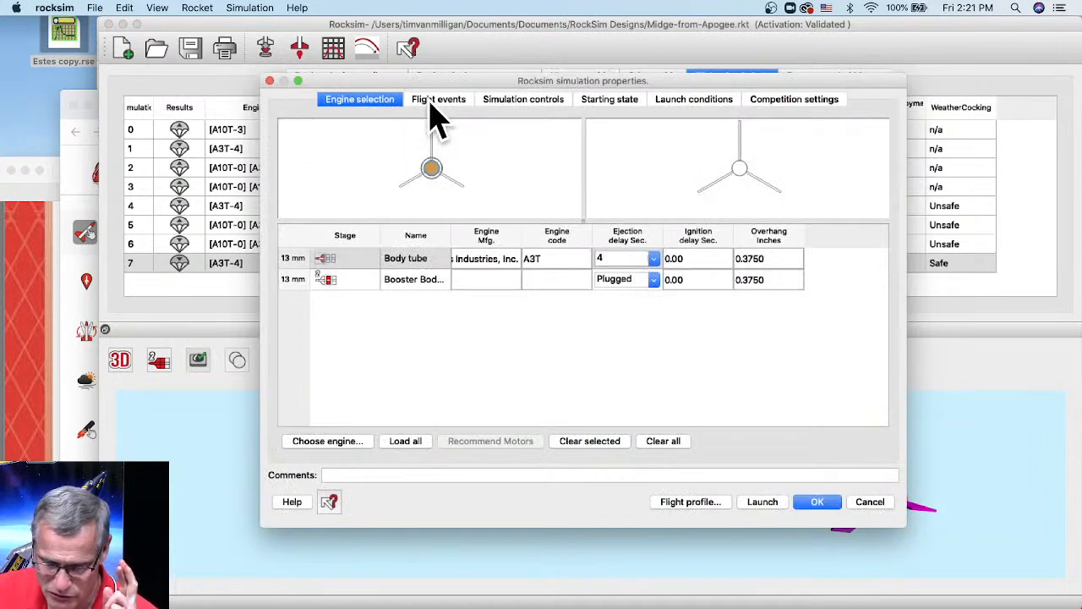
left_click(353, 442)
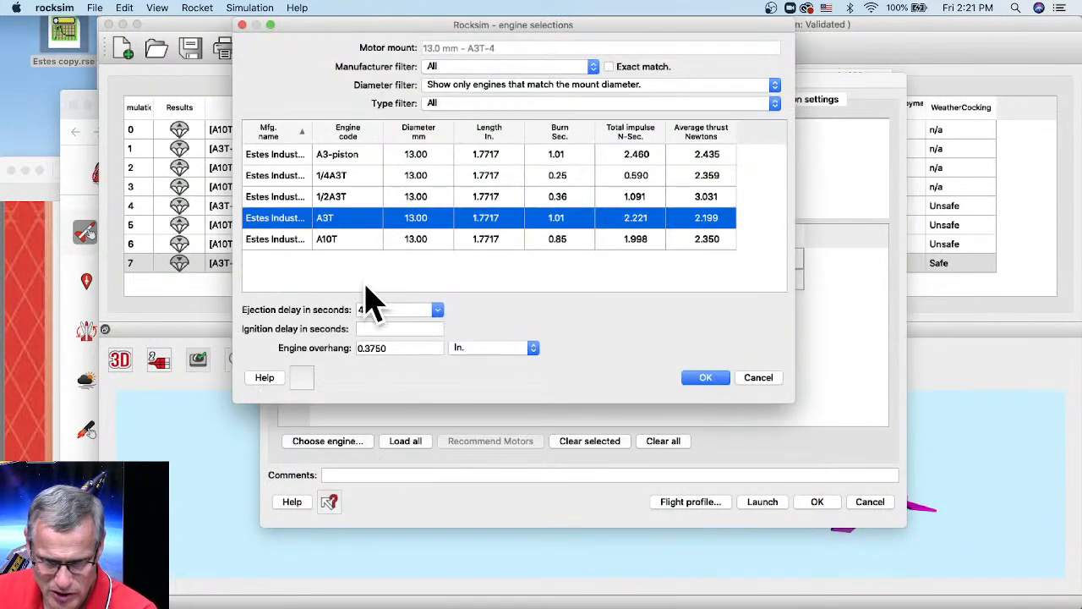
left_click(332, 155)
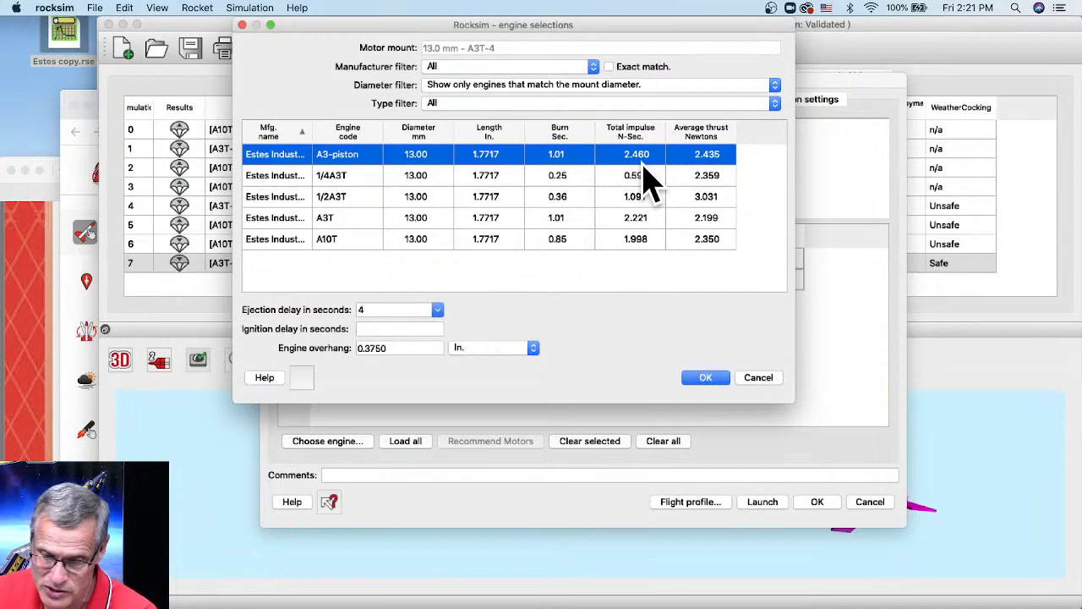
left_click(707, 379)
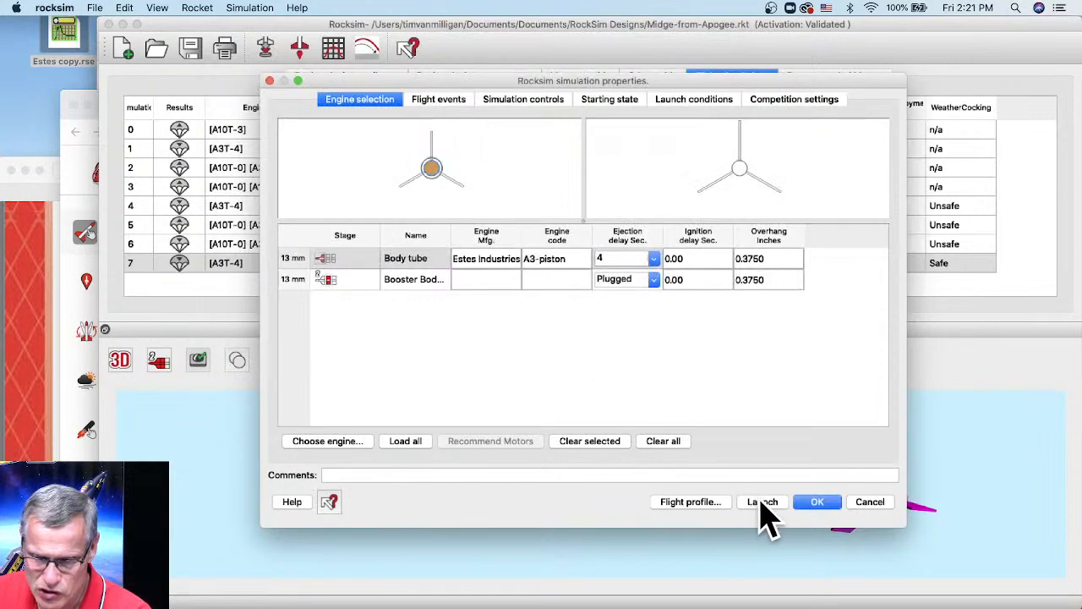
left_click(759, 501)
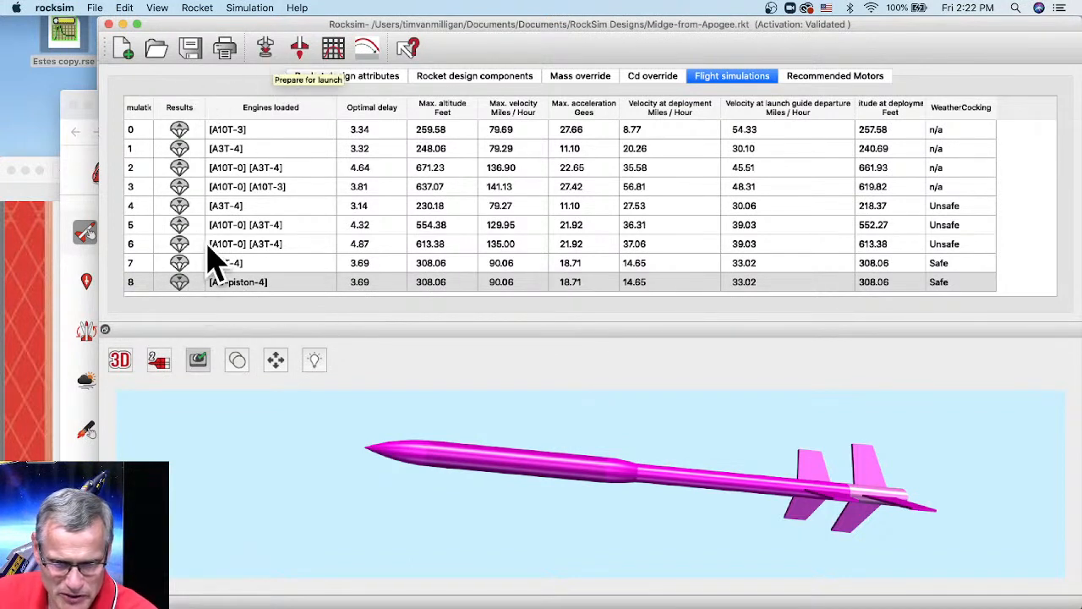
left_click(265, 47)
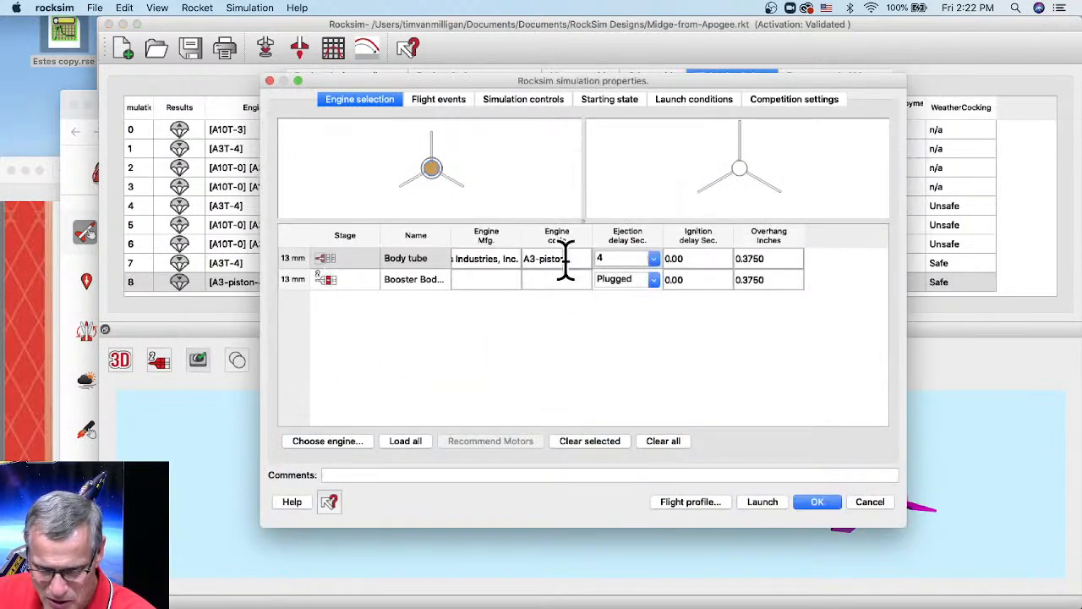
left_click(443, 103)
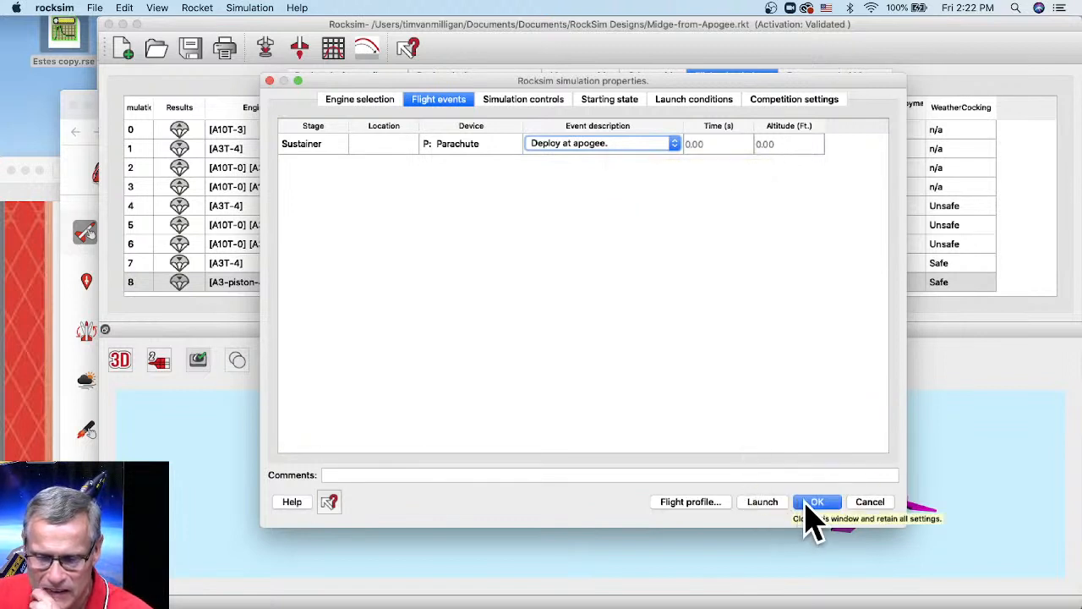
left_click(813, 504)
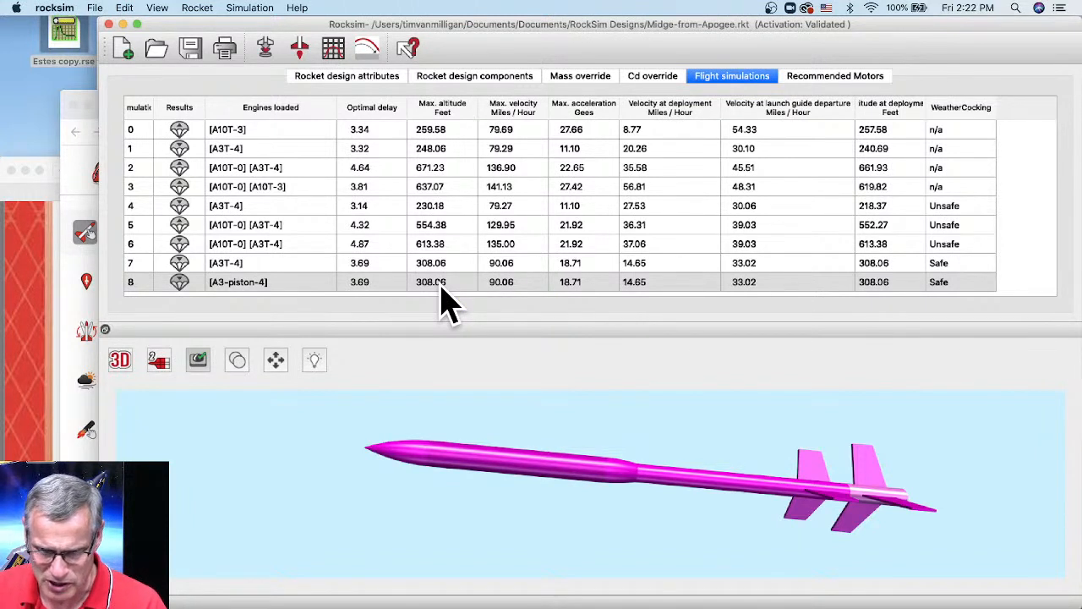
left_click(652, 78)
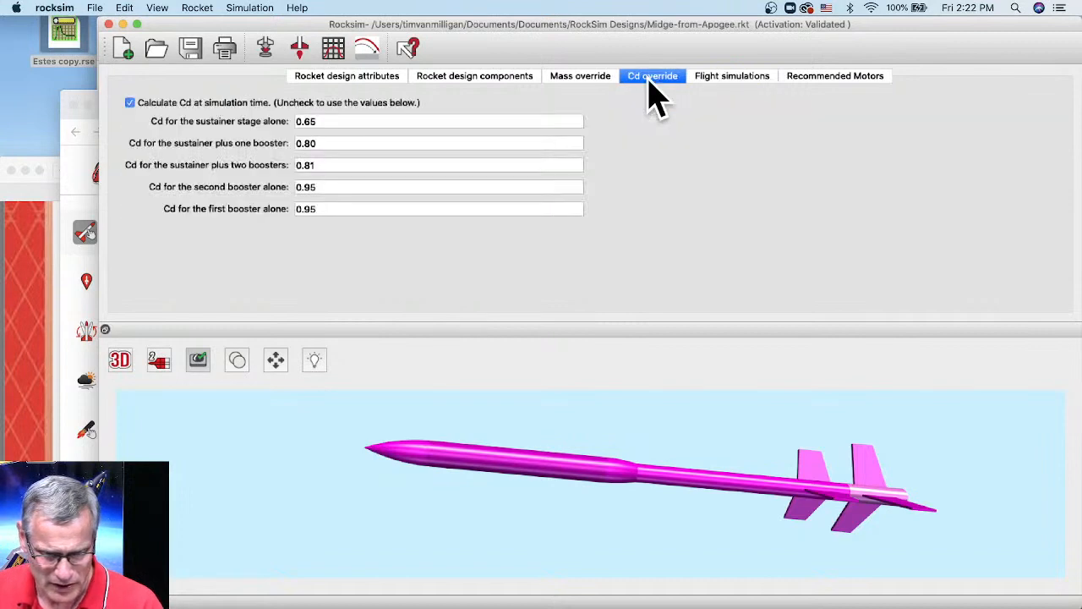
left_click(820, 79)
left_click(729, 79)
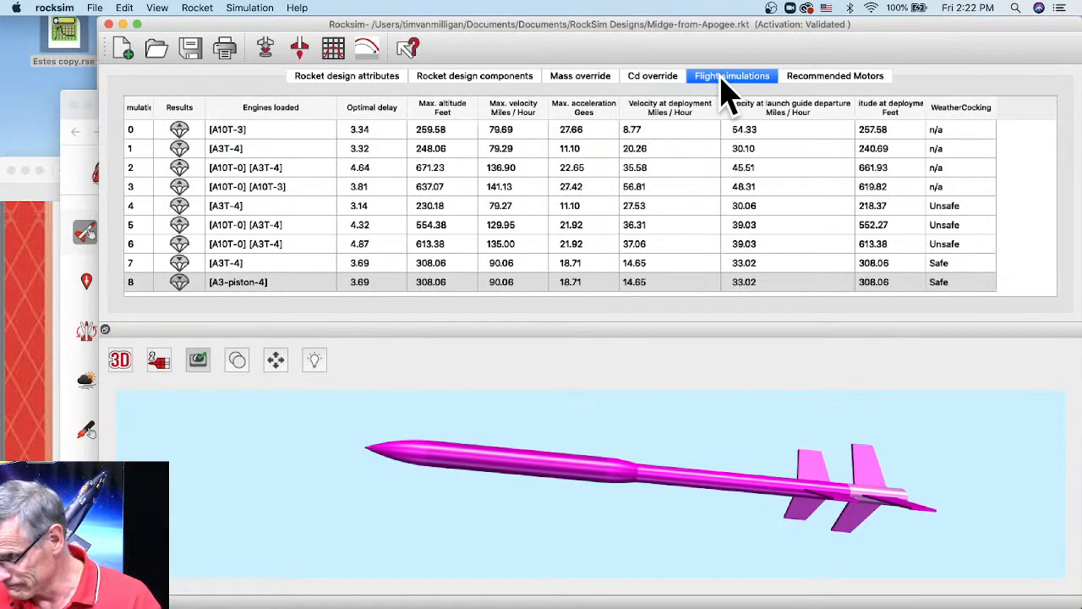
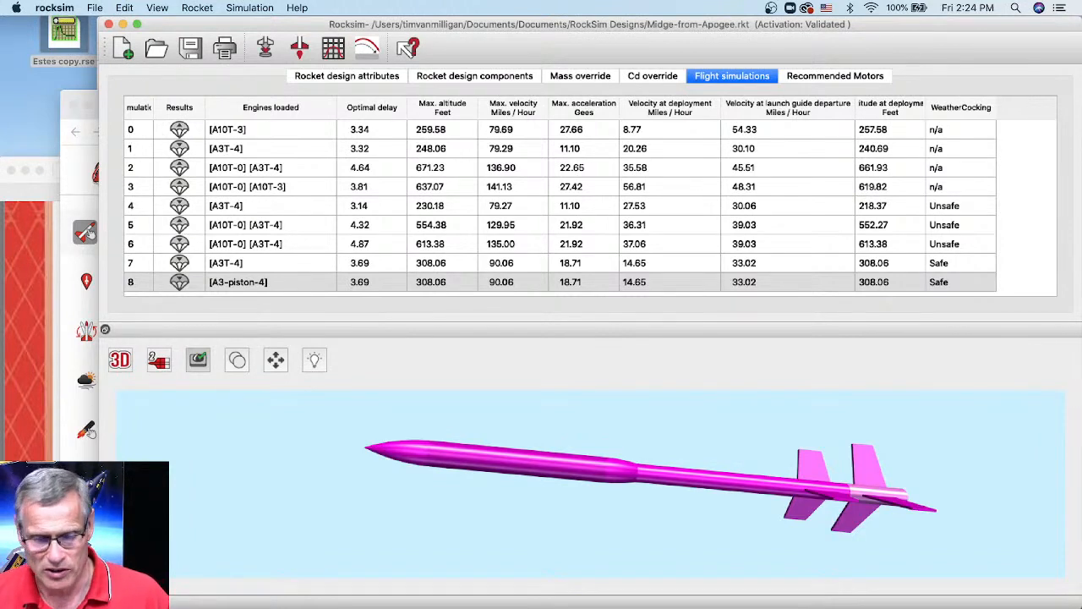
- Bring the browser with the Apogee piston-launcher newsletter article in front of RockSim
left_click(12, 292)
- Raise the browser window and switch to the Peak of Flight Newsletter page
left_click_drag(212, 174, 281, 32)
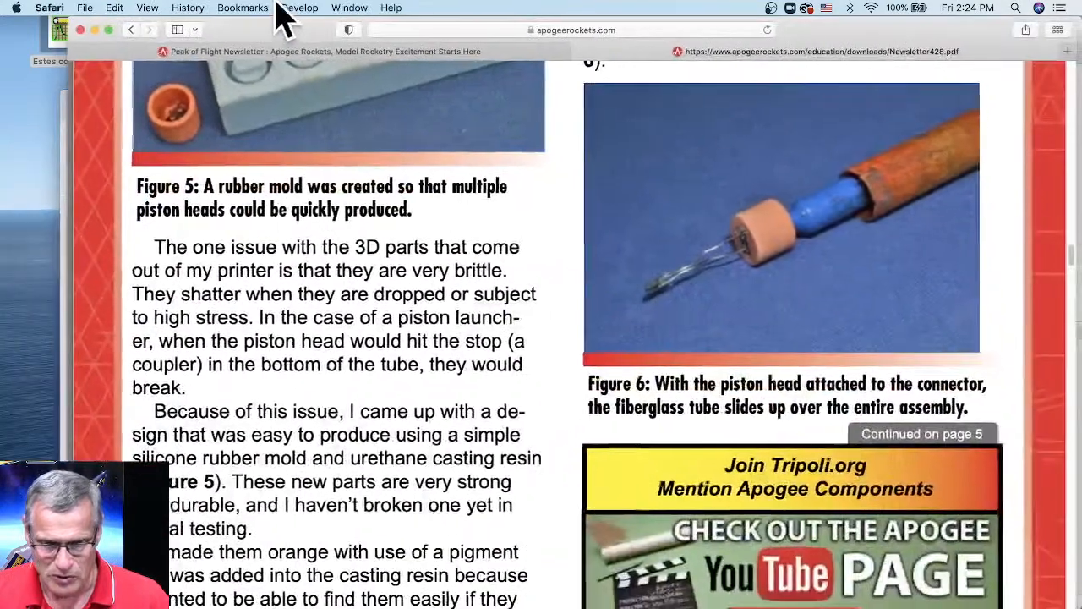
left_click(280, 51)
scroll(989, 389, "up", 15)
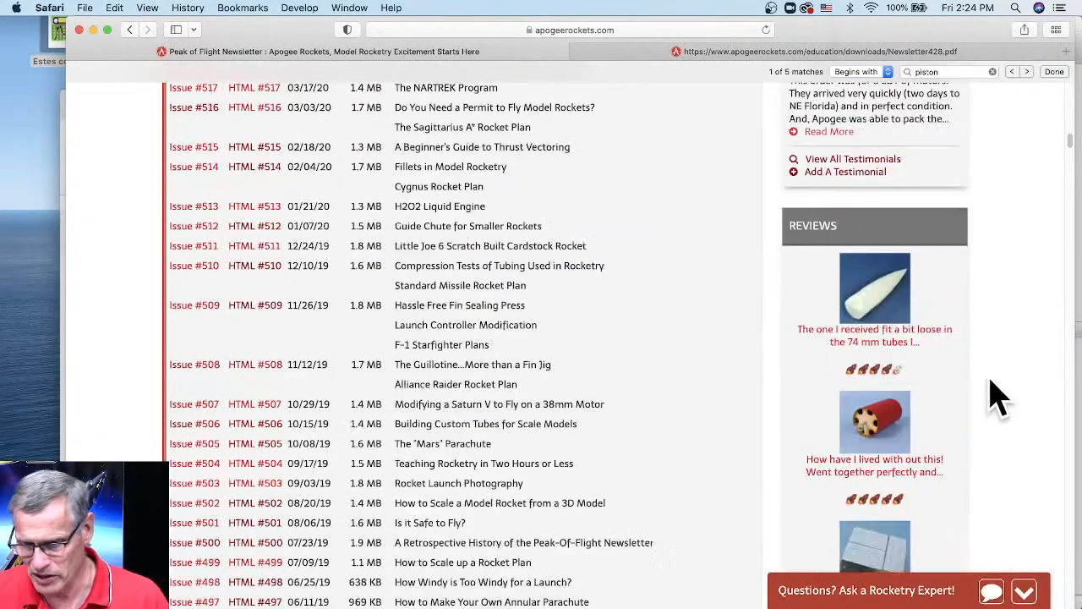
scroll(985, 365, "up", 10)
- Search the site for 'Fly-away rail guid' and open the 24mm Egg-Lofter Fly-Away Rail Guide page
left_click(657, 221)
type("Fly-away")
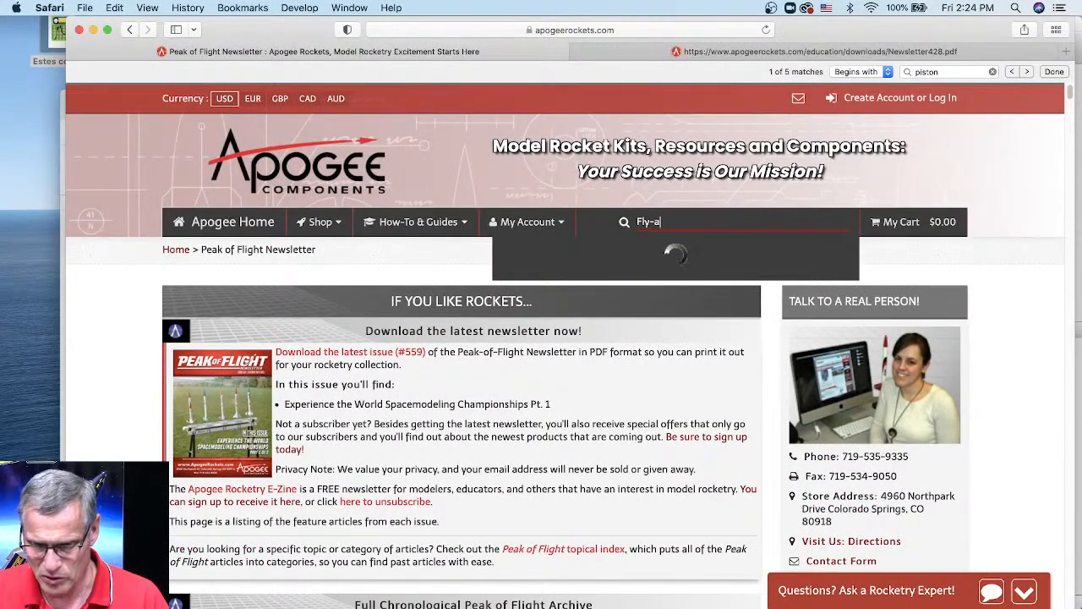
type(" rail guid")
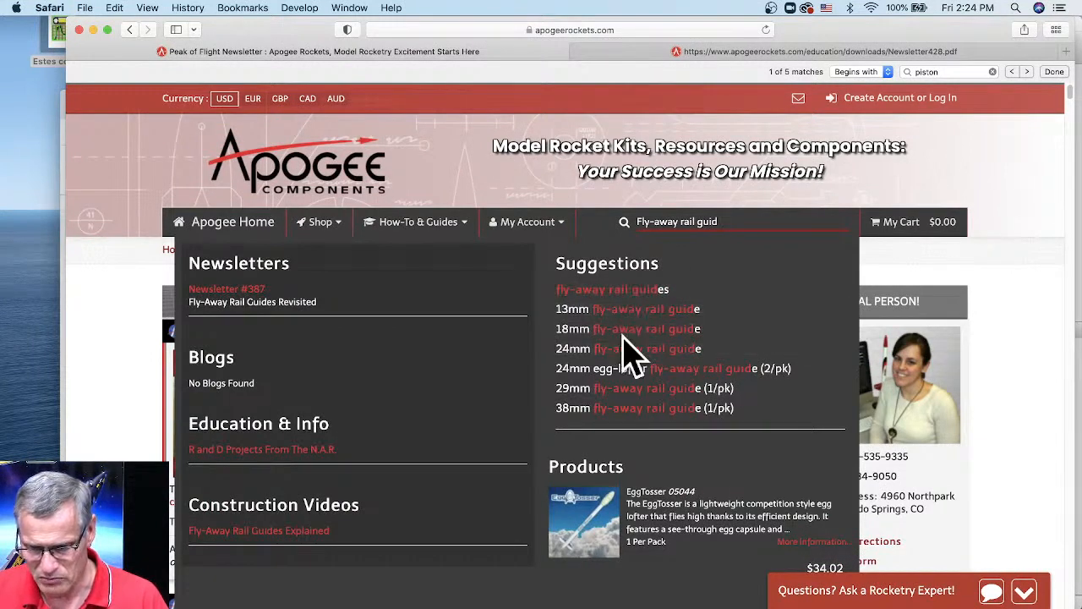
left_click(626, 350)
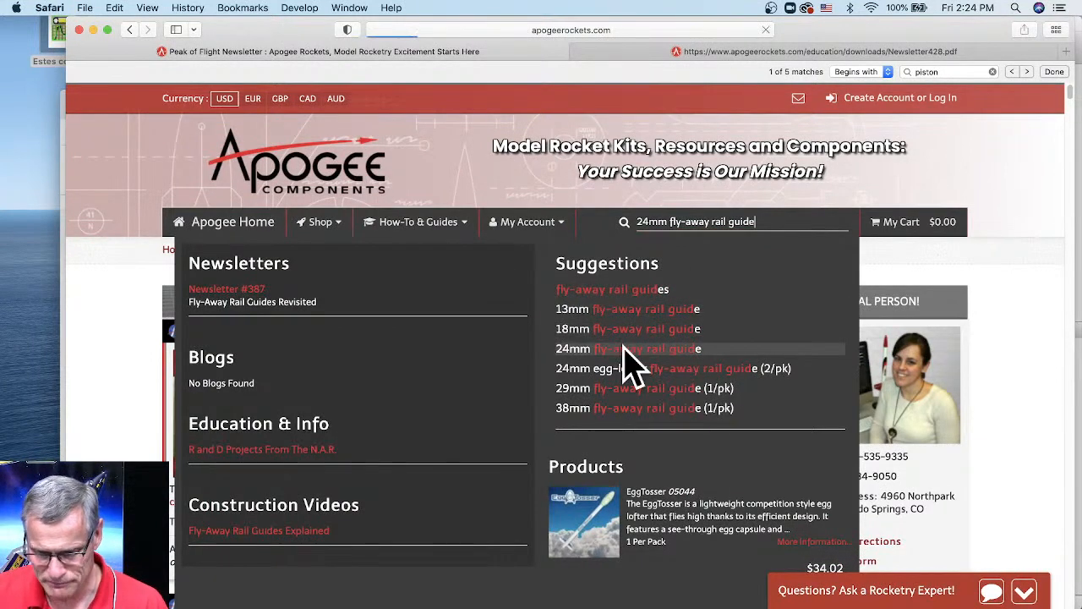
scroll(483, 411, "down", 3)
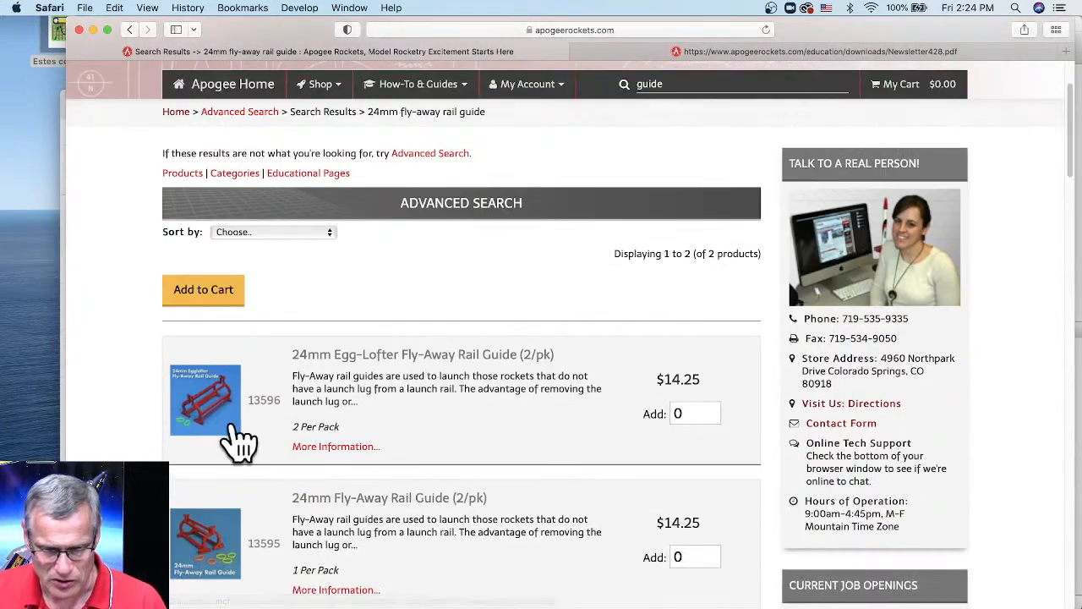
left_click(229, 427)
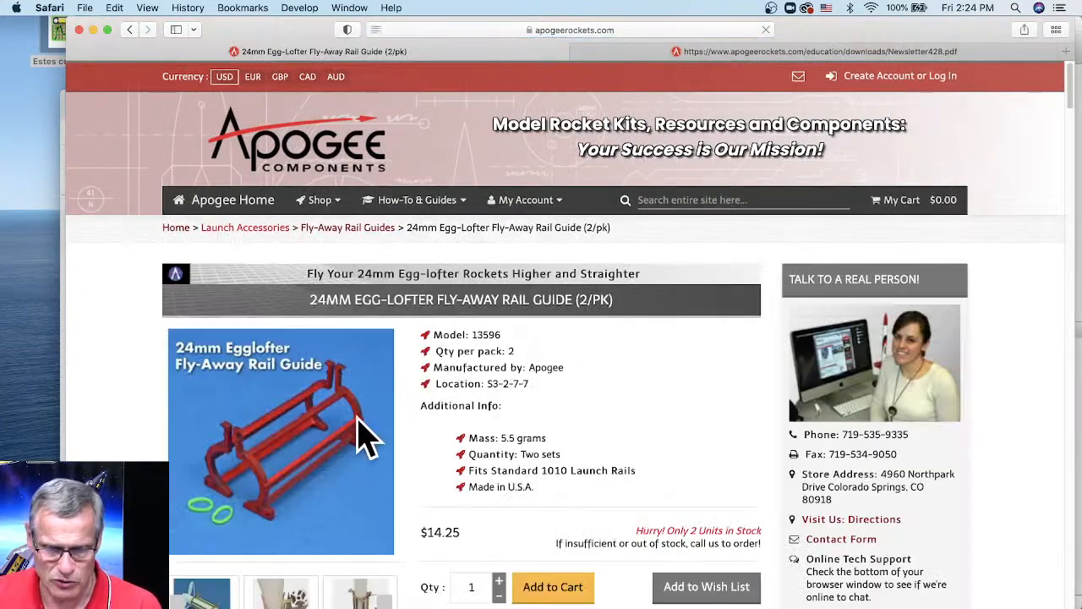
- Enlarge the rail guide's product photo and step through the gallery to image 7 of 12
scroll(561, 339, "down", 5)
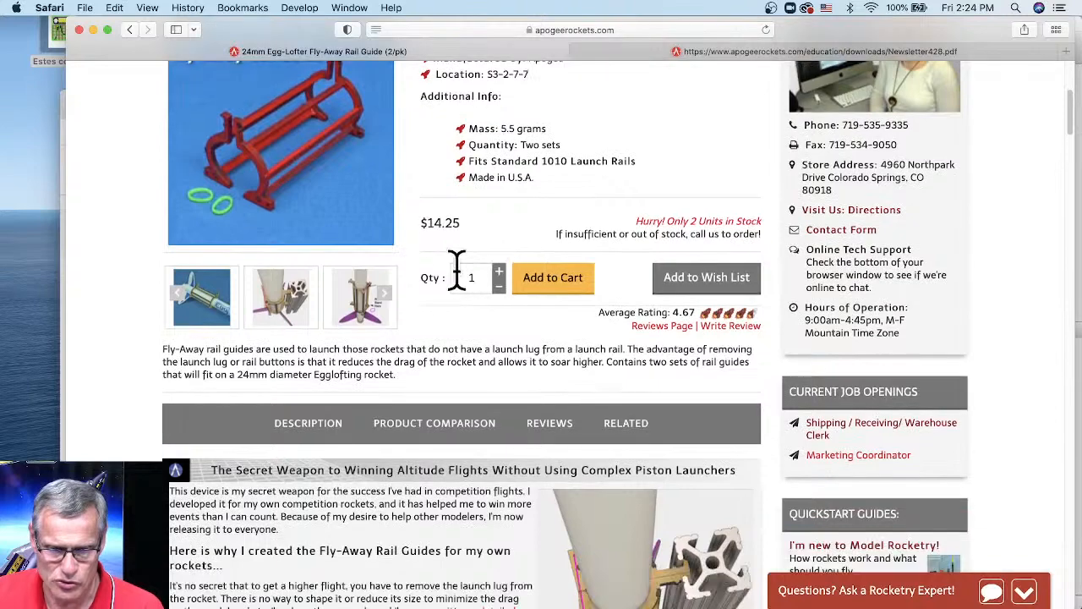
left_click(290, 213)
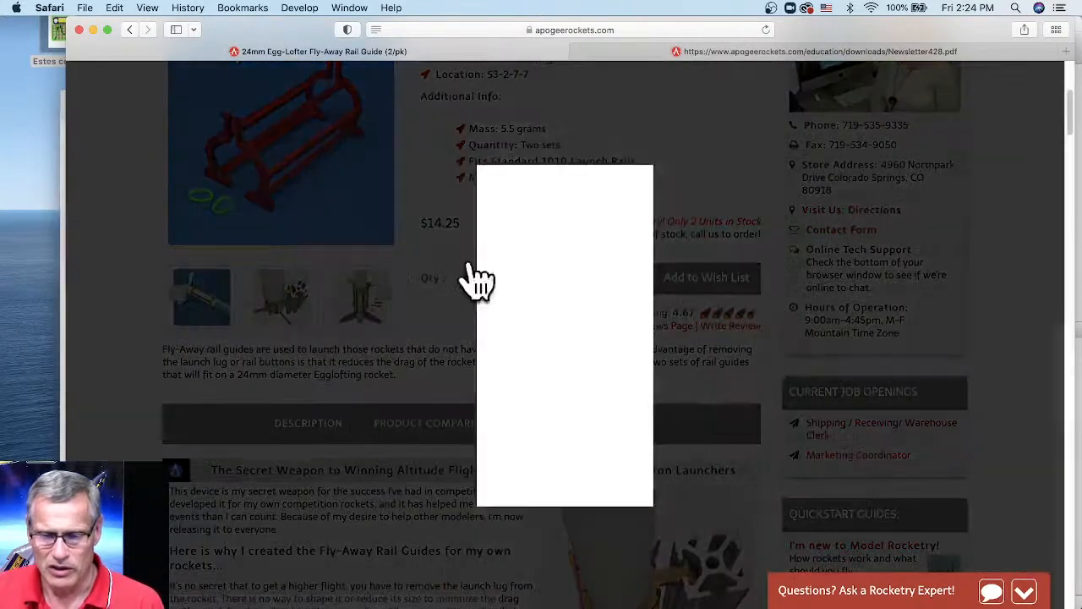
key("Right")
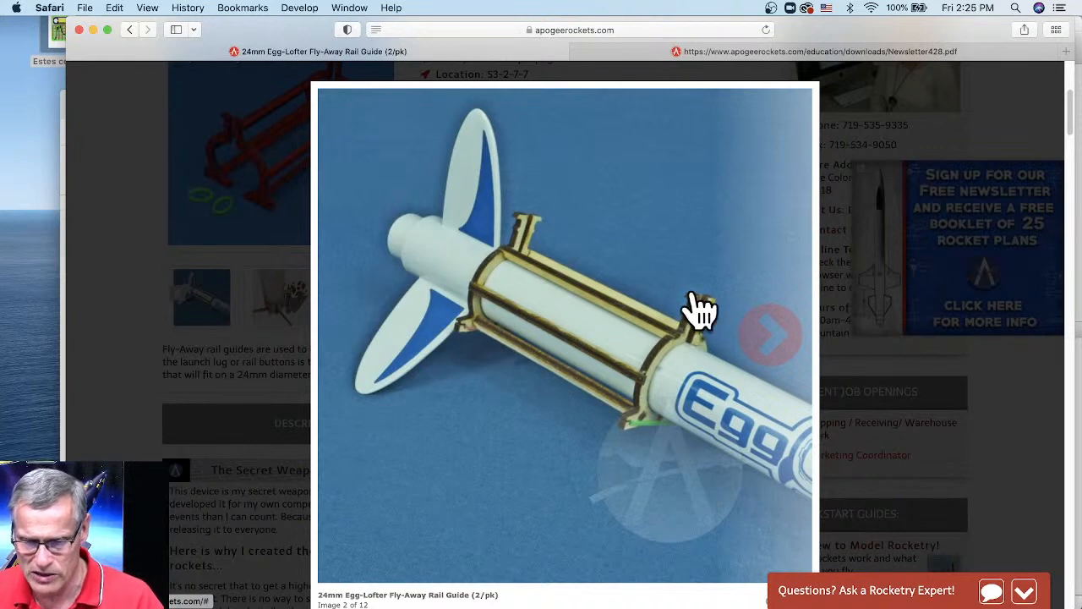
left_click(767, 348)
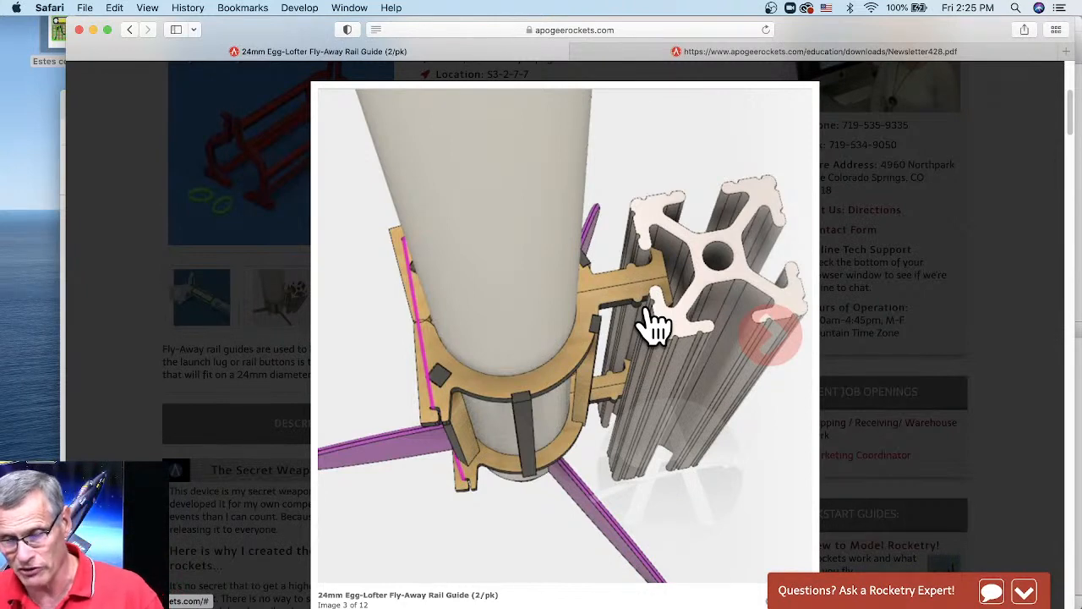
left_click(771, 339)
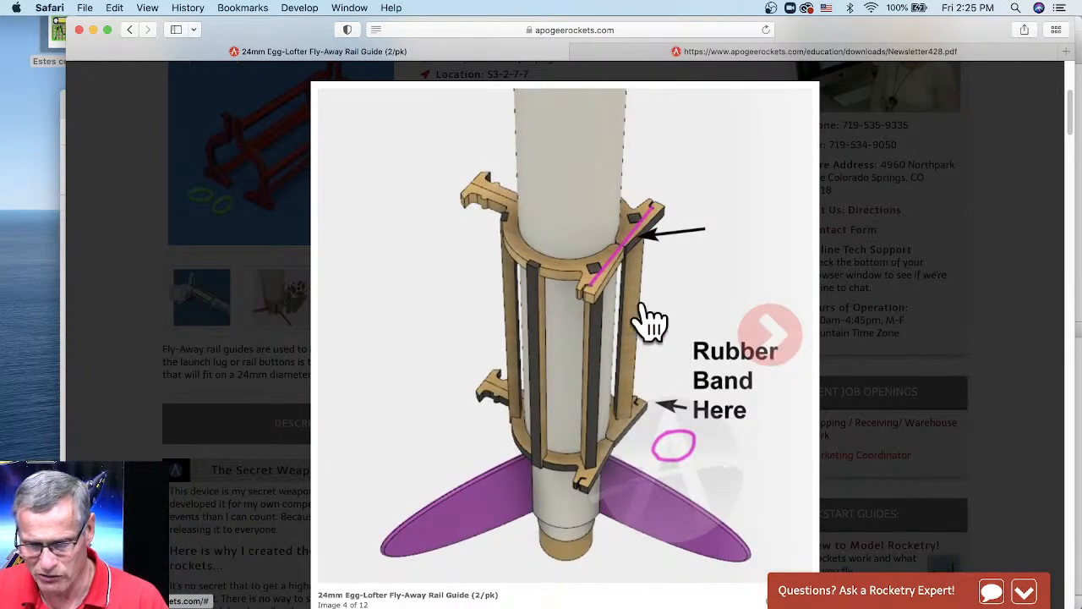
left_click(768, 335)
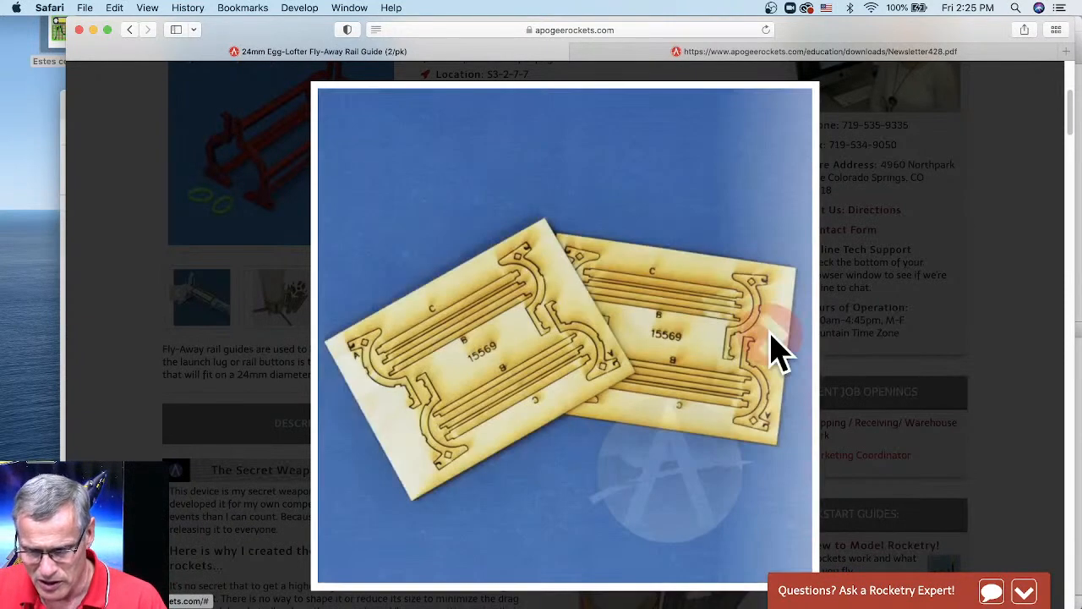
left_click(771, 336)
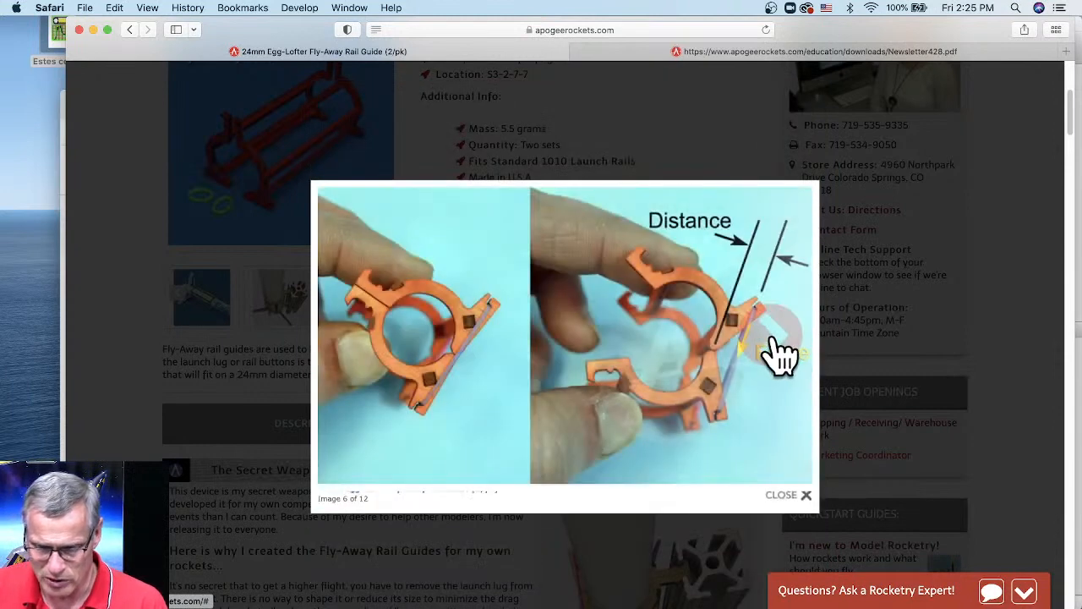
left_click(782, 355)
- Step through the launch and stand-off comparison photos to image 11, then close the gallery
left_click(780, 356)
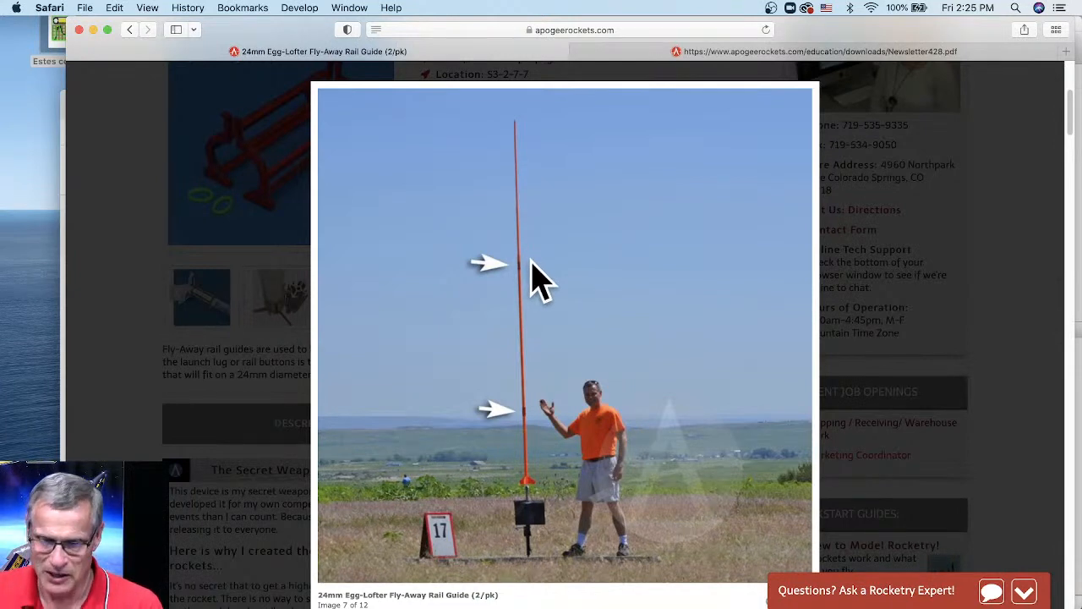
left_click(771, 357)
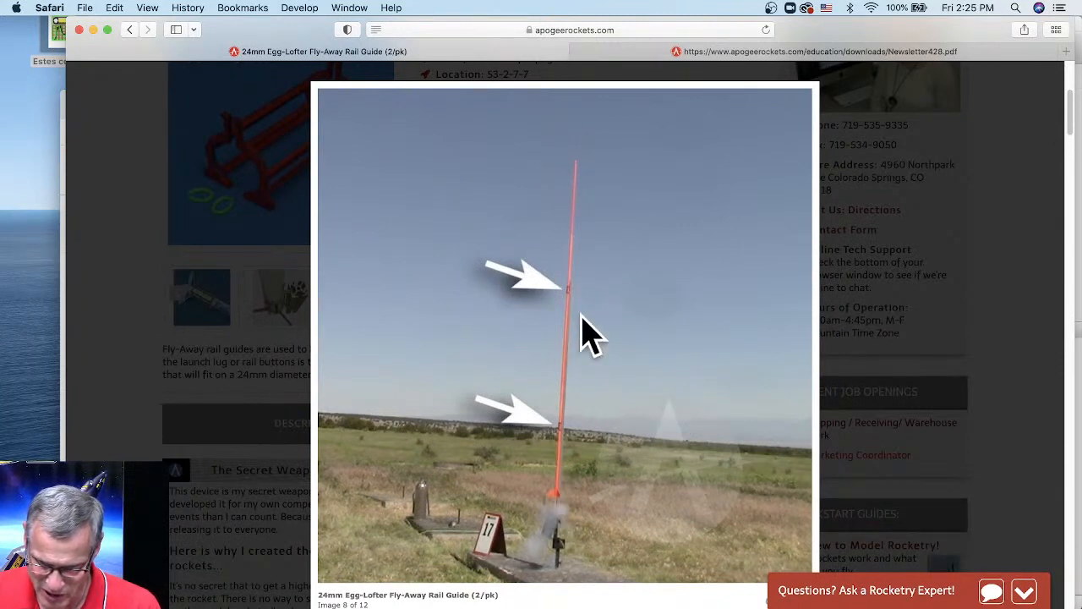
left_click(775, 348)
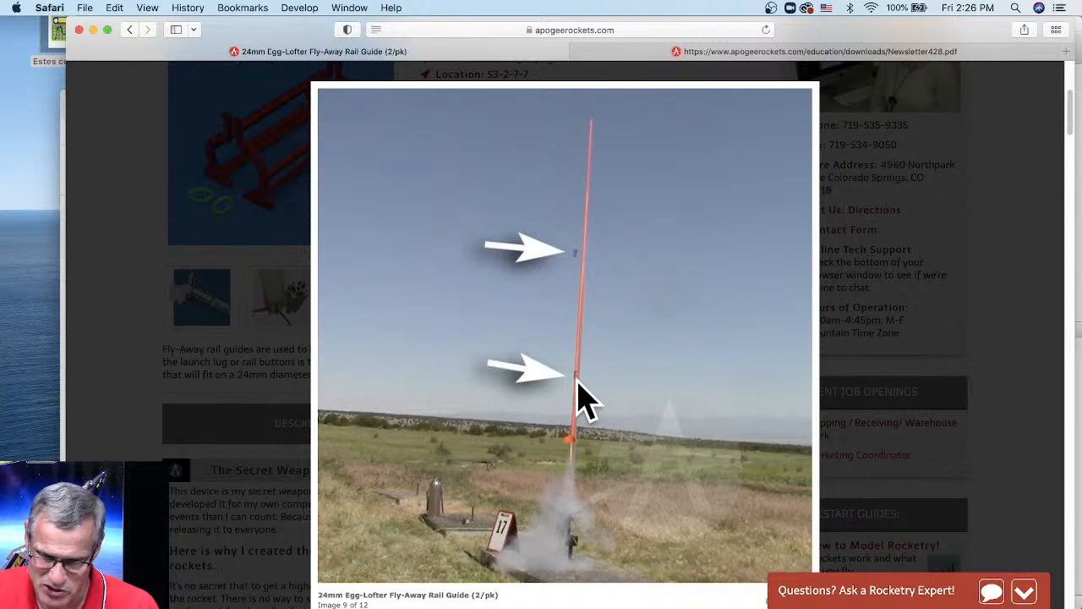
left_click(769, 349)
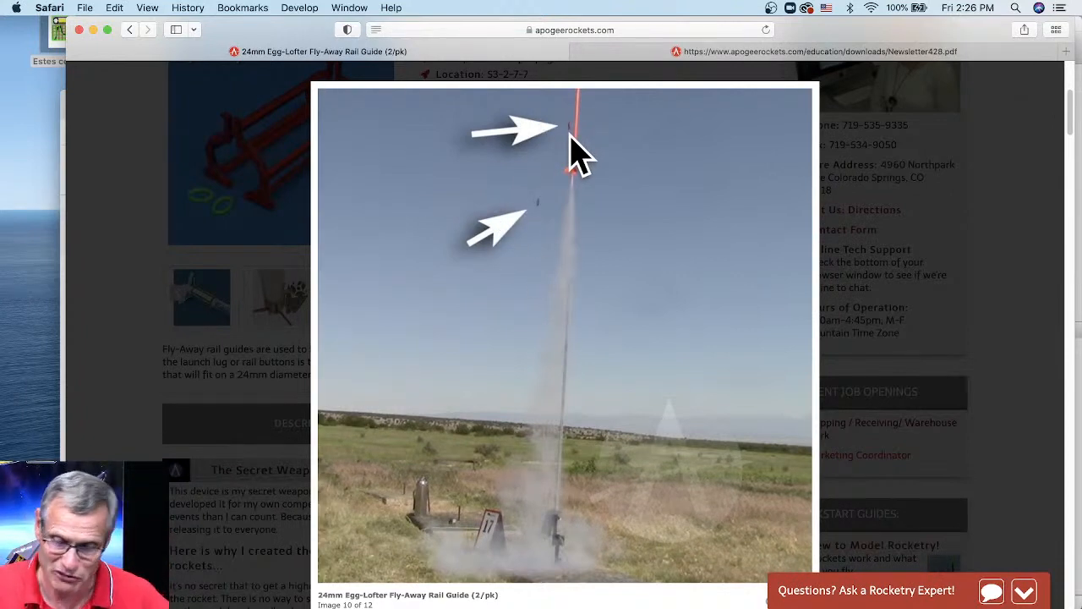
left_click(765, 342)
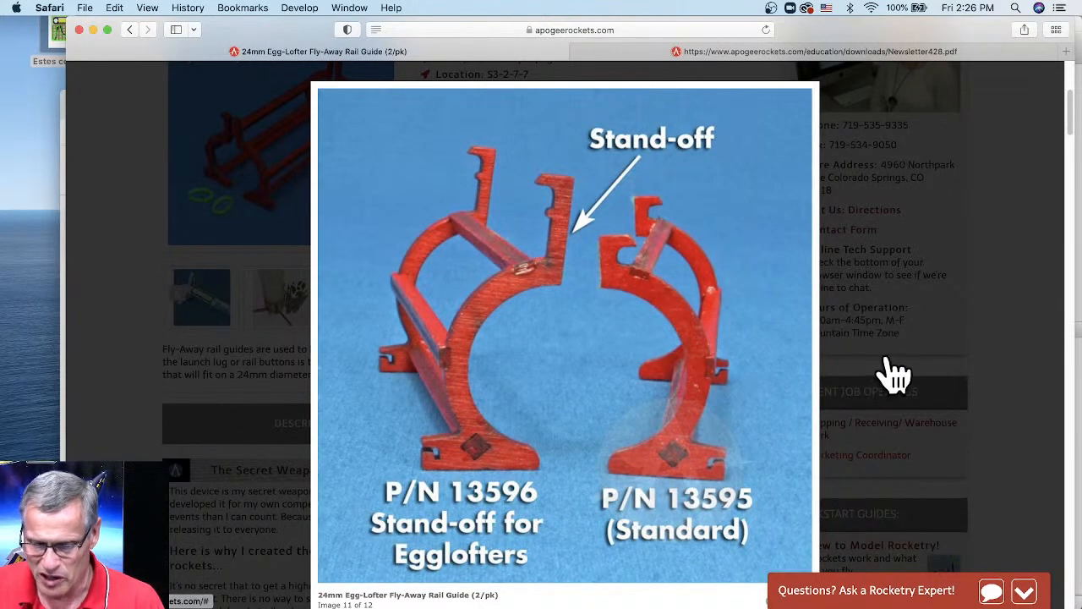
left_click(896, 375)
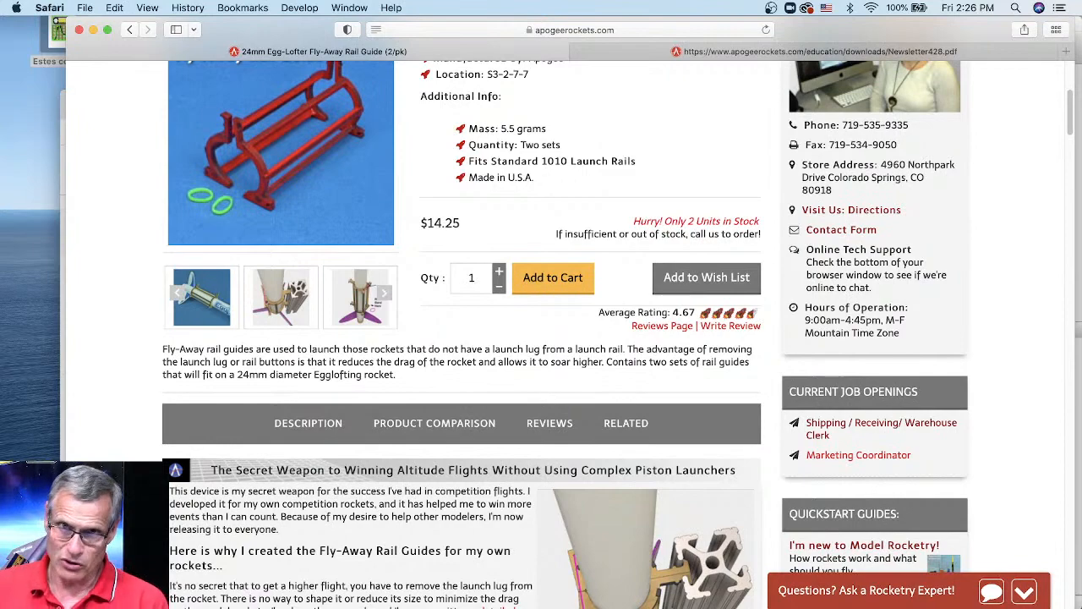
- Minimize the Launch Visualizer, move Safari down, and bring RockSim's Midge simulation results forward
key("super+Tab")
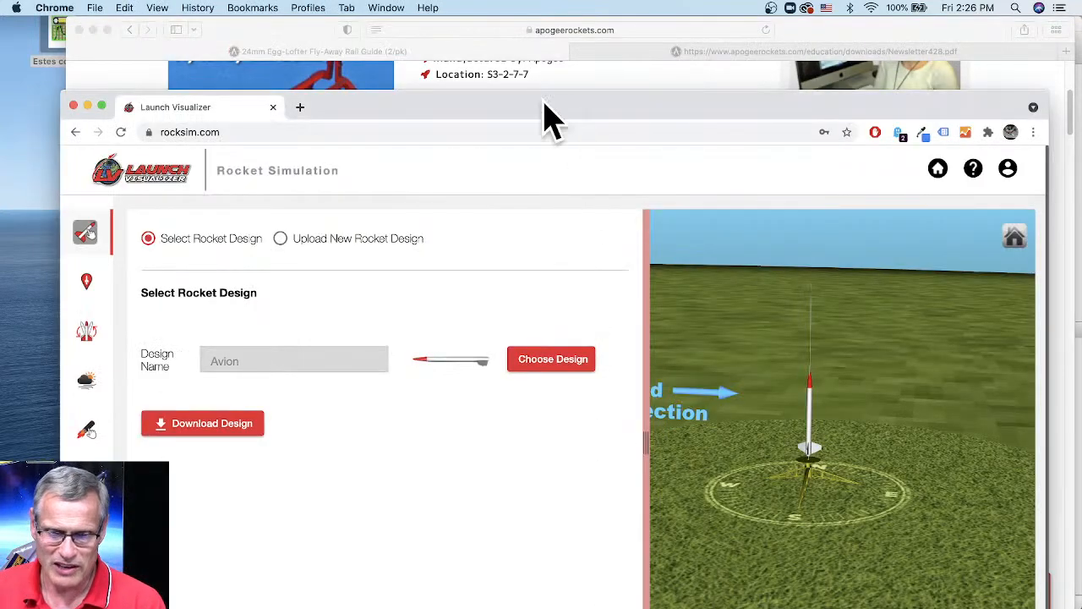
left_click(87, 107)
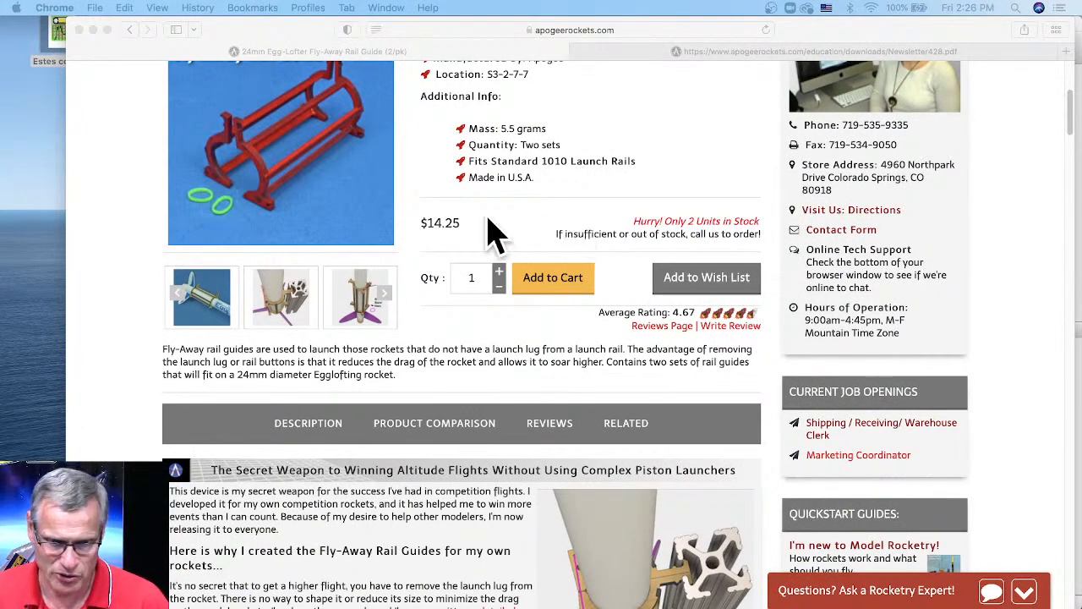
left_click_drag(243, 40, 252, 131)
left_click(482, 44)
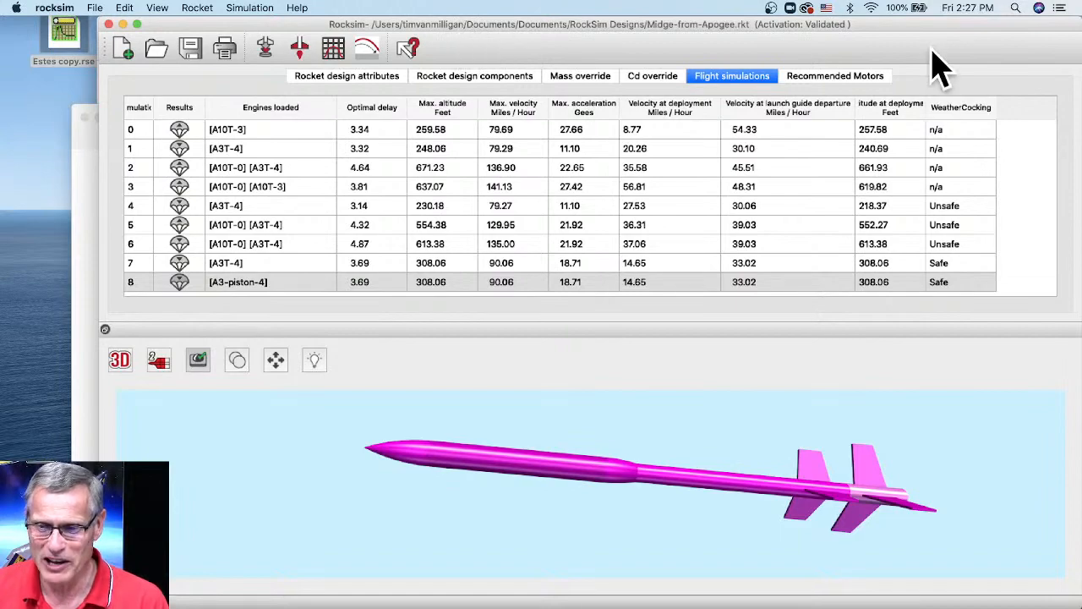
- Delete the A3-piston engine from A3-piston.rse in EngEdit, confirming the deletion
left_click_drag(904, 54, 886, 128)
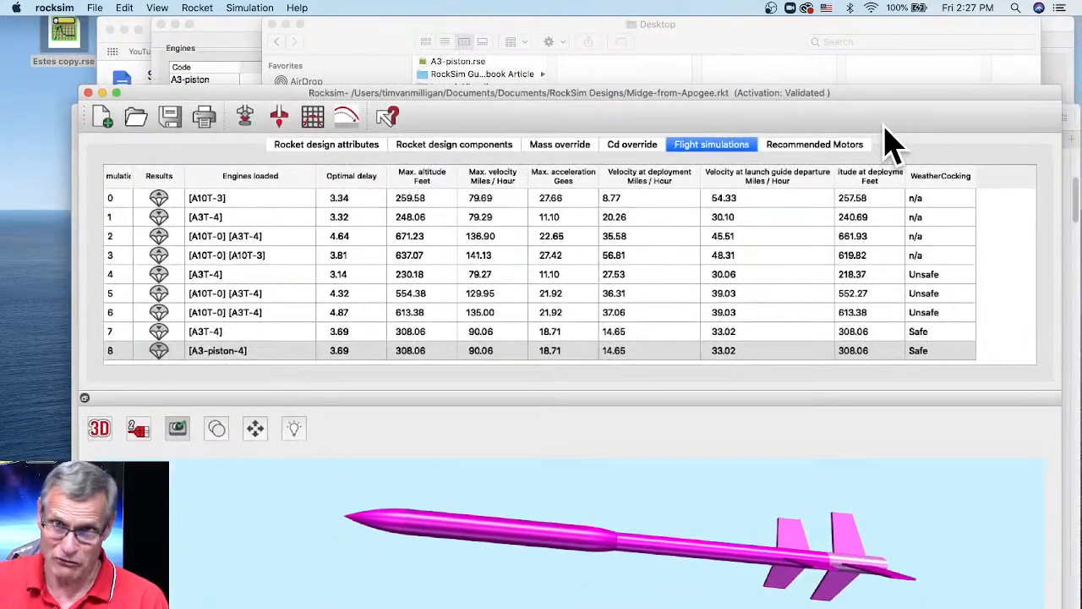
left_click(222, 30)
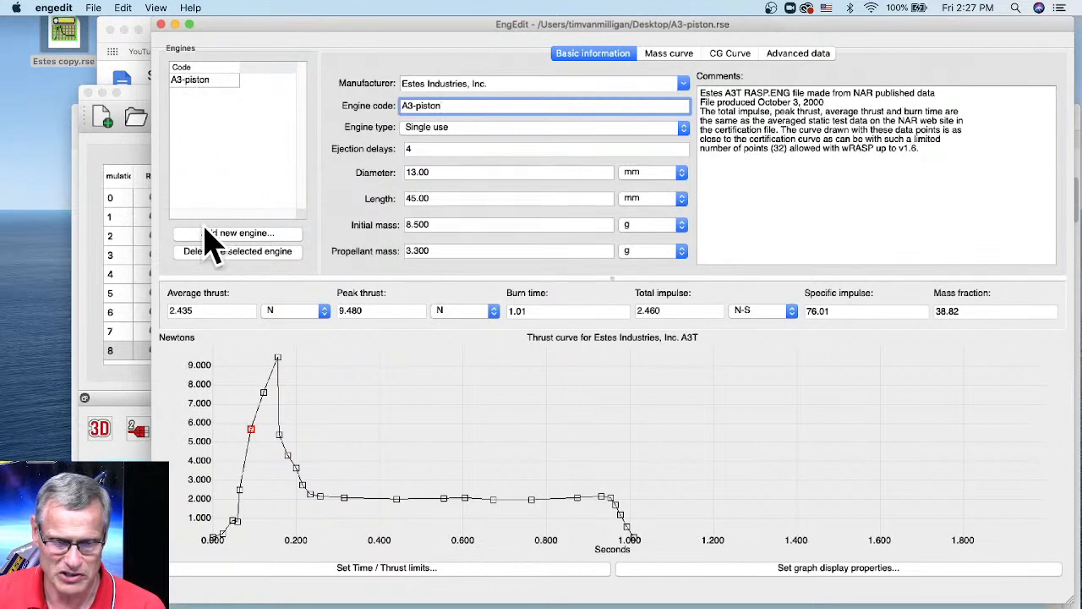
left_click(226, 254)
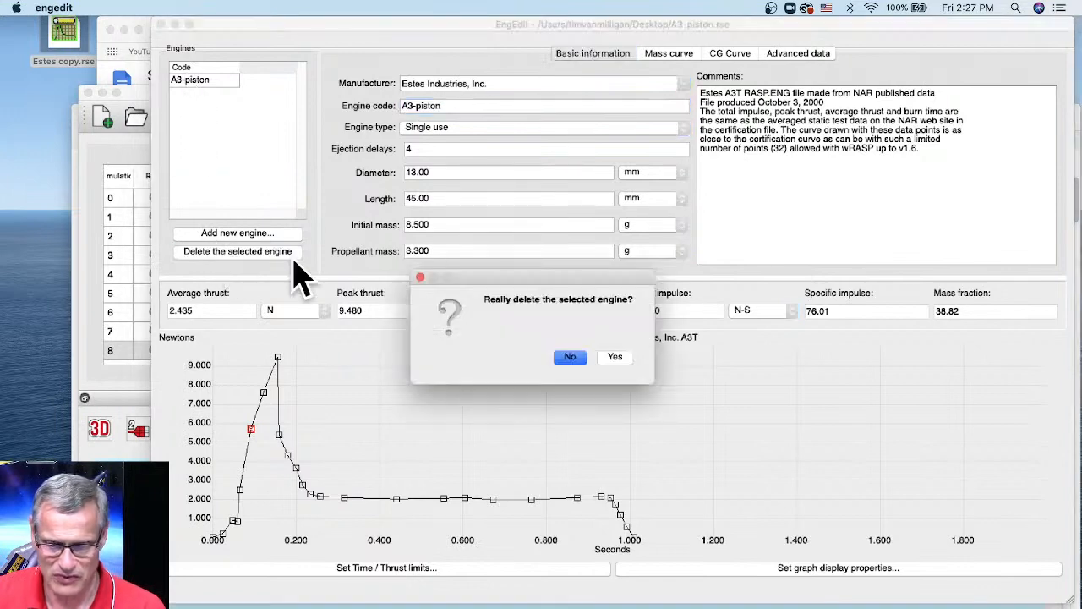
left_click(606, 359)
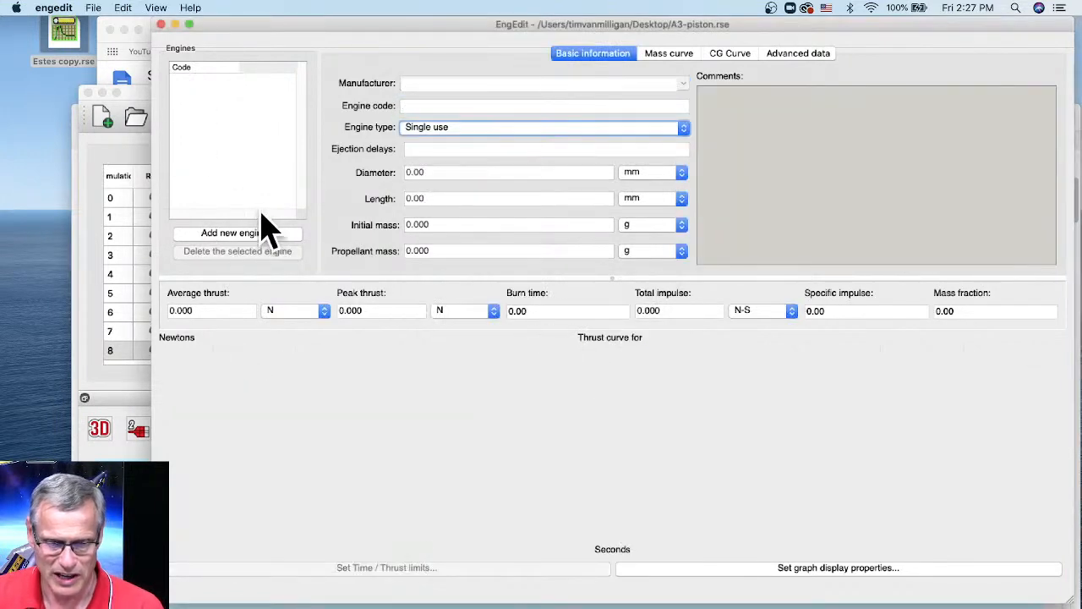
- Add a new engine, showing the time and thrust dialog with 0.00 s and 0.000 N defaults
left_click(233, 236)
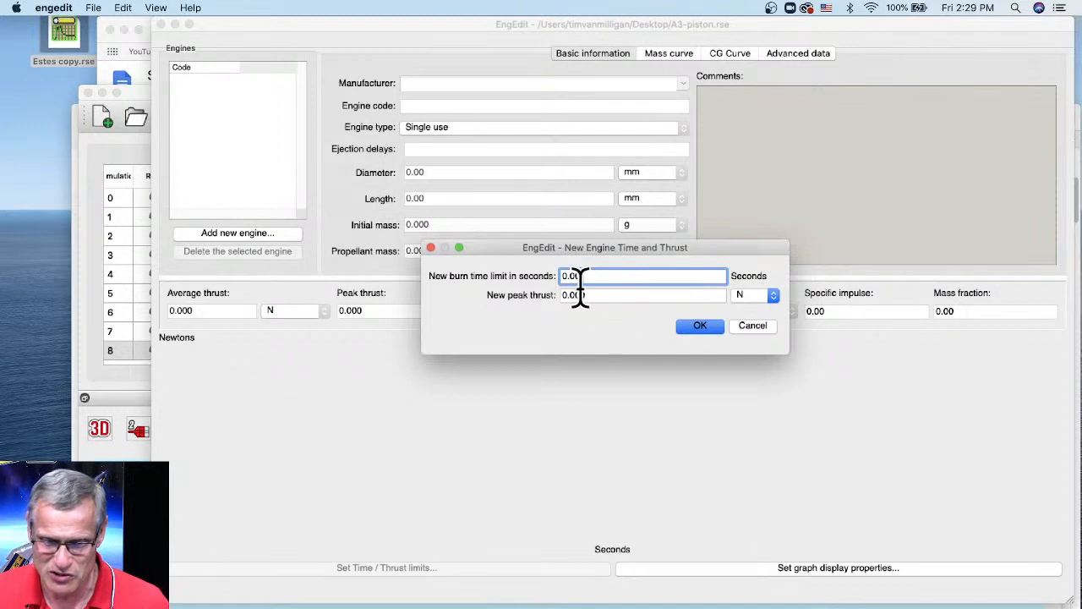
- Give the new engine a 0.1 s burn time limit and 1.0 N peak thrust
left_click_drag(579, 278, 550, 283)
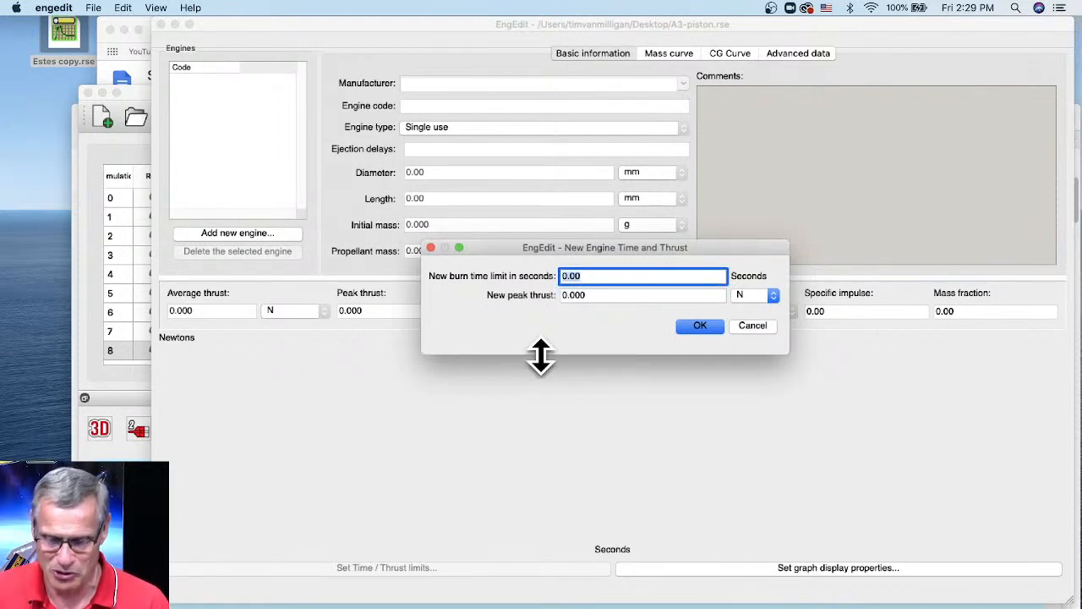
type(".")
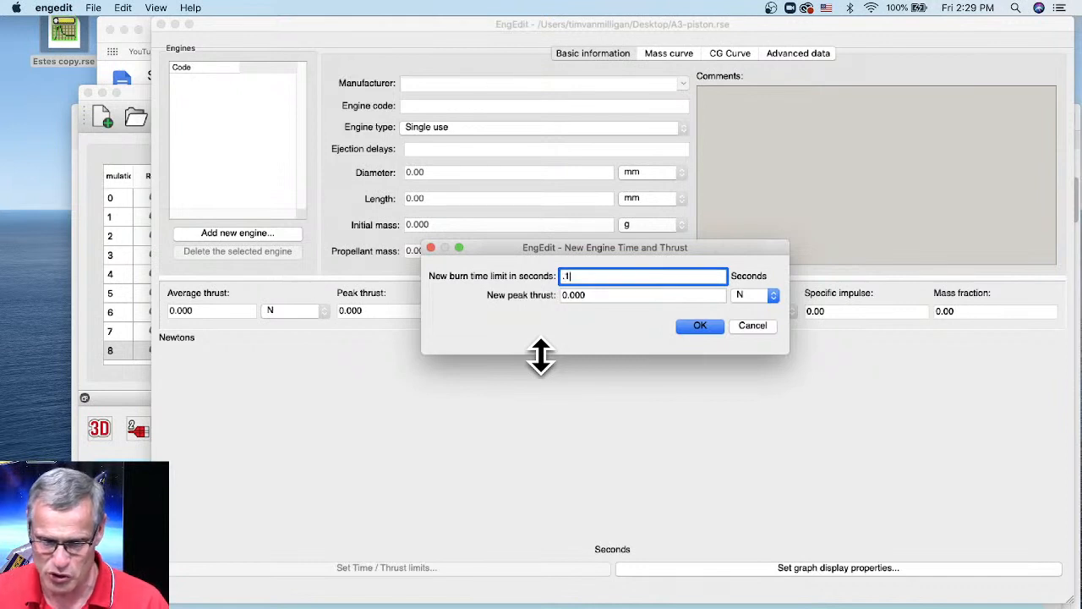
type("1")
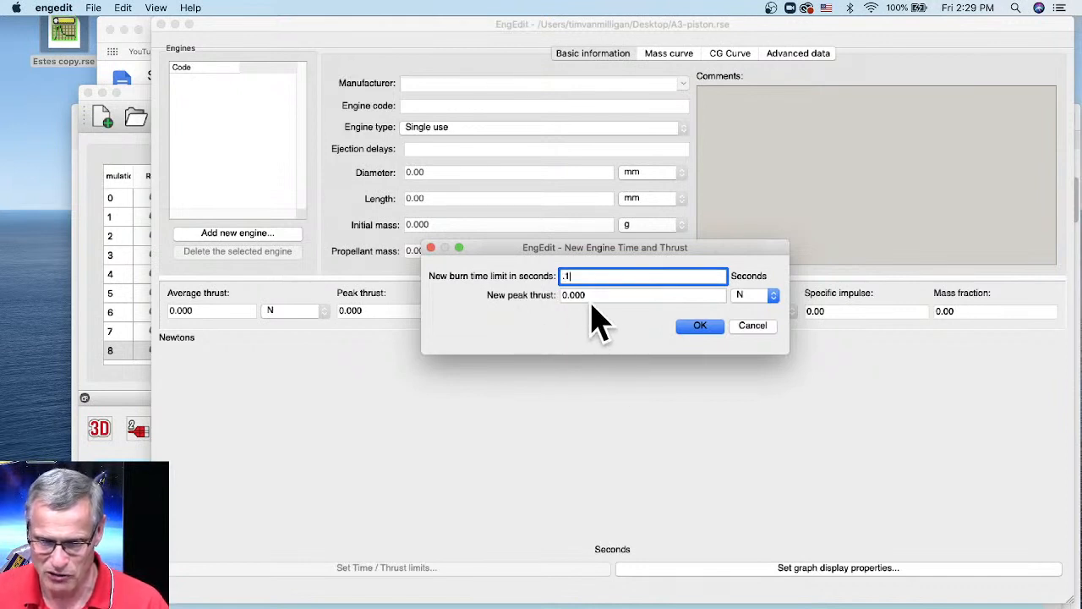
key("Tab")
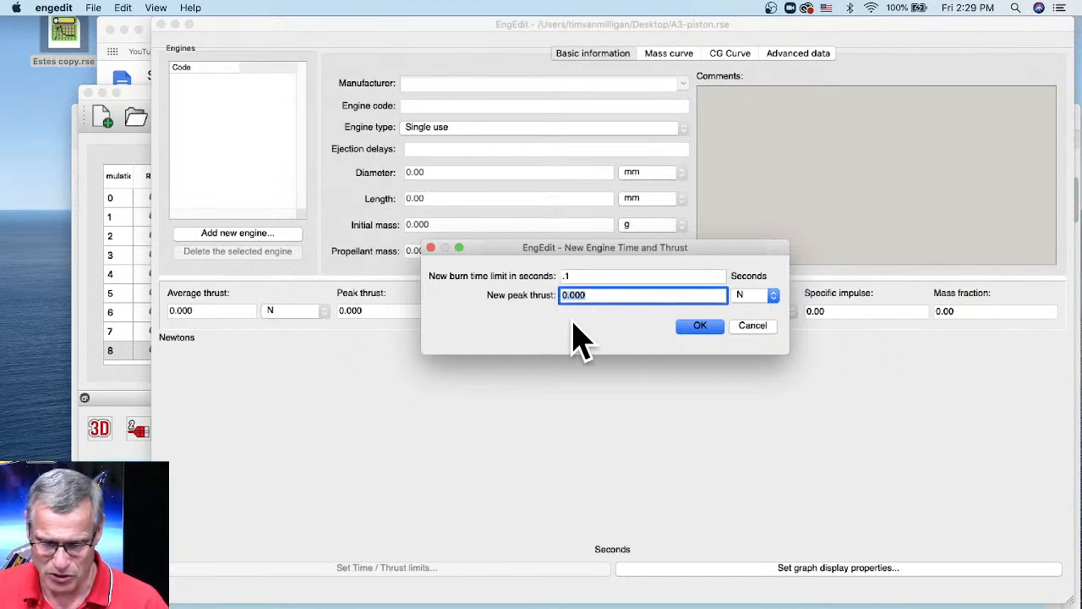
type("1.0")
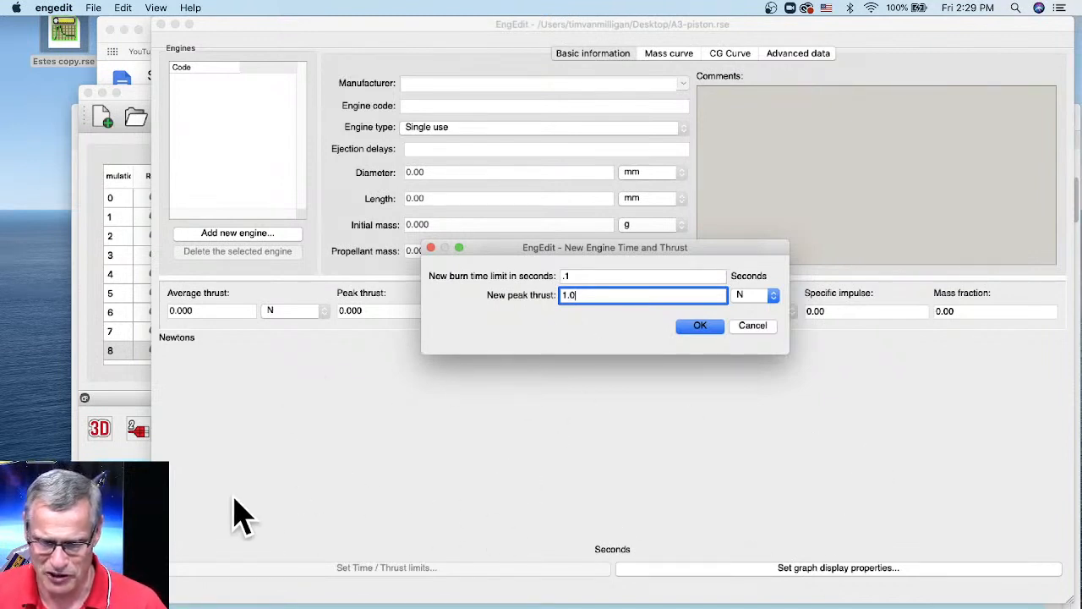
left_click(700, 327)
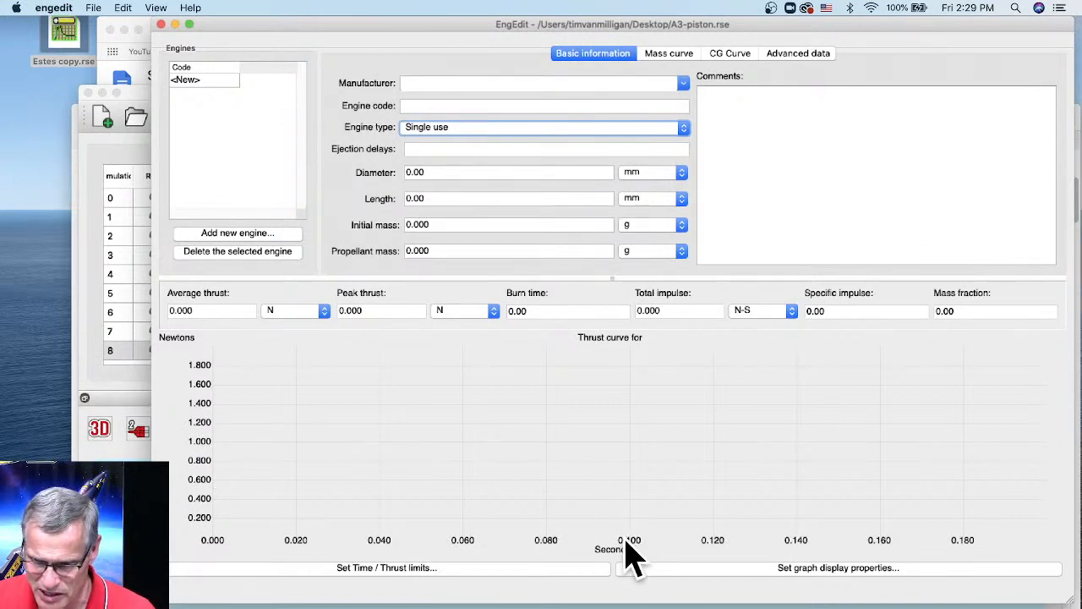
- Draw a thrust curve with its peak lowered to about 0.149 N
left_click(296, 492)
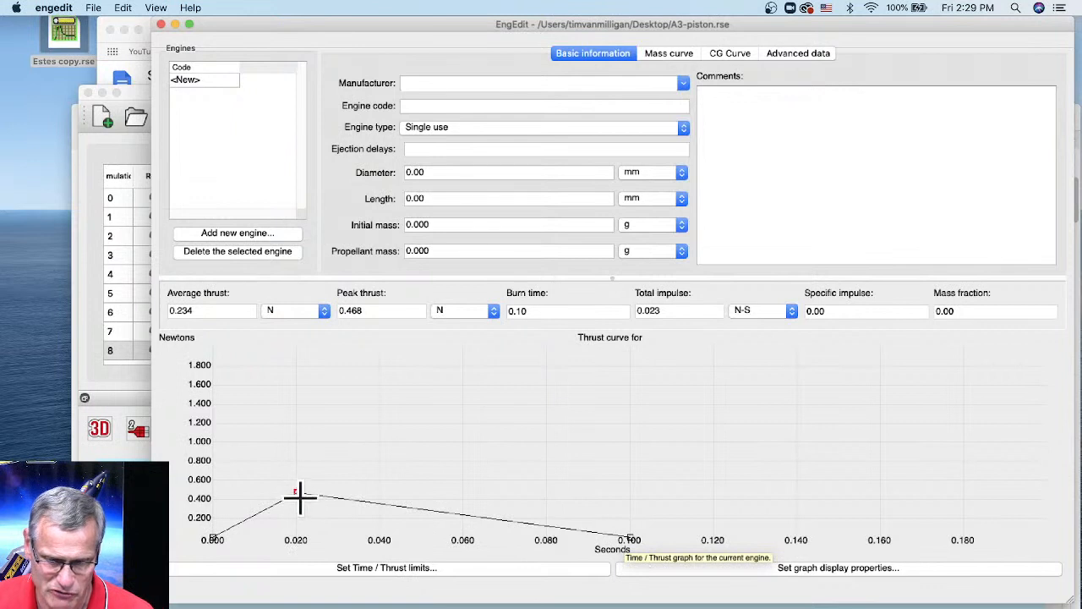
left_click_drag(296, 498, 302, 524)
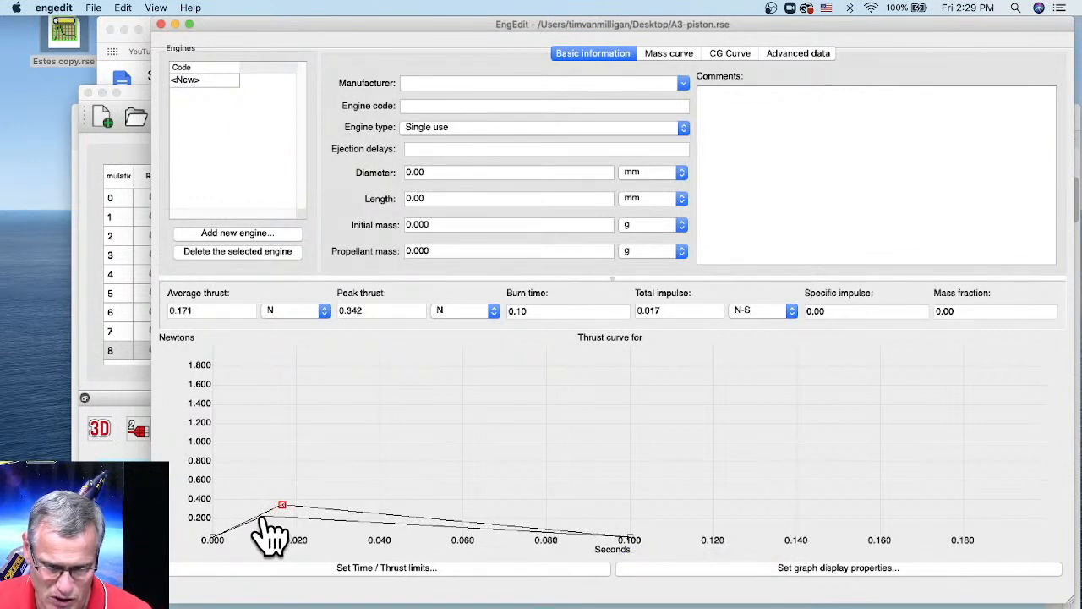
left_click(254, 524)
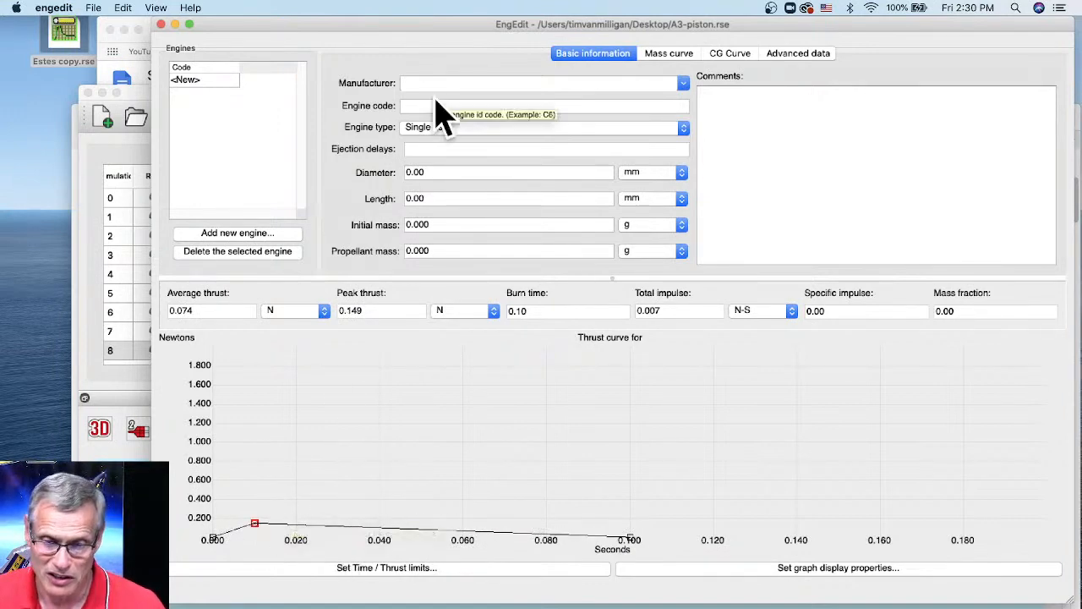
- Set the engine's manufacturer to [AP] Apogee and its code to 'Fake'
left_click(682, 83)
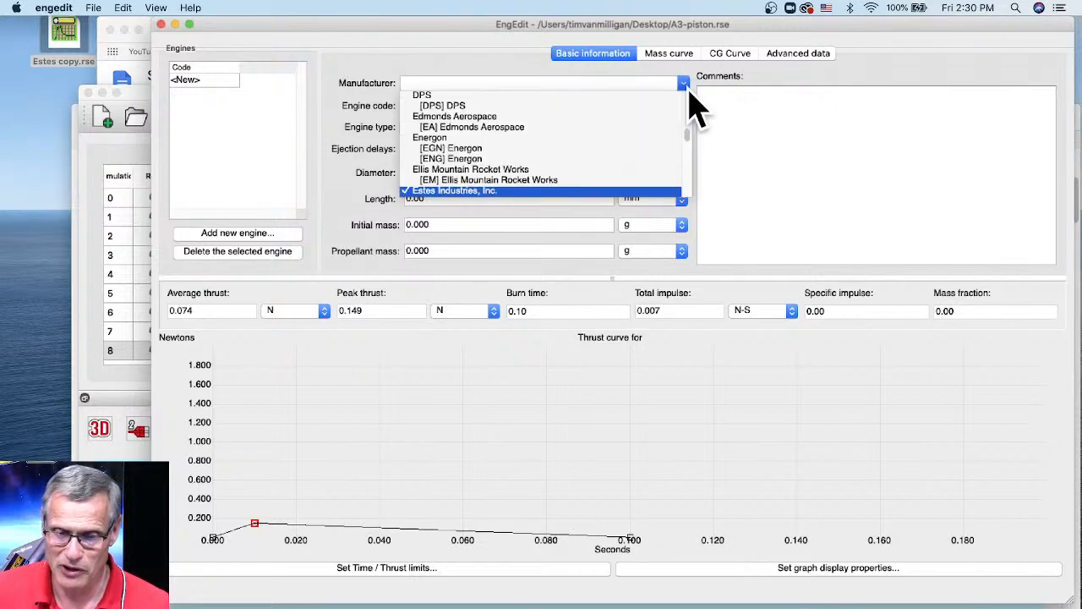
scroll(633, 181, "up", 10)
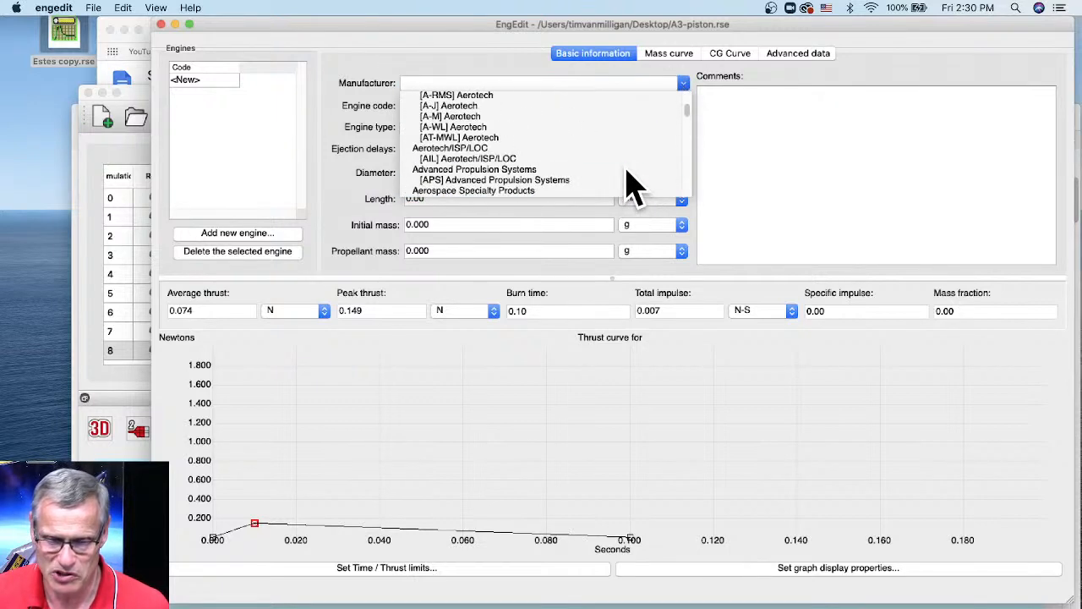
scroll(625, 177, "up", 5)
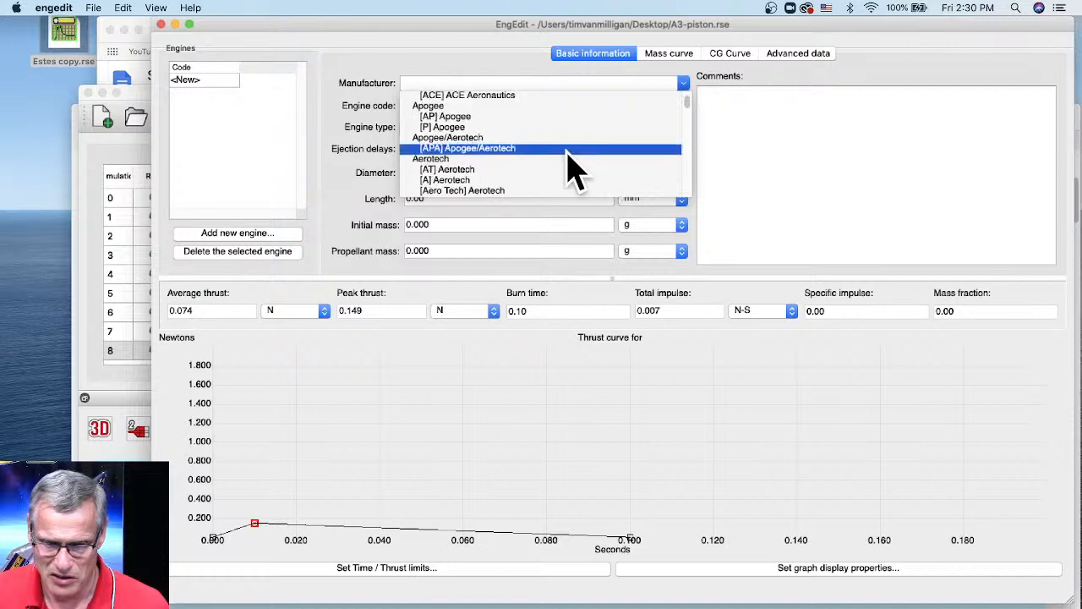
left_click(466, 116)
left_click(437, 105)
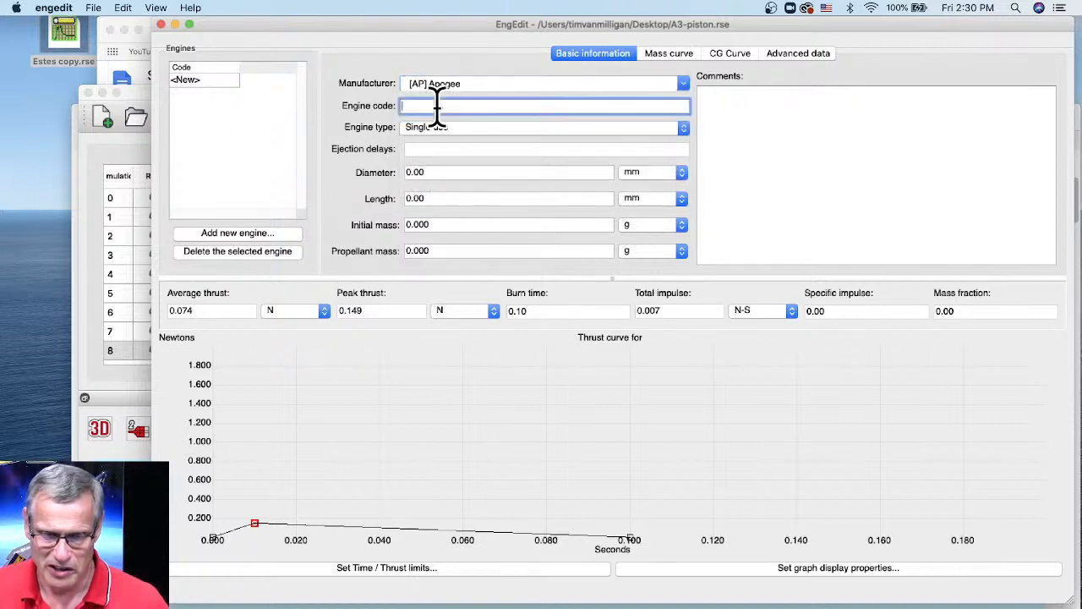
type("Fake")
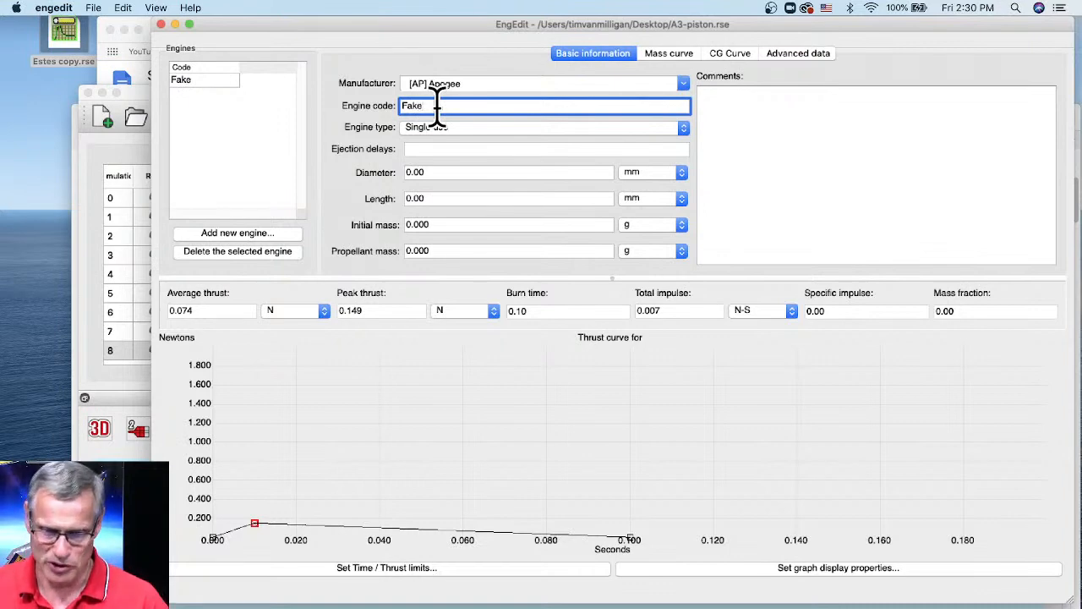
- Enter 0 ejection delay, 13 mm diameter and 70 mm length
left_click(432, 151)
type("0")
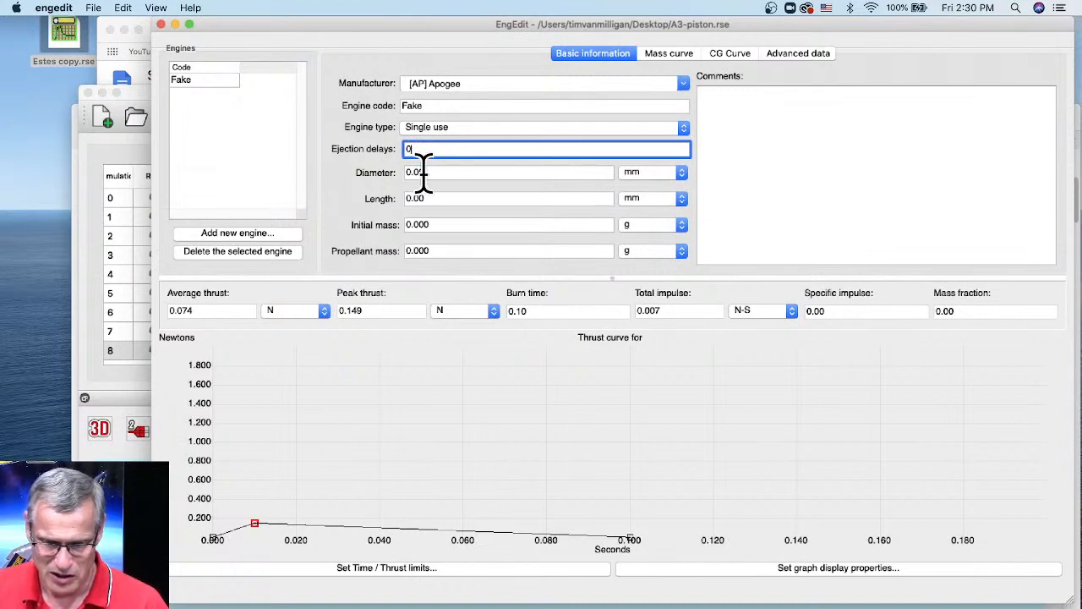
key("Tab")
type("13")
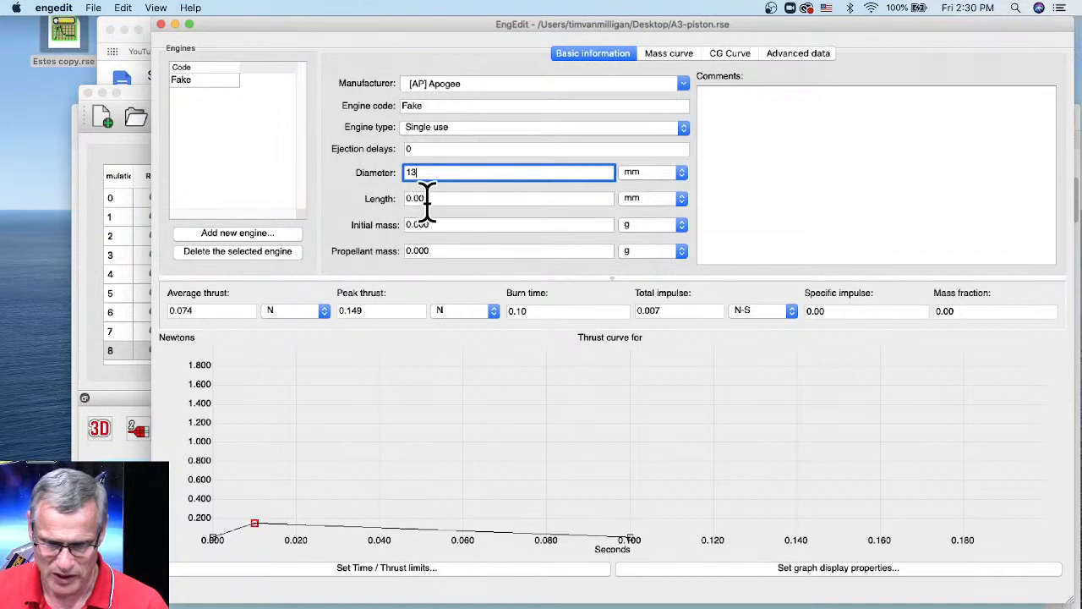
key("Tab")
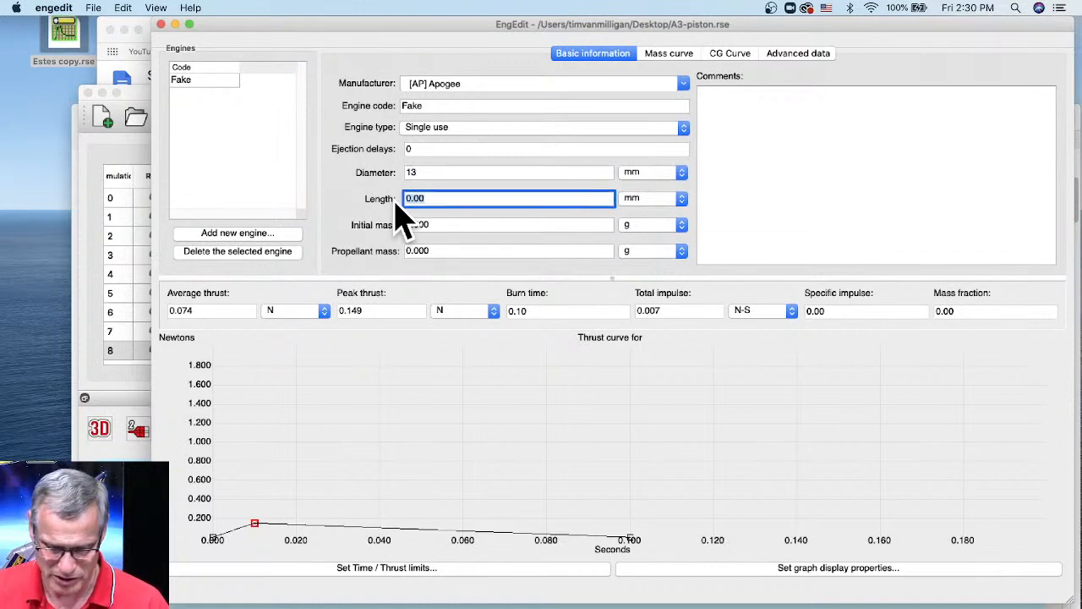
type("70")
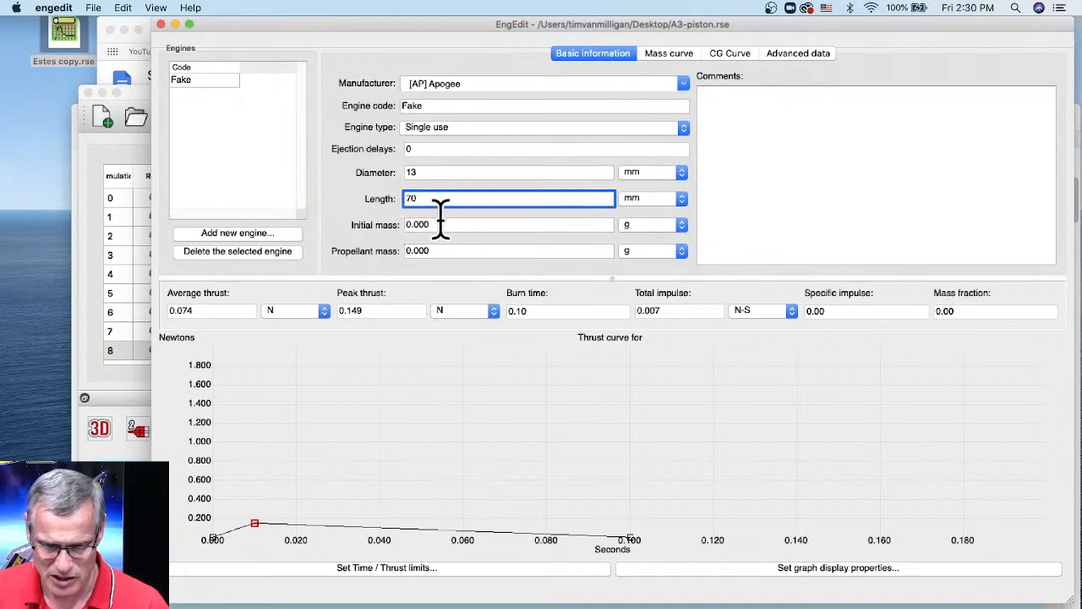
key("Tab")
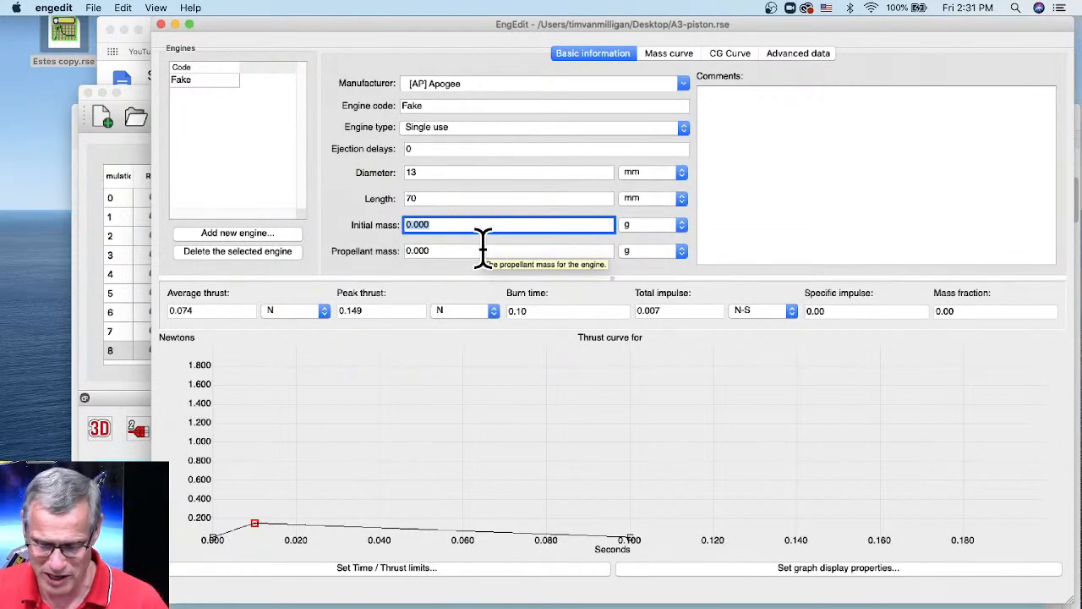
- Enter a first-pass initial mass of .001 g and adjust the propellant mass
key("BackSpace")
type(".0")
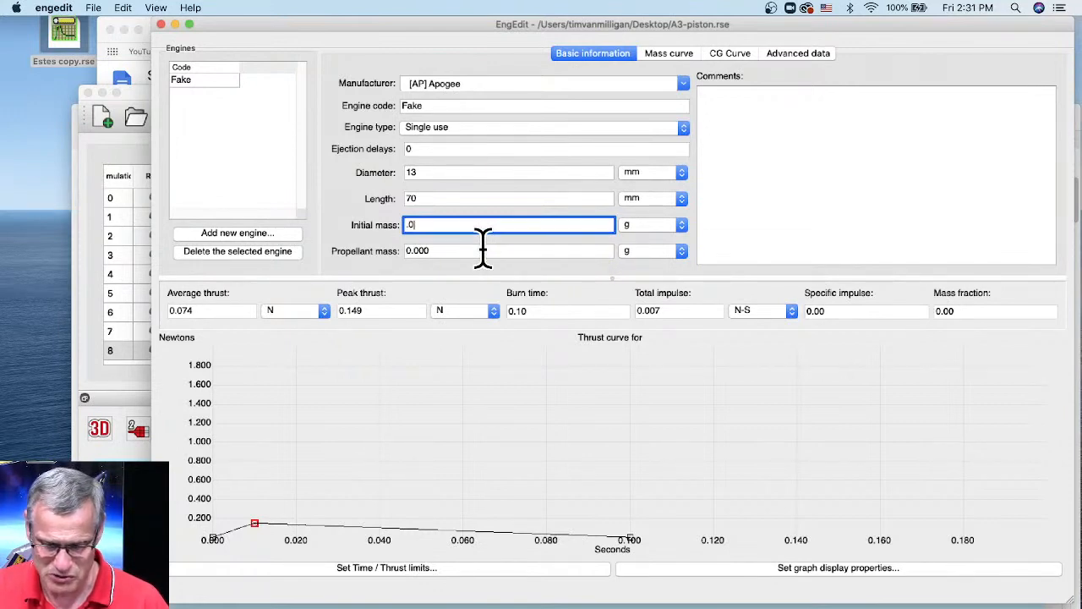
type("01")
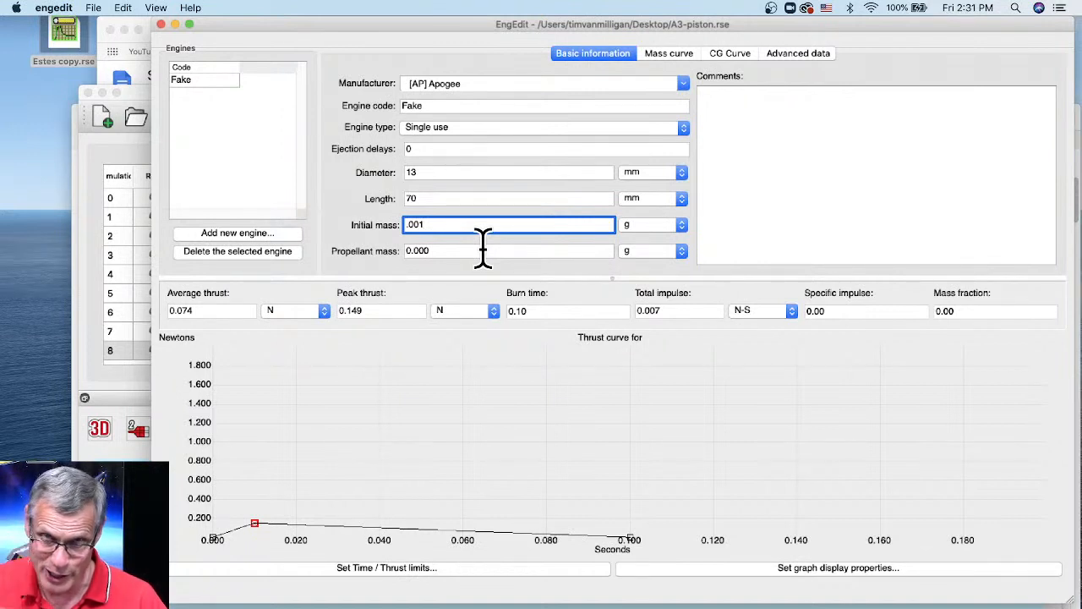
left_click(433, 250)
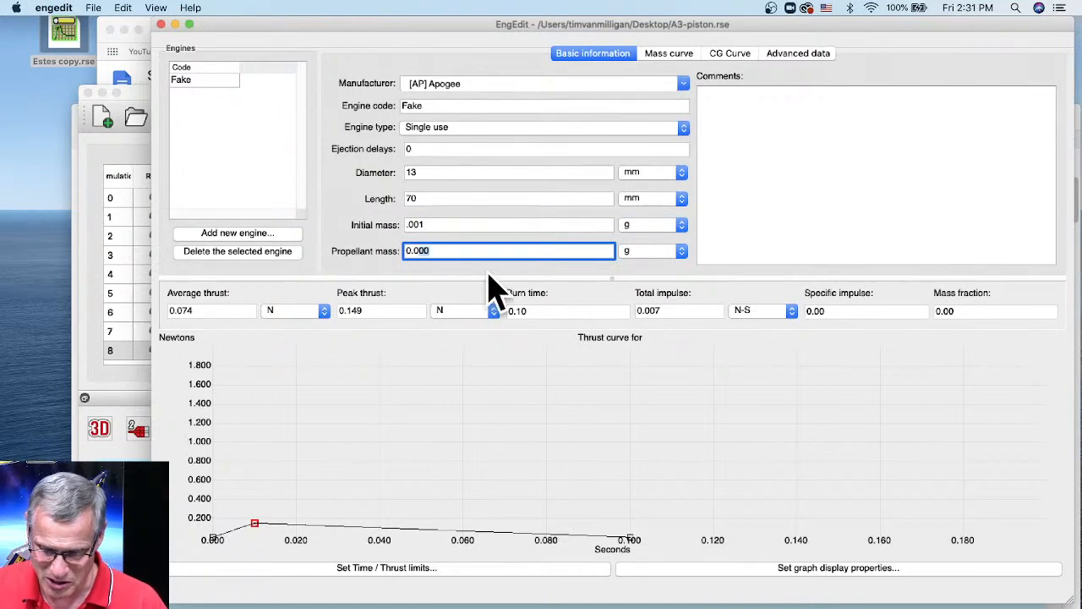
key("BackSpace")
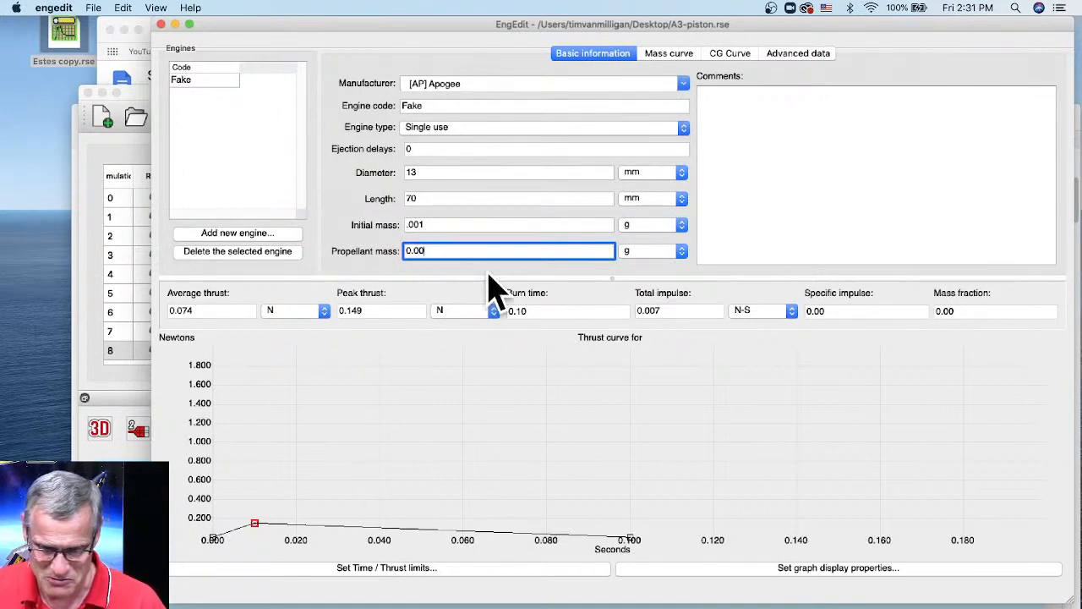
type("2")
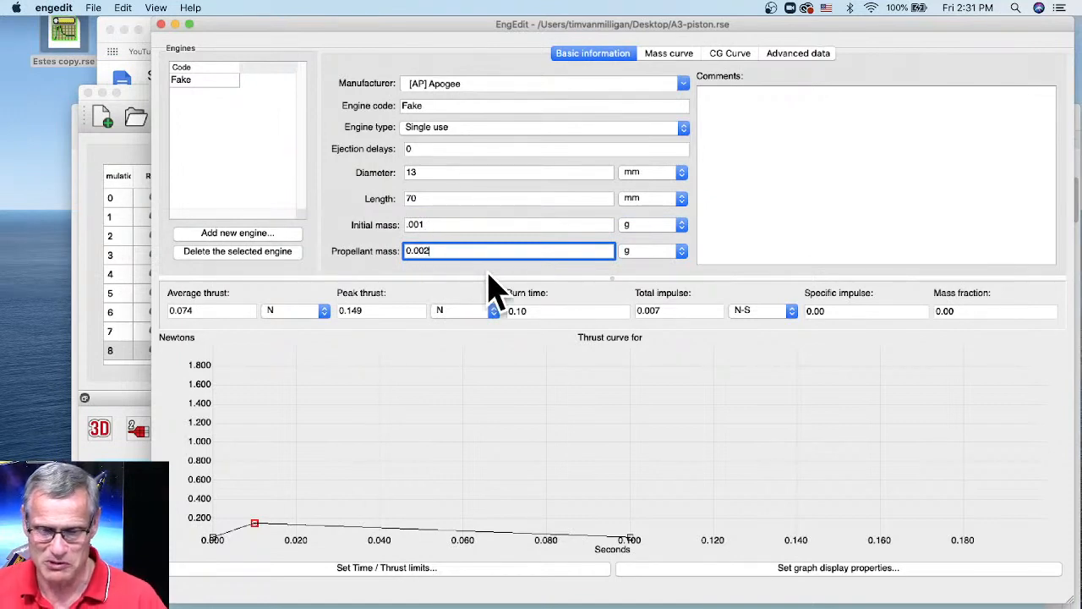
key("Tab")
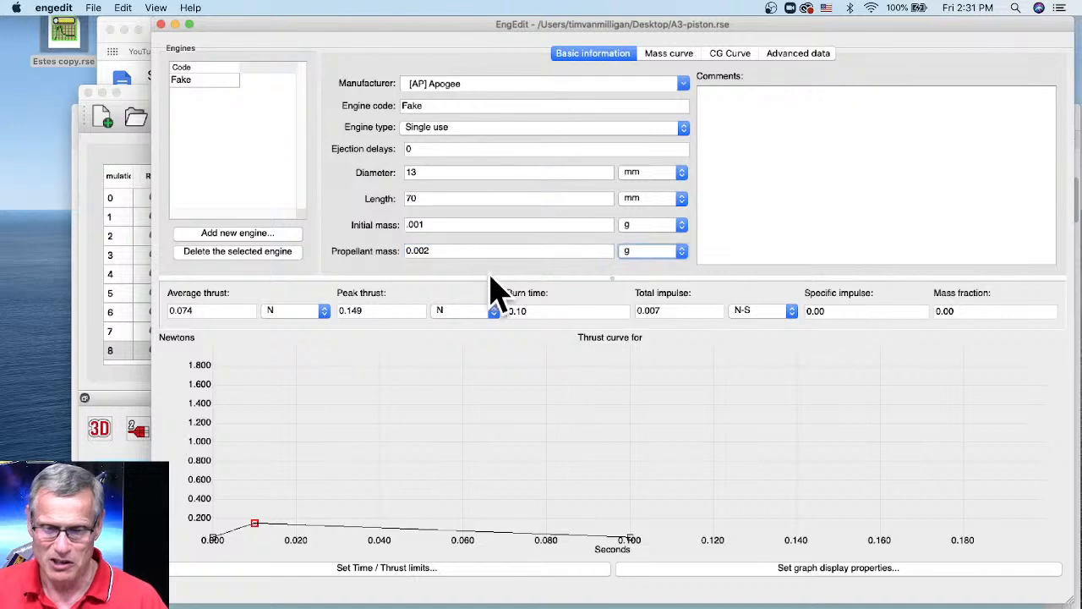
- Correct initial mass to 0.002 g and propellant mass to 0.001 g, and comment 'for doing weird simulations'
left_click(416, 224)
type(".002")
left_click(425, 250)
key("BackSpace")
type("1")
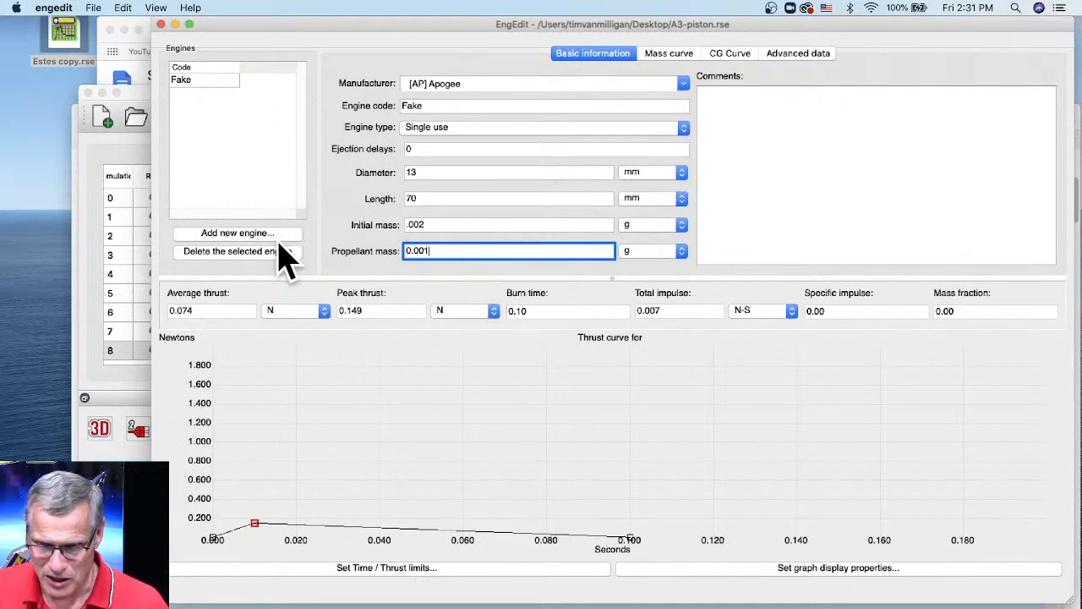
left_click(722, 112)
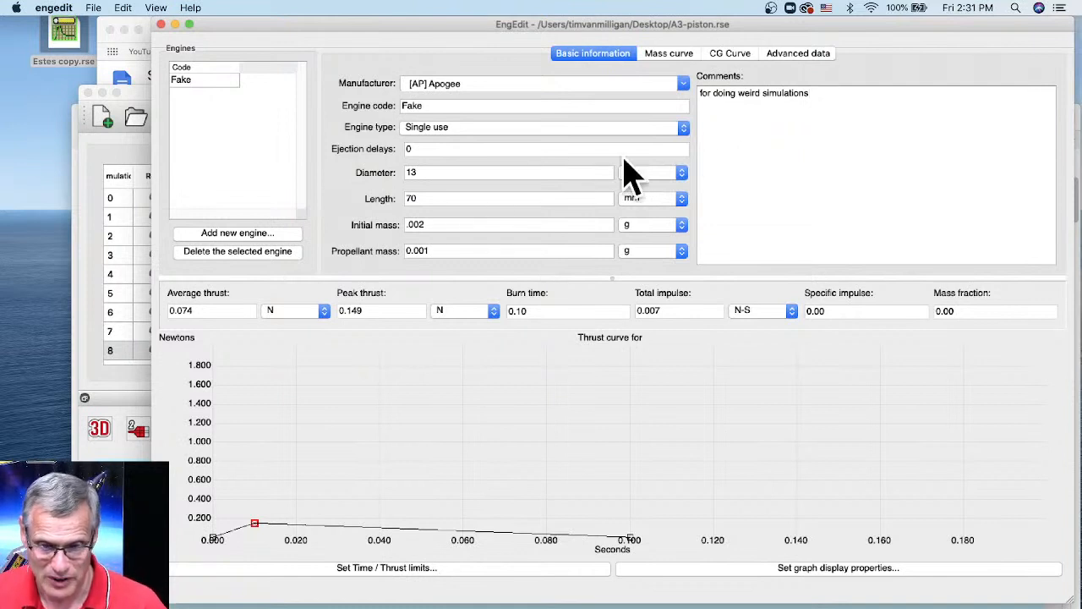
left_click(95, 8)
- Try saving the engine as Fake.rse in RockSim format, then dismiss the read-only error
left_click(123, 84)
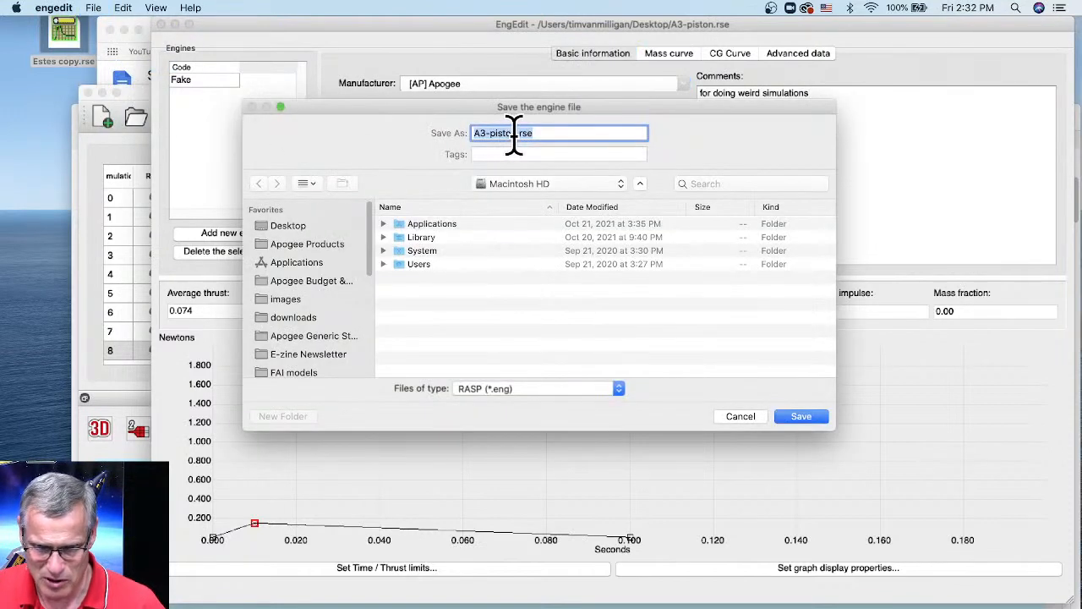
left_click_drag(517, 135, 433, 113)
type("Fake")
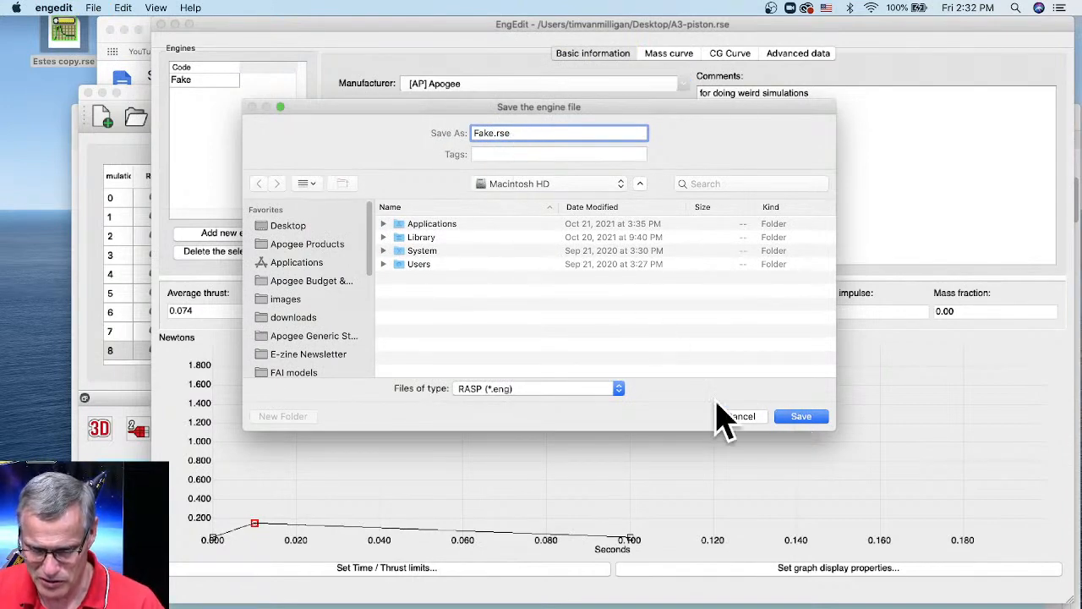
left_click(517, 391)
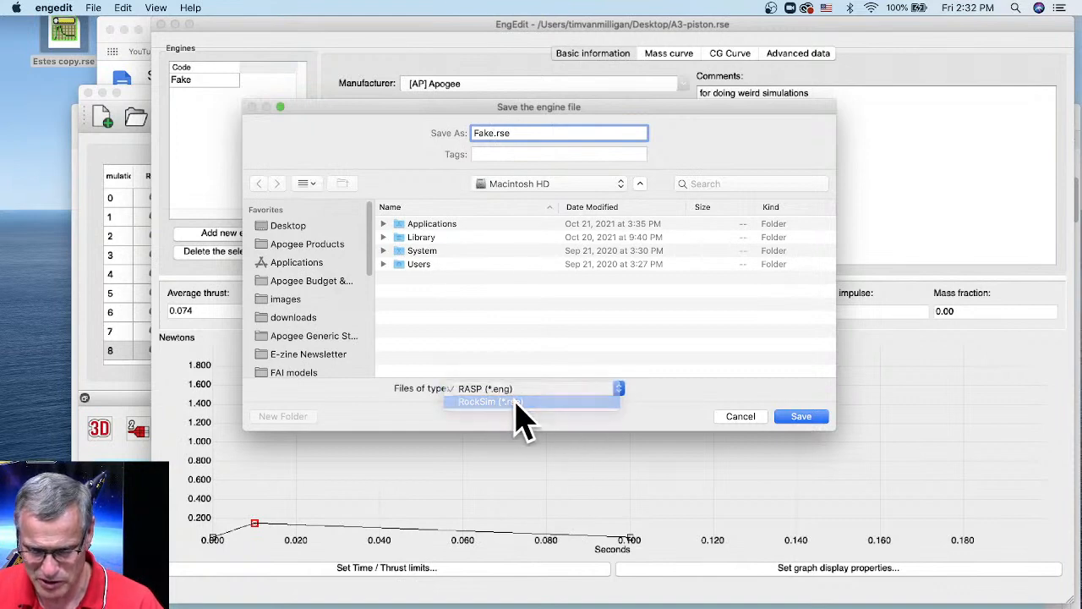
left_click(518, 402)
left_click(802, 418)
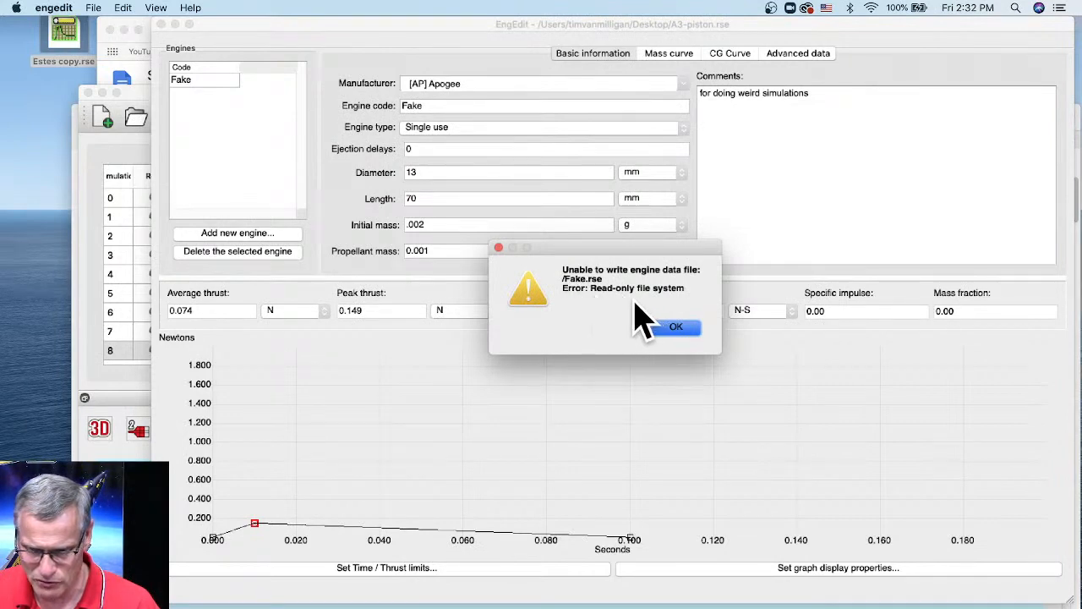
left_click(677, 327)
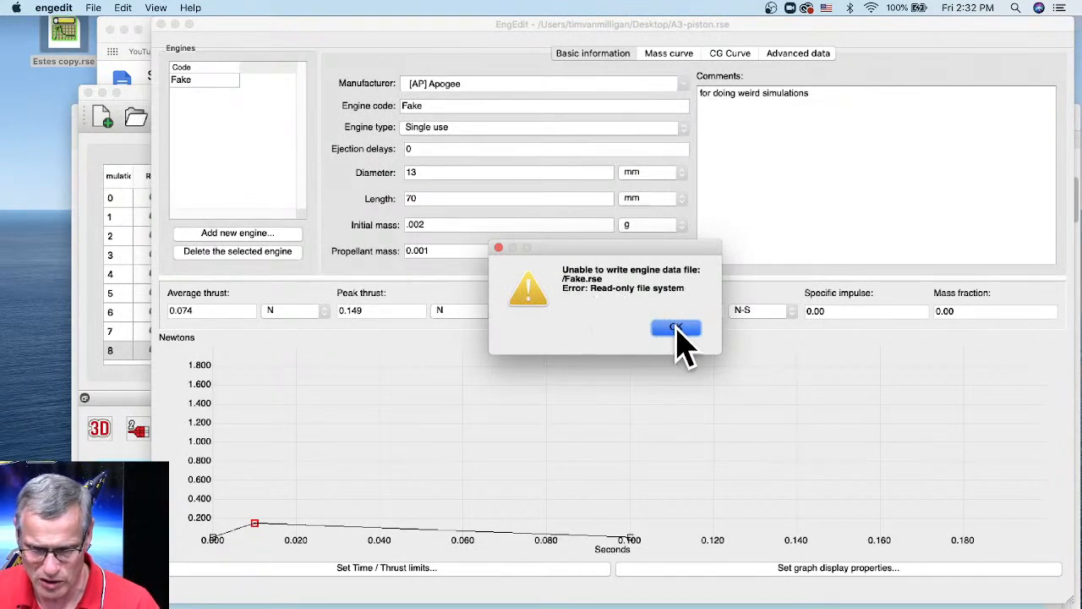
left_click(99, 8)
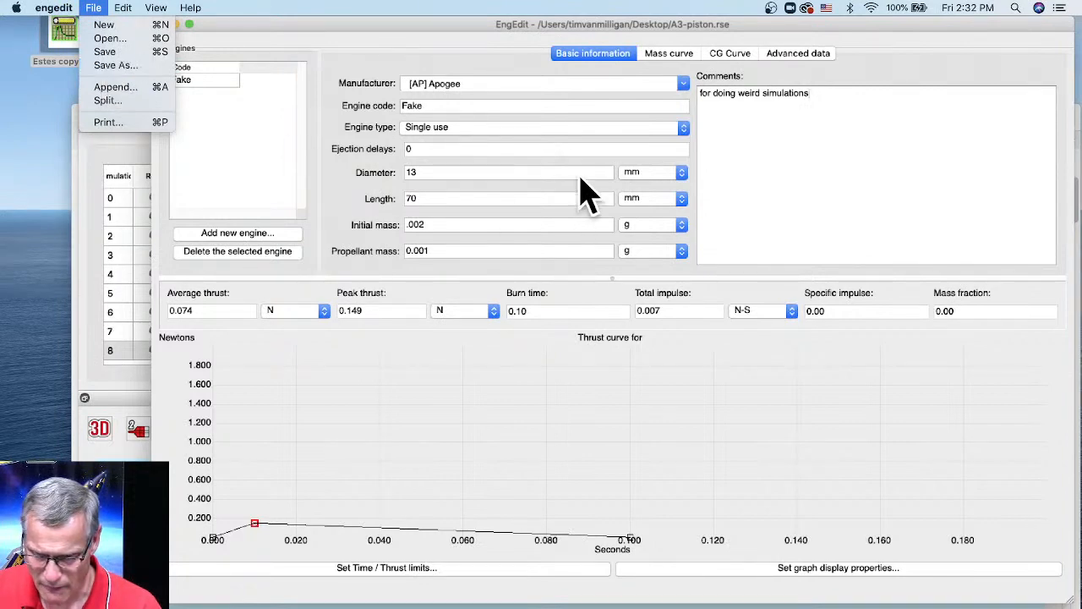
- Save the Fake engine to the Desktop as A3-piston.rse.eng in RASP format, accepting the format warning
left_click(818, 187)
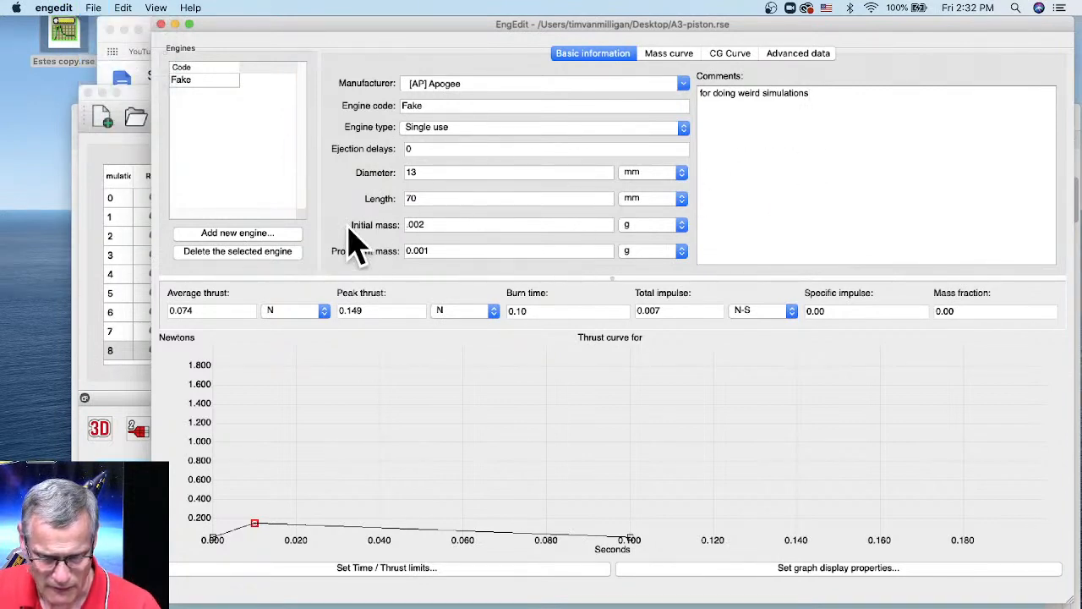
left_click(93, 8)
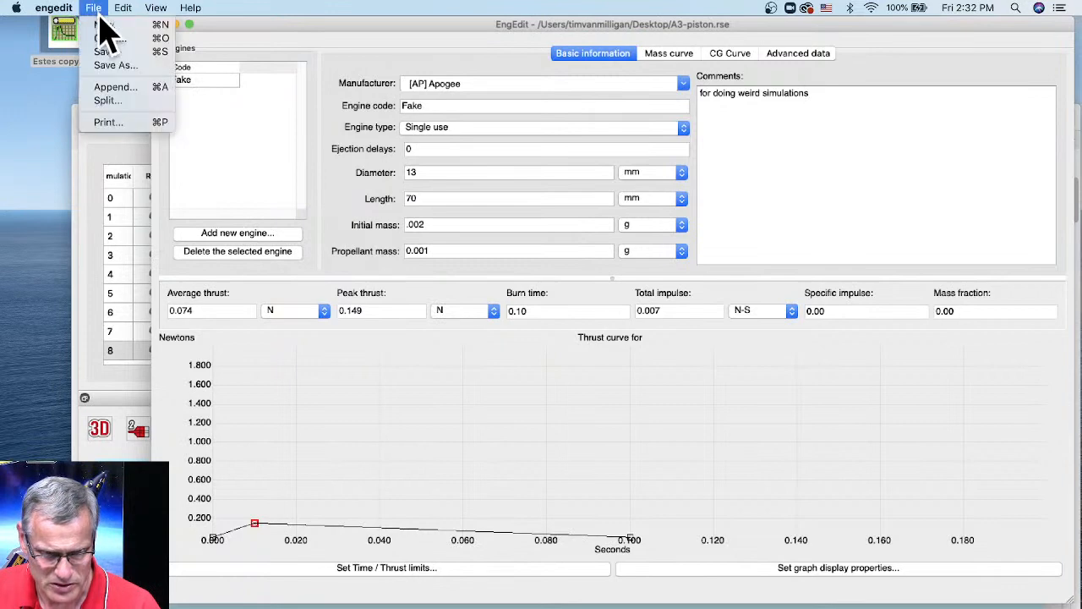
left_click(106, 66)
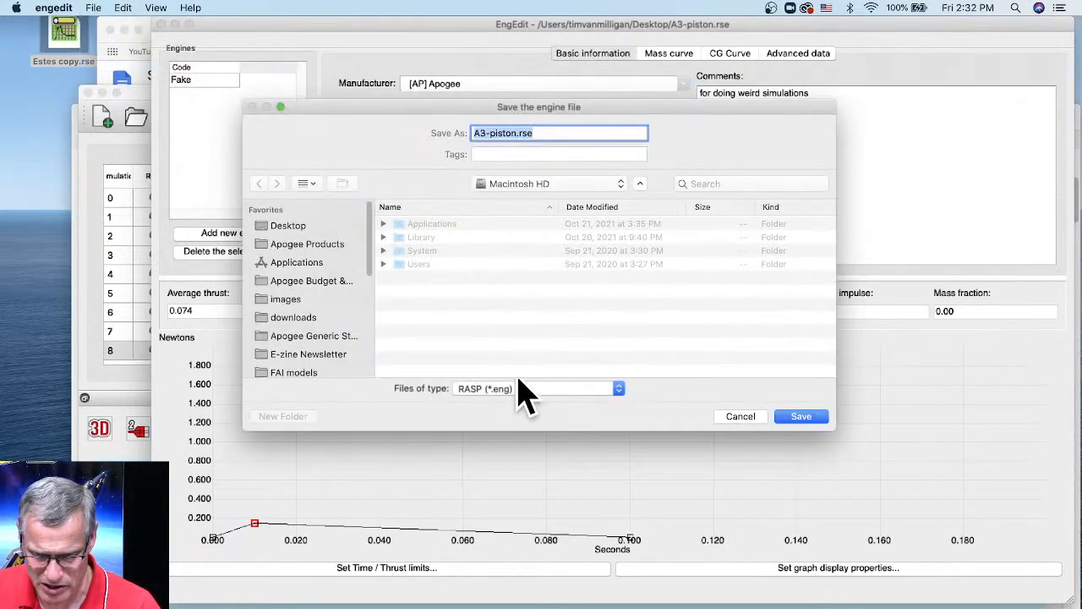
left_click(307, 228)
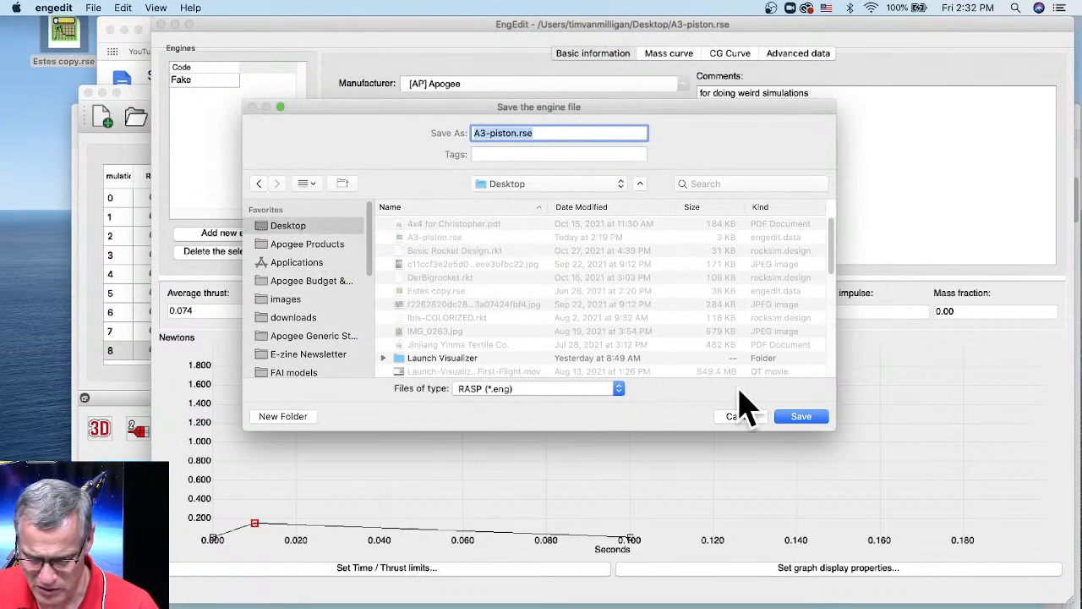
left_click(800, 416)
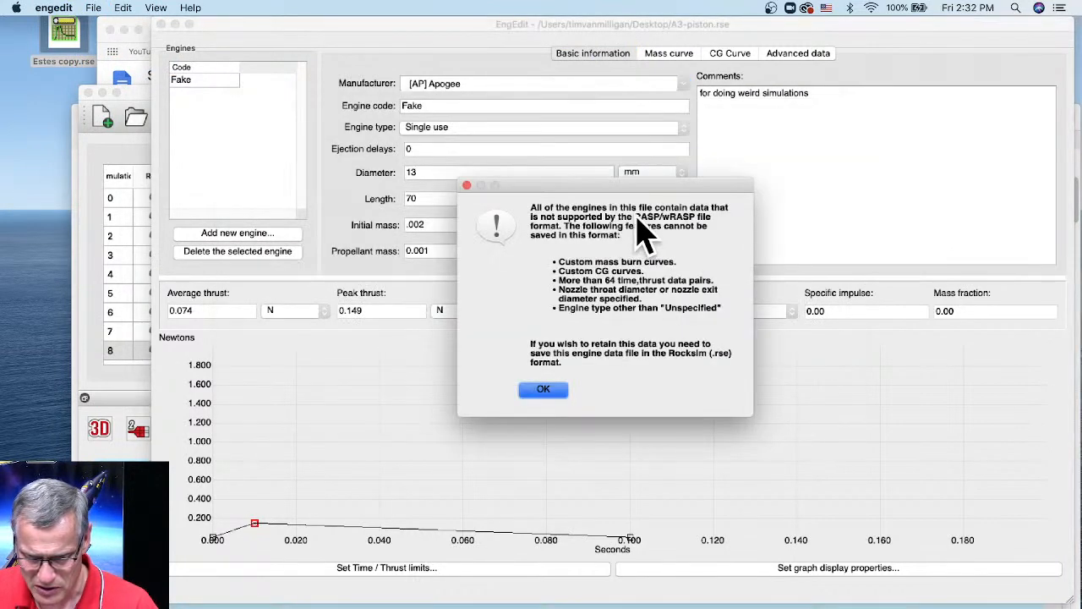
left_click(545, 391)
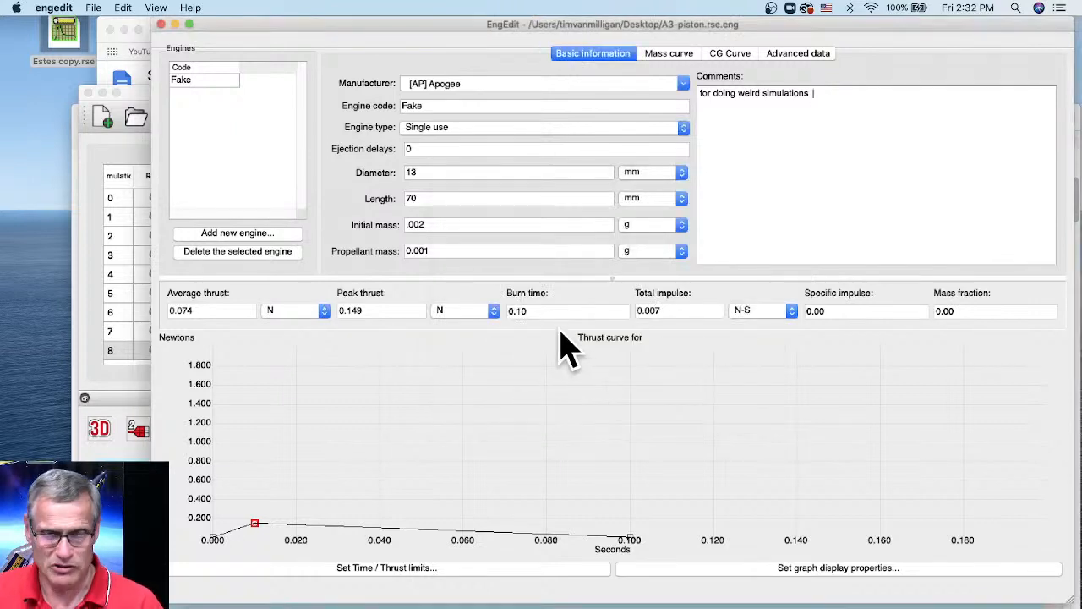
left_click(140, 110)
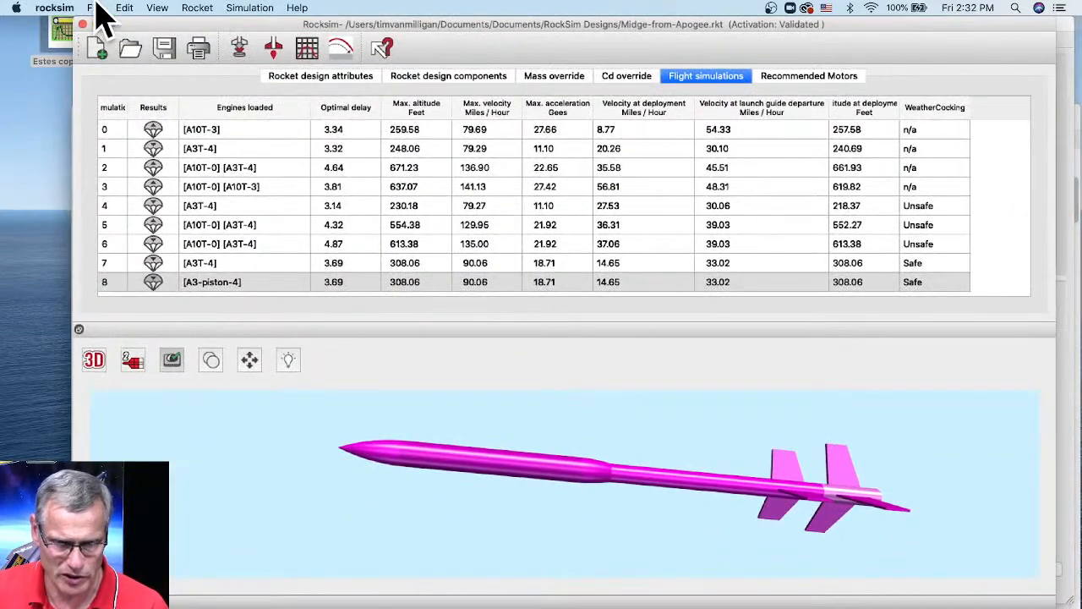
- Import A3-piston.rse.eng from the Desktop into RockSim and acknowledge that no engines were imported
left_click(93, 7)
mouse_move(148, 118)
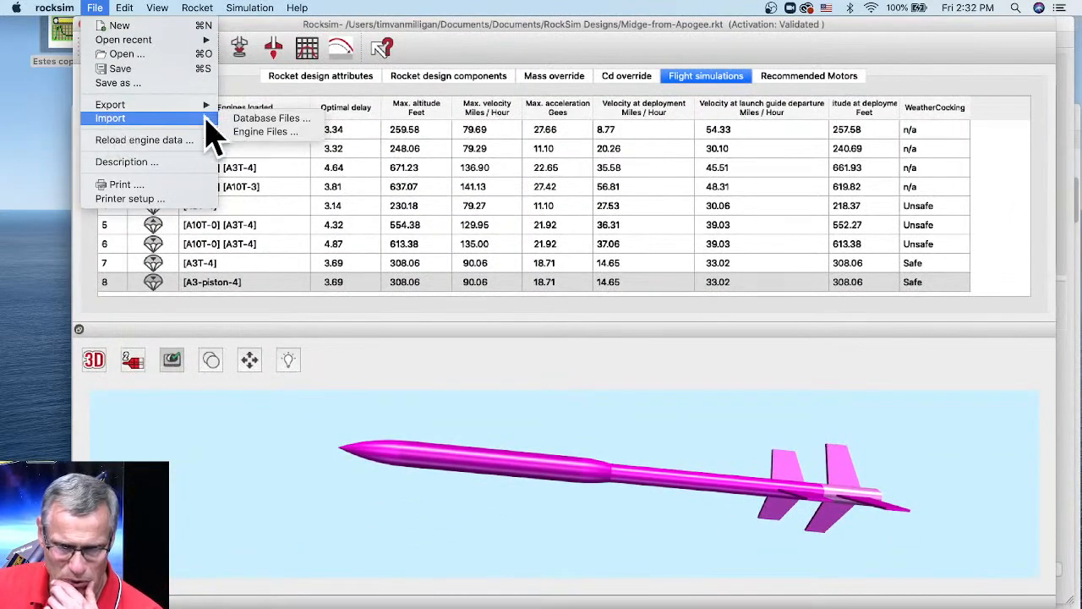
left_click(265, 132)
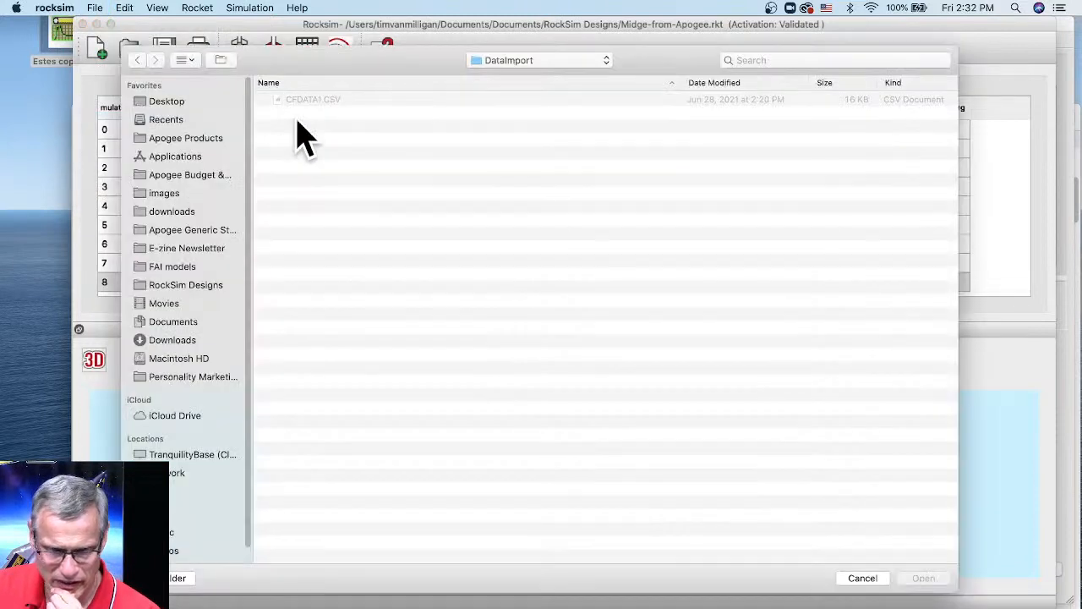
left_click(172, 102)
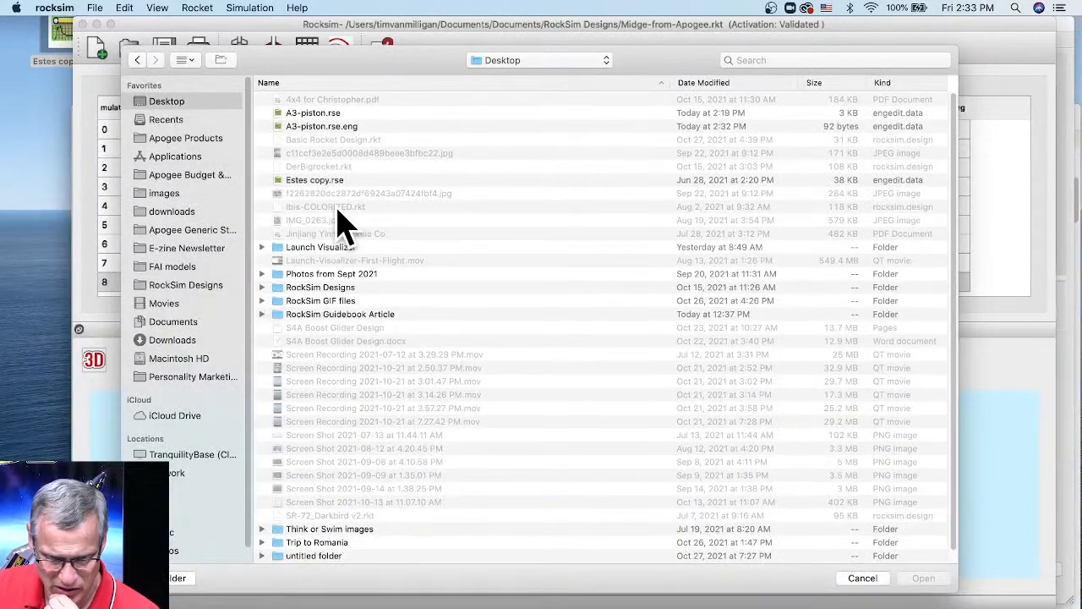
scroll(325, 196, "down", 1)
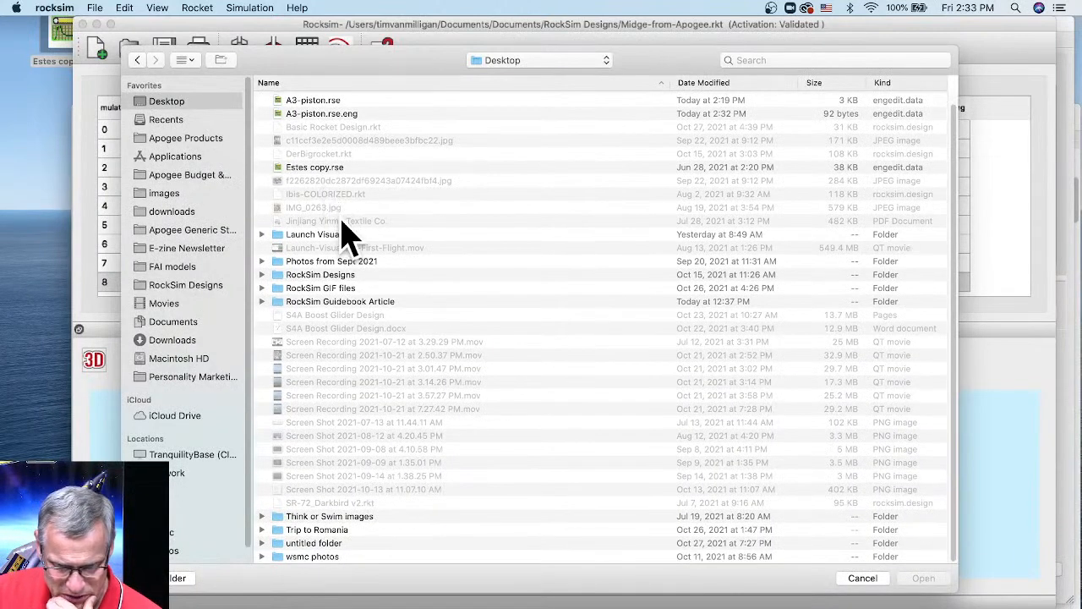
scroll(336, 230, "up", 1)
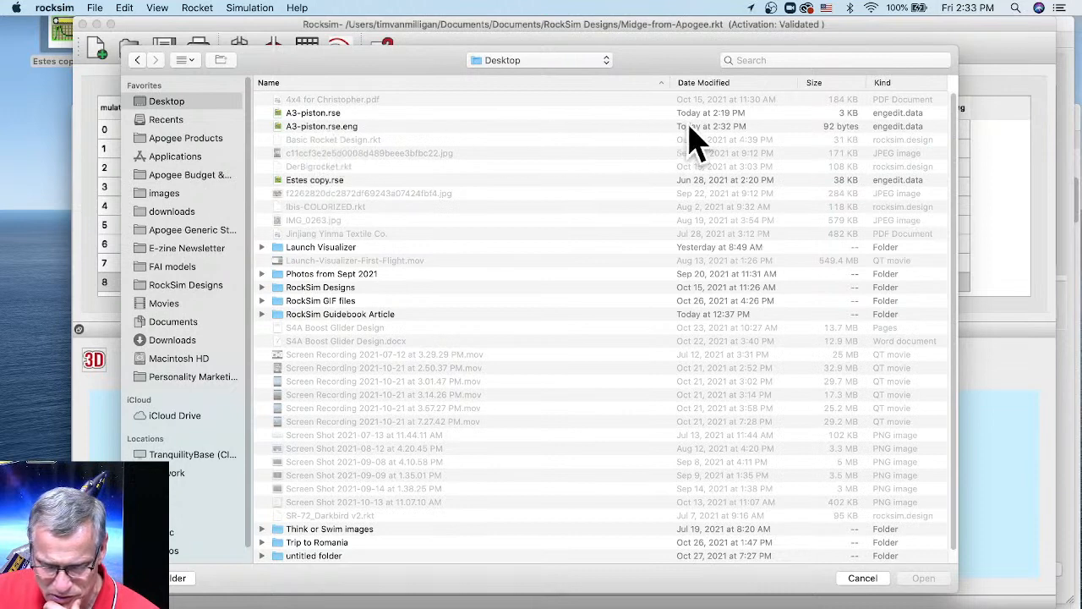
left_click(337, 129)
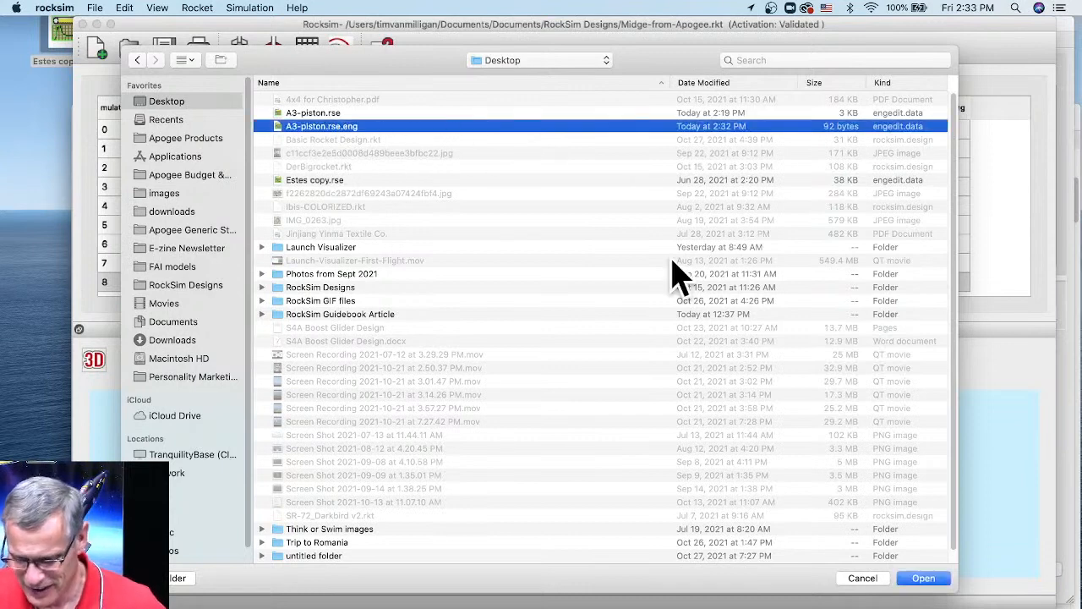
left_click(864, 578)
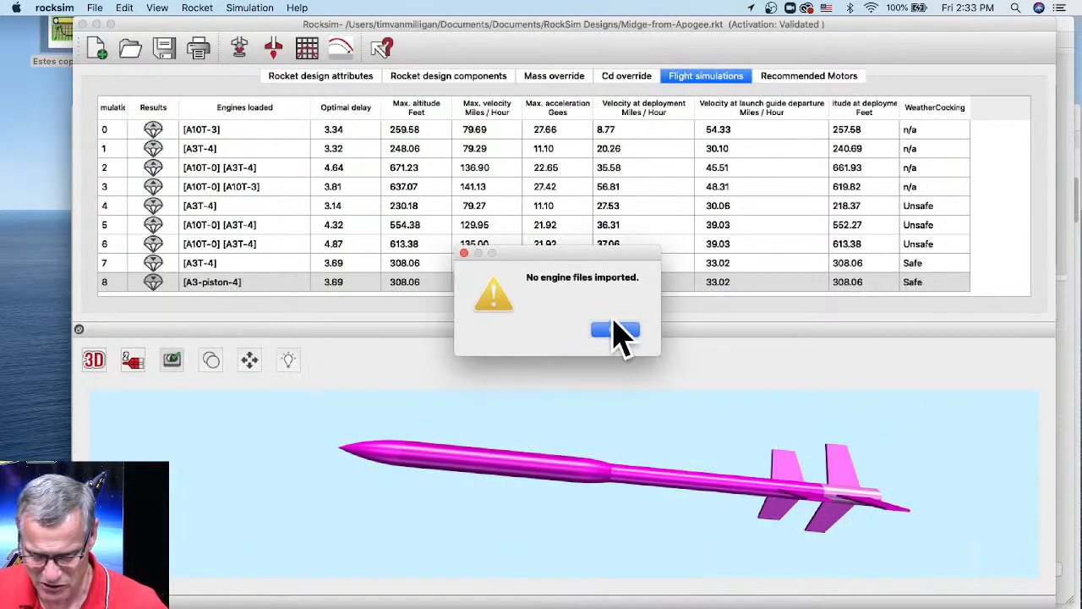
left_click(617, 332)
left_click(1070, 268)
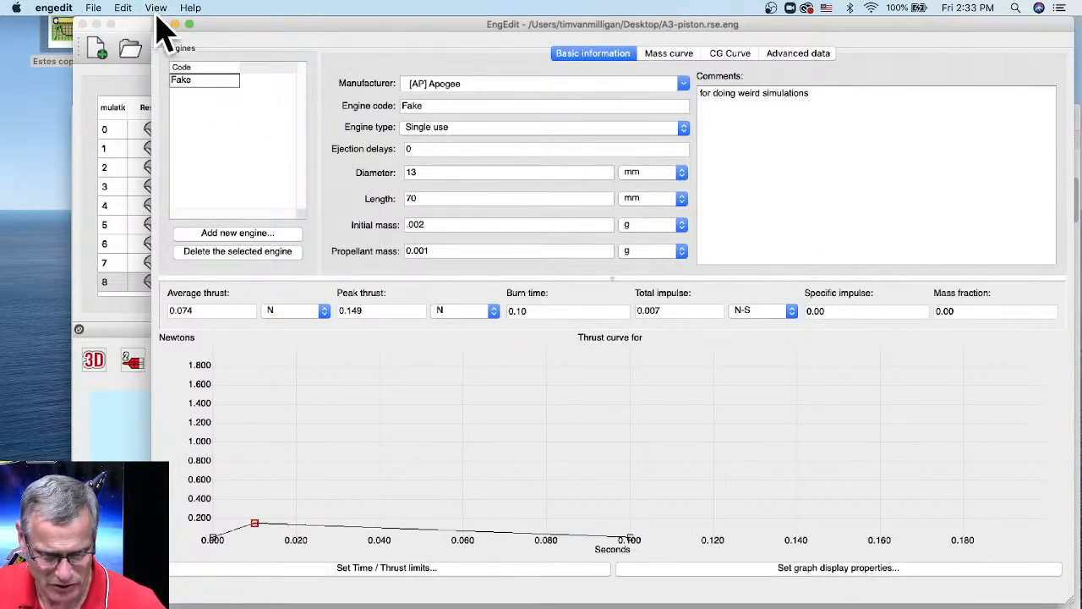
- Save the Fake engine to the Desktop as Fake.rse in RockSim (*.rse) format, then quit EngEdit
left_click(93, 7)
left_click(120, 68)
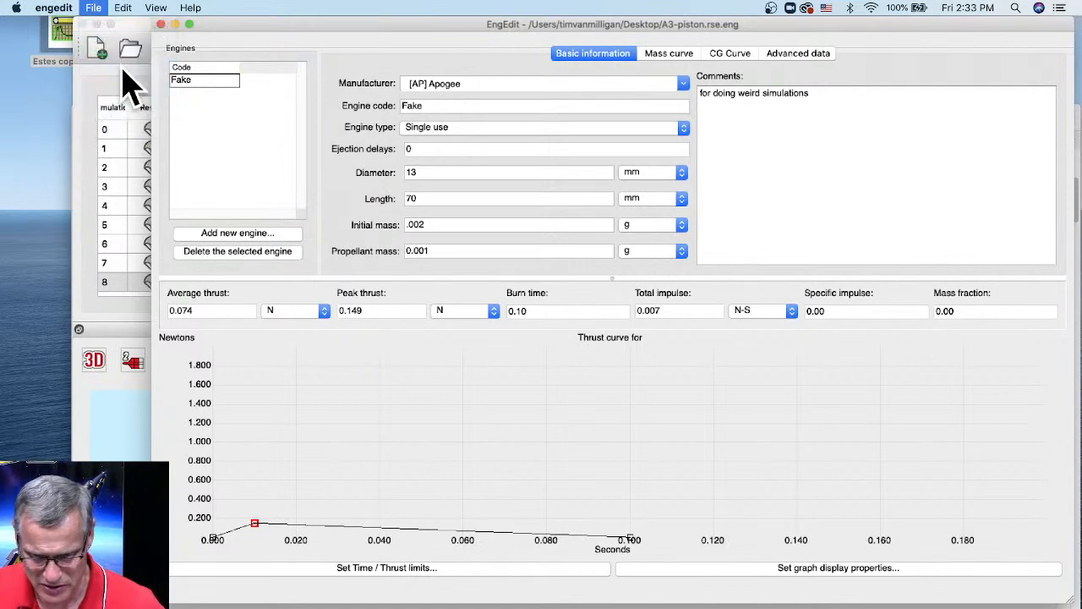
left_click(289, 226)
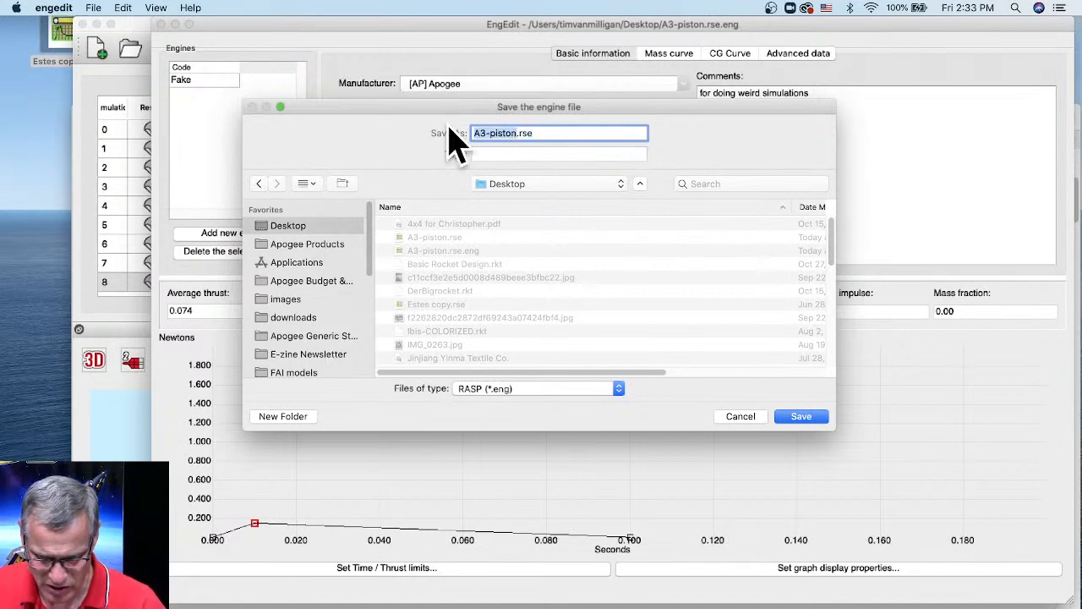
type("Fake")
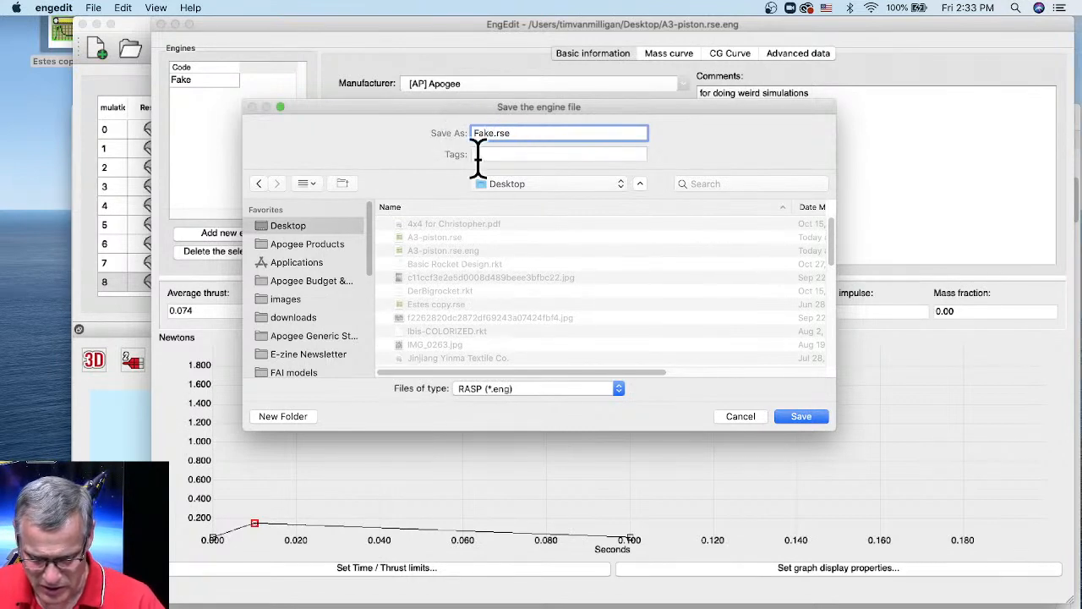
left_click(514, 388)
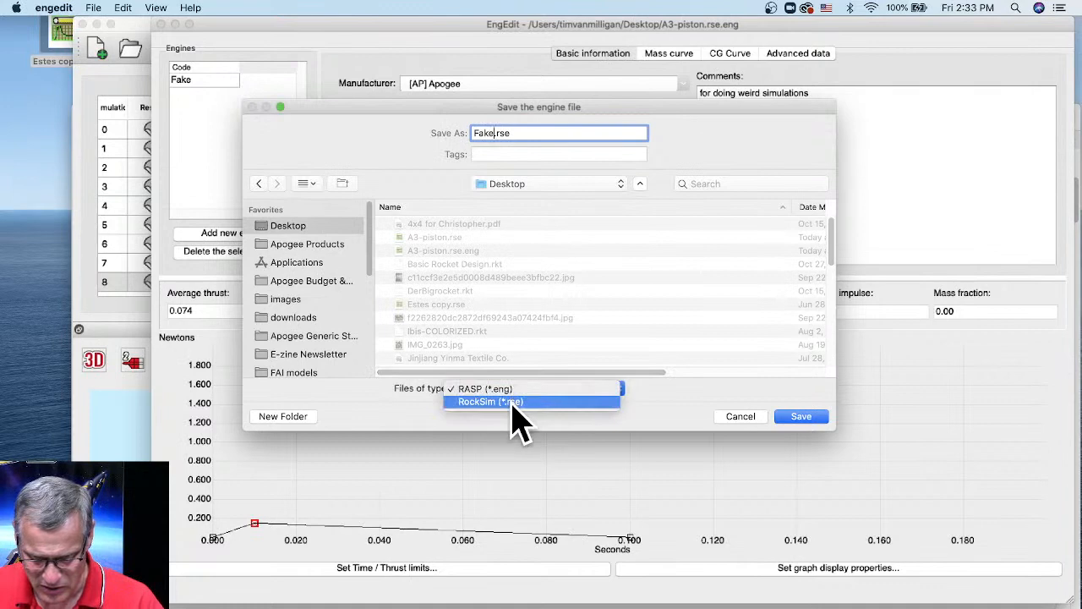
left_click(512, 402)
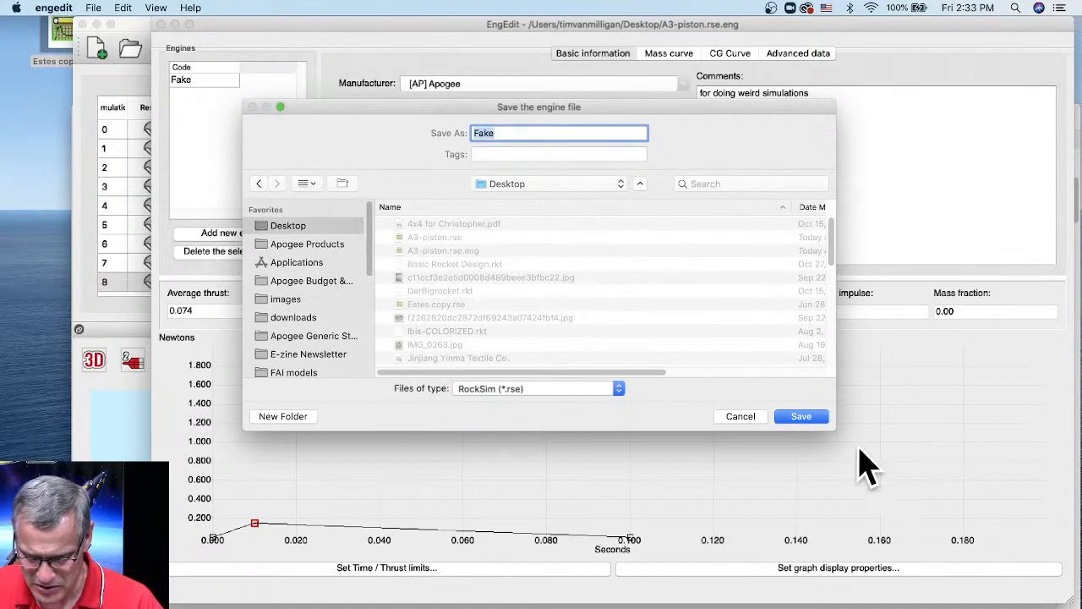
left_click(800, 416)
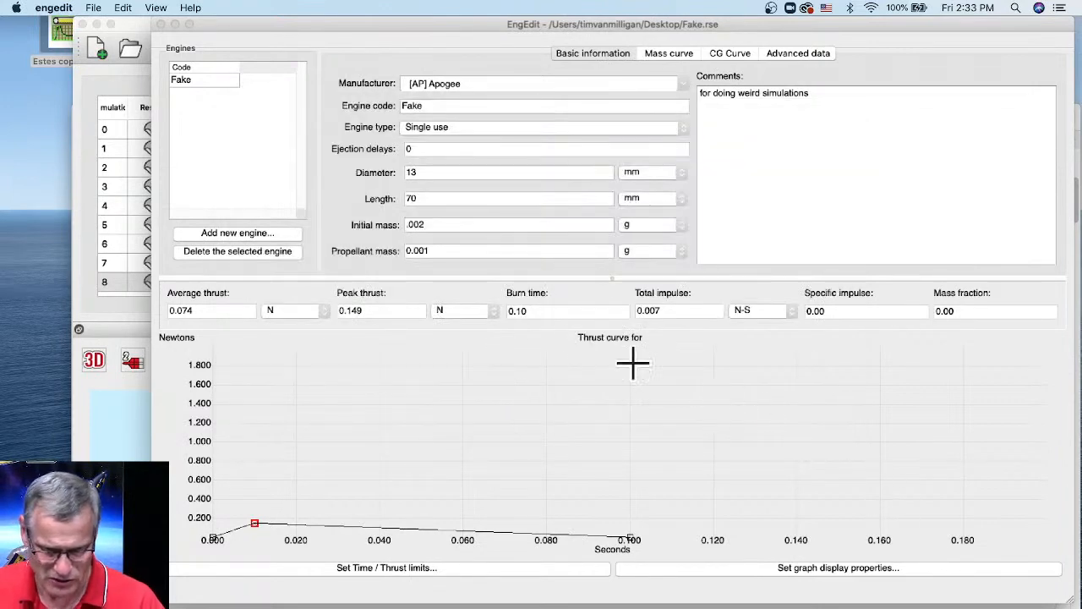
key("super+q")
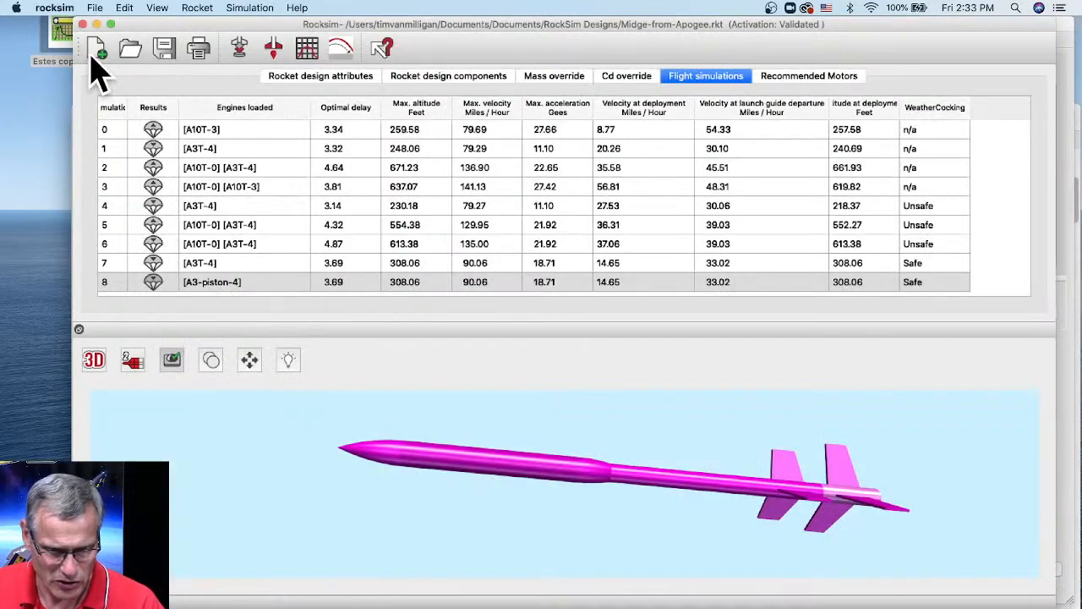
left_click(95, 8)
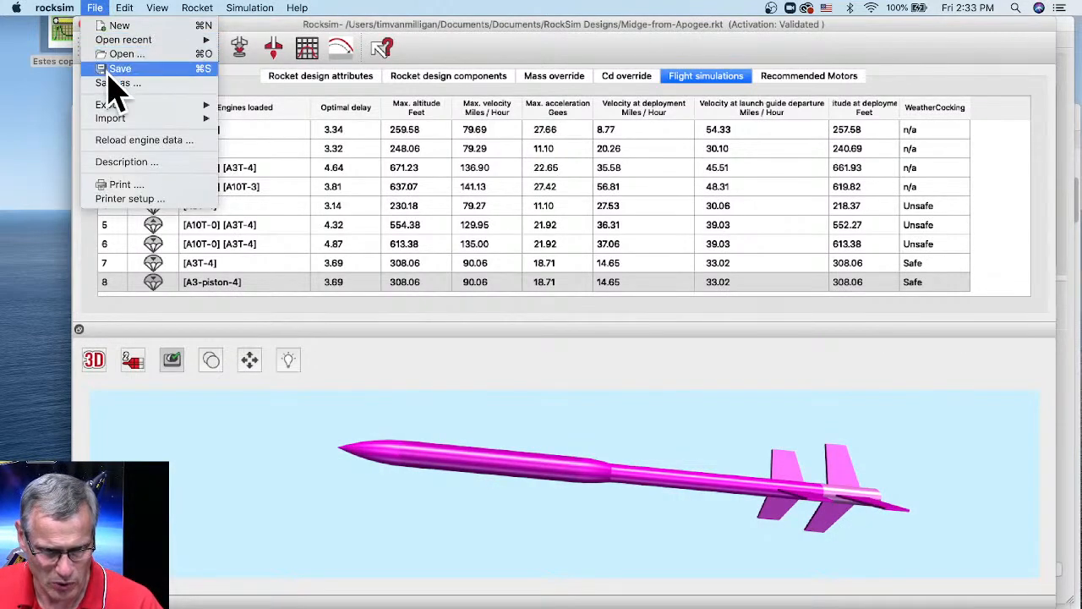
- Import Fake.rse from the Desktop into RockSim's engine data
mouse_move(111, 119)
left_click(286, 132)
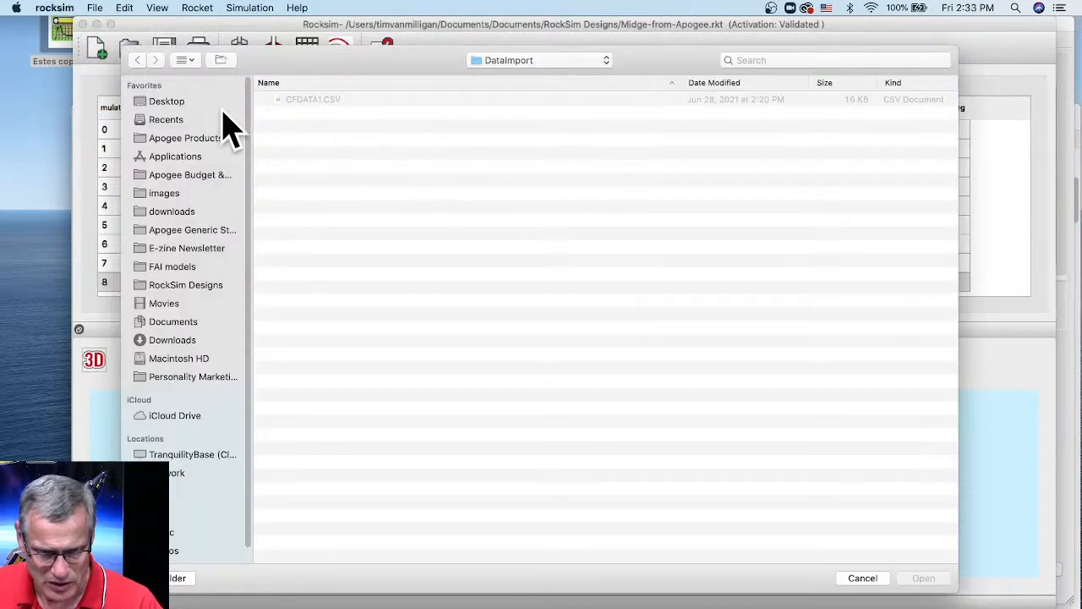
left_click(162, 103)
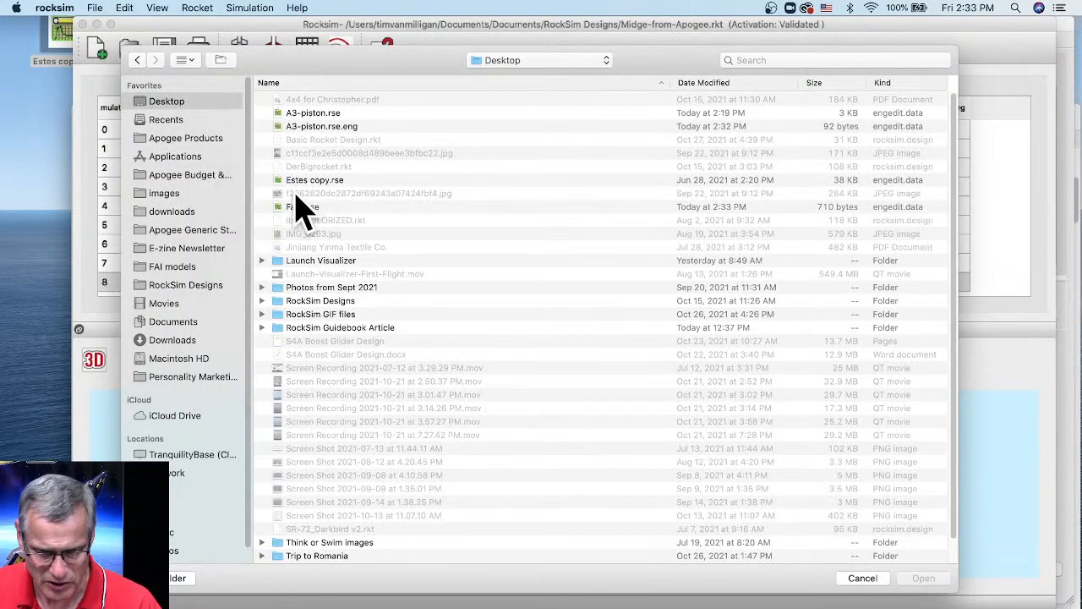
left_click(304, 209)
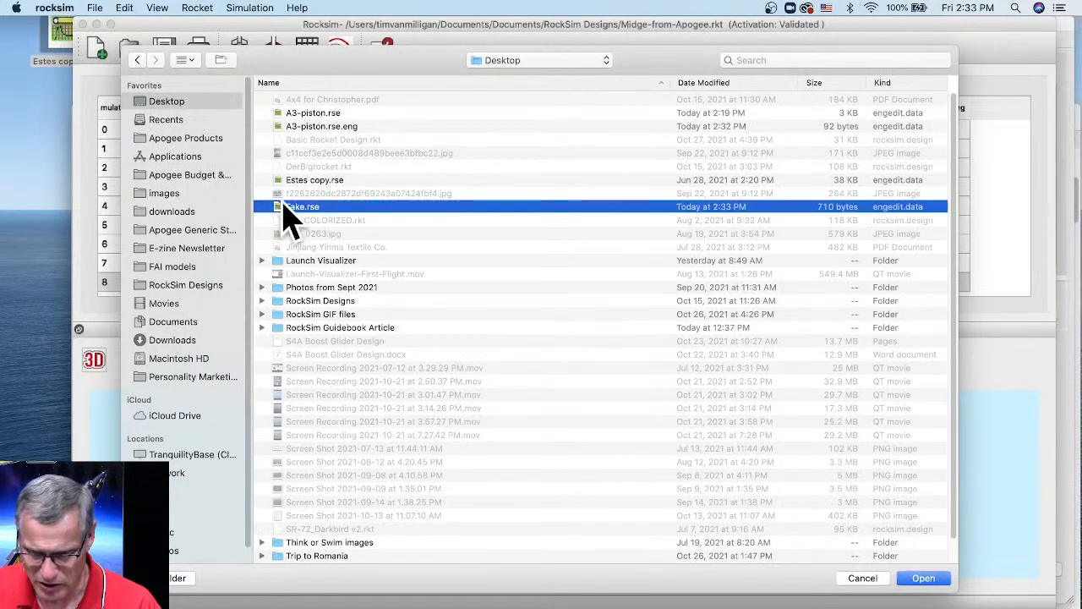
left_click(923, 579)
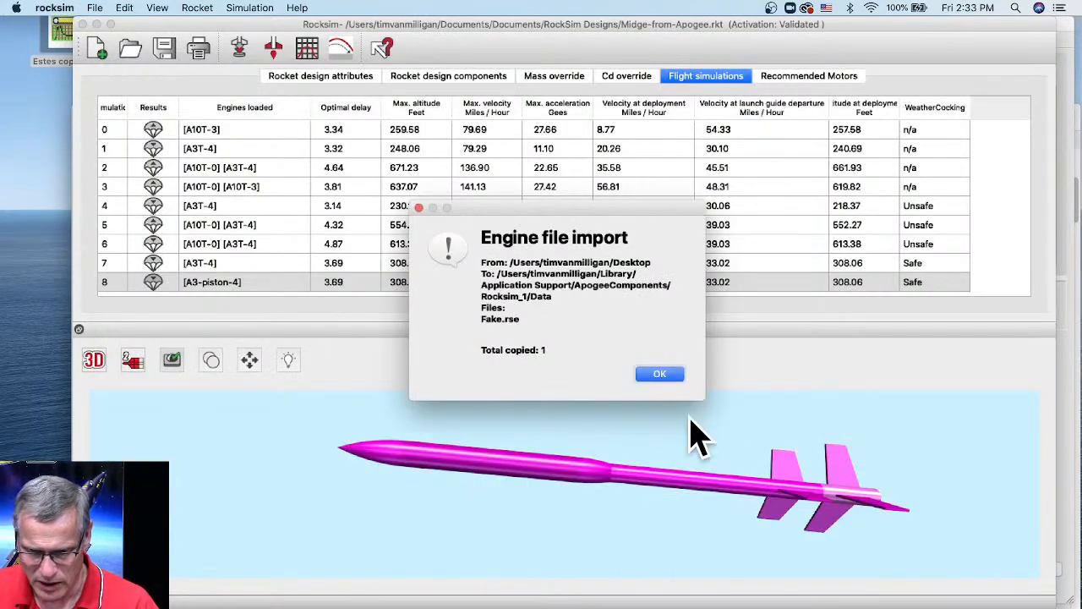
left_click(661, 375)
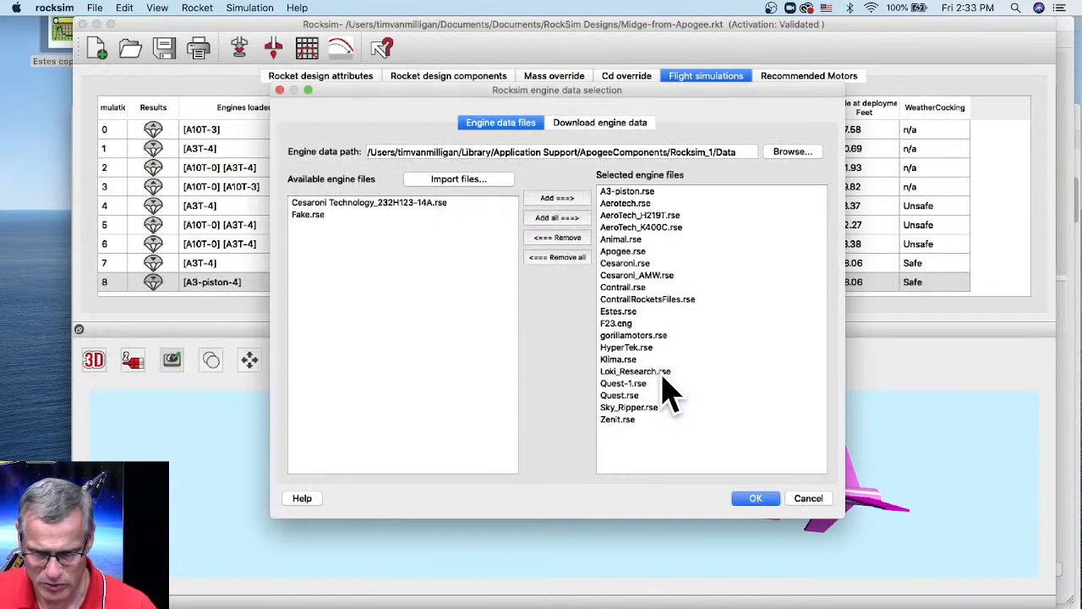
- Add Fake.rse to the selected engine data files and confirm the selection
left_click(315, 216)
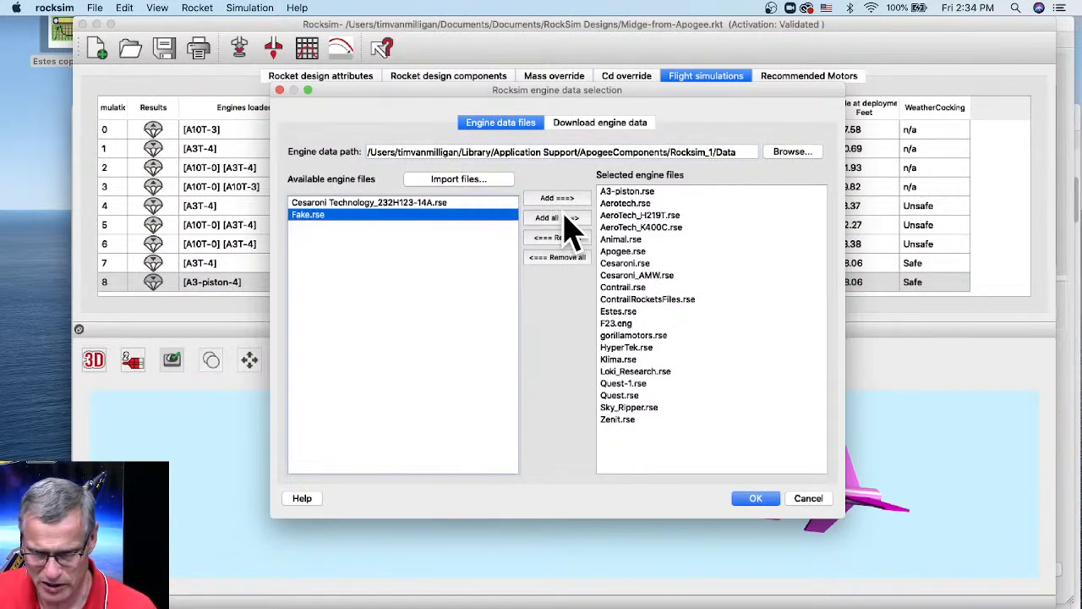
left_click(565, 200)
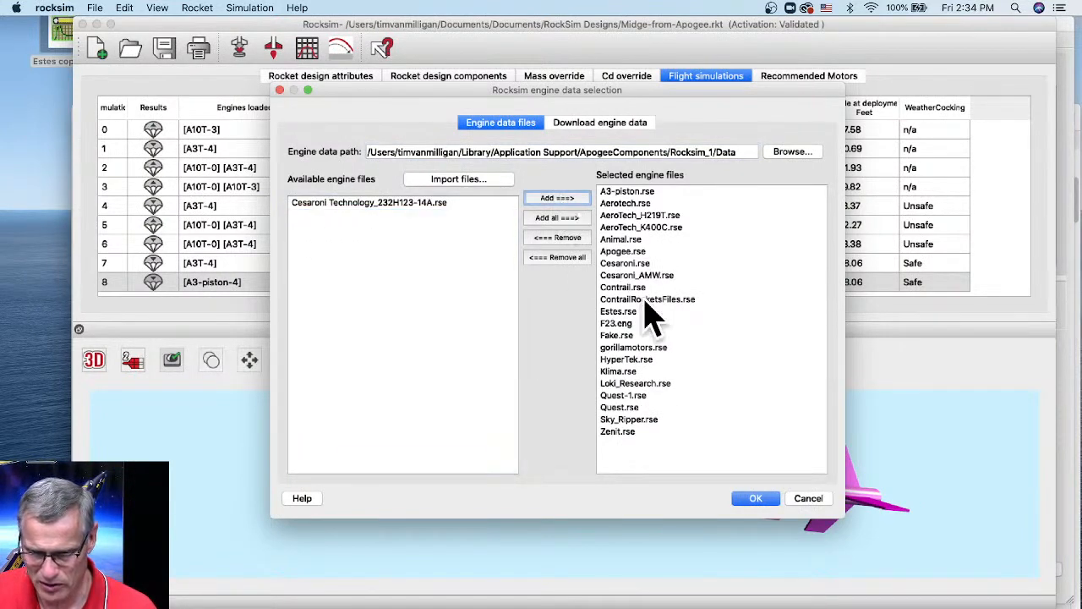
left_click(754, 500)
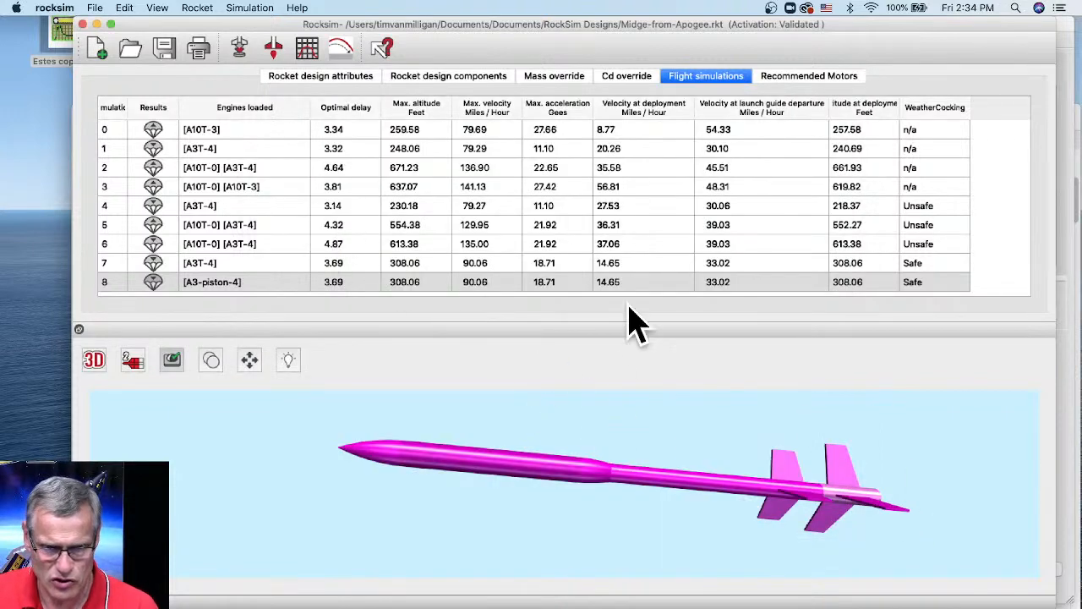
- Launch a new simulation with the AP Fake engine at a 0-second ejection delay
left_click(239, 49)
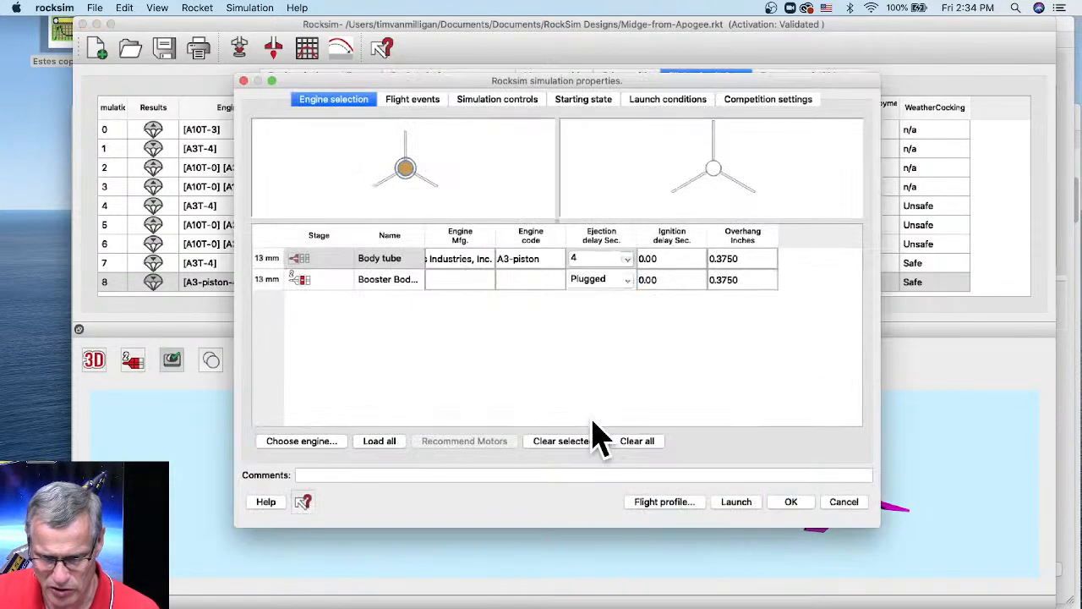
left_click(308, 442)
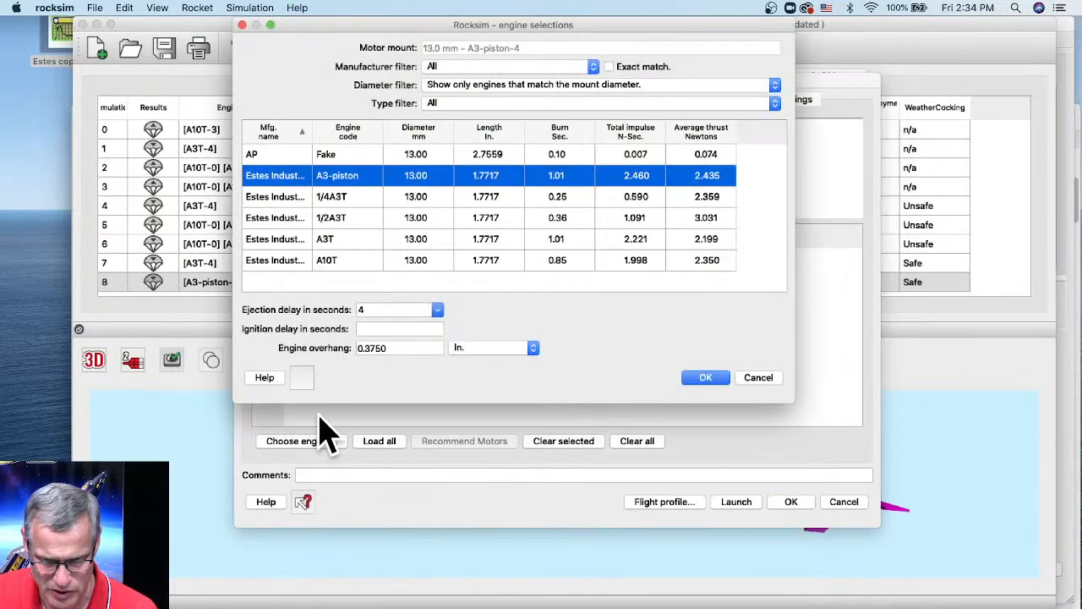
left_click(332, 154)
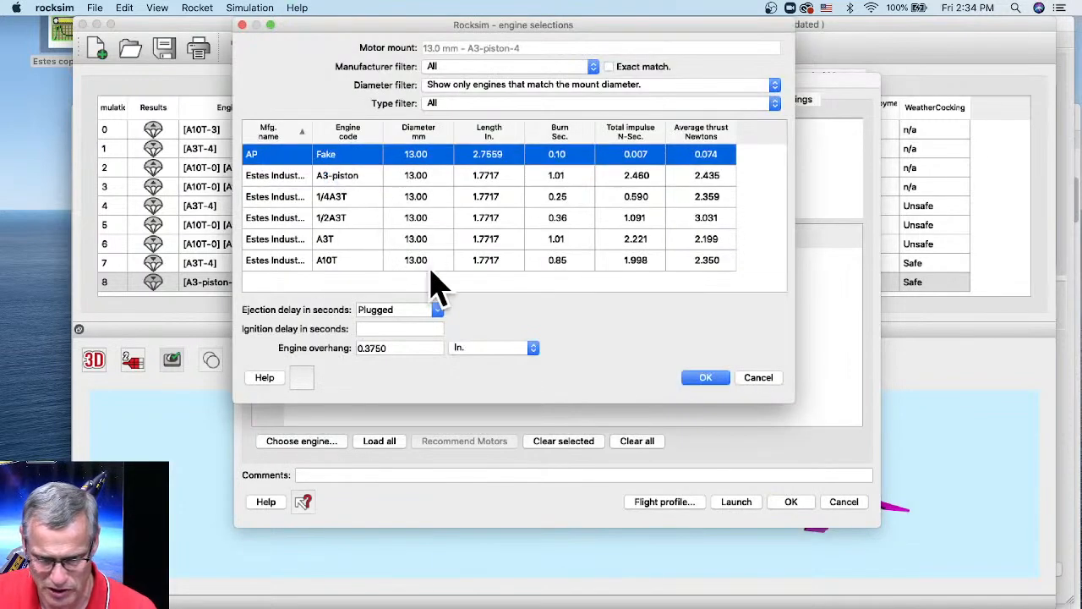
left_click(438, 309)
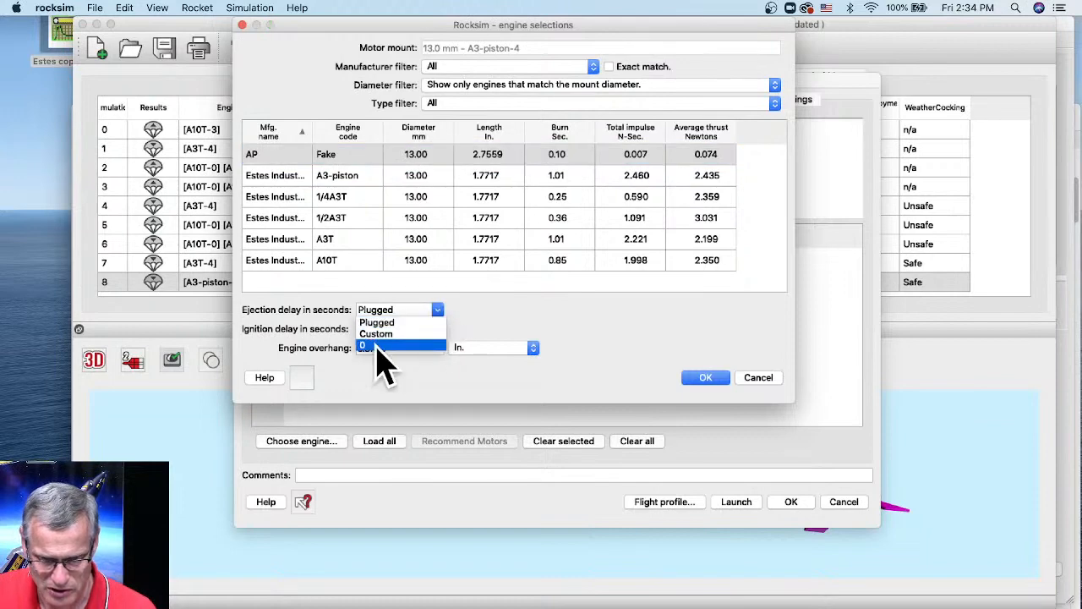
left_click(378, 347)
left_click(704, 377)
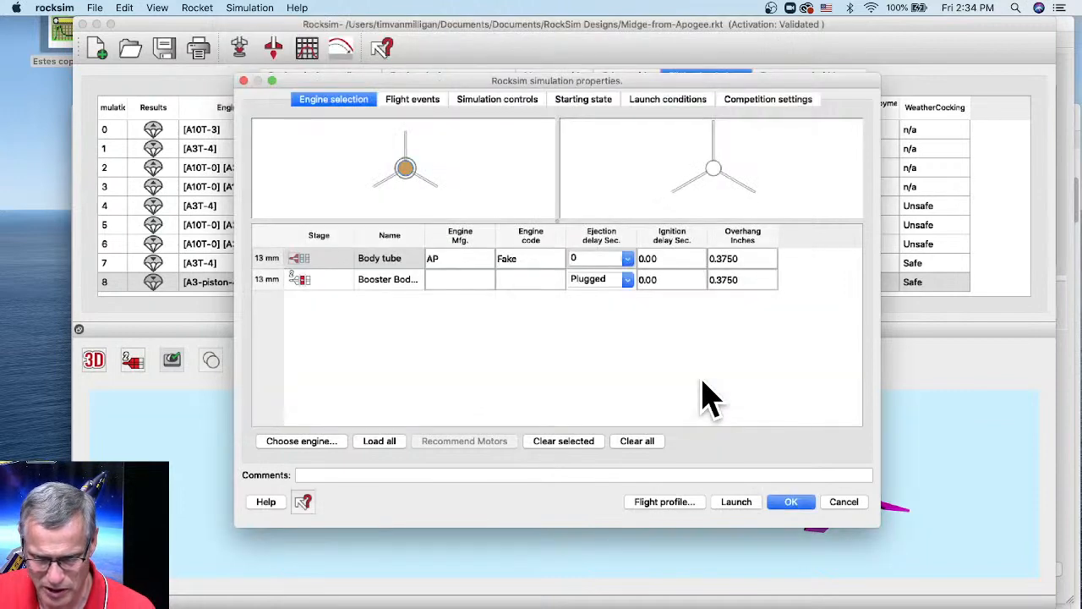
left_click(739, 503)
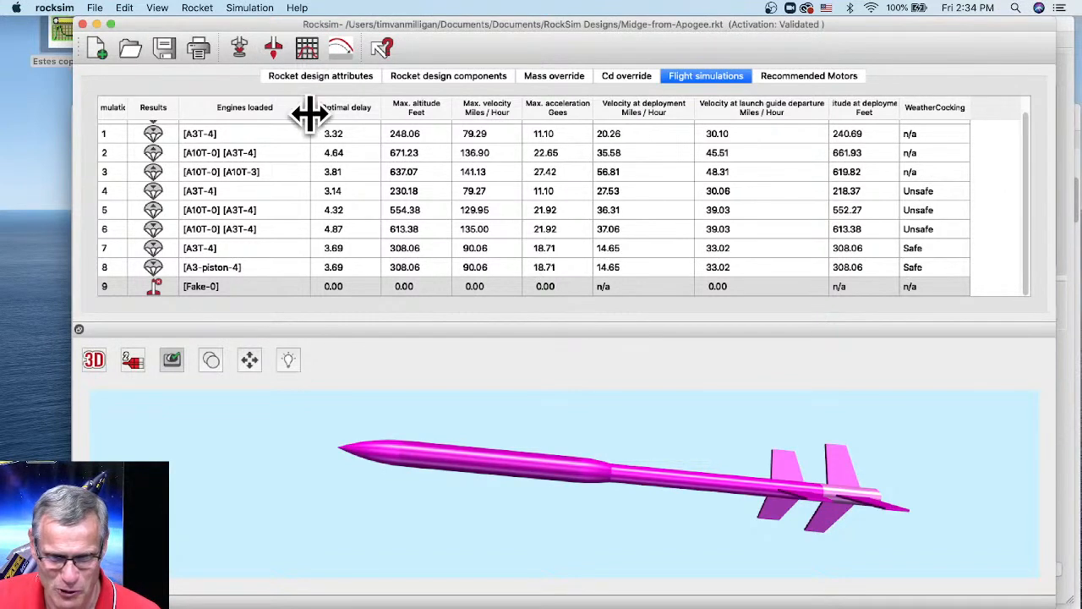
- Plot Thrust and Altitude against time up to final engine burnout, then close the graph
left_click(310, 50)
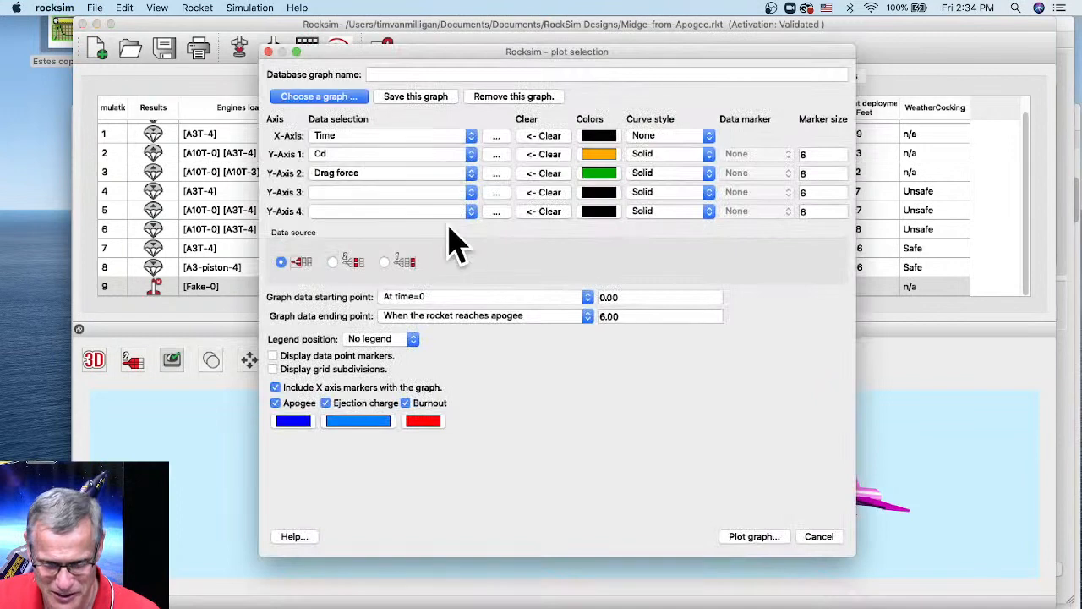
left_click(336, 156)
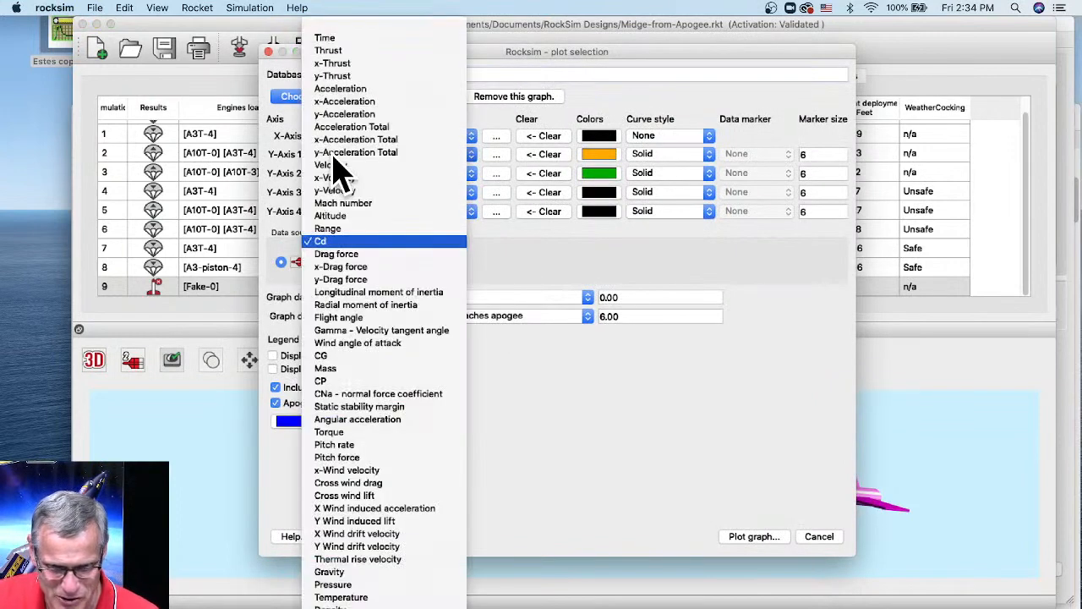
left_click(331, 53)
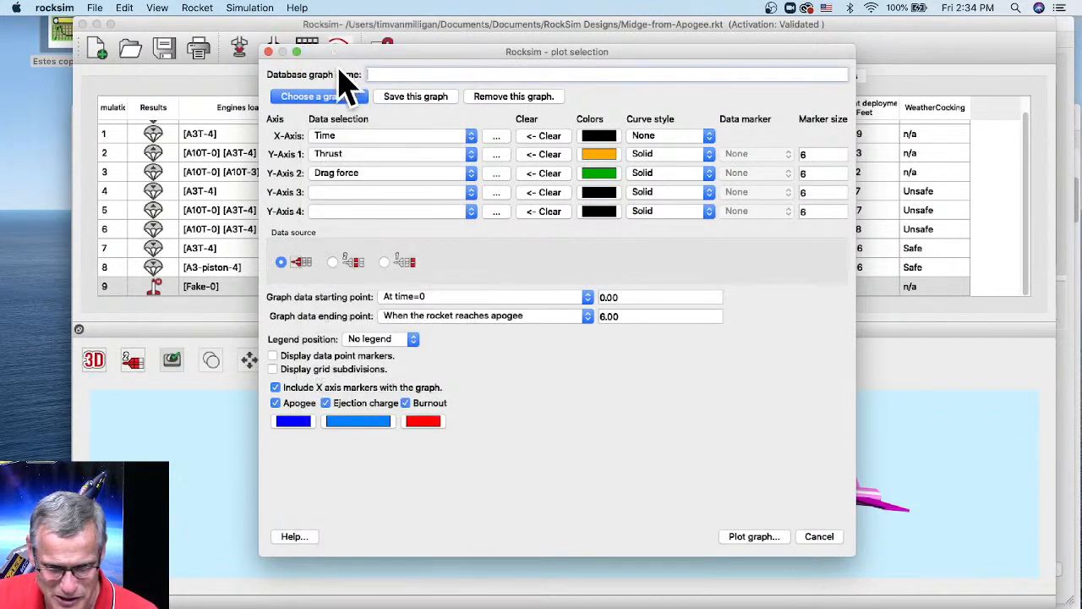
left_click(343, 175)
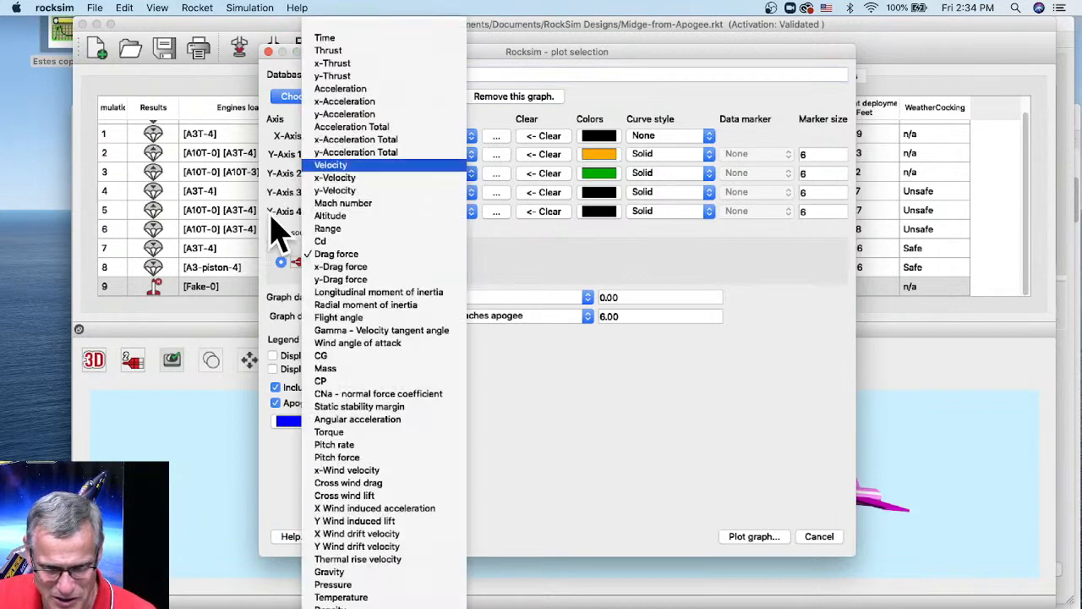
left_click(373, 217)
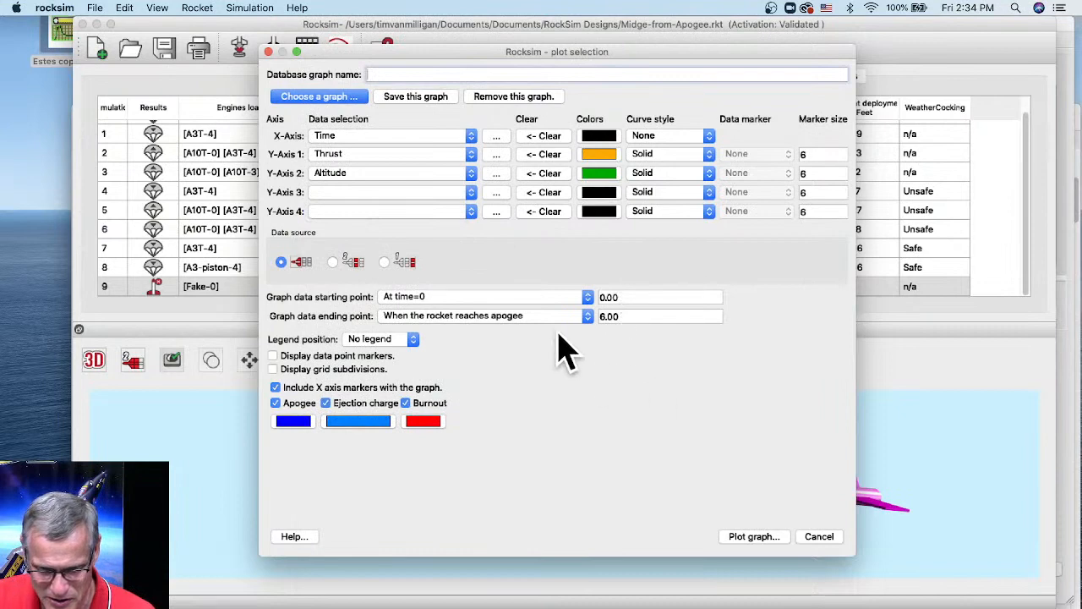
left_click(433, 320)
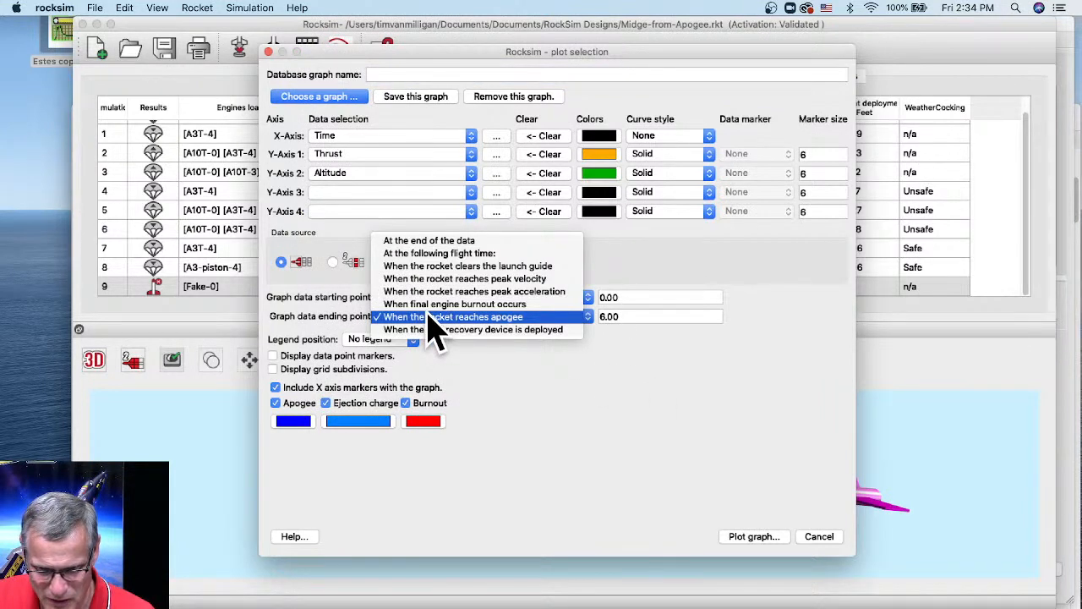
left_click(431, 306)
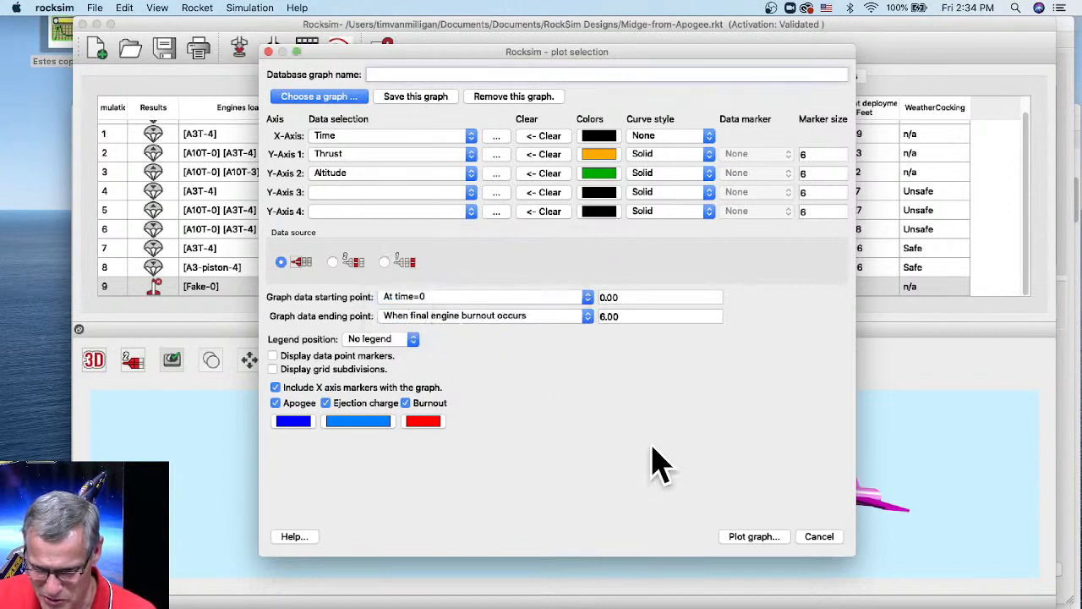
left_click(747, 538)
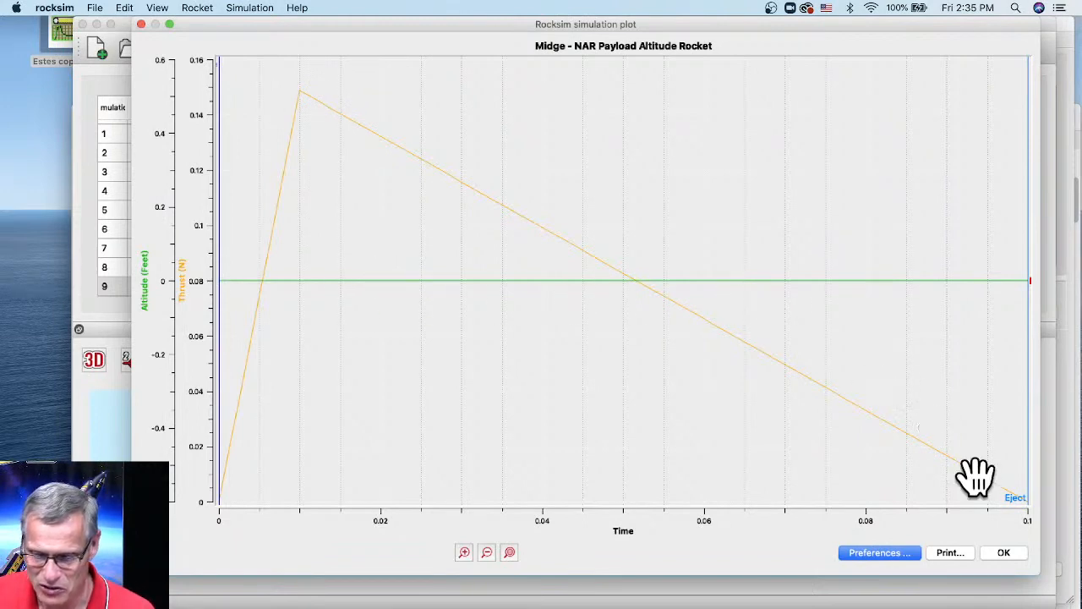
left_click(1004, 552)
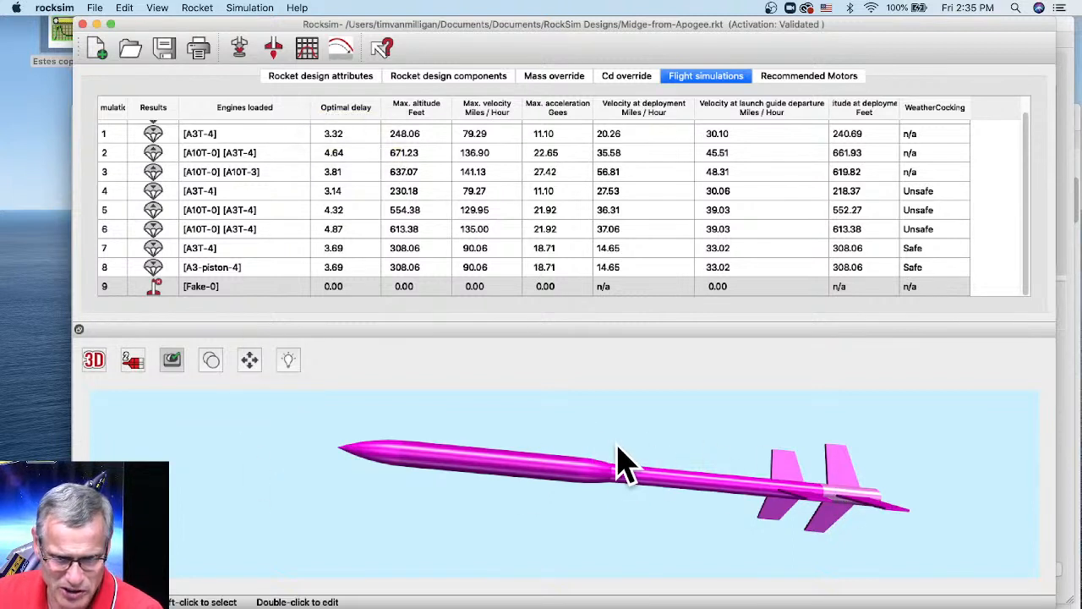
- Show the Midge's design components, then view the rail guide's first product photo in Safari
left_click(420, 88)
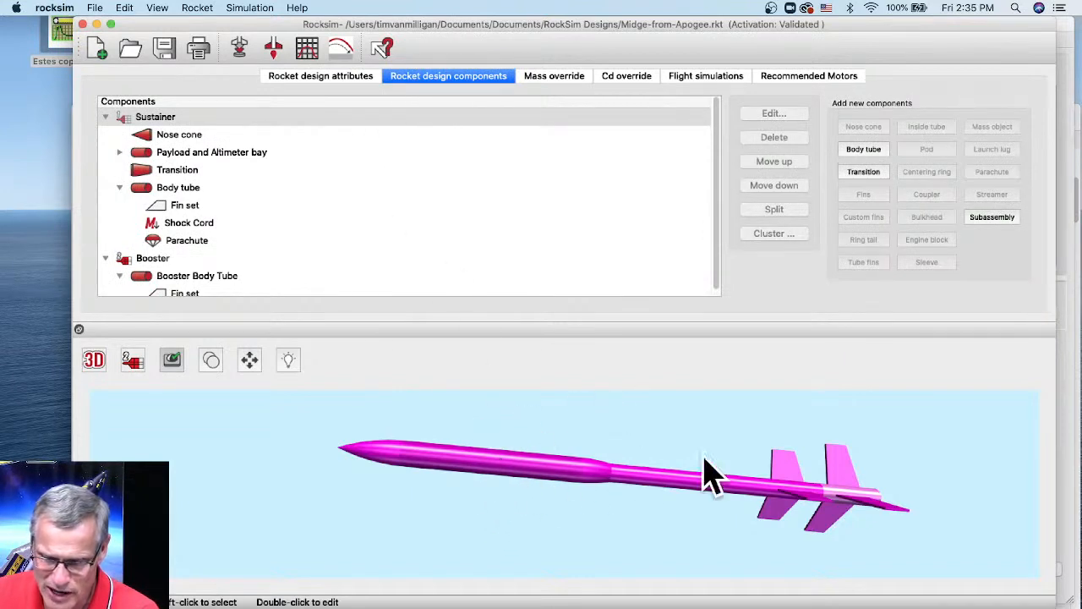
left_click(681, 607)
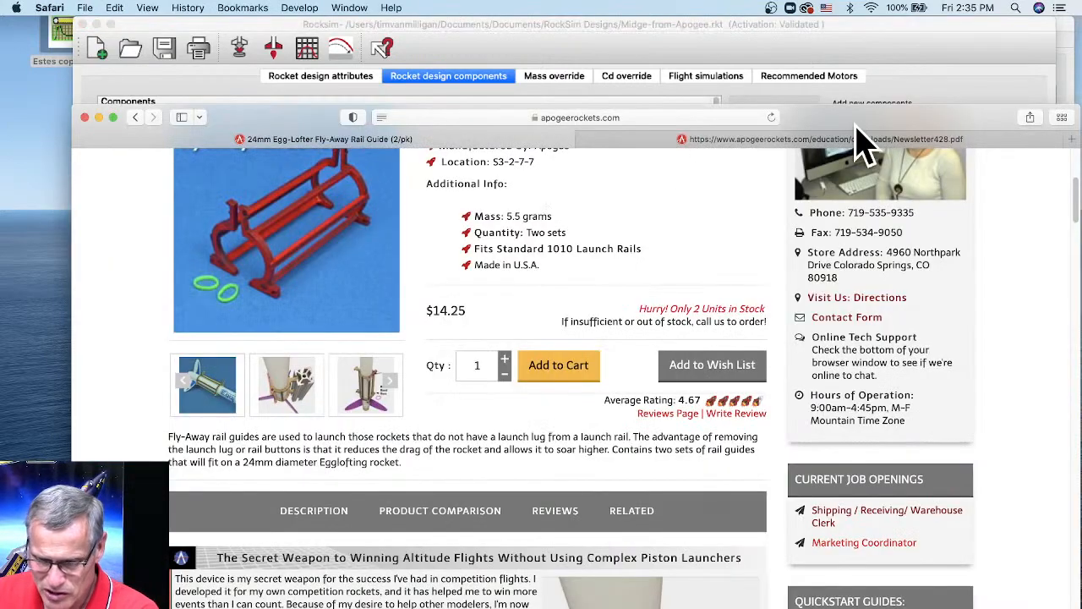
left_click_drag(864, 113, 868, 23)
scroll(476, 285, "up", 3)
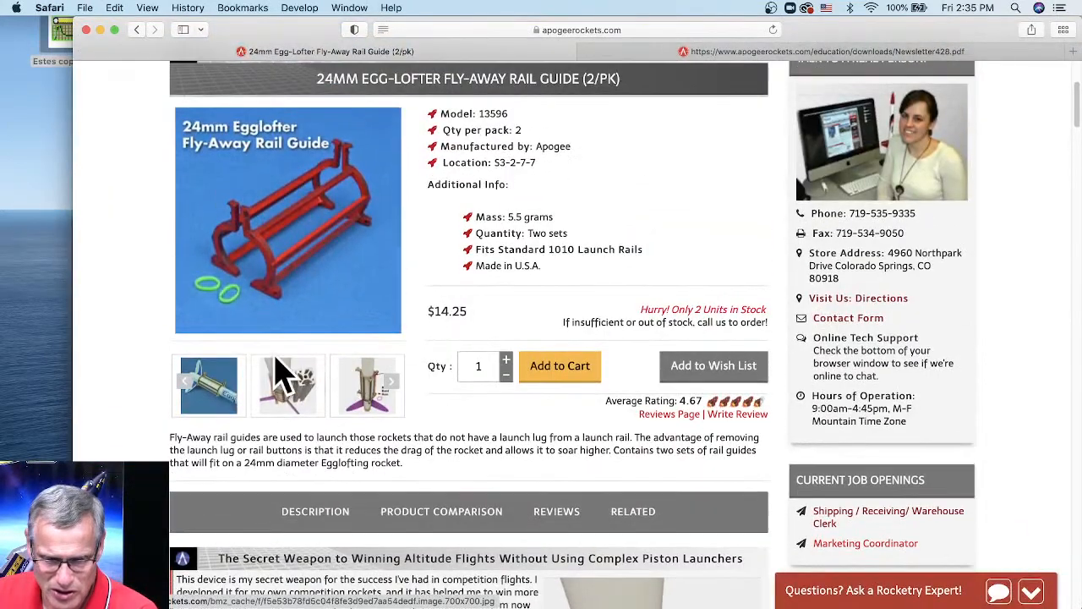
left_click(232, 394)
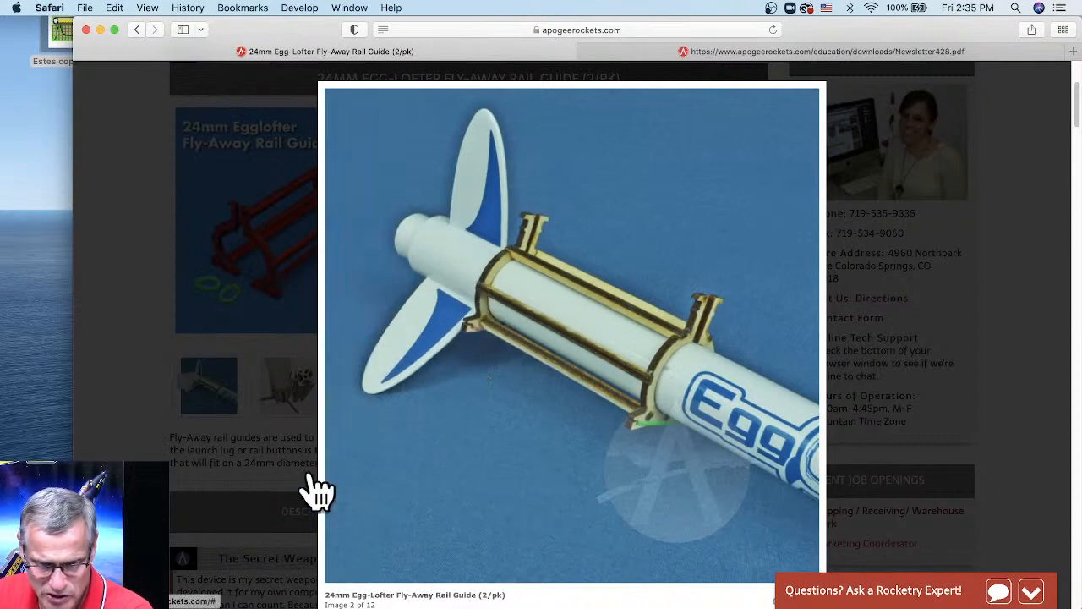
left_click(254, 200)
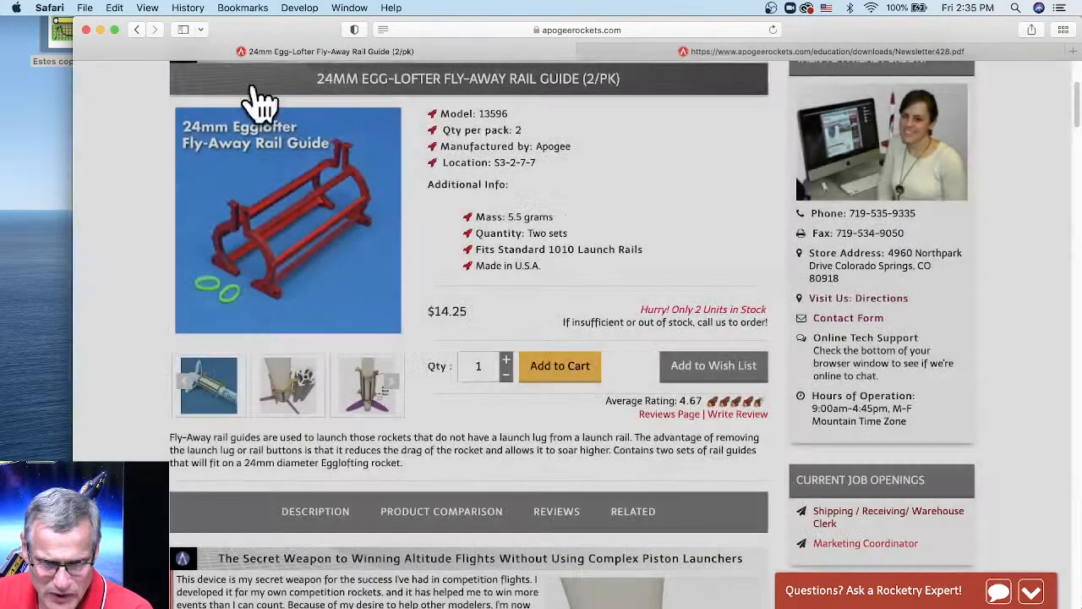
left_click_drag(257, 36, 249, 224)
left_click(311, 154)
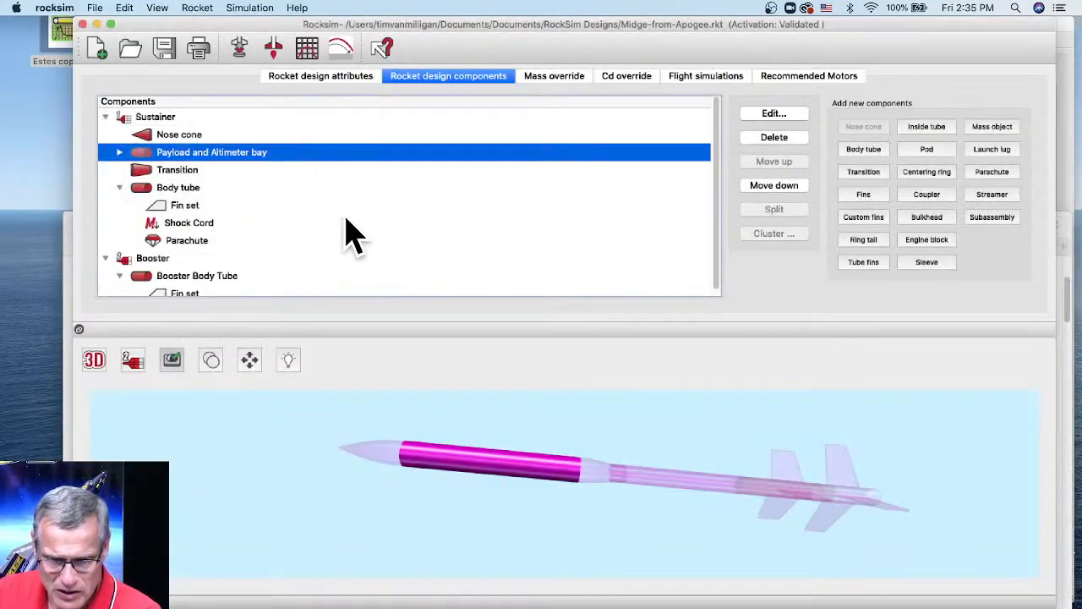
- Add a pod to the sustainer's body tube, located 3.0 in. from the tube's front
left_click(495, 411)
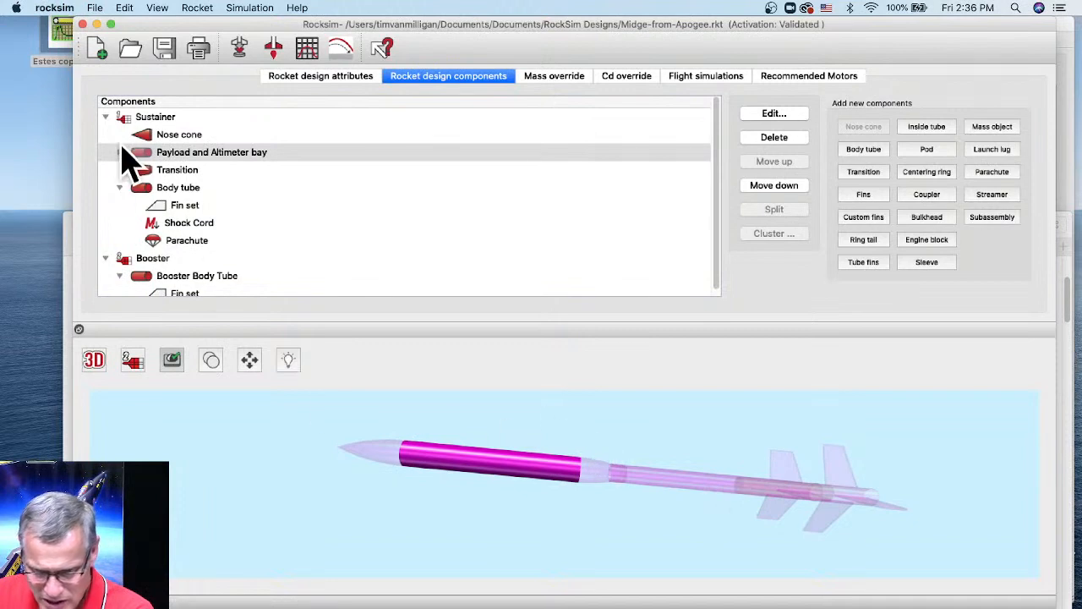
left_click(678, 543)
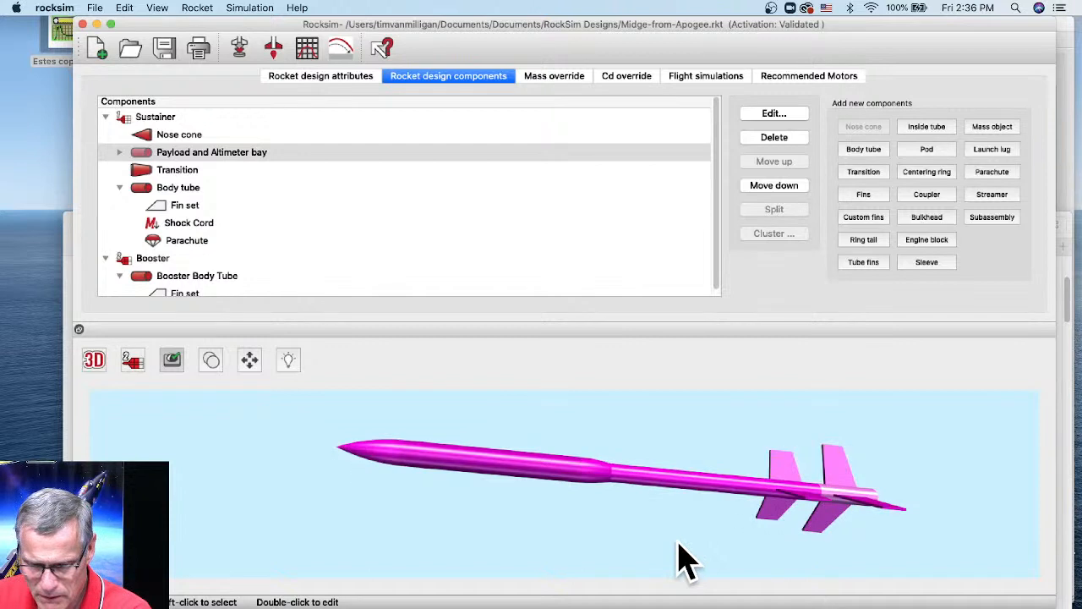
left_click(701, 480)
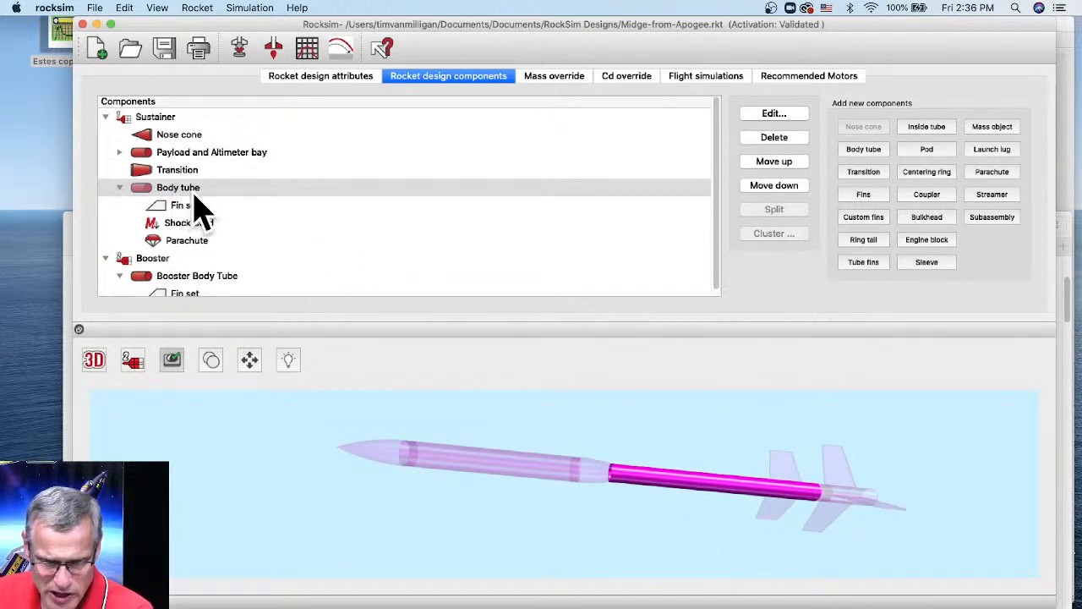
left_click(933, 152)
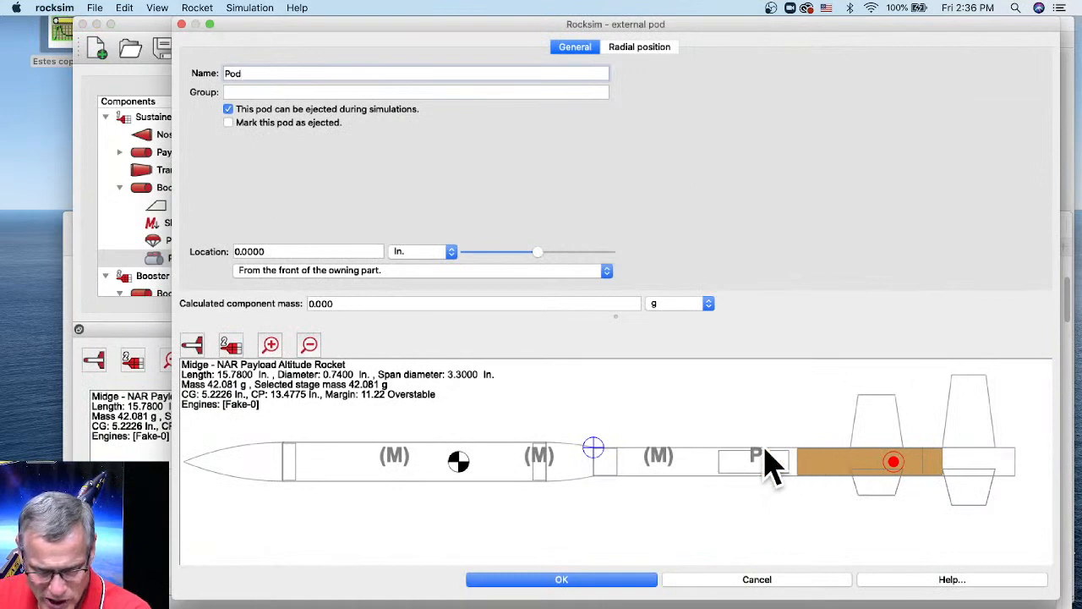
left_click_drag(538, 252, 575, 252)
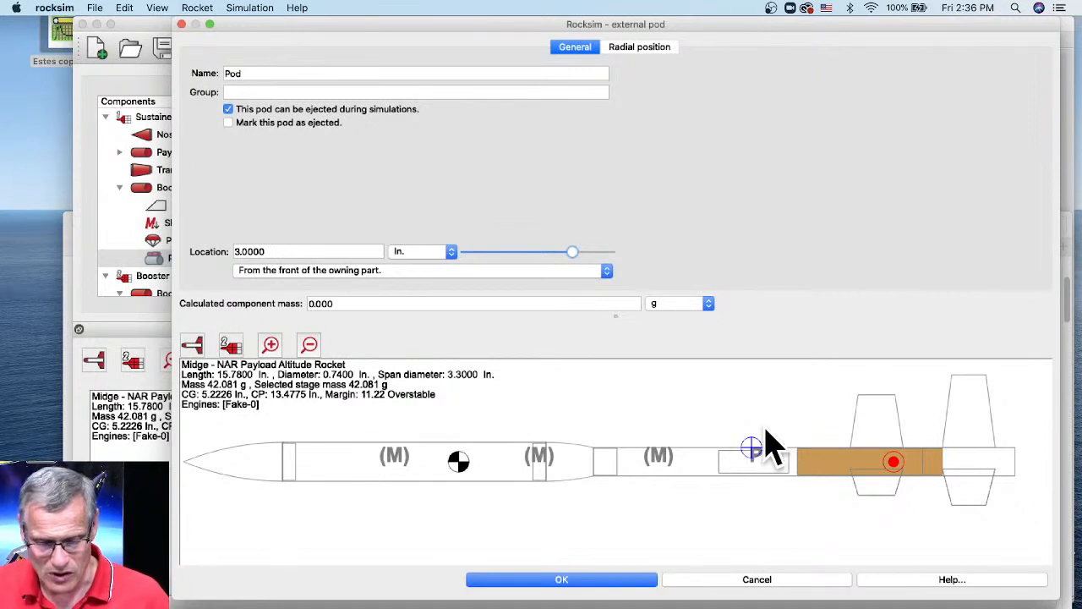
key("super+Tab")
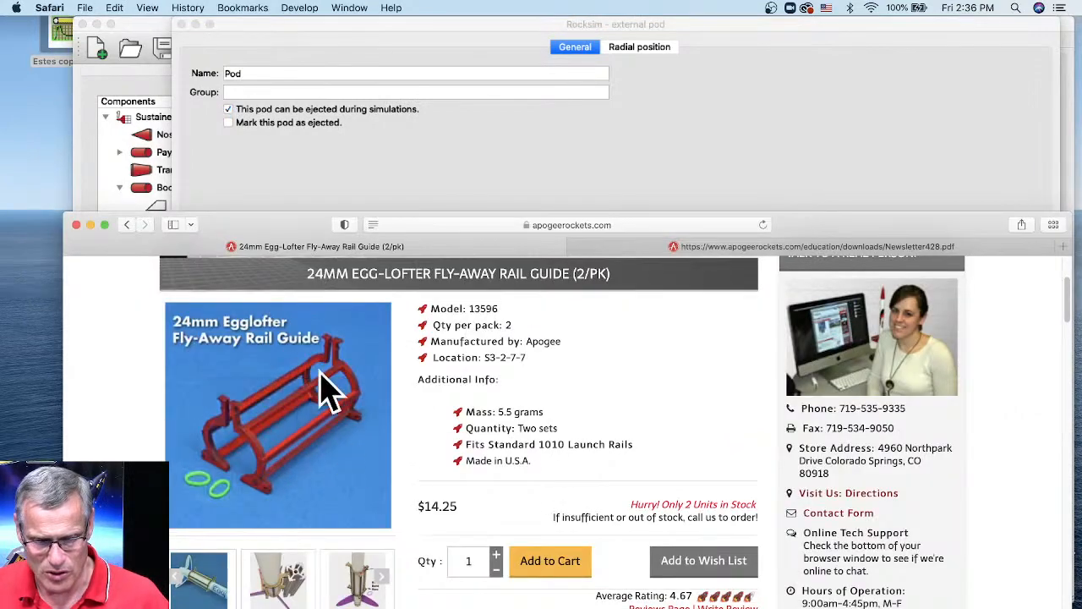
- Reposition Safari to read the 24mm Egg-Lofter rail guide page, then bring RockSim's pod settings forward
left_click_drag(324, 242, 428, 115)
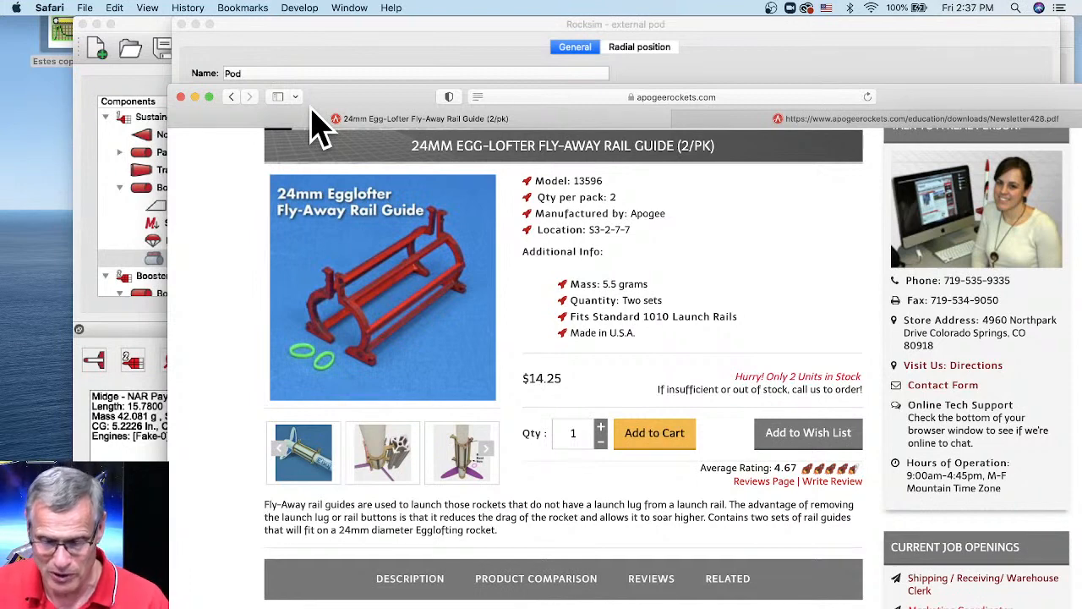
left_click(313, 47)
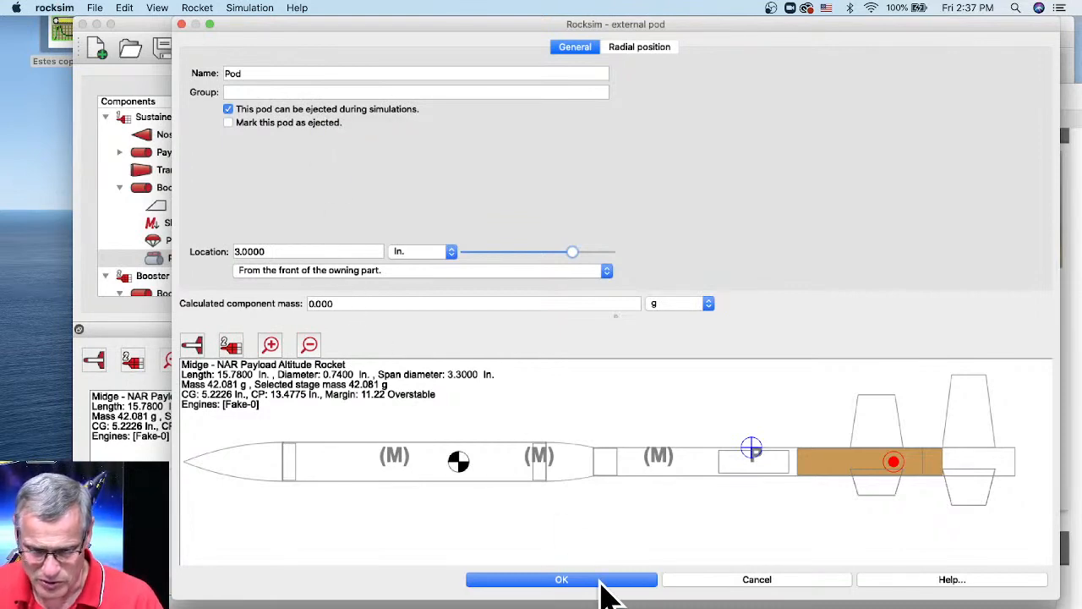
- Add a 13 mm Apogee 10063 body tube inside the Pod
left_click(561, 579)
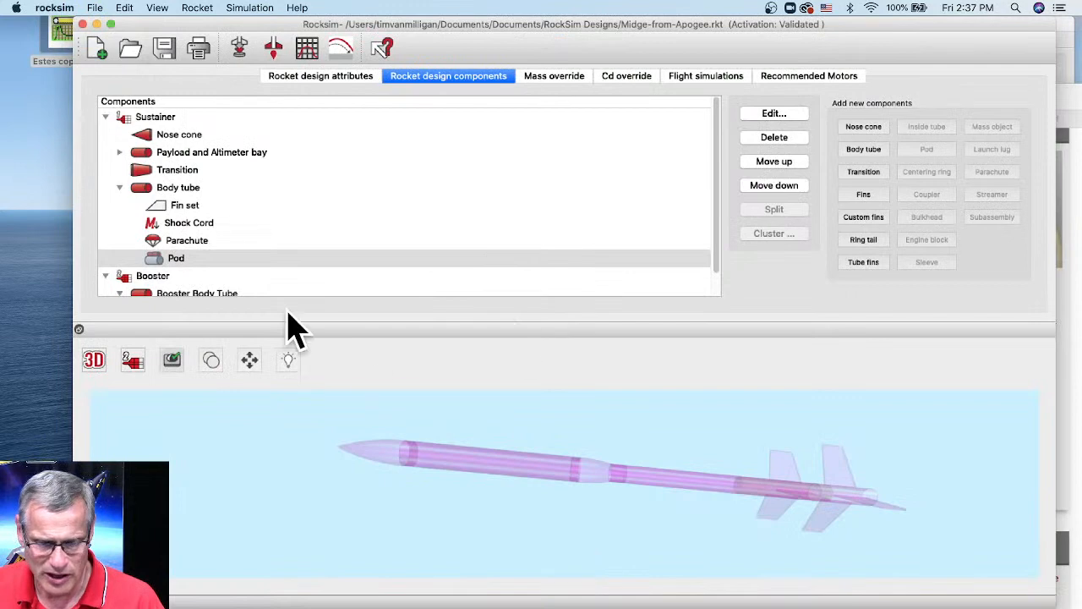
left_click(164, 258)
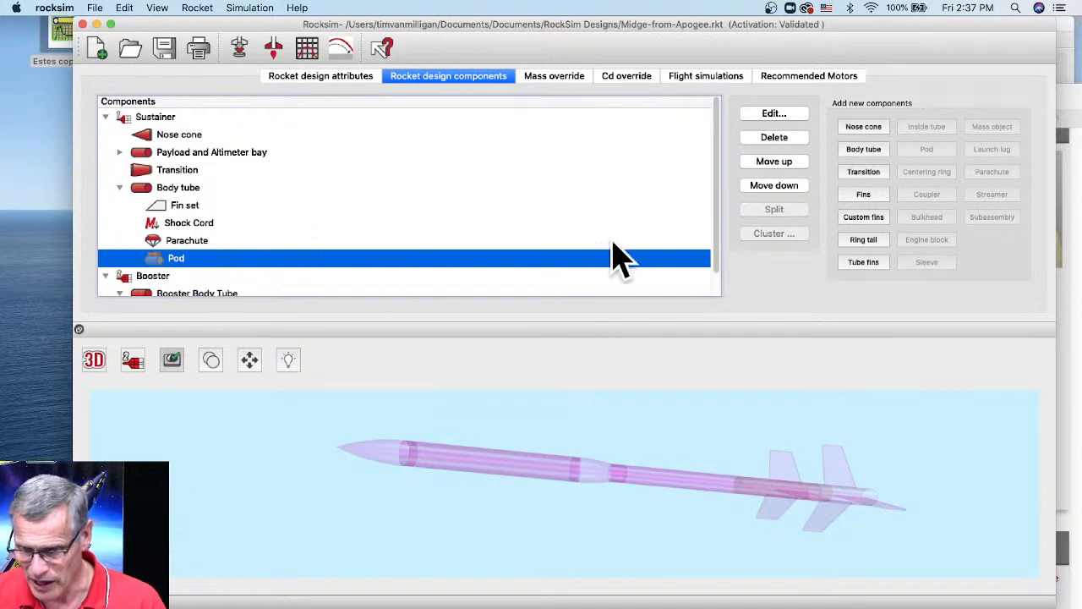
left_click(869, 152)
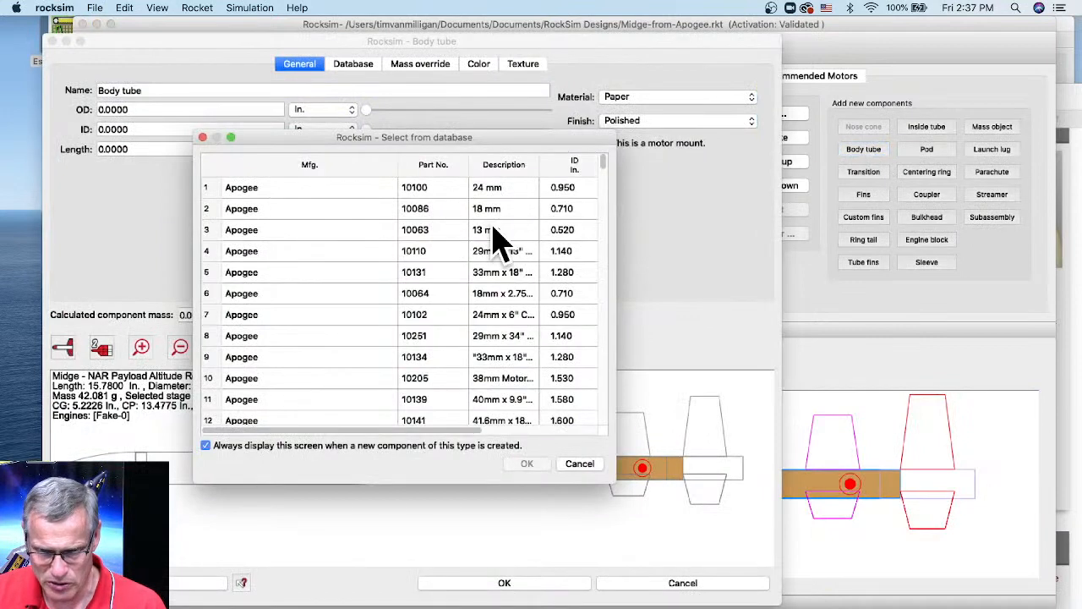
left_click(494, 230)
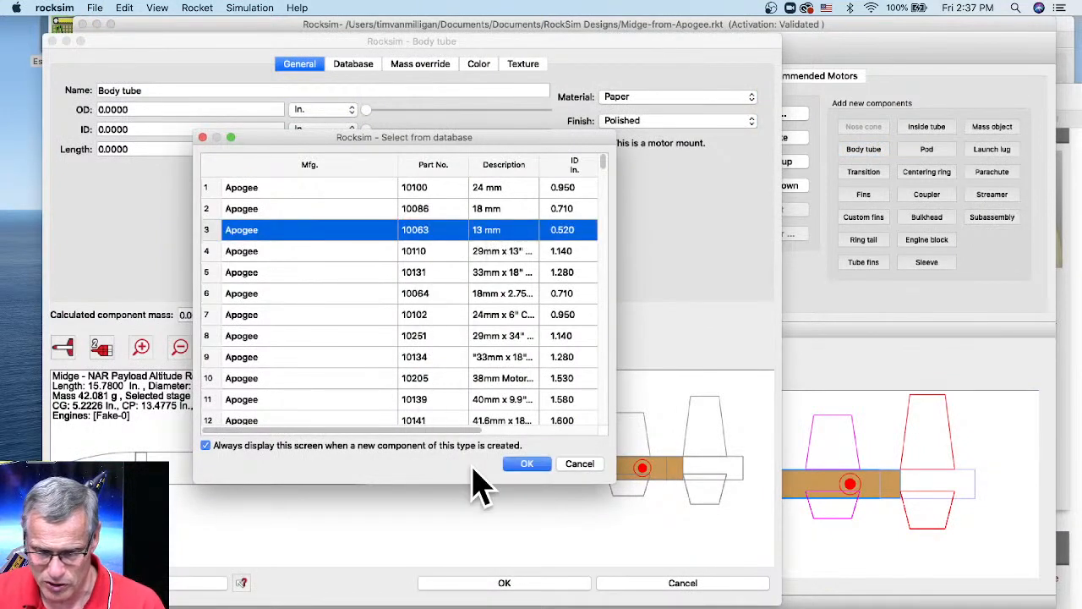
left_click(528, 465)
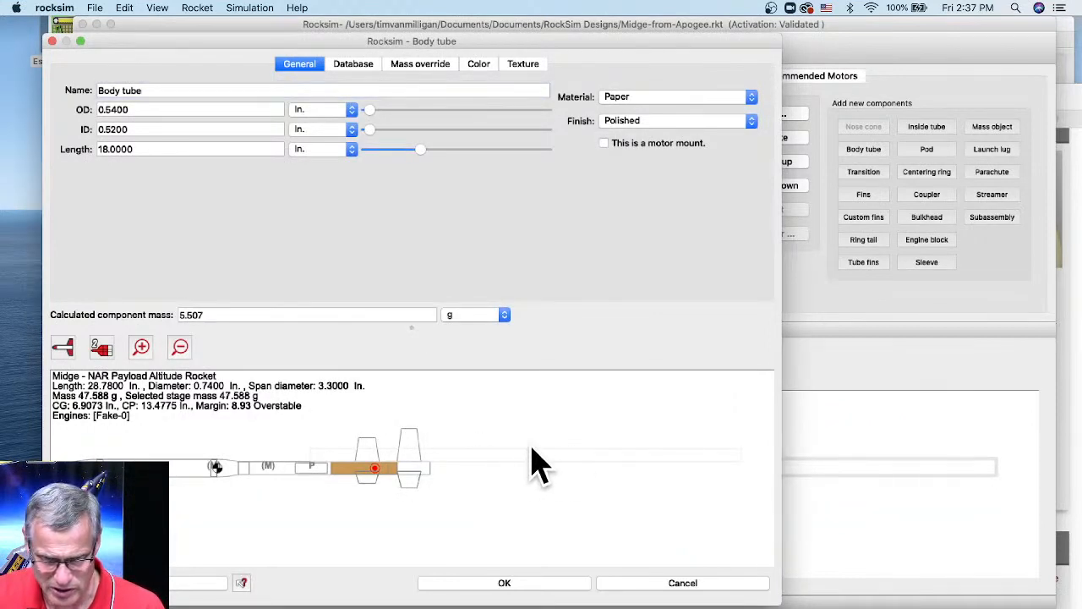
- Make the tube's 2D color red and shorten it to 1.625 in
left_click(476, 65)
left_click(126, 93)
left_click(237, 235)
left_click(571, 464)
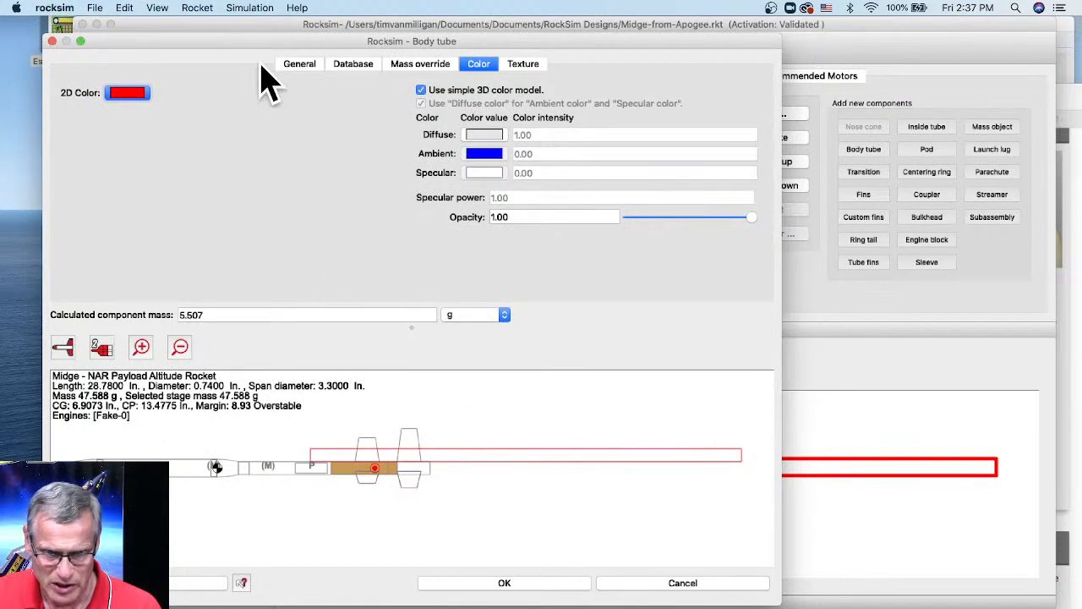
left_click(311, 66)
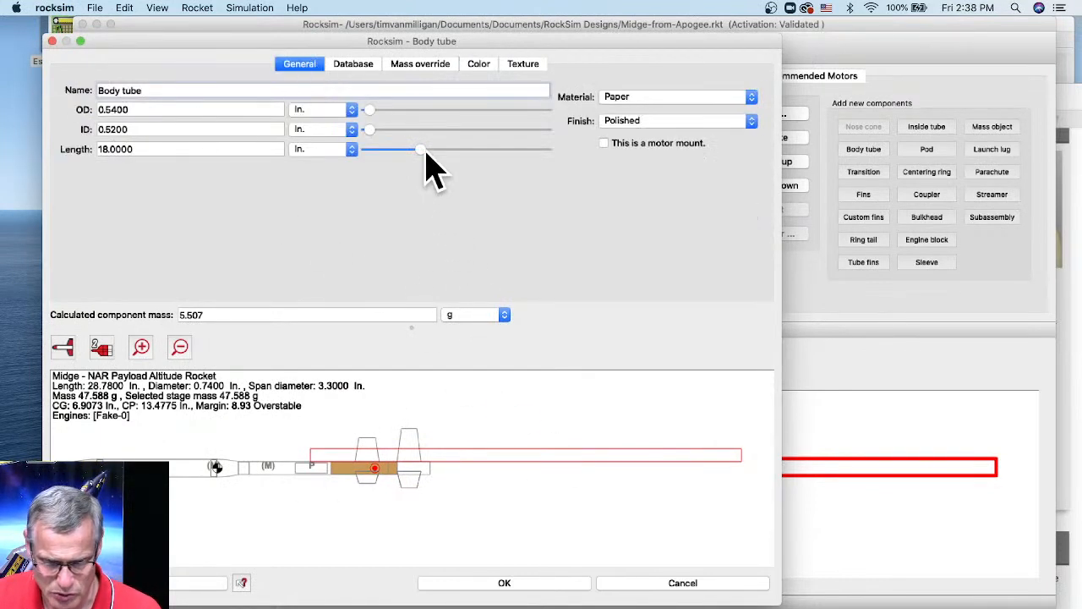
left_click_drag(420, 151, 377, 168)
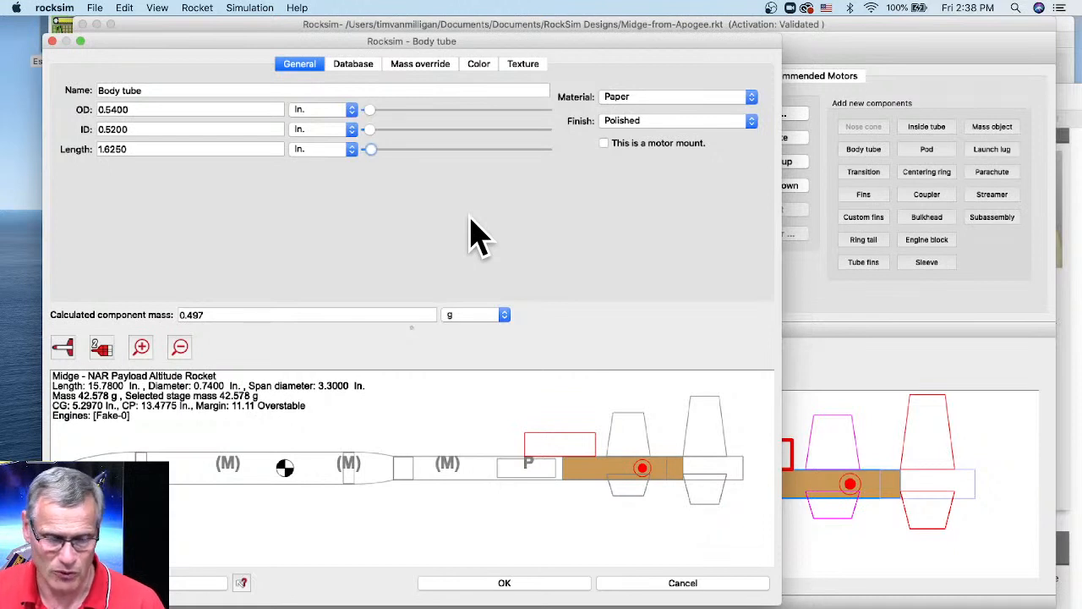
left_click(421, 68)
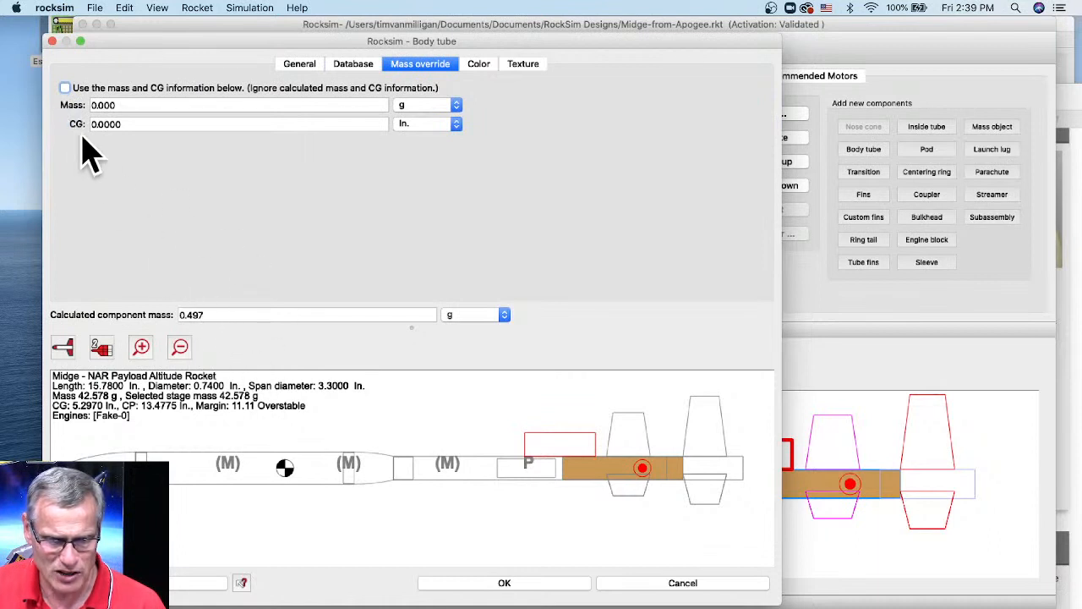
- Enable the pod tube's mass override with 5.0 g and CG at .82 in, then save
left_click(65, 88)
left_click(118, 105)
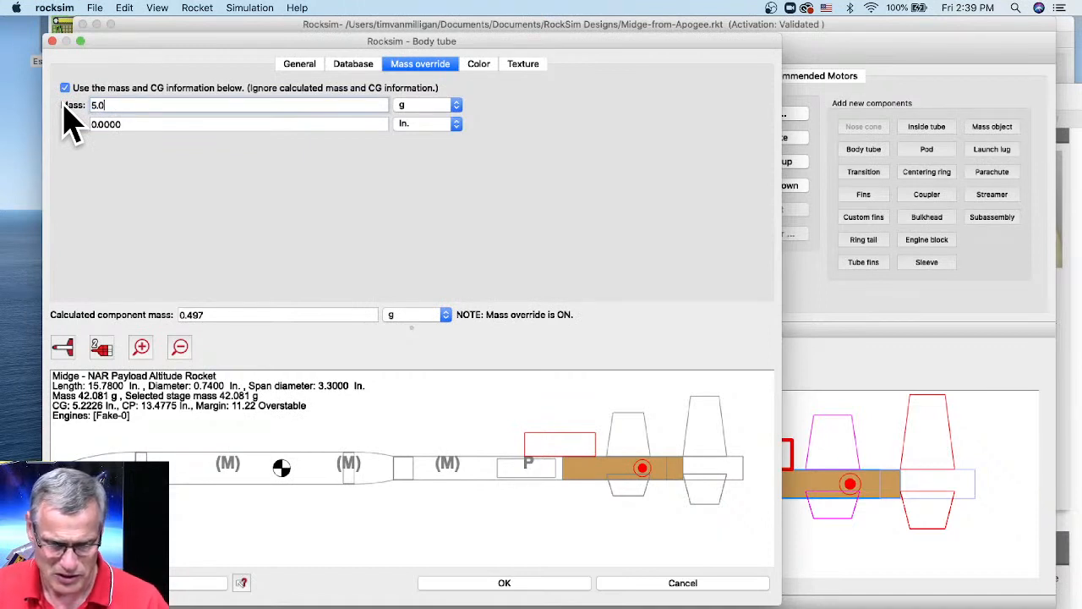
key("Tab")
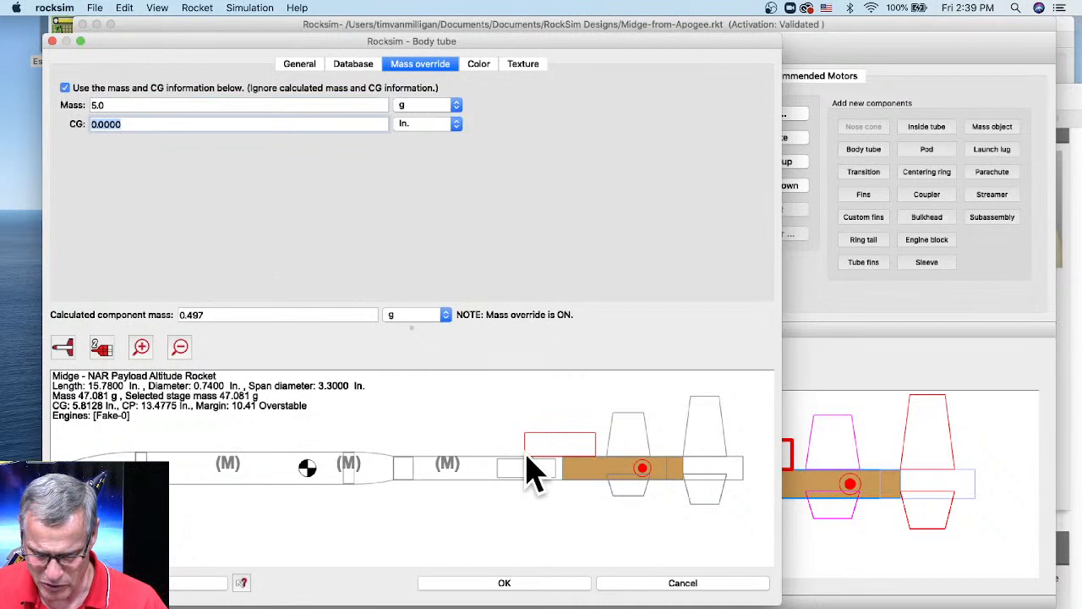
left_click(298, 66)
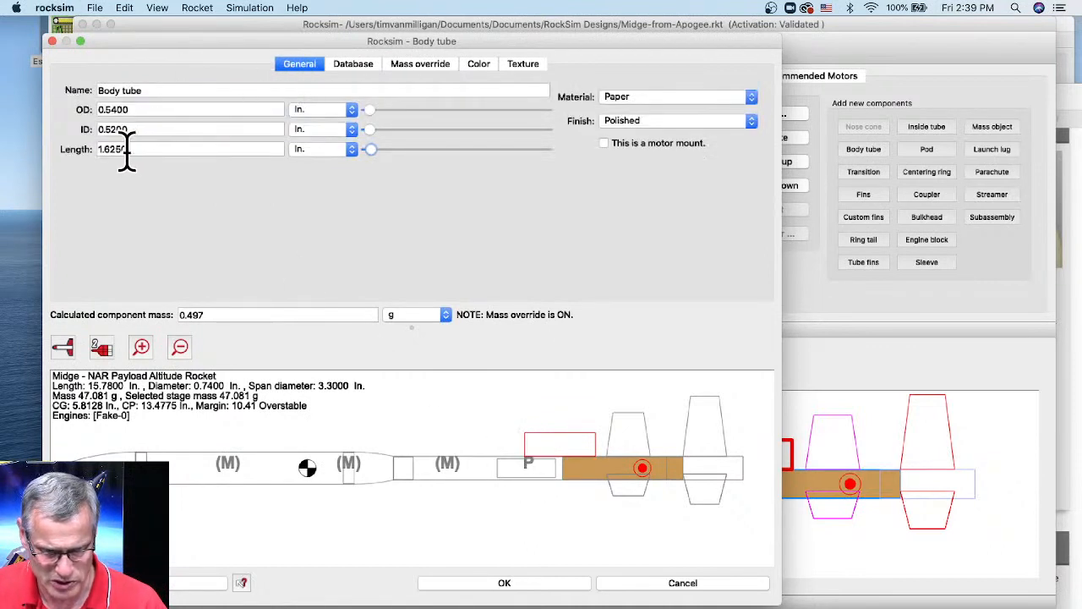
left_click(398, 68)
left_click_drag(118, 125, 78, 124)
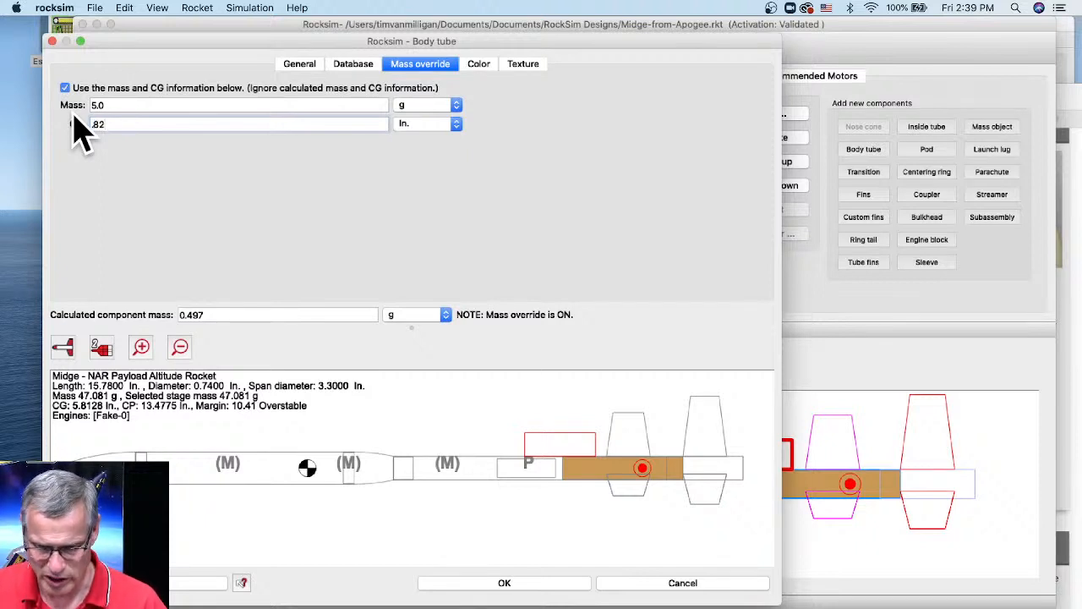
key("Tab")
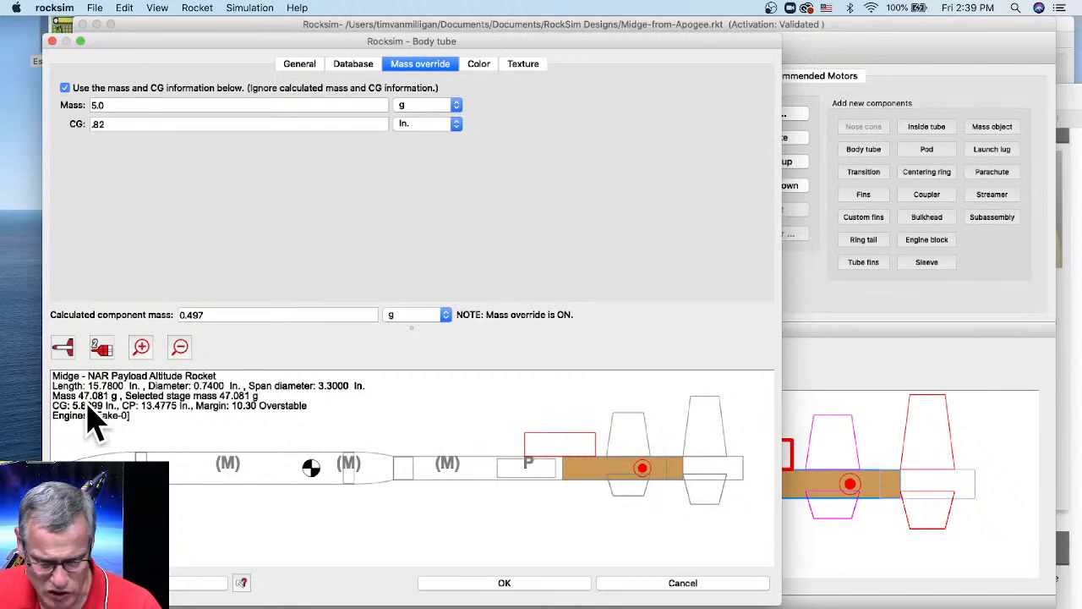
left_click(523, 589)
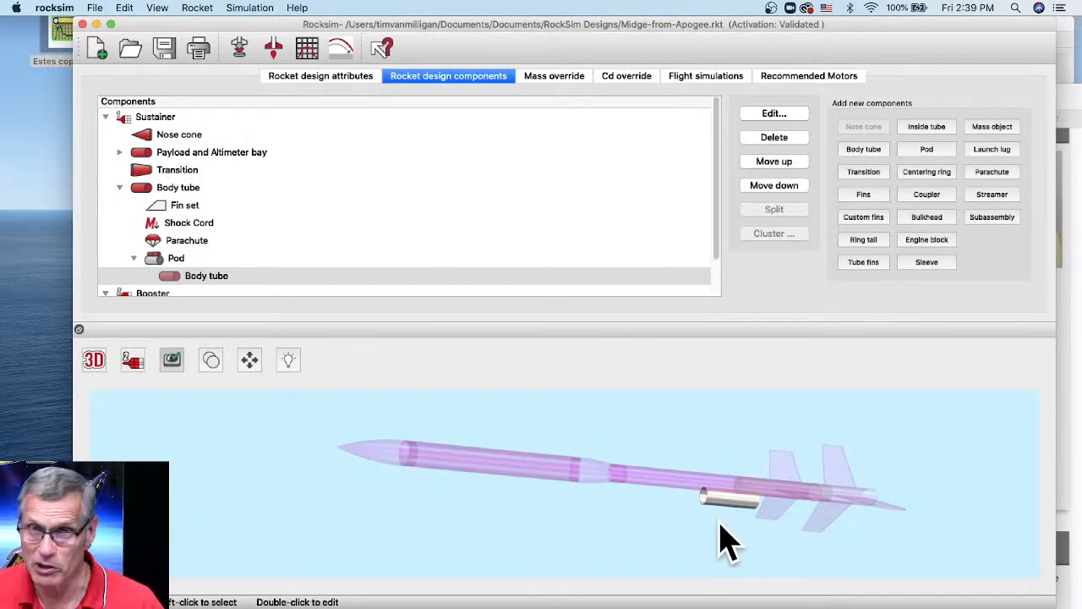
- Change the Pod preview to the 2D side view and reopen the Pod's settings
left_click_drag(710, 540, 682, 515)
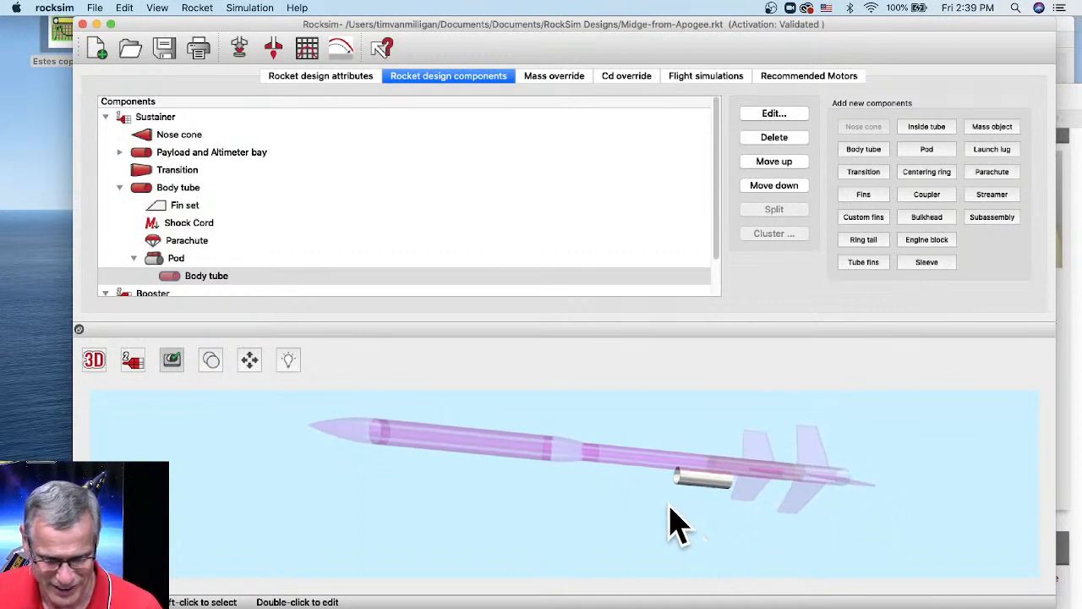
left_click(159, 260)
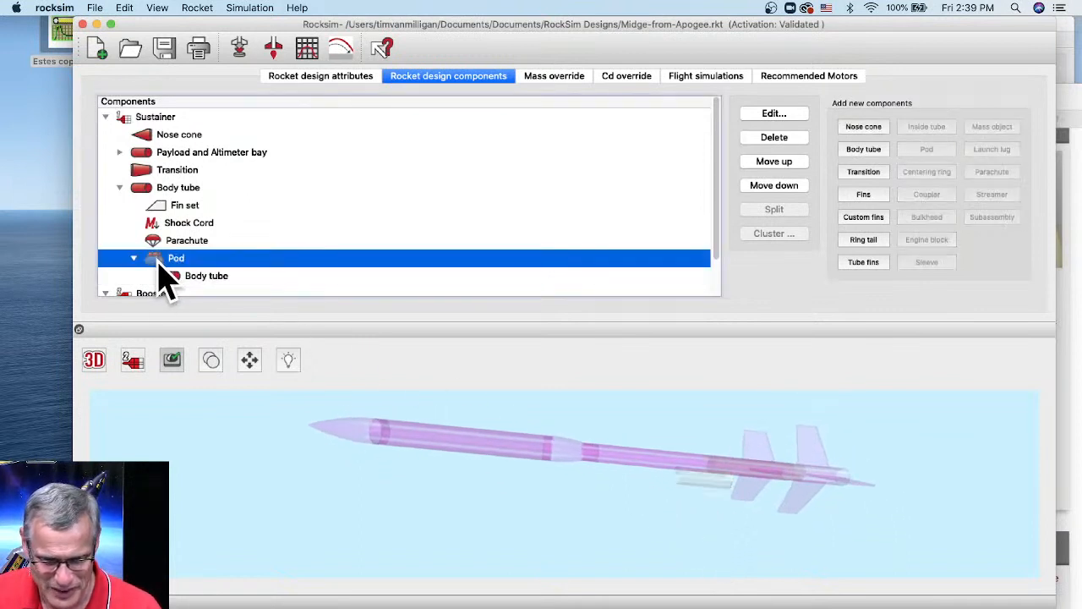
left_click(93, 359)
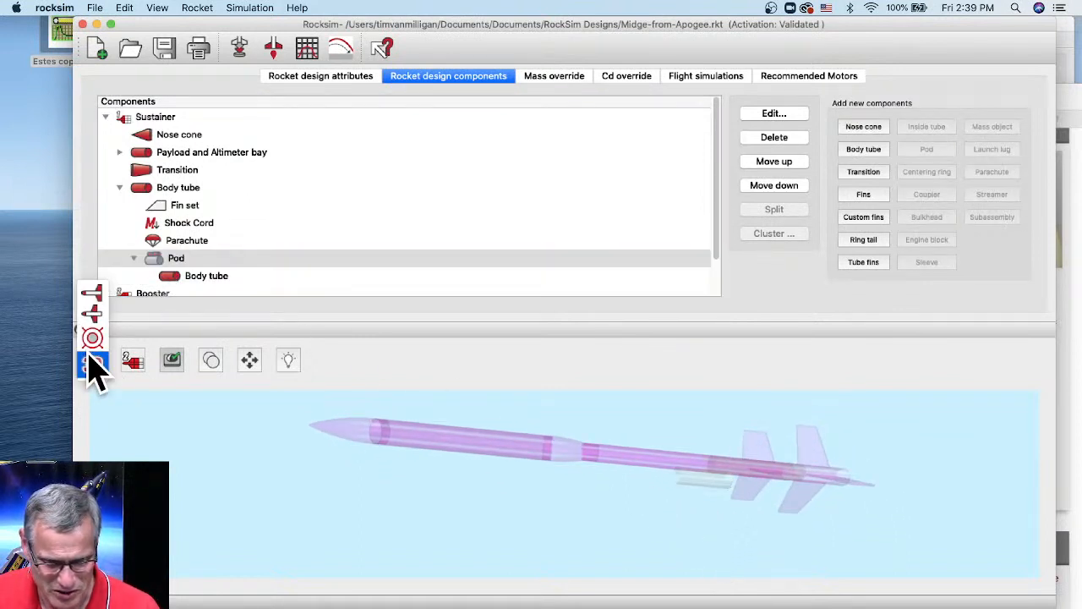
left_click(100, 291)
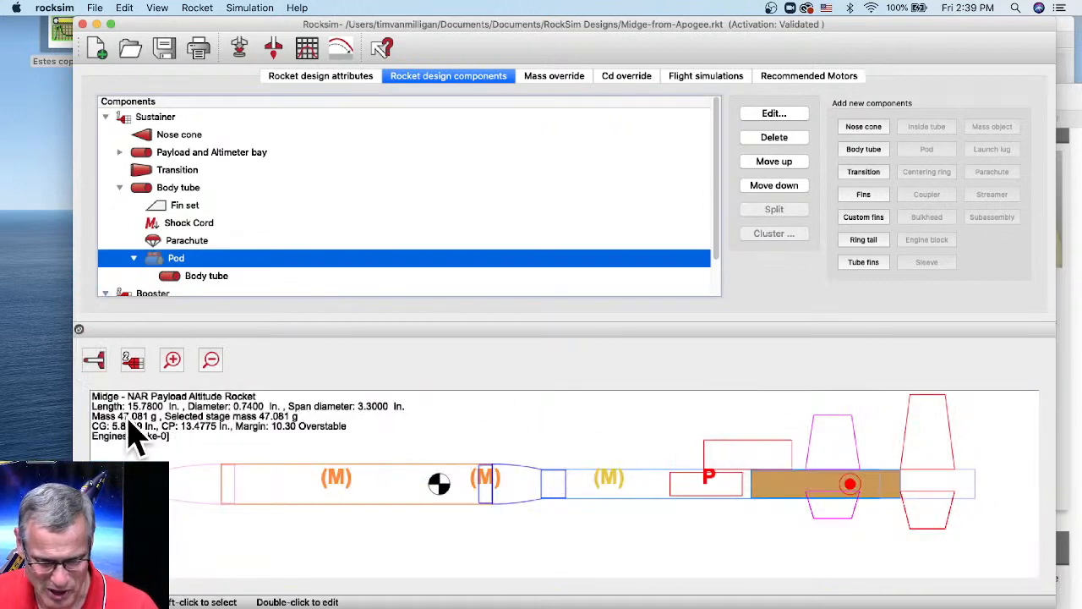
double_click(165, 261)
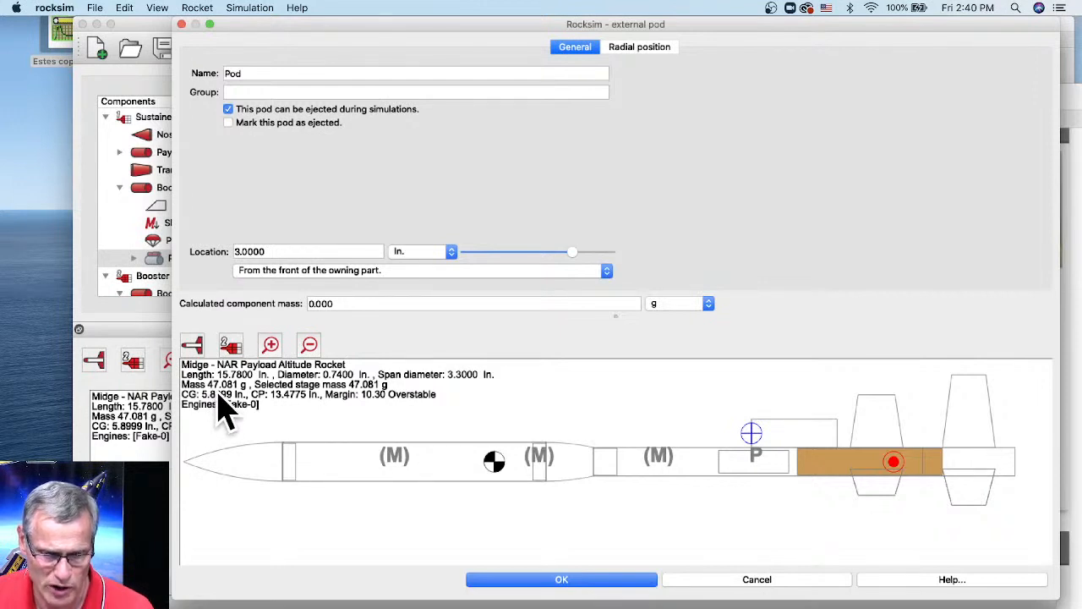
left_click(228, 122)
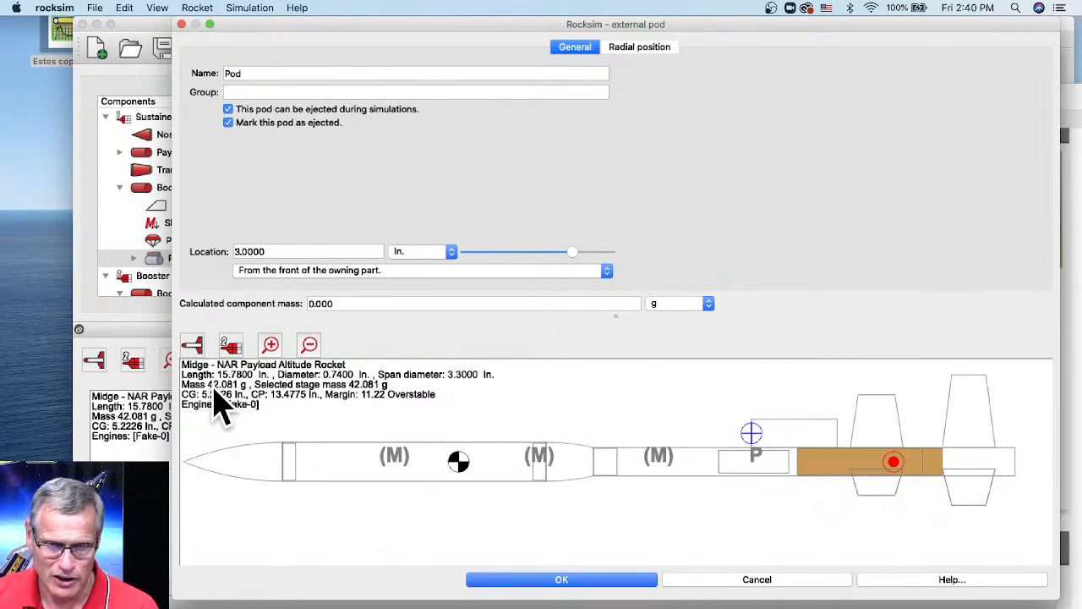
left_click(228, 123)
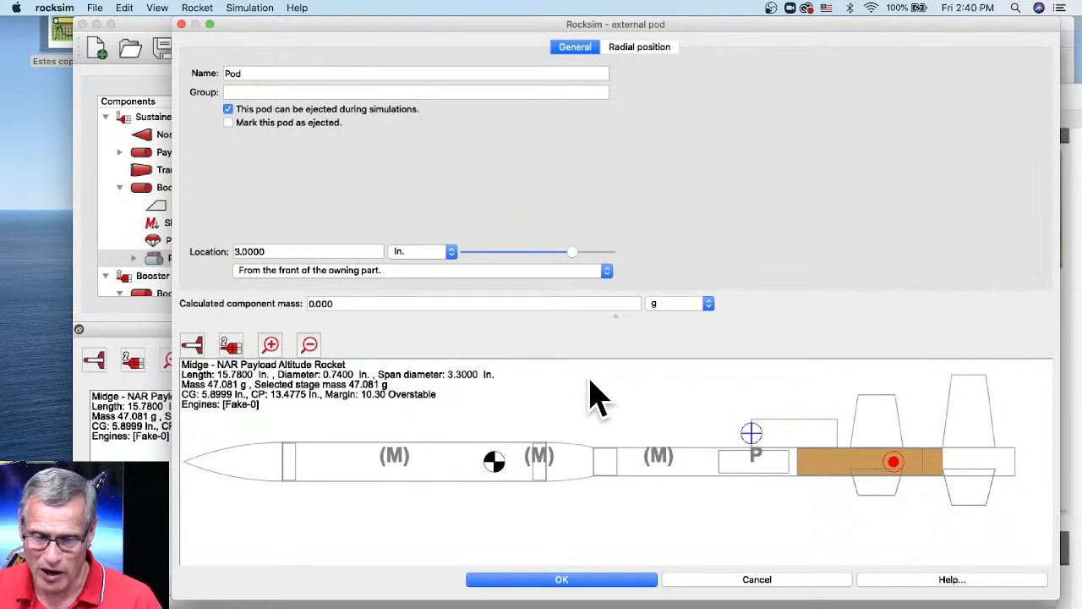
left_click(604, 580)
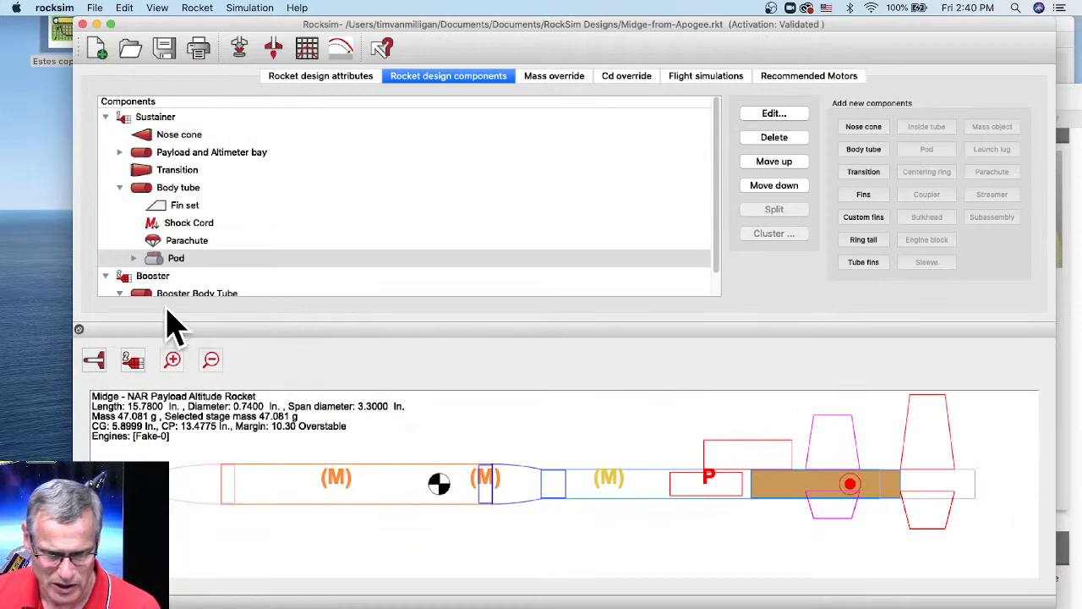
left_click(240, 49)
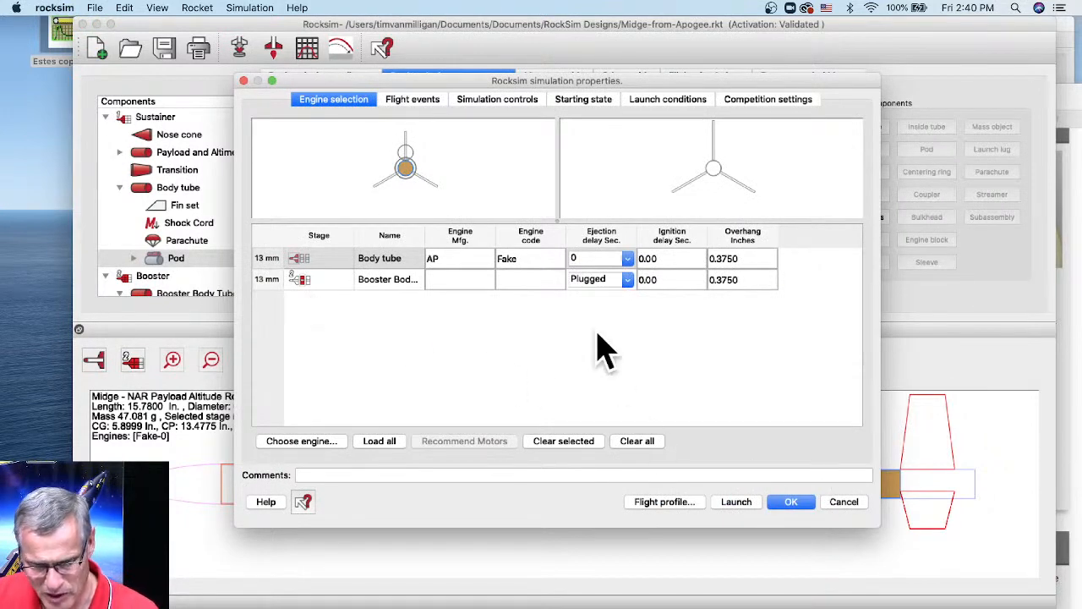
left_click(844, 501)
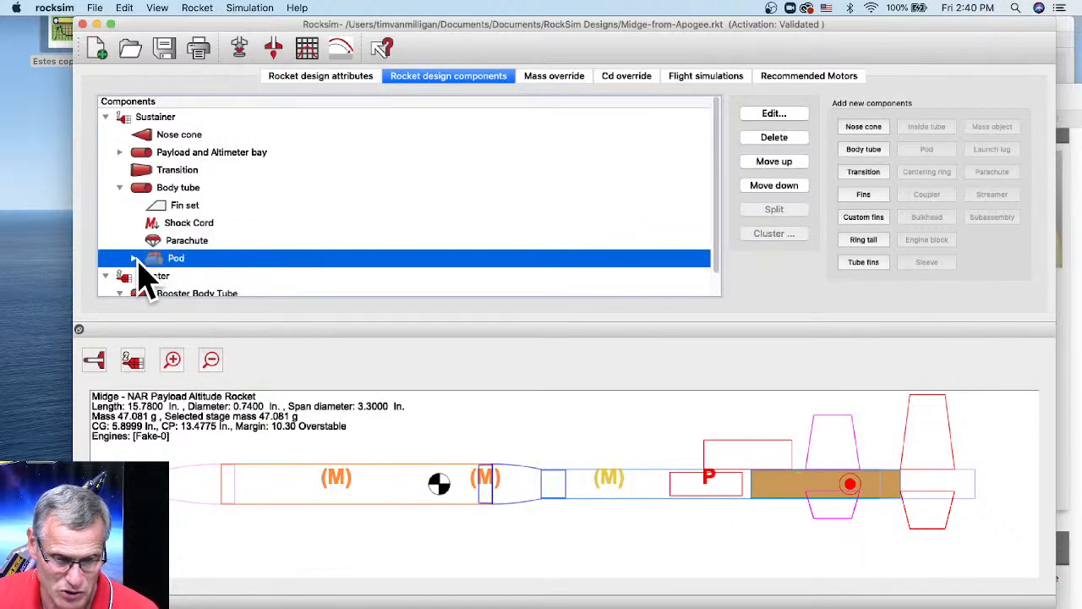
- Make the pod tube a motor mount named 'Fly-away rail guide' and list its 13 mm engines
left_click(134, 257)
left_click(203, 277)
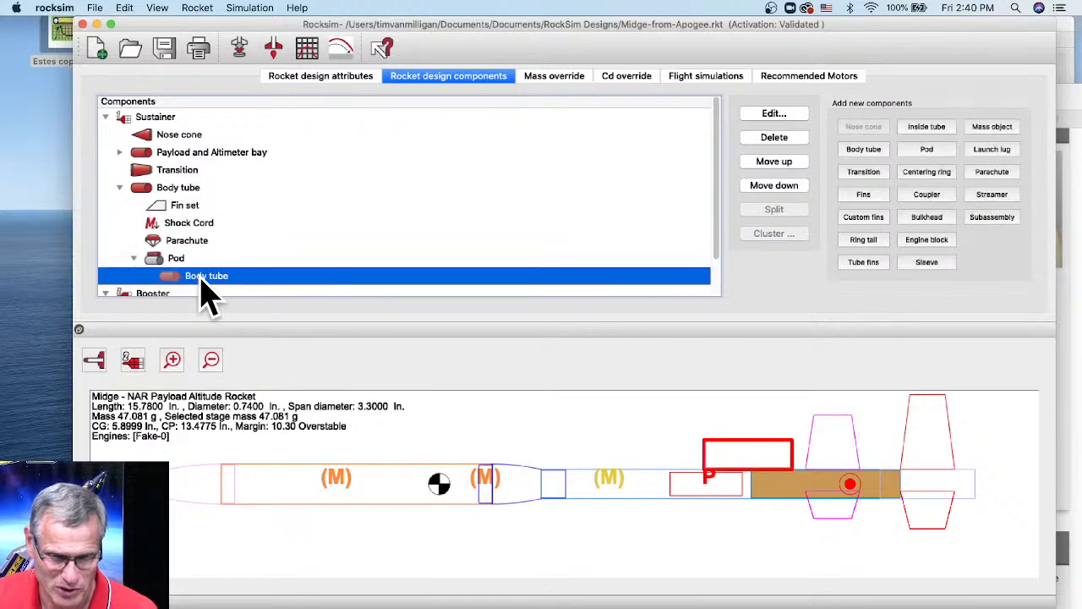
double_click(202, 280)
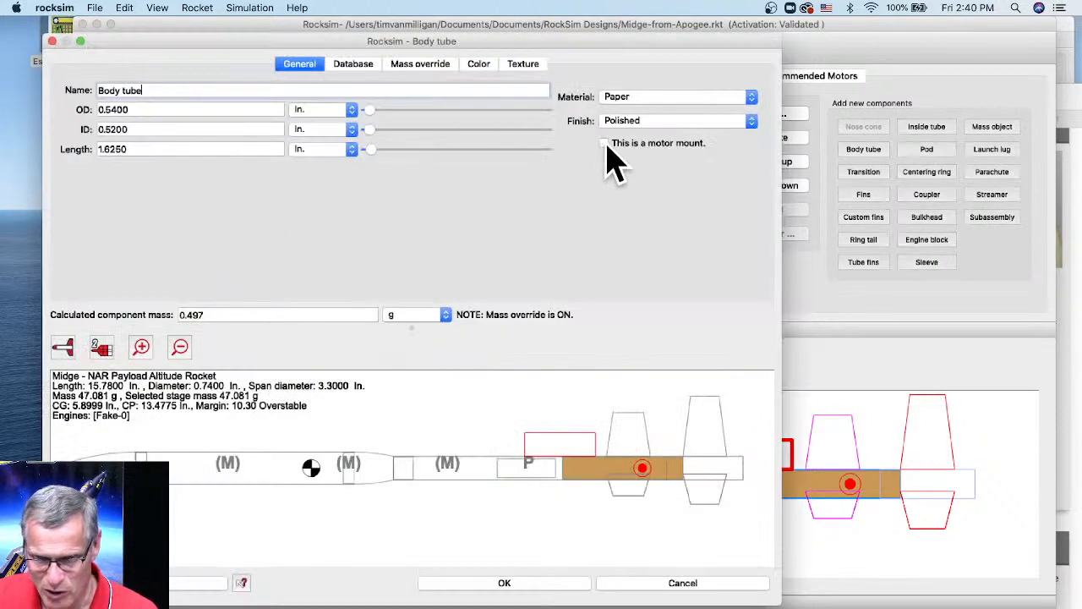
left_click(604, 144)
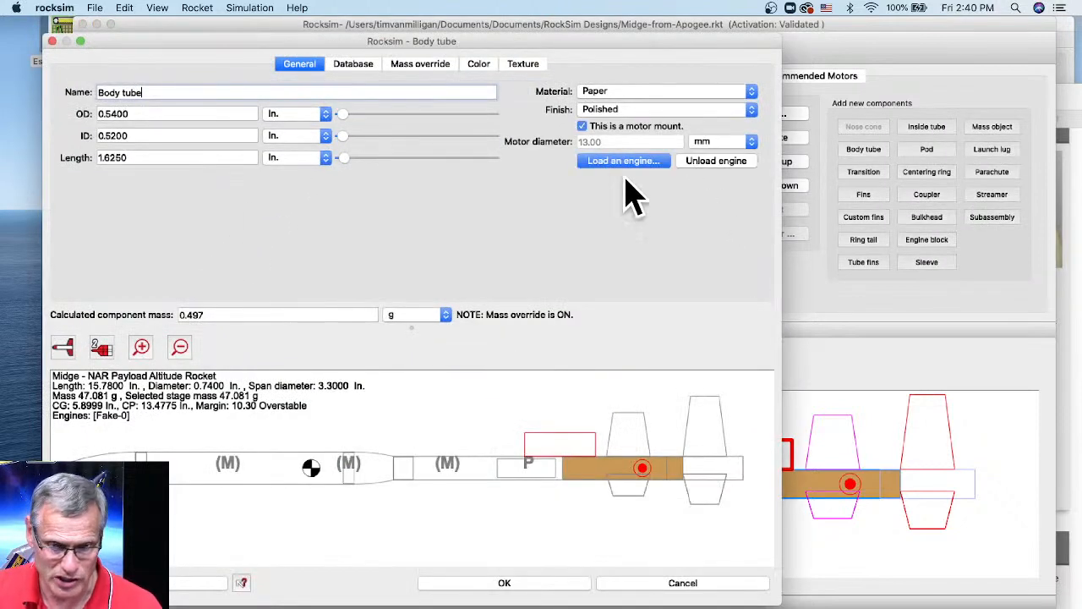
left_click_drag(152, 92, 92, 91)
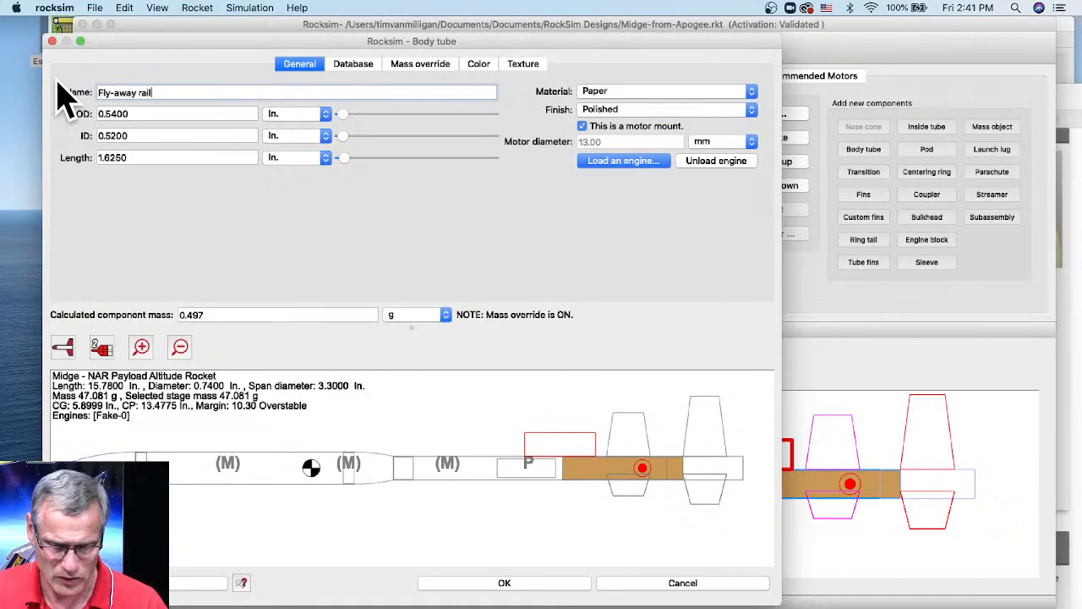
left_click_drag(145, 41, 252, 35)
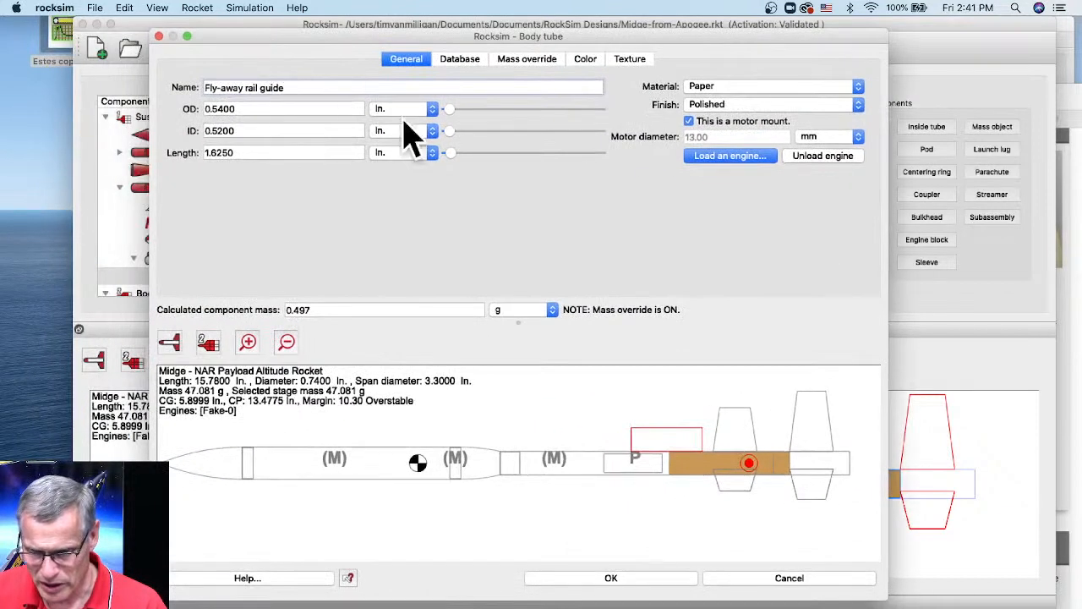
left_click(717, 169)
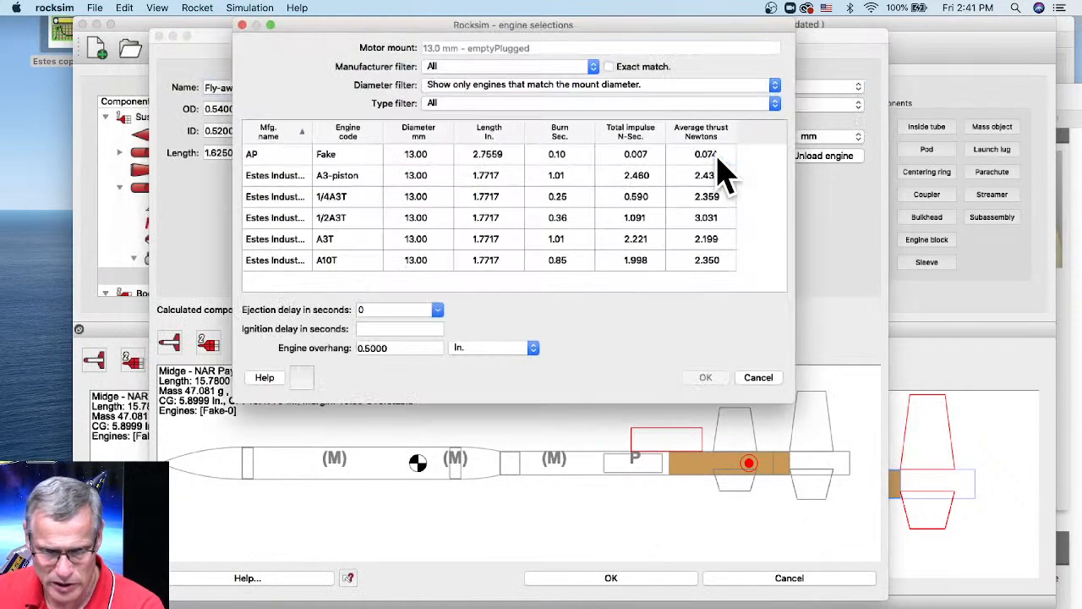
- Load the AP Fake engine into the Fly-away rail guide and close its settings
left_click(322, 159)
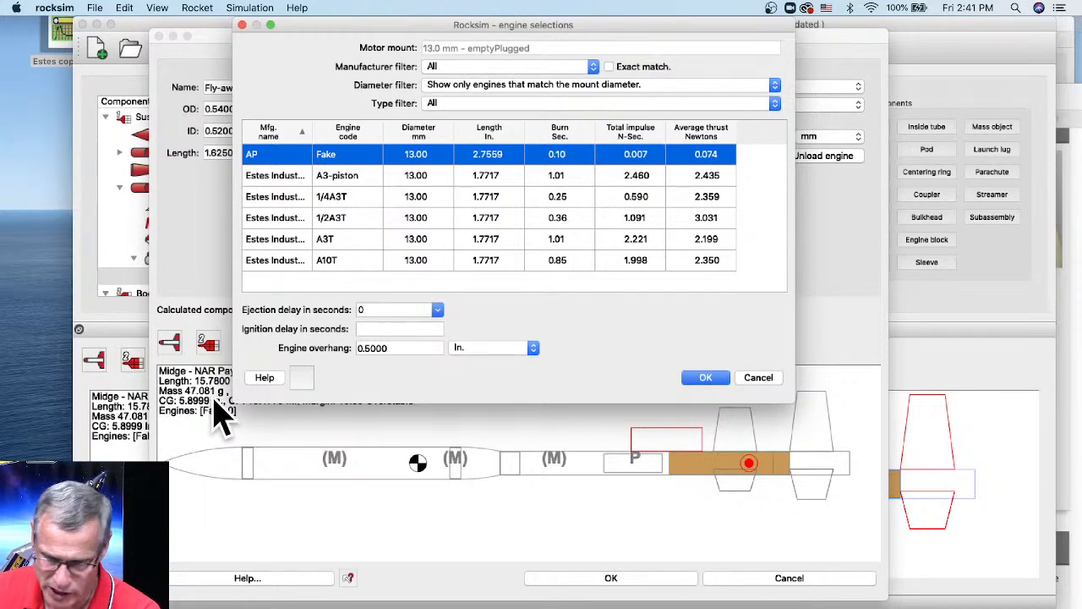
left_click(704, 378)
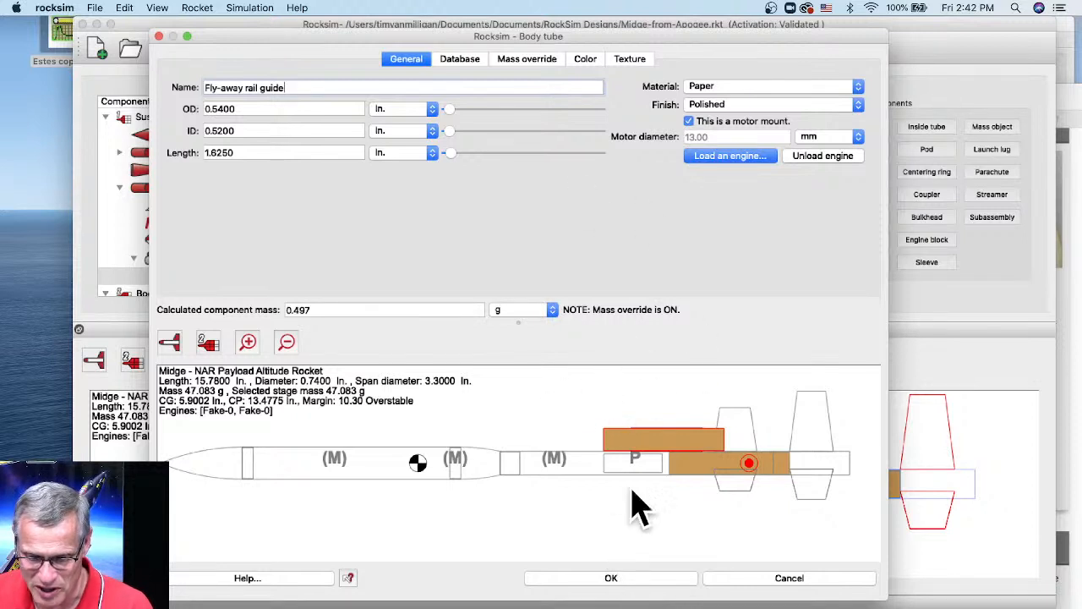
left_click(634, 582)
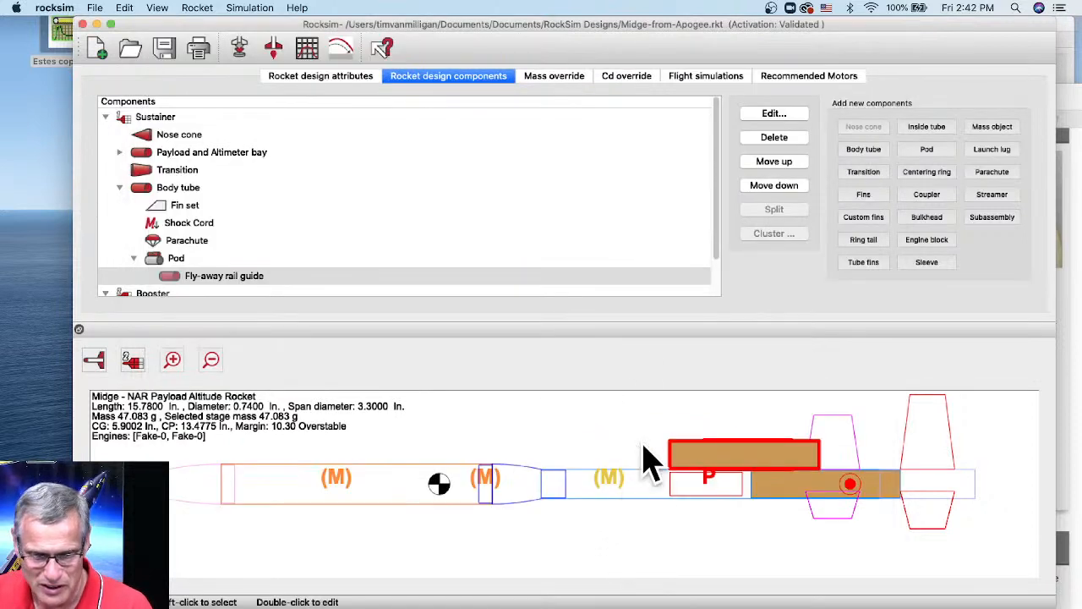
- Start a new simulation and pick an Estes A3T with a 6-second custom delay
left_click(240, 50)
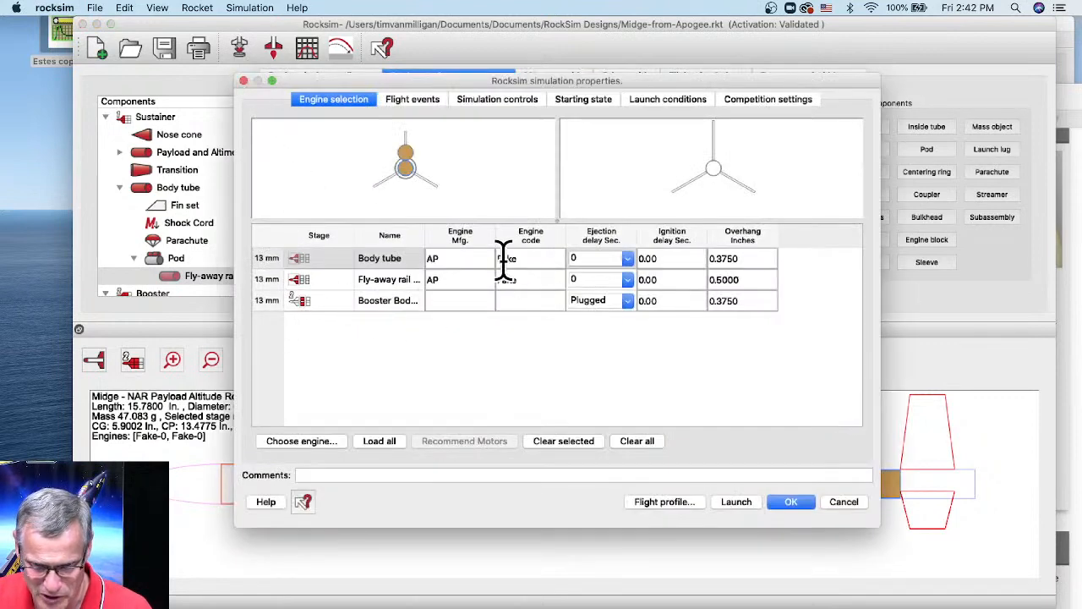
left_click(363, 282)
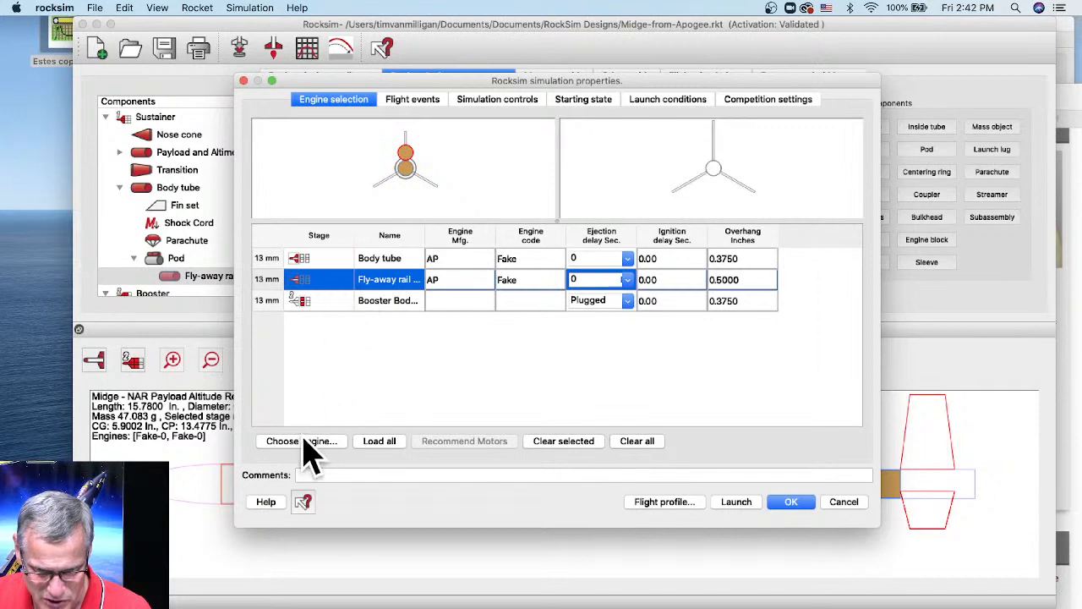
left_click(306, 444)
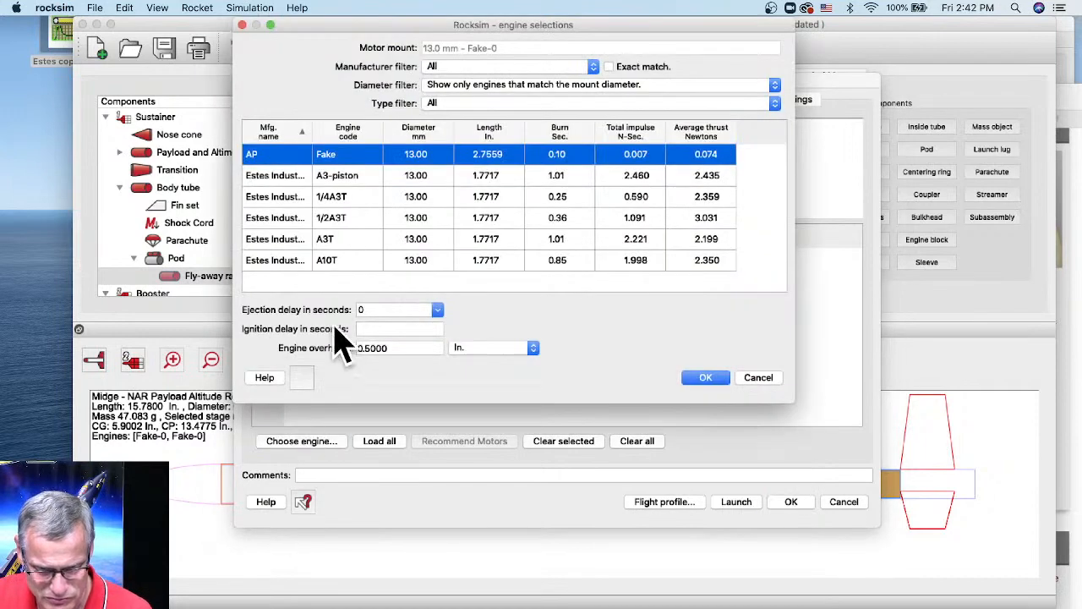
left_click(331, 245)
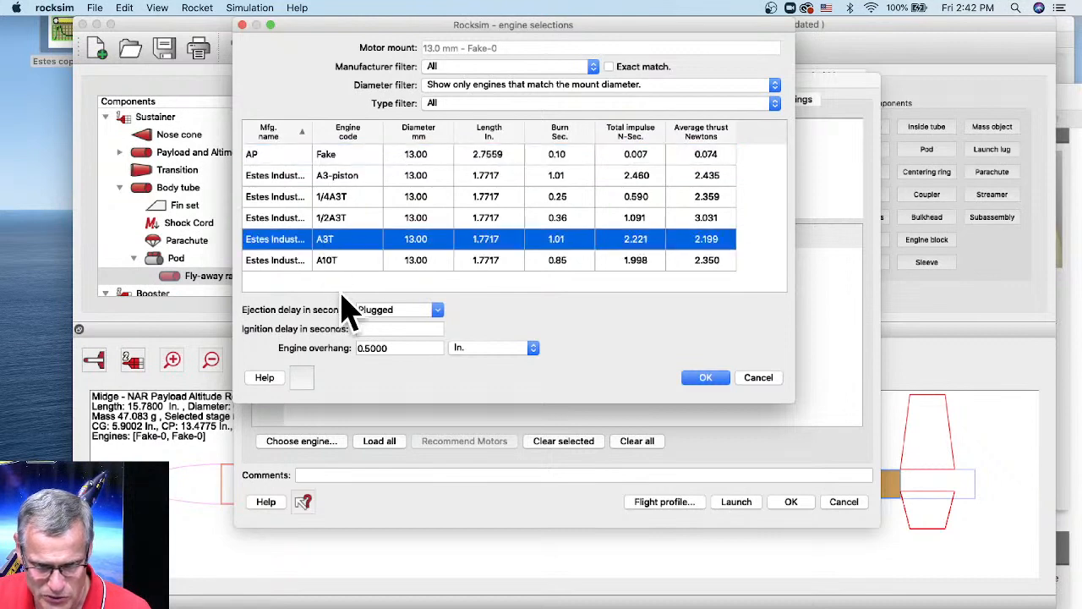
left_click(435, 311)
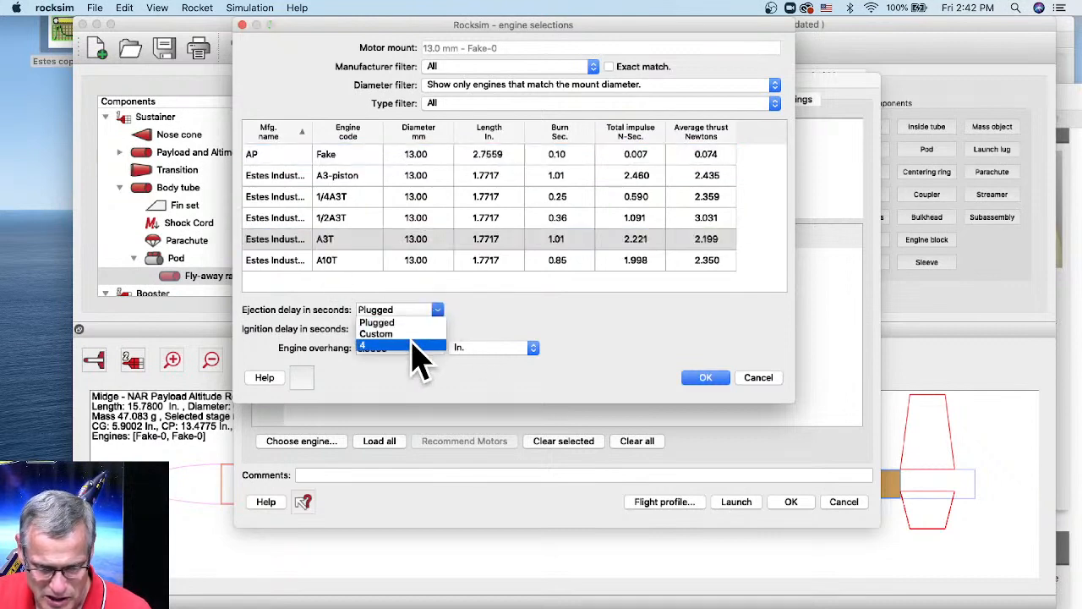
left_click(413, 334)
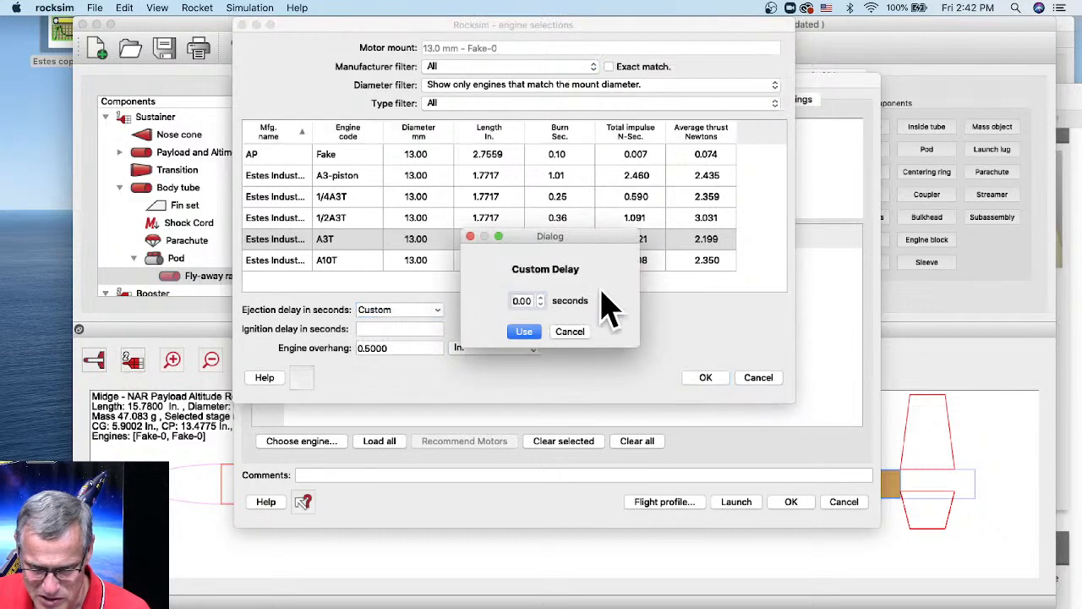
left_click(541, 298)
left_click(522, 332)
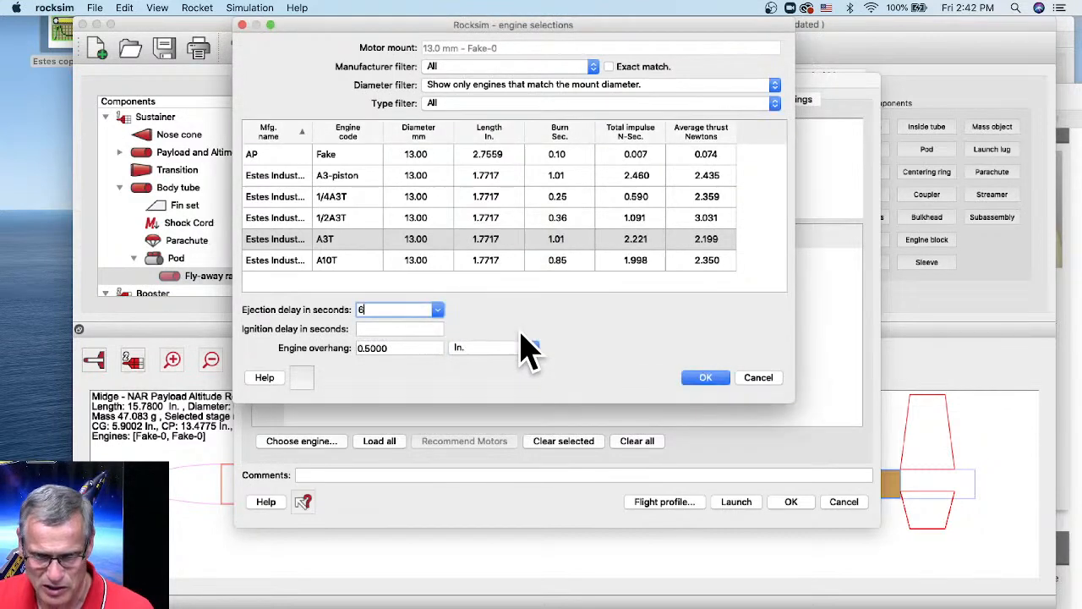
left_click(702, 379)
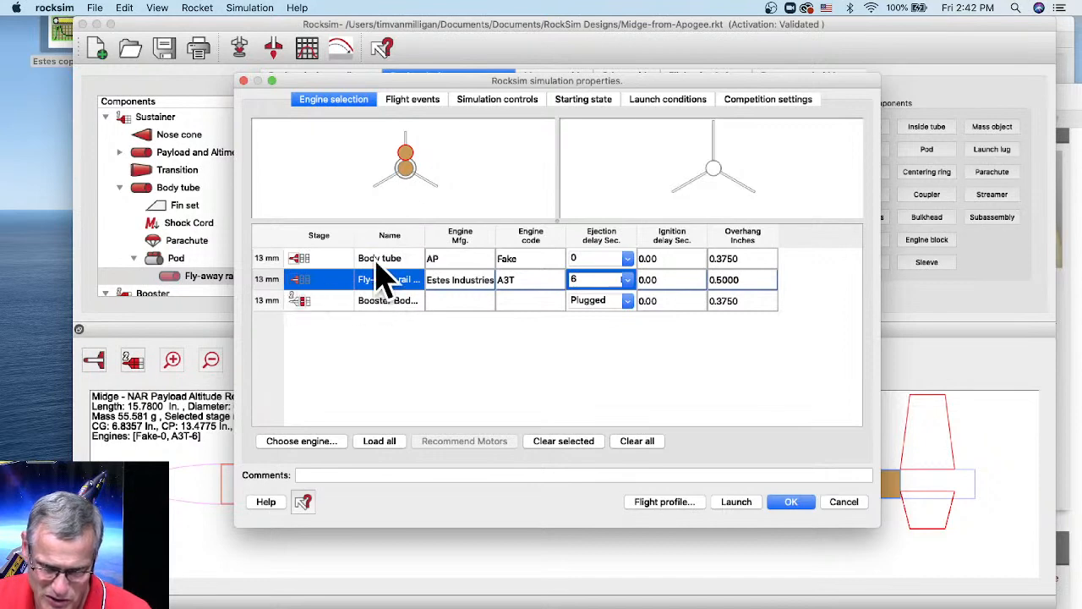
- Assign the A3T-6 to the body tube and the AP Fake engine to the fly-away rail guide
left_click(302, 259)
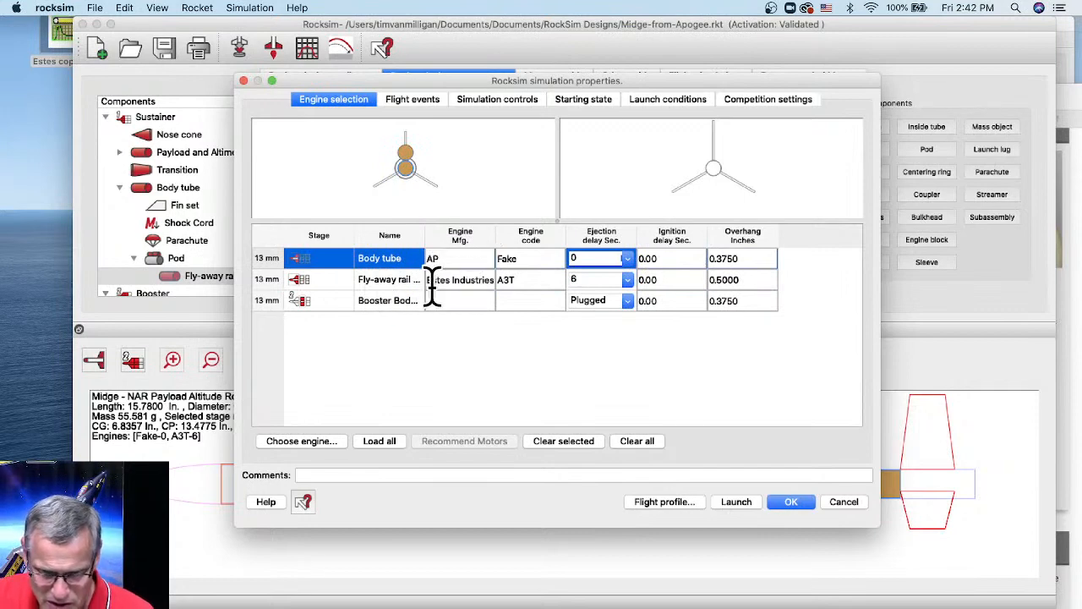
left_click(365, 282)
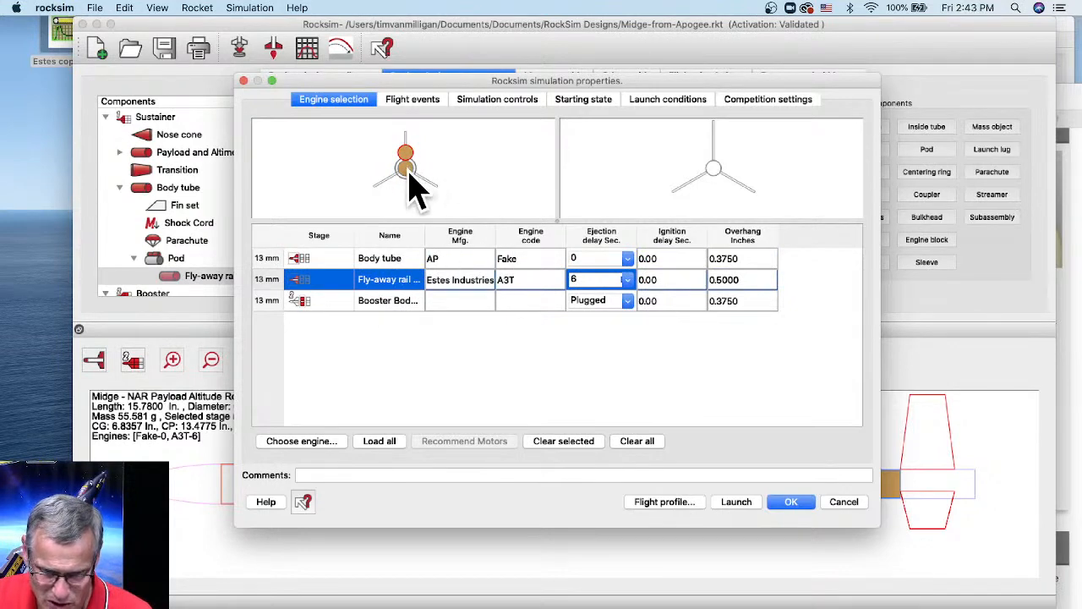
left_click(391, 259)
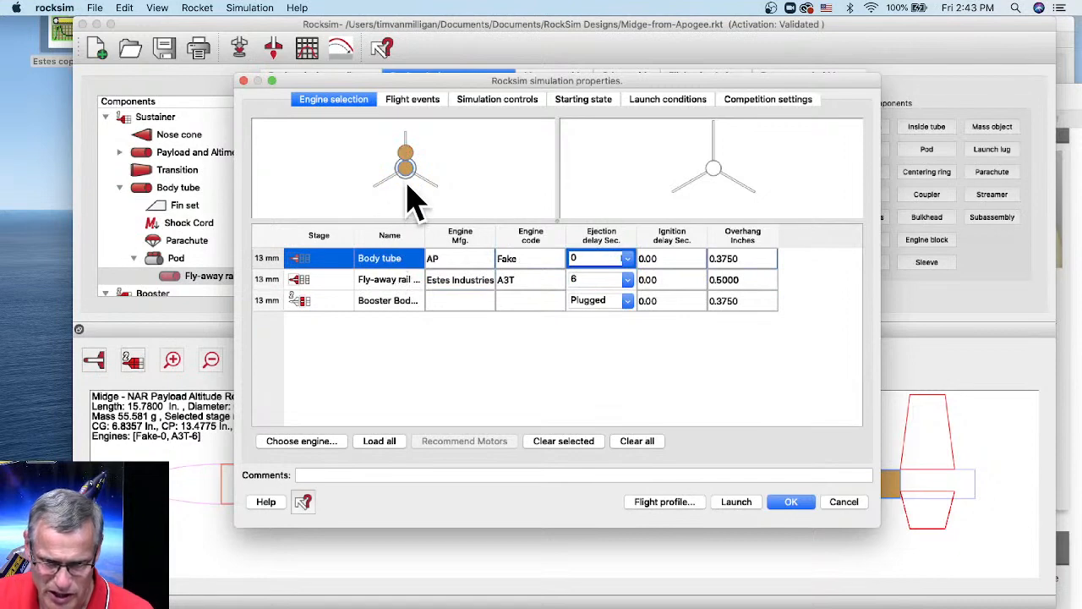
double_click(394, 255)
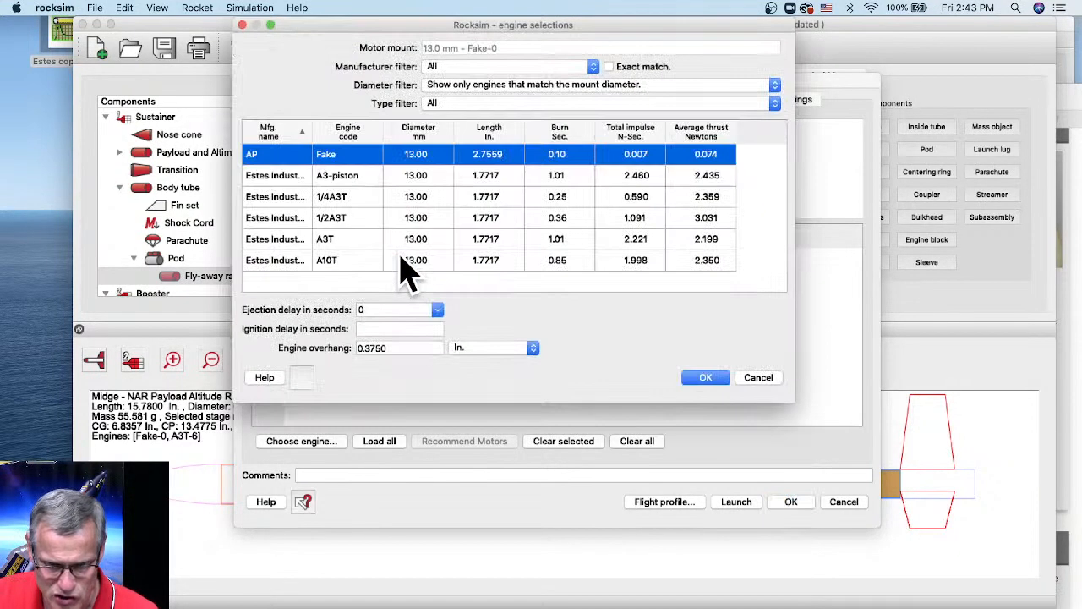
left_click(329, 240)
left_click(432, 309)
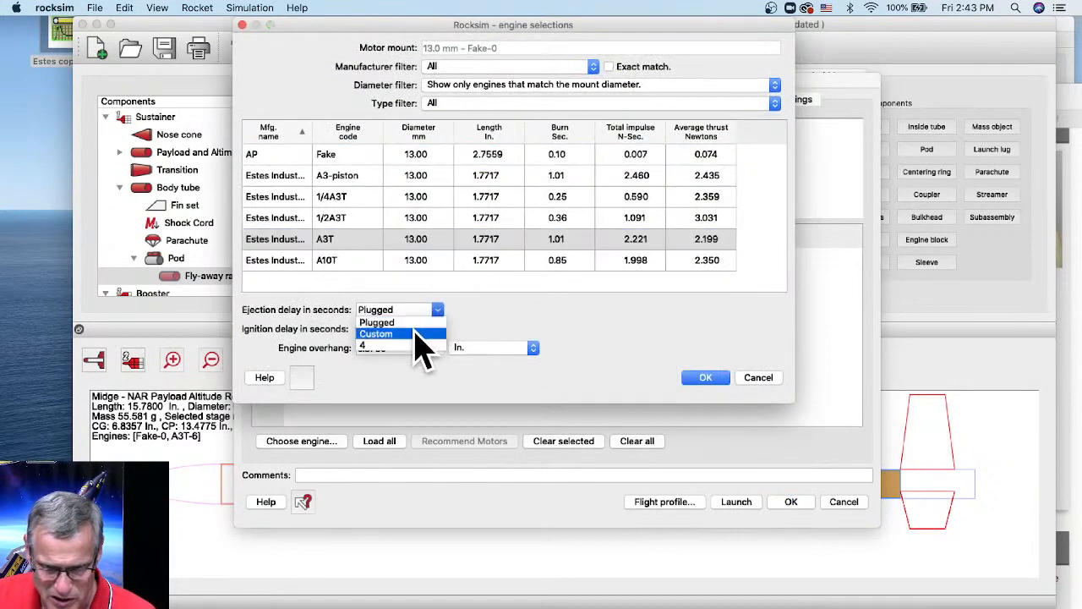
left_click(416, 333)
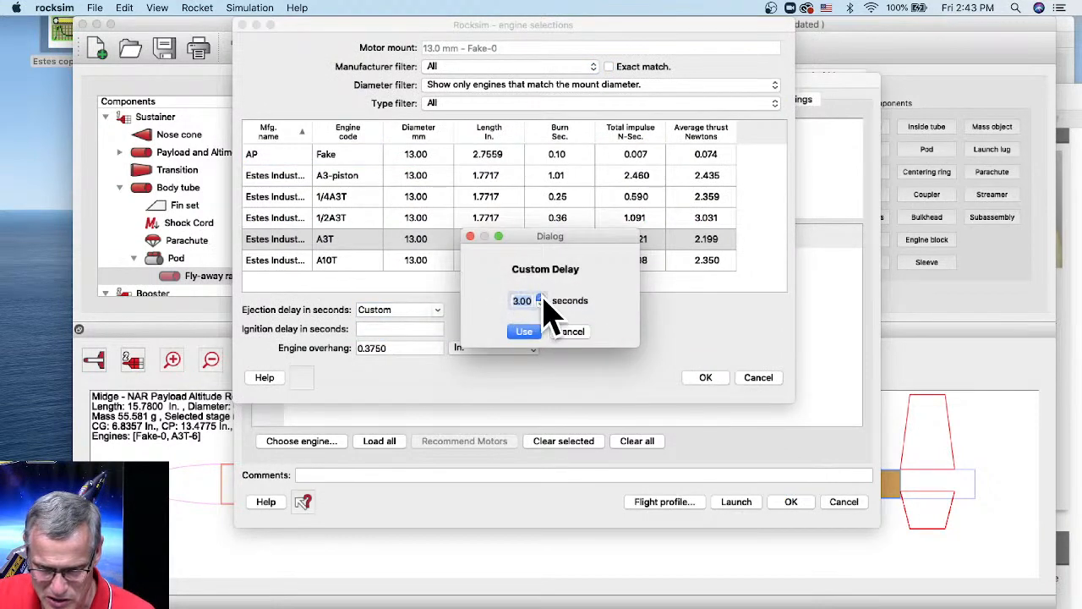
left_click(526, 331)
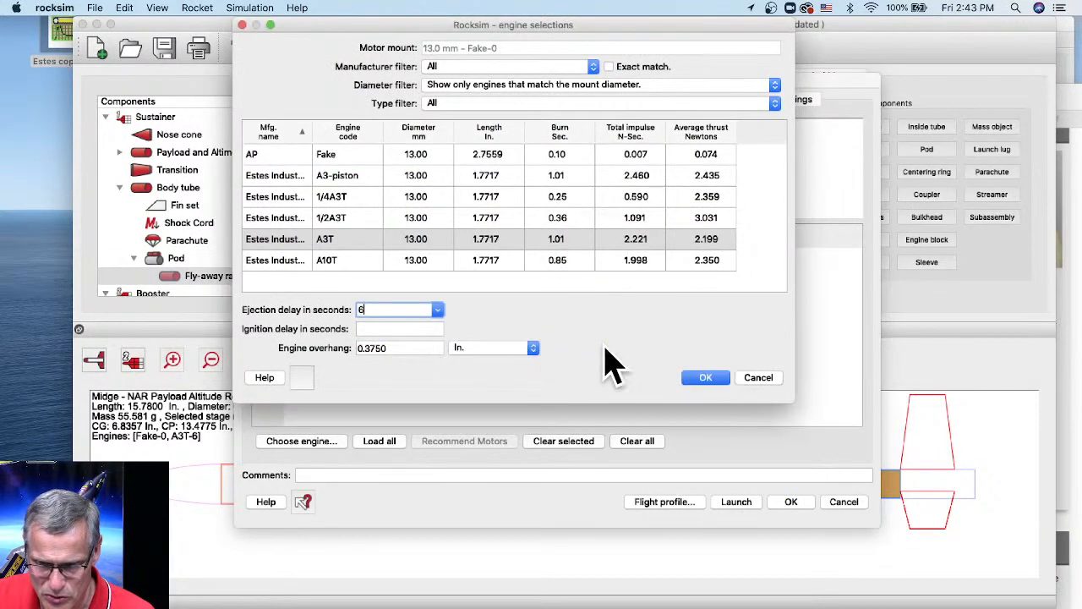
left_click(705, 377)
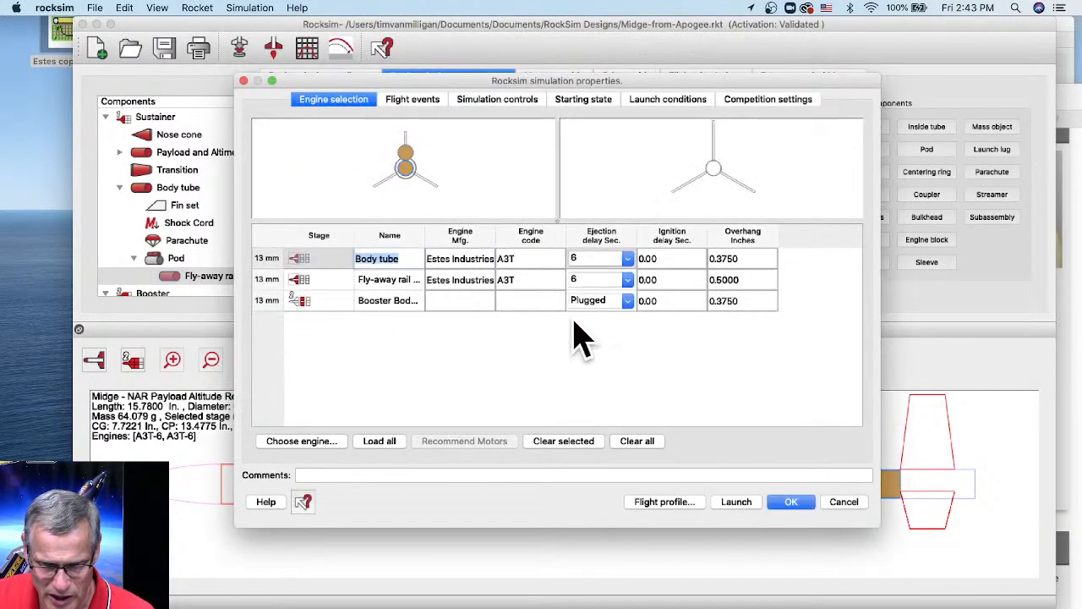
double_click(392, 282)
left_click(328, 156)
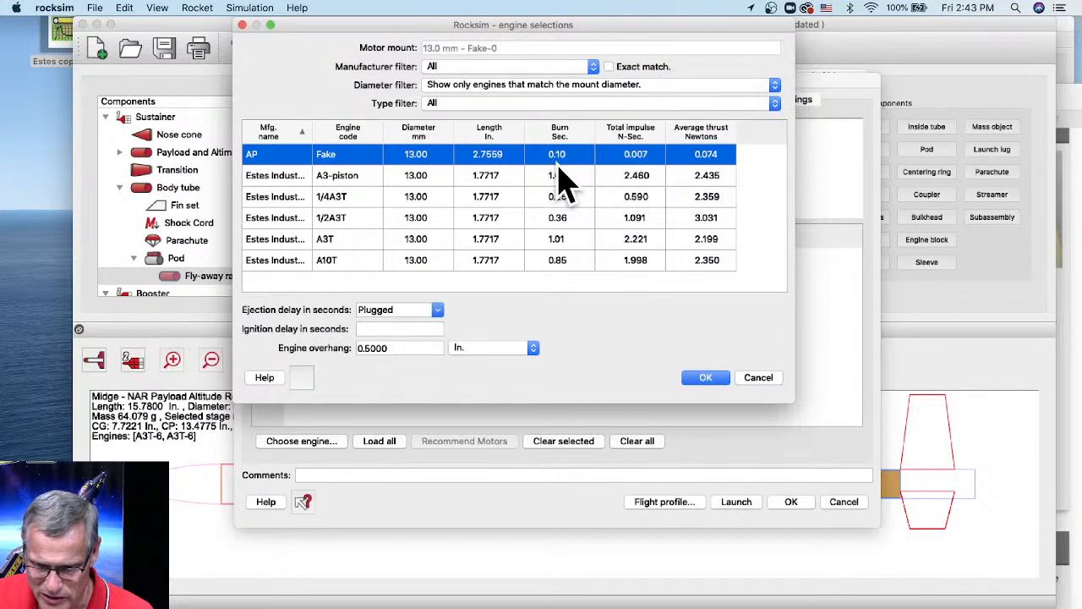
left_click(706, 379)
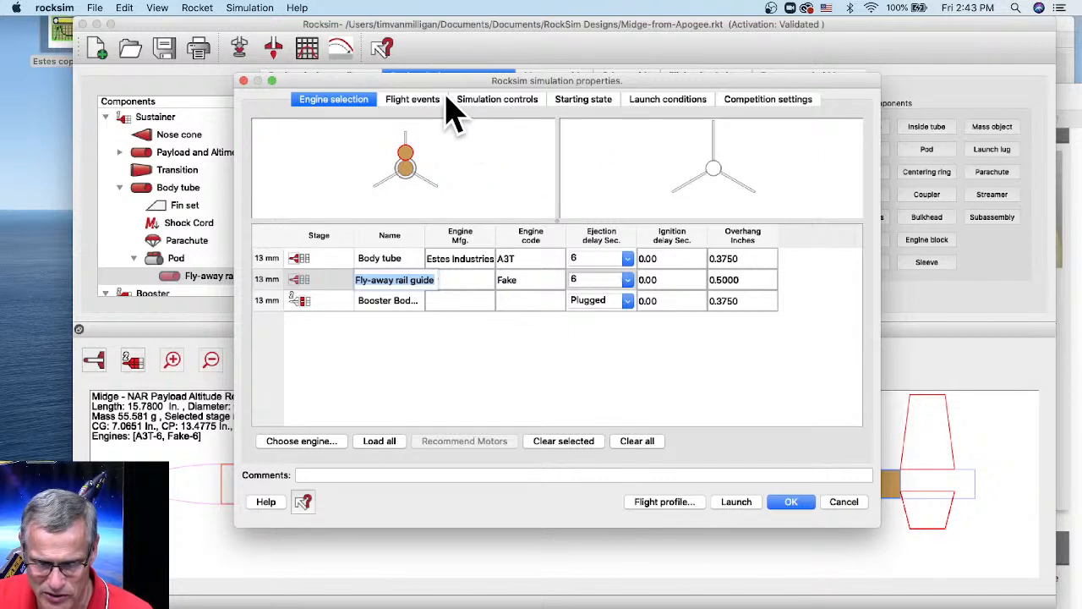
- Deploy the parachute at max ejection delay and launch run 10, reaching 199.97 ft
left_click(409, 99)
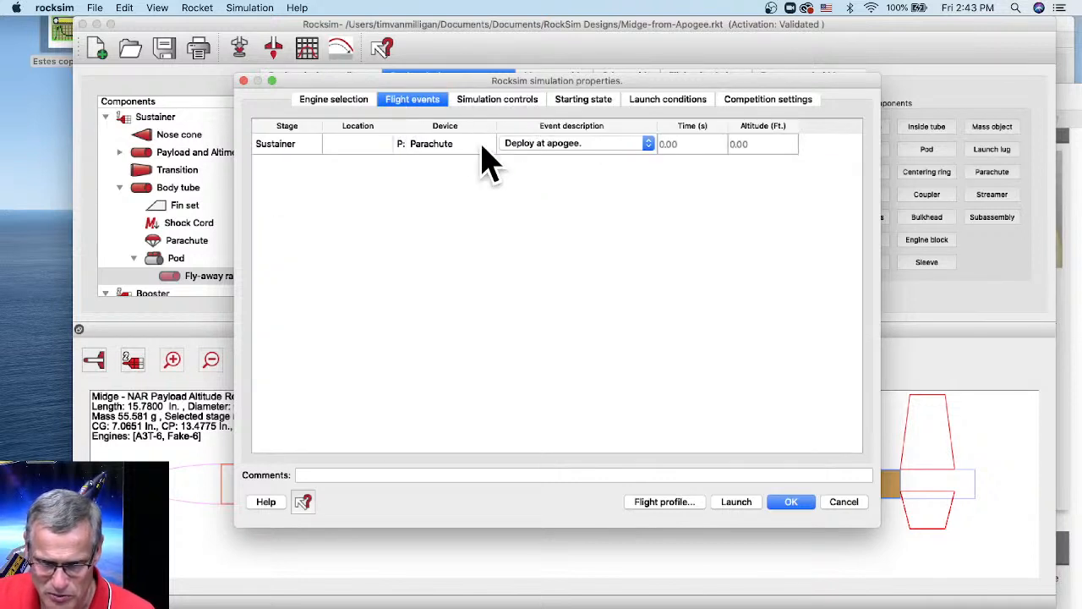
left_click(545, 144)
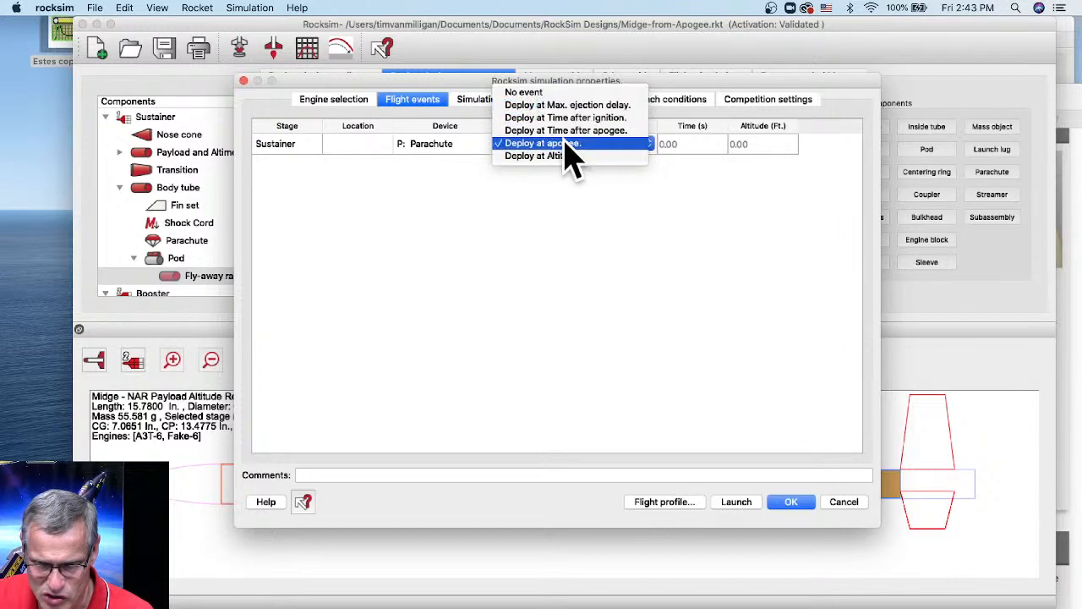
left_click(566, 104)
left_click(524, 118)
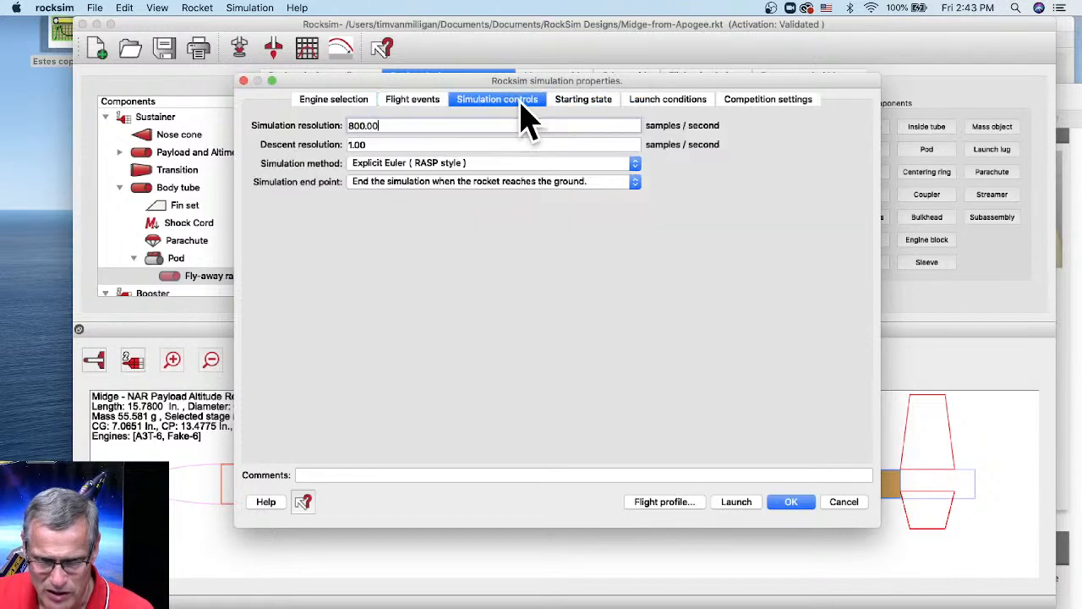
left_click(582, 106)
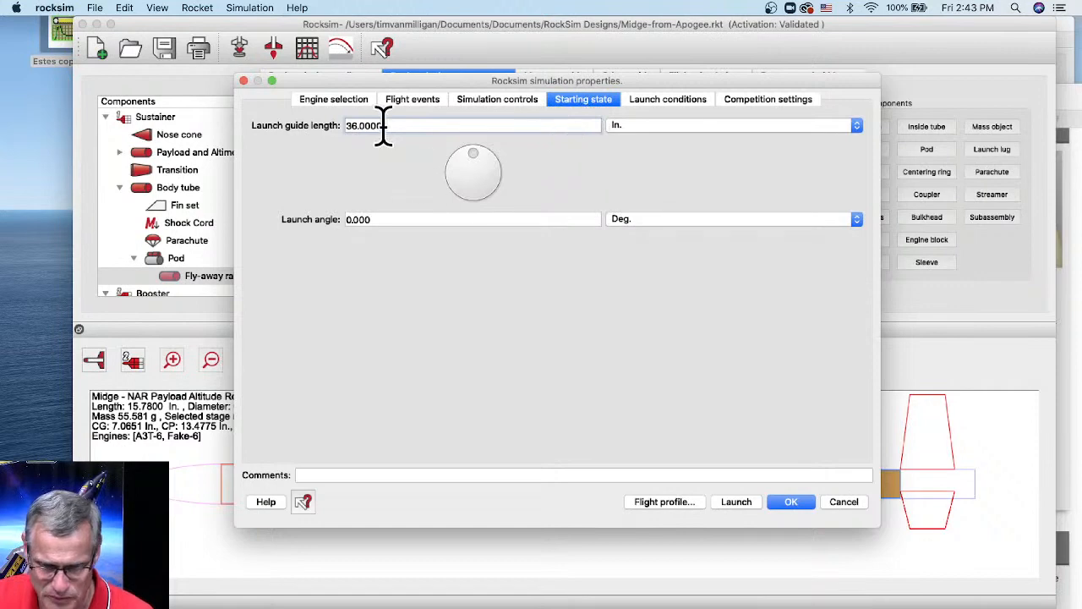
left_click(658, 102)
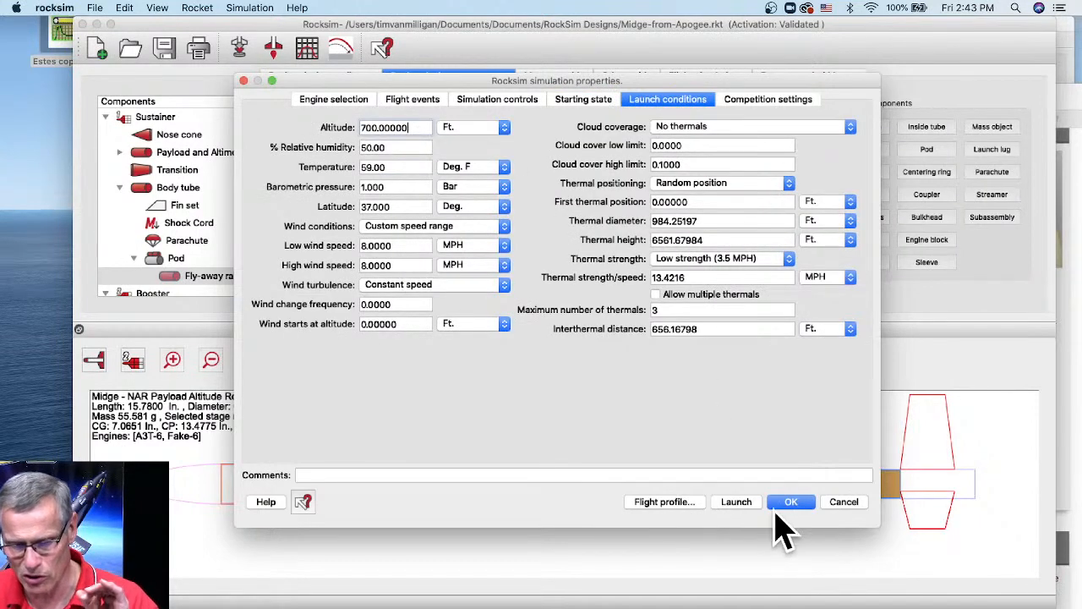
left_click(737, 502)
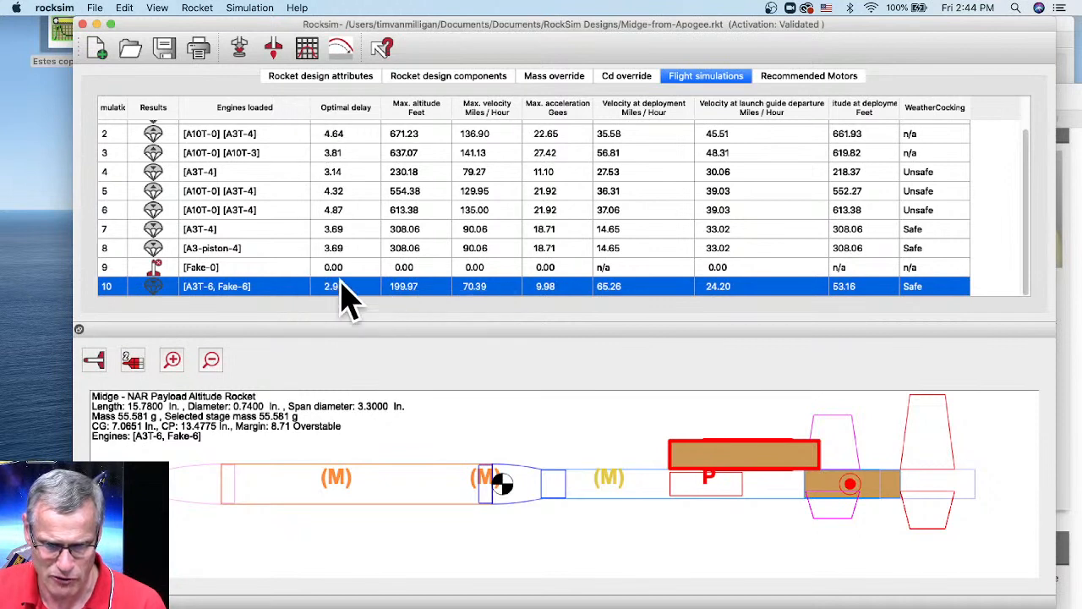
- Set the plot to show thrust in red with Mass as the second Y-axis
left_click(308, 48)
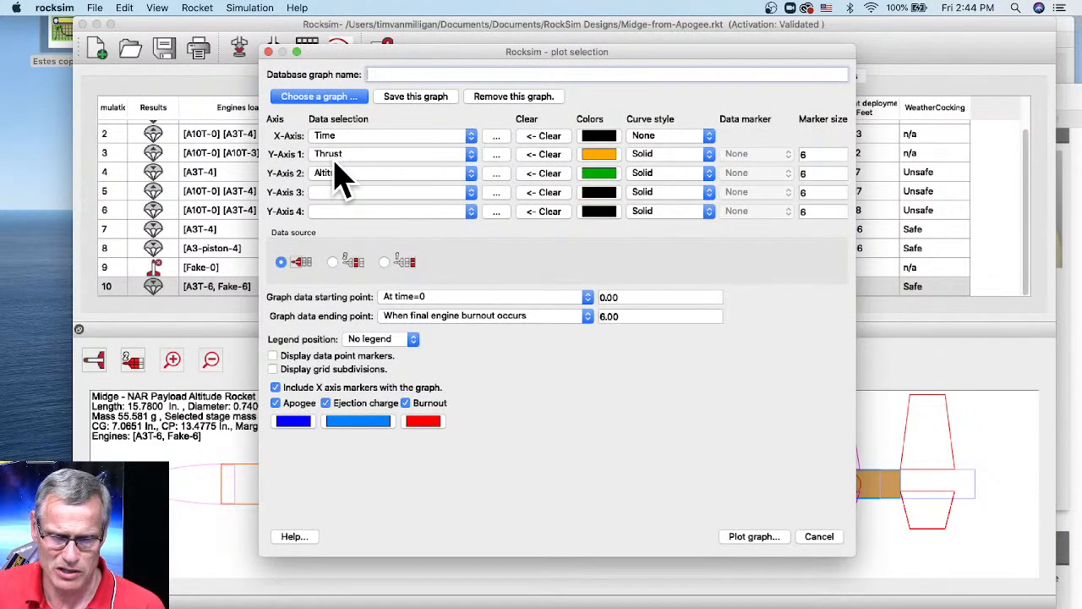
left_click(328, 196)
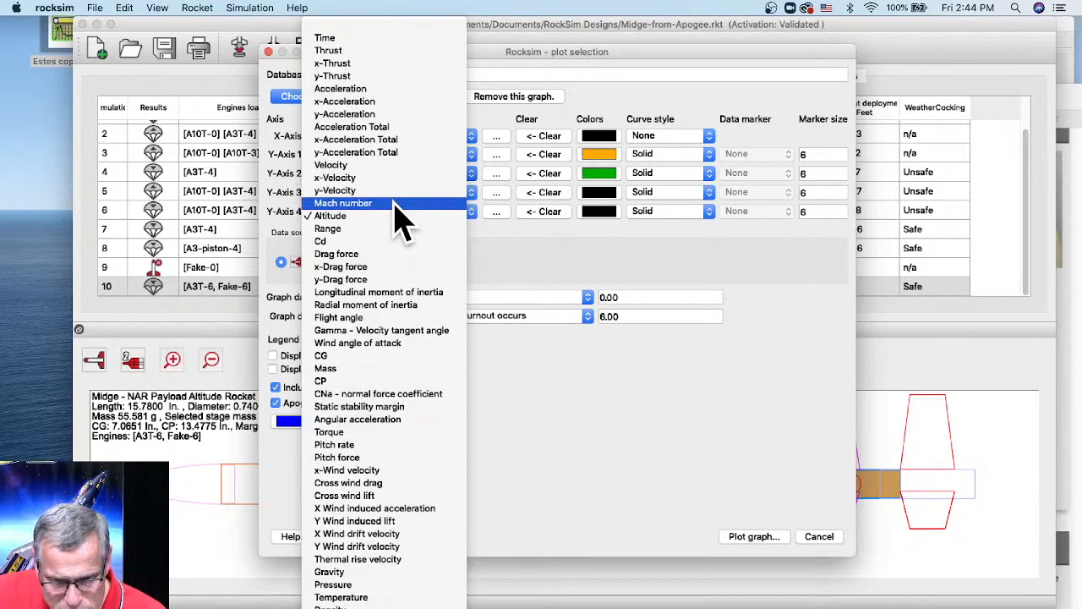
left_click(331, 369)
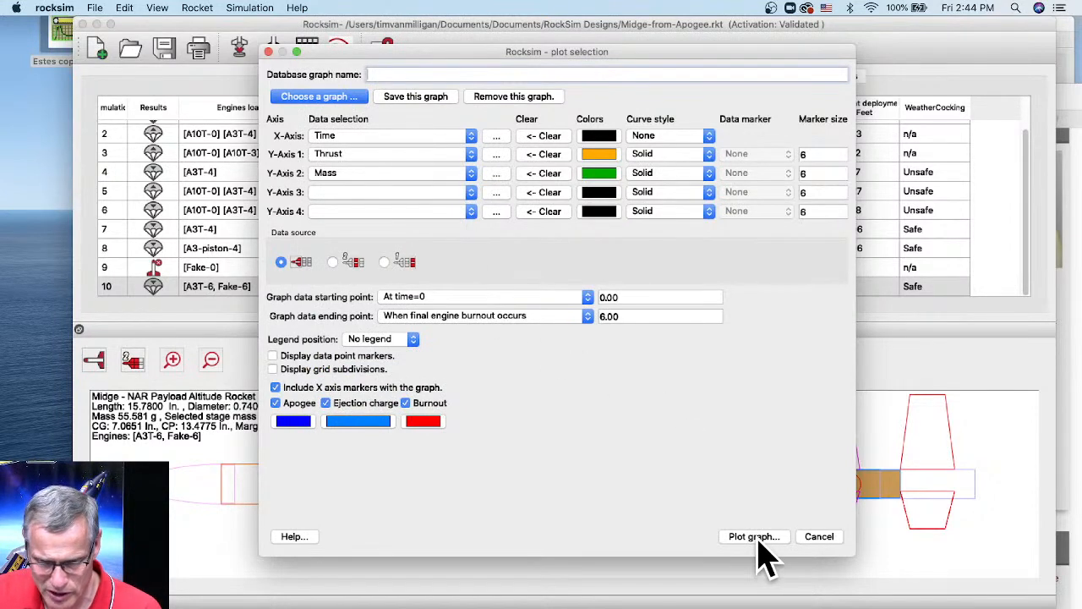
left_click(590, 167)
left_click(382, 217)
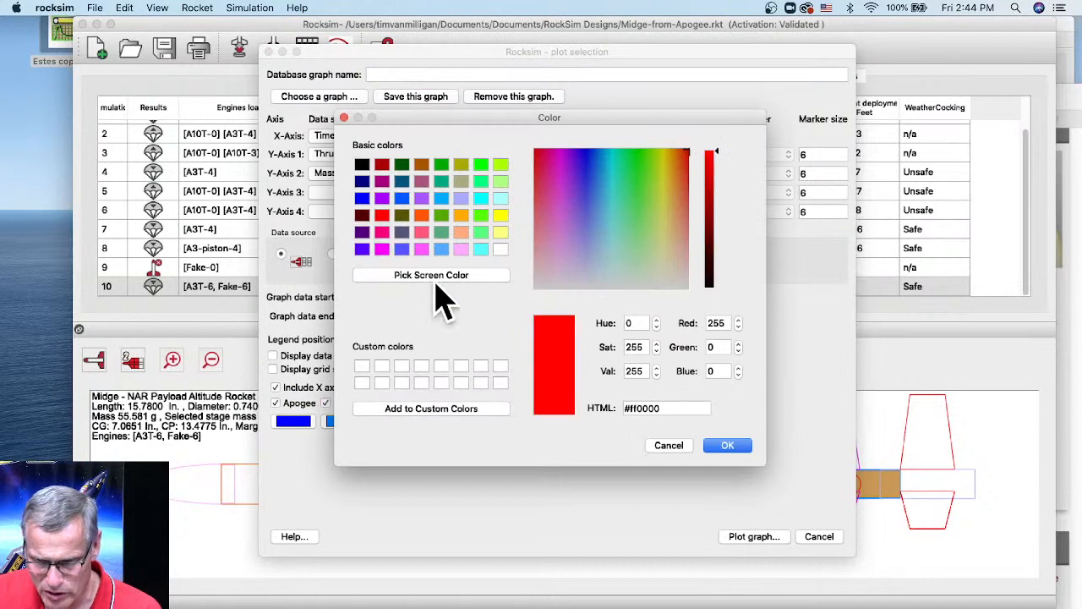
left_click(729, 447)
- Draw run 10's thrust and mass graph, narrow its window, and close it
left_click(766, 538)
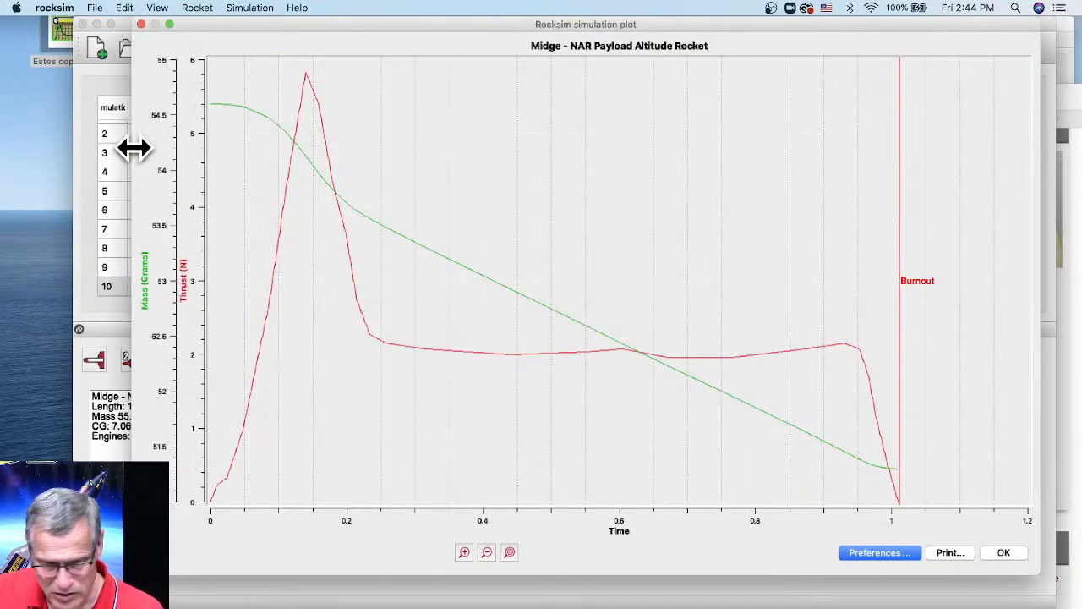
left_click_drag(134, 148, 149, 150)
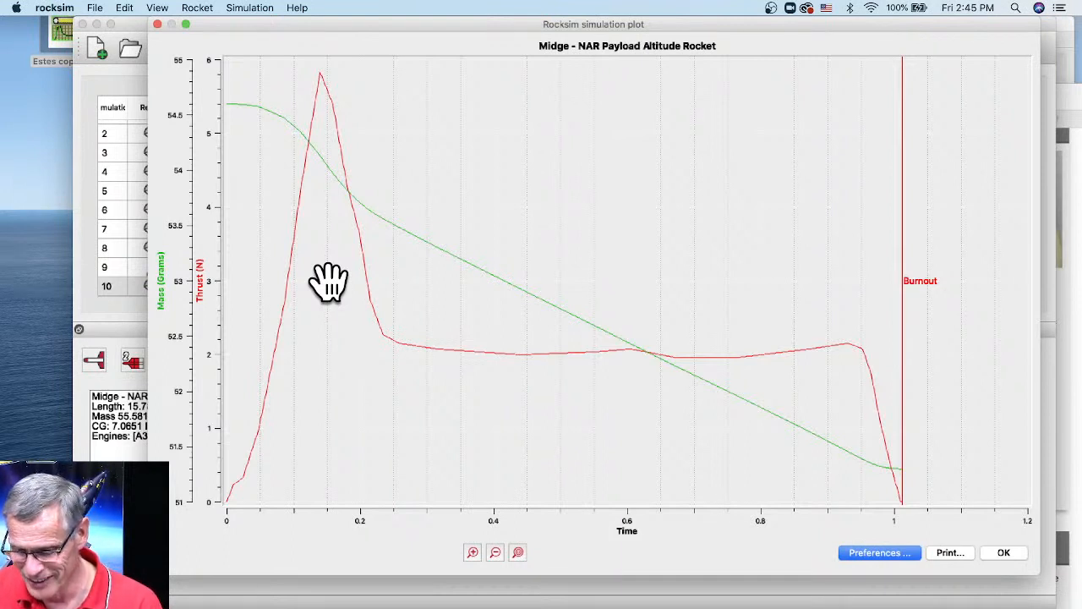
left_click(1004, 552)
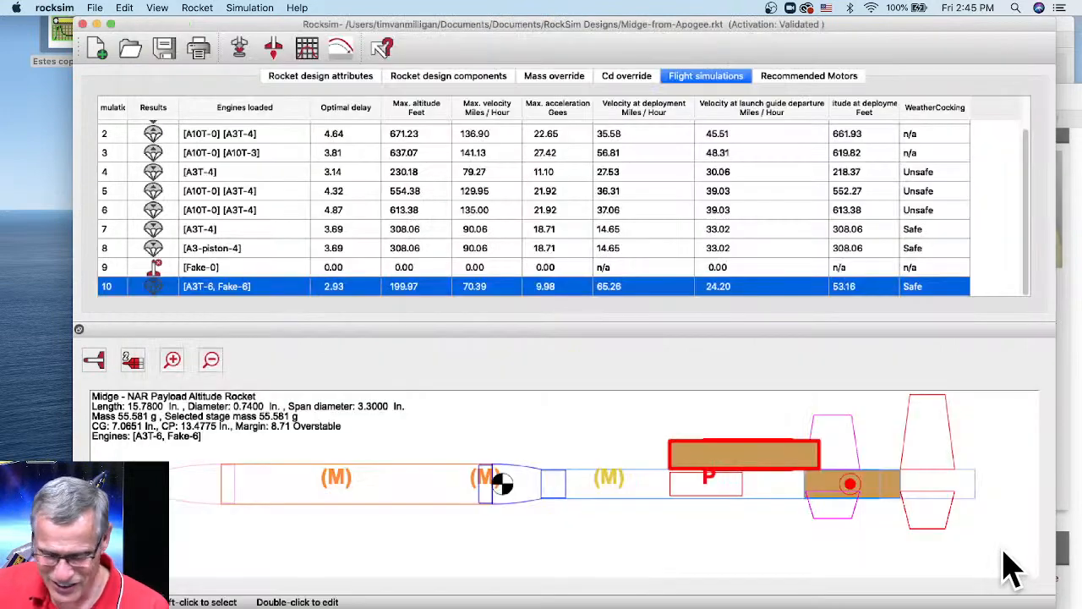
- Run a new A3T-6 simulation with the fake guide engine at 0 delay, reaching 241.06 ft
left_click(243, 50)
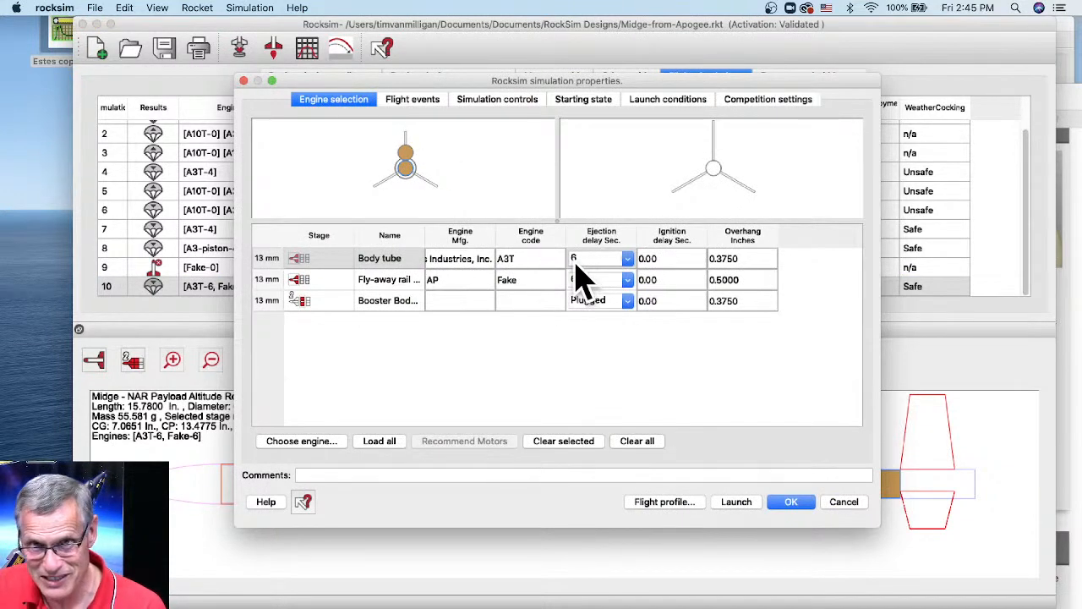
left_click(627, 259)
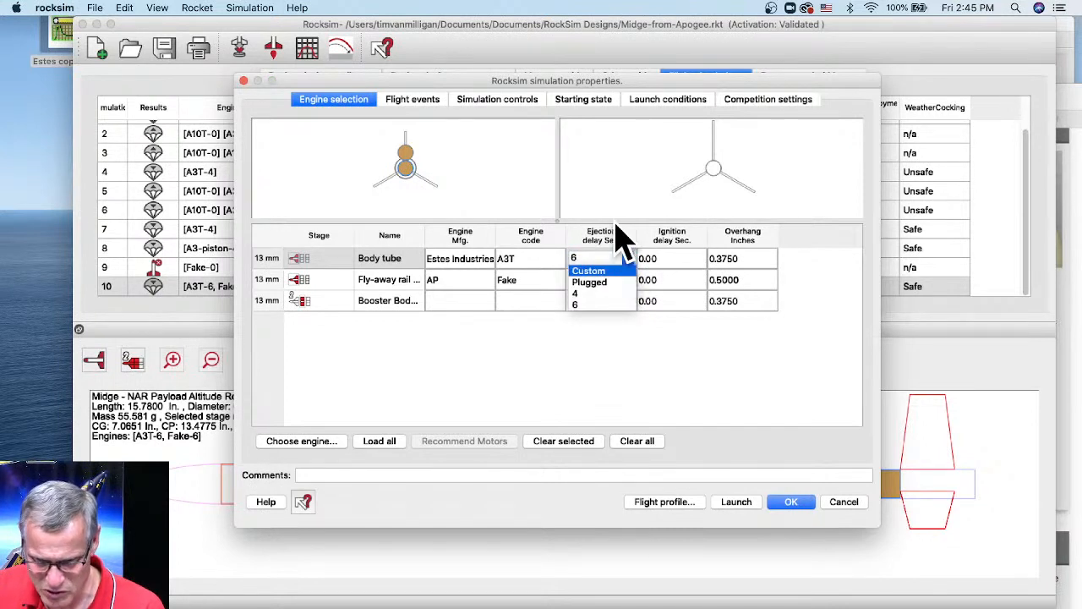
left_click(616, 223)
left_click(628, 280)
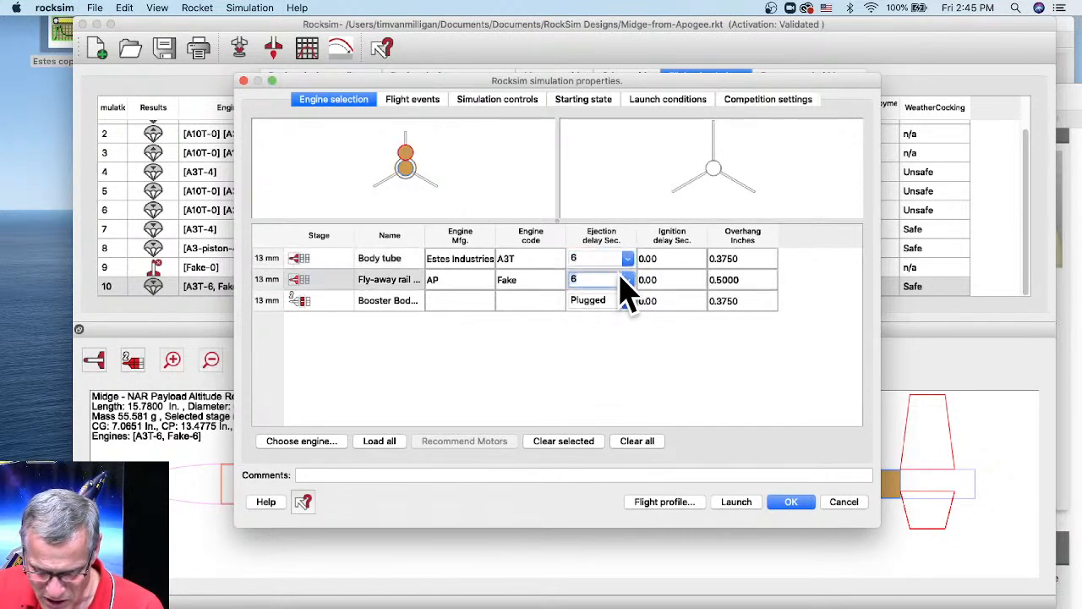
left_click(585, 318)
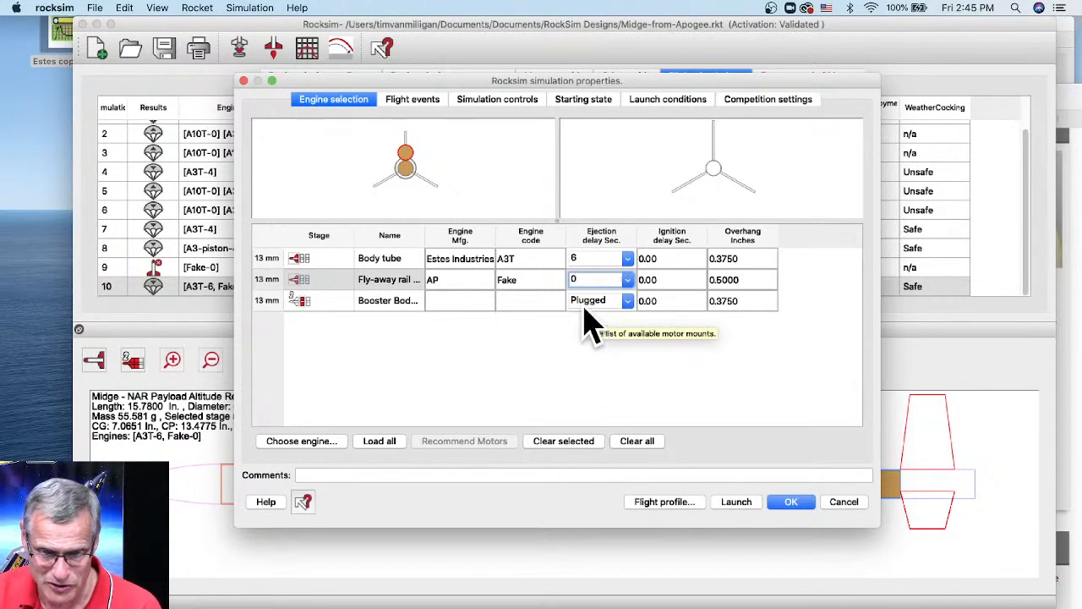
left_click(421, 103)
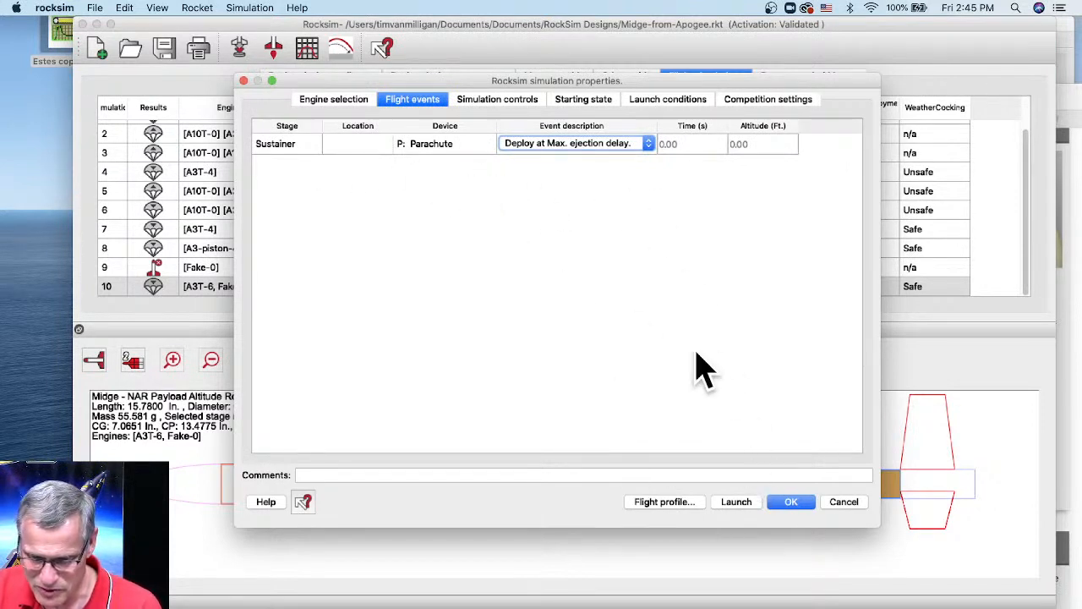
left_click(732, 503)
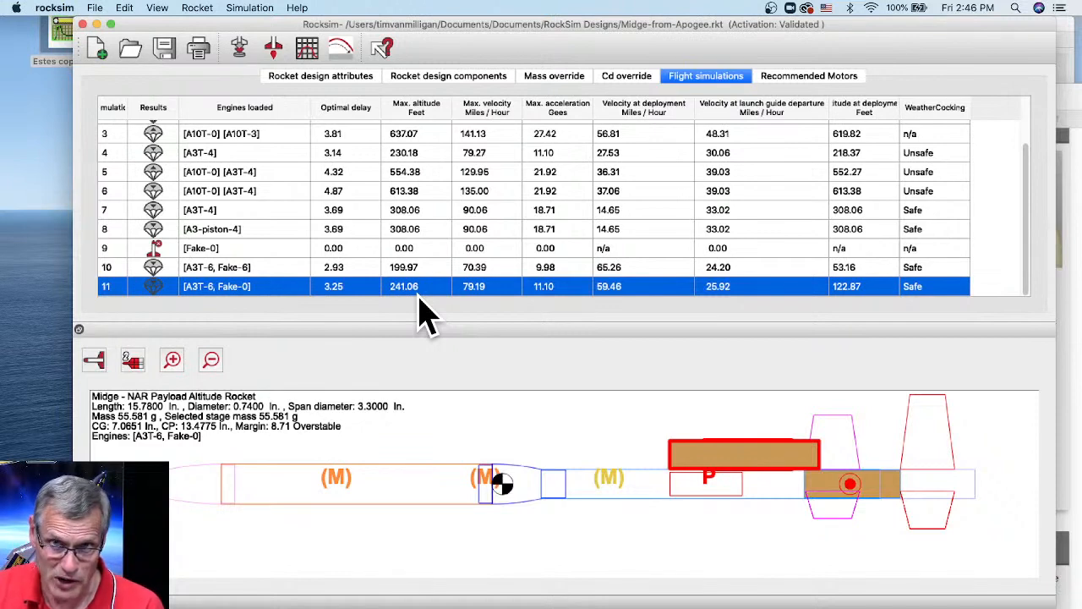
left_click(307, 53)
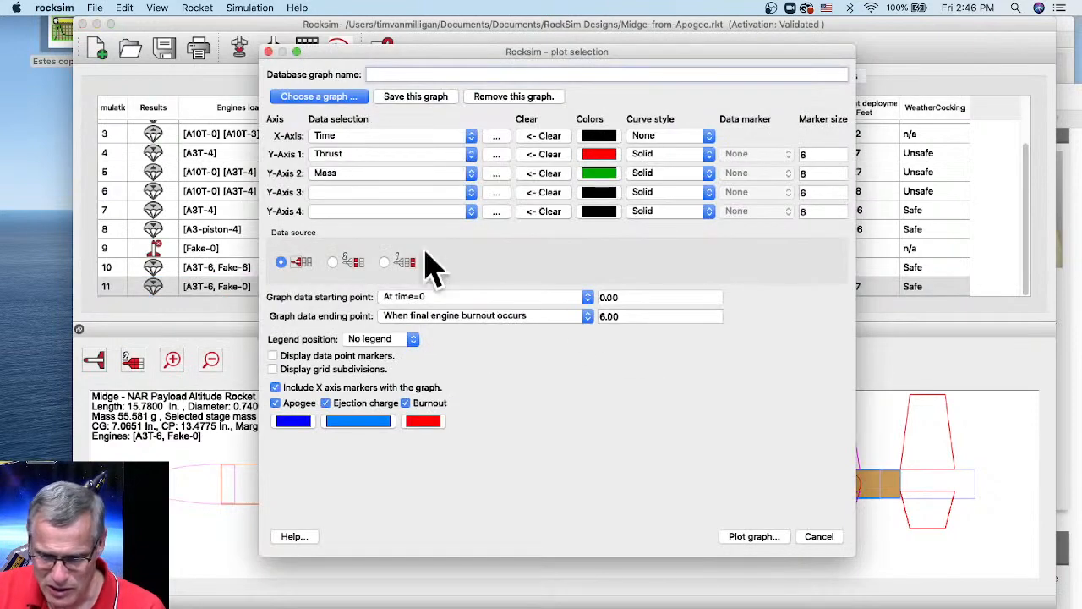
- Draw run 11's thrust and mass graph, with burnout just past 1.0 s, then close it
left_click(753, 536)
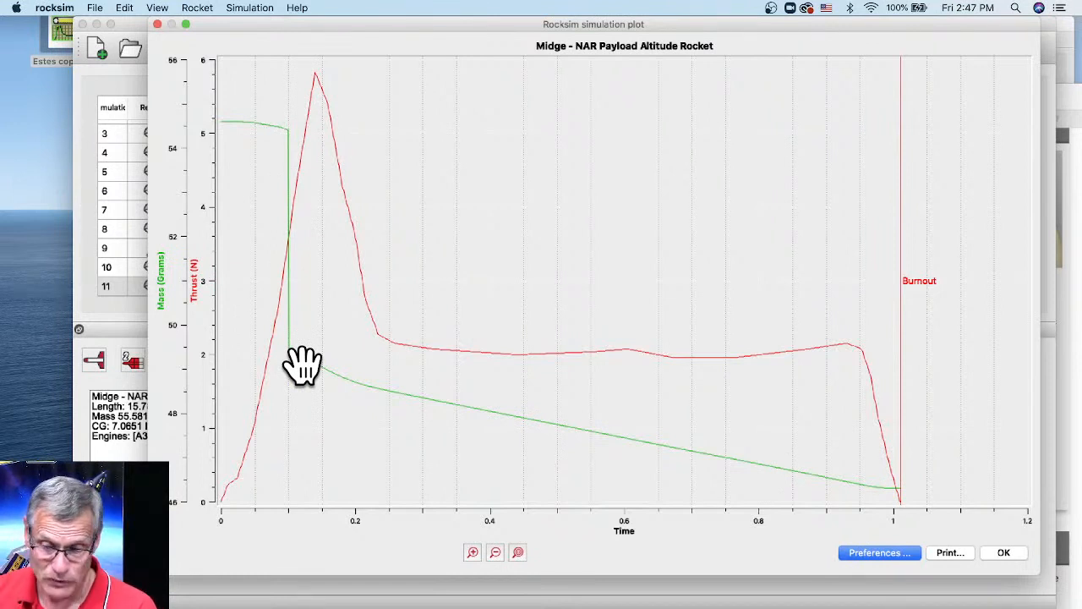
left_click(1006, 553)
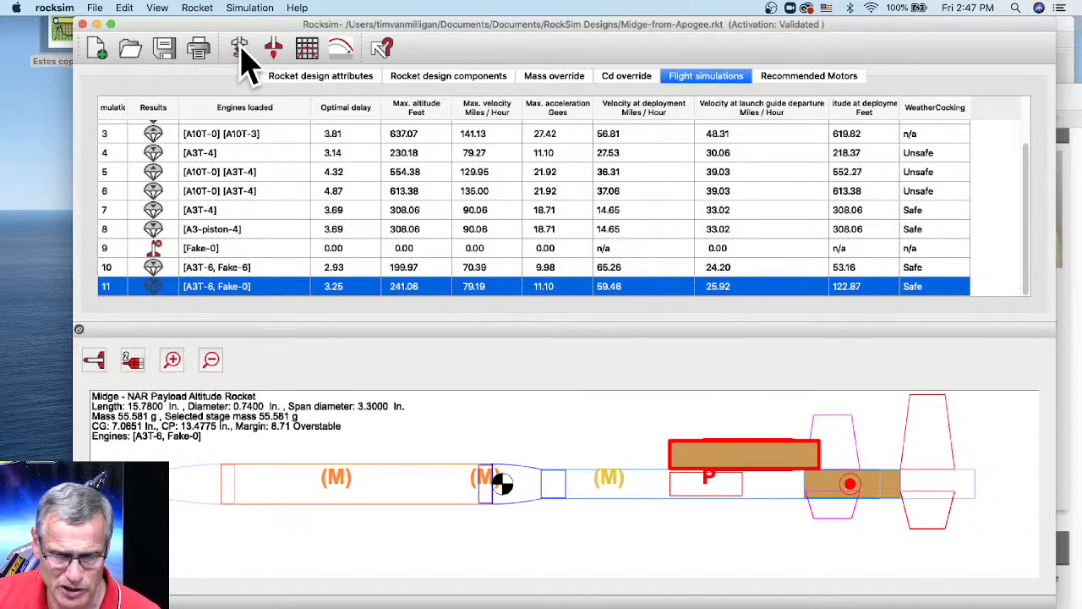
- In the graph settings, plot Cd on Y-Axis 3 and Drag force instead of Thrust on Y-Axis 1
left_click(307, 48)
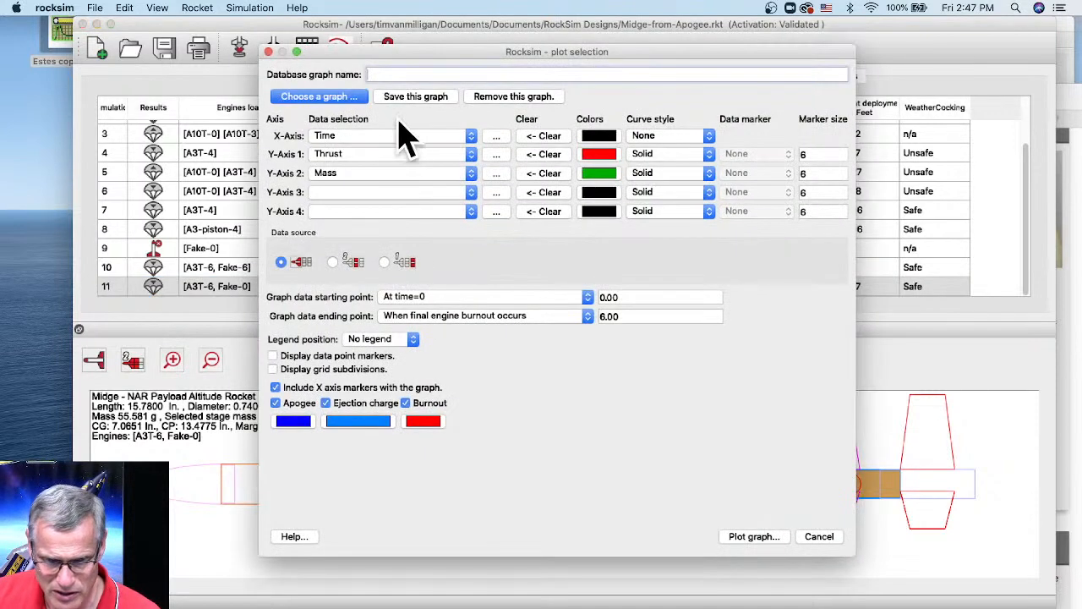
left_click(338, 193)
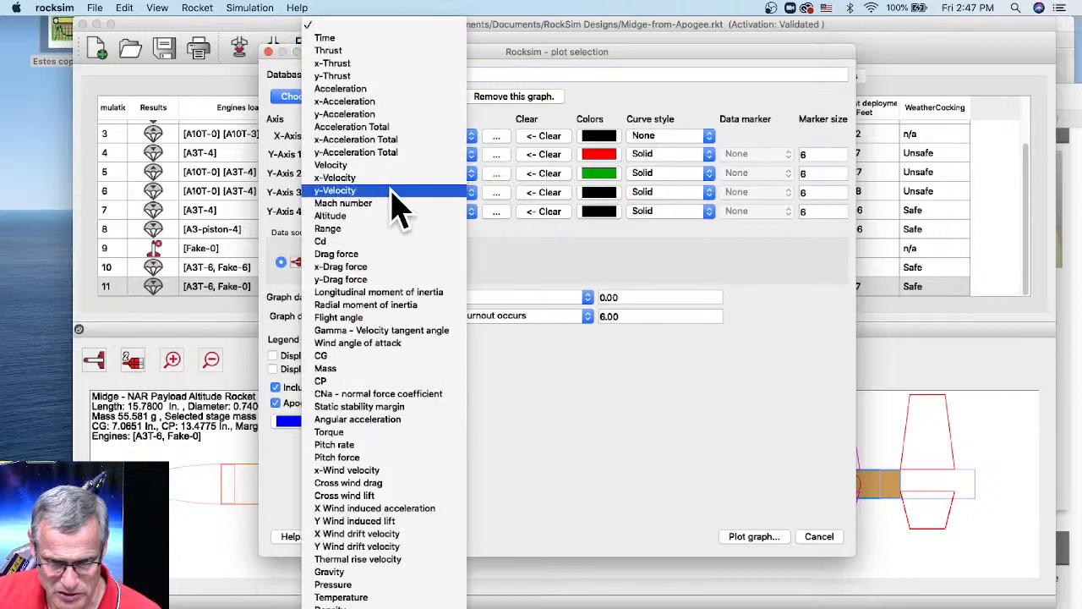
left_click(356, 242)
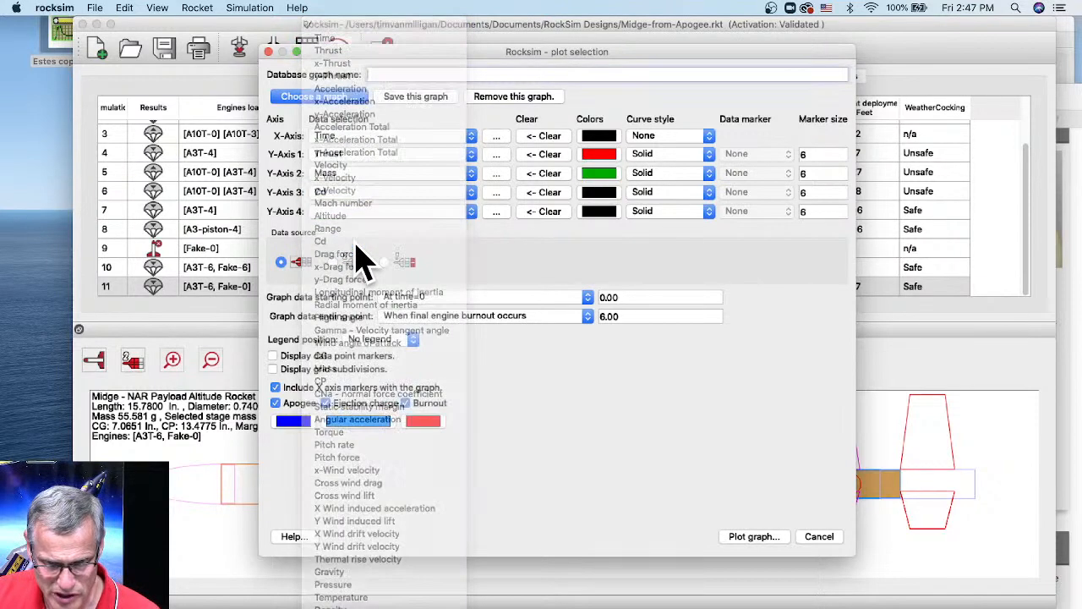
left_click(347, 164)
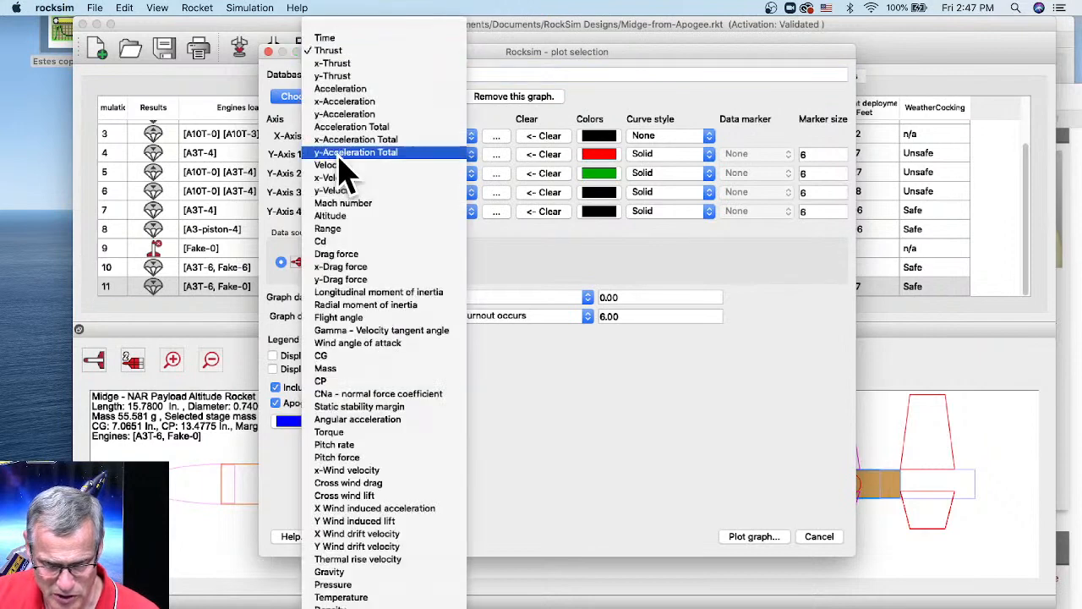
left_click(369, 255)
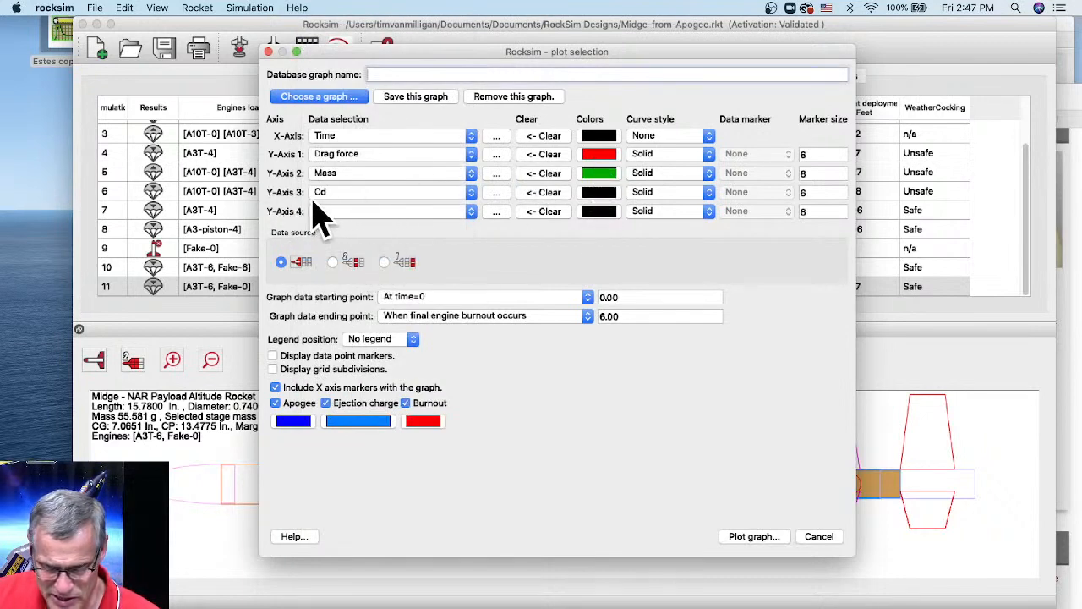
- Colour the Cd curve blue and graph drag force, mass and Cd against time
left_click(600, 209)
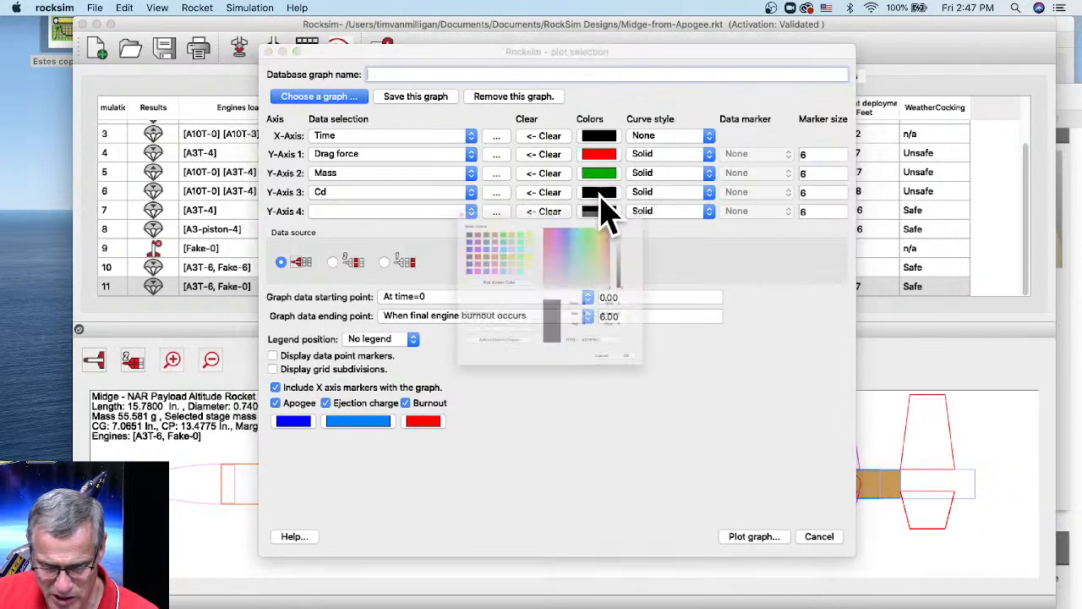
left_click(362, 199)
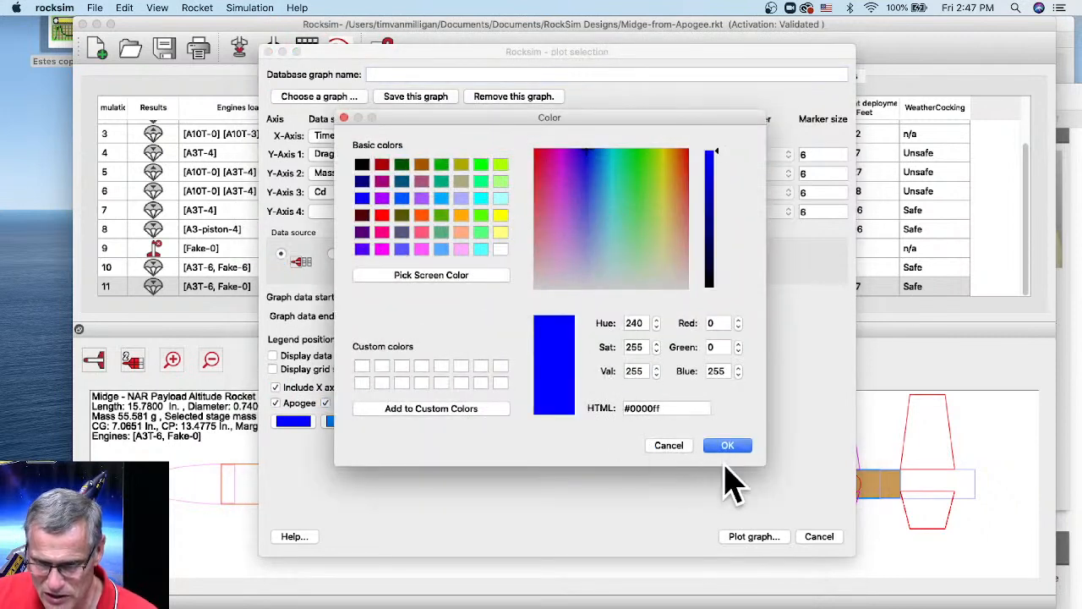
left_click(727, 446)
left_click(749, 538)
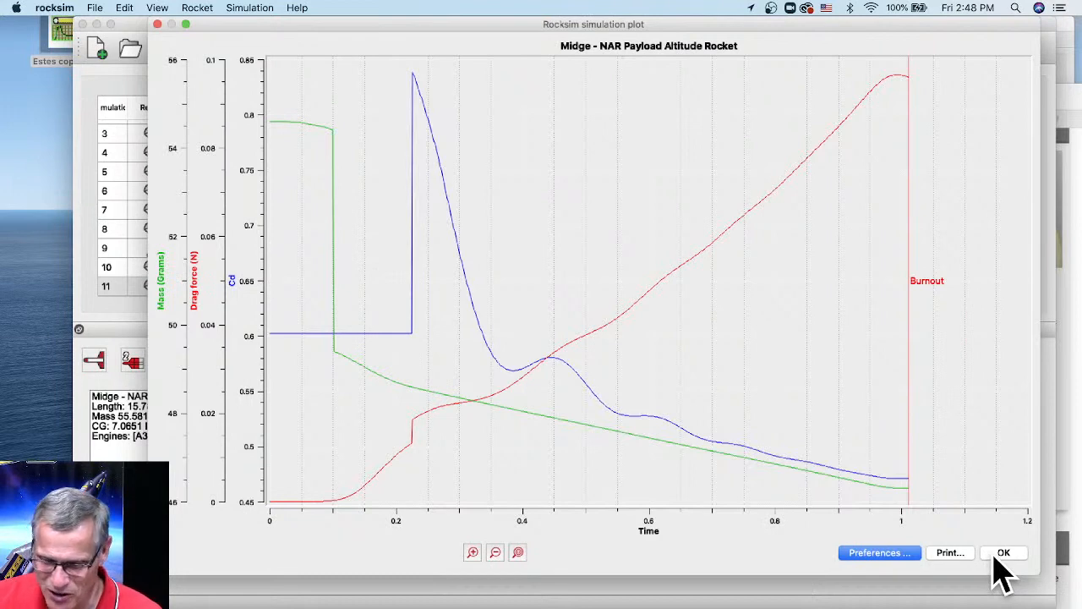
- Set Y-Axis 4 to Altitude and redraw the graph alongside Cd, drag force and mass
left_click(876, 554)
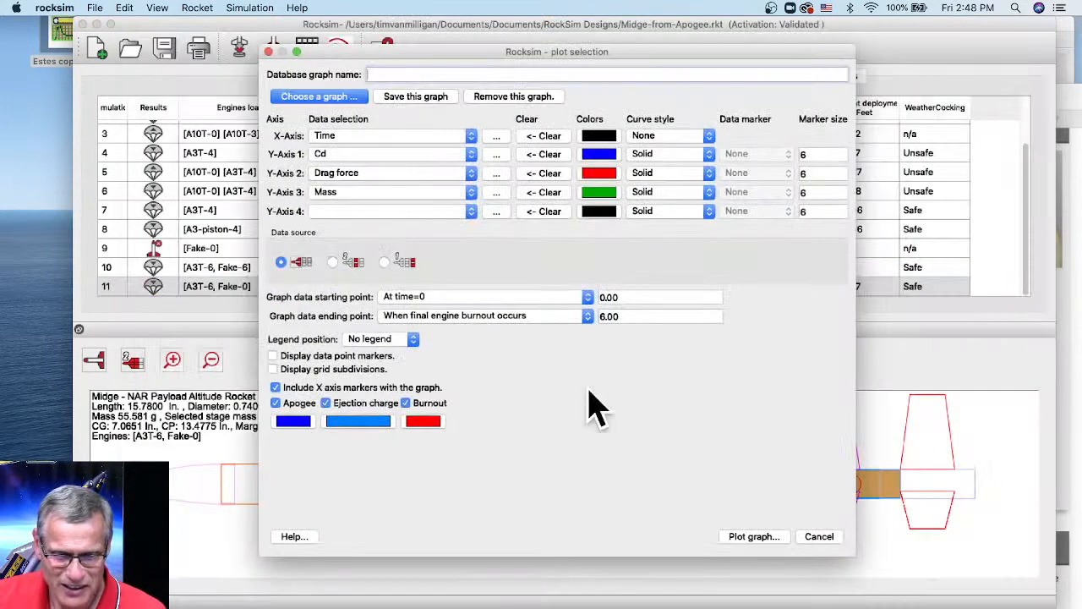
left_click(391, 212)
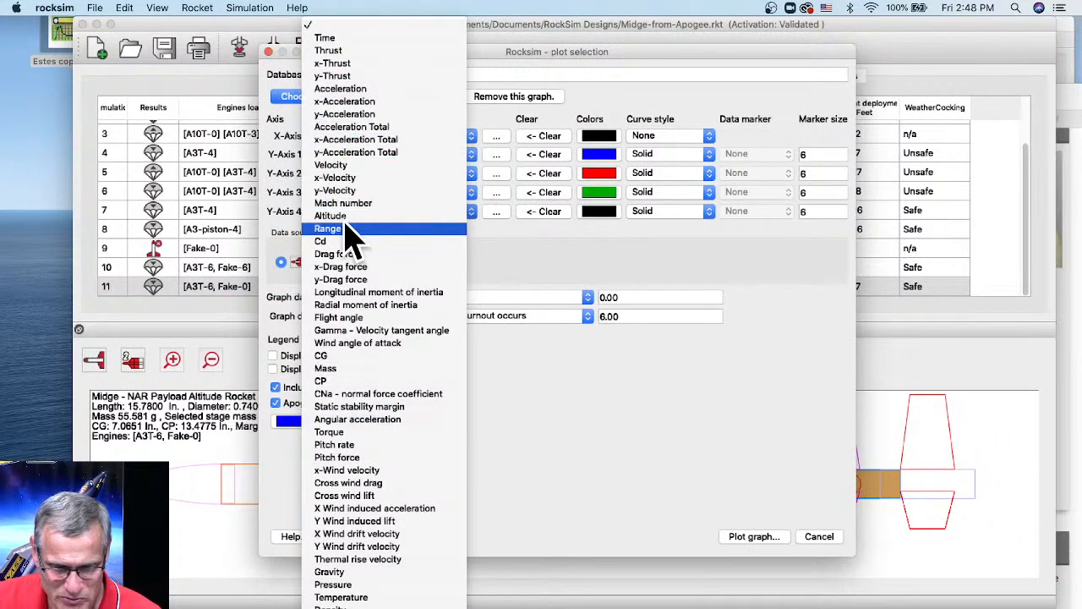
left_click(351, 216)
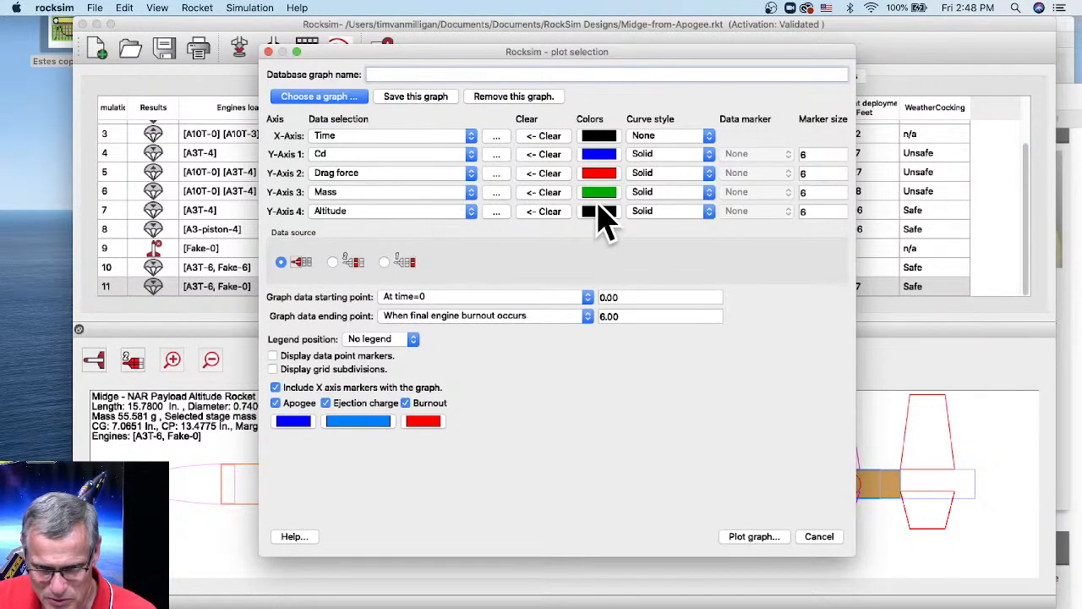
left_click(757, 536)
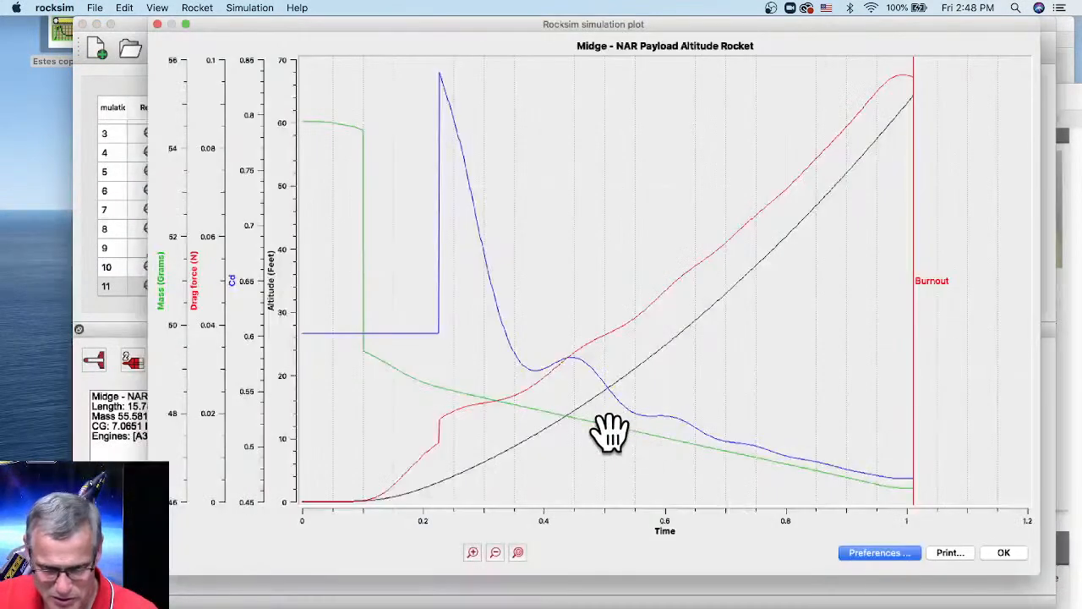
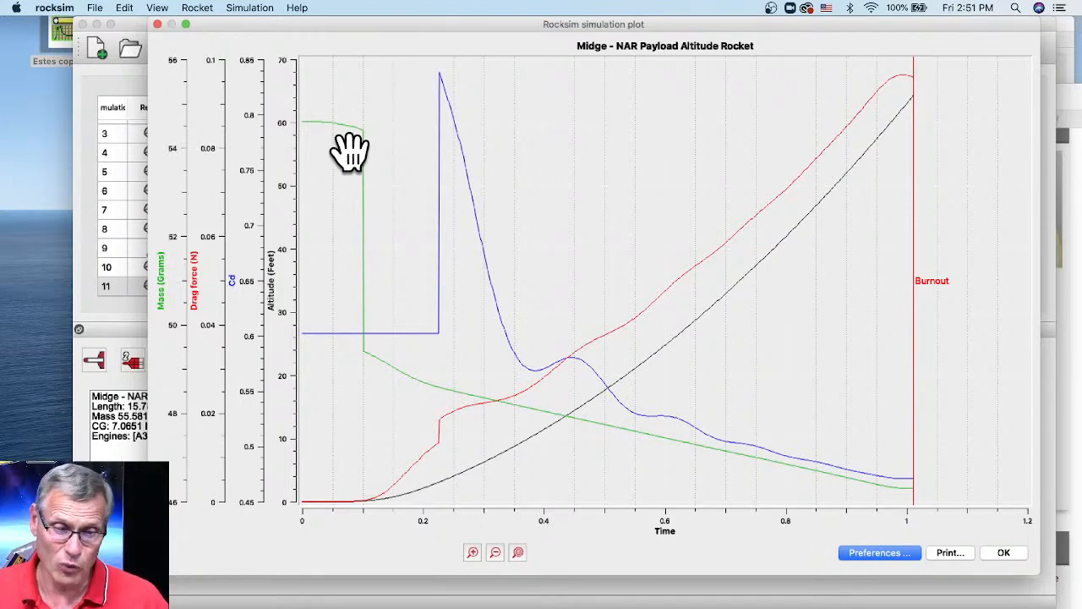
- Close the Midge simulation plot to get back to the simulations list, which shows run 11
left_click(157, 24)
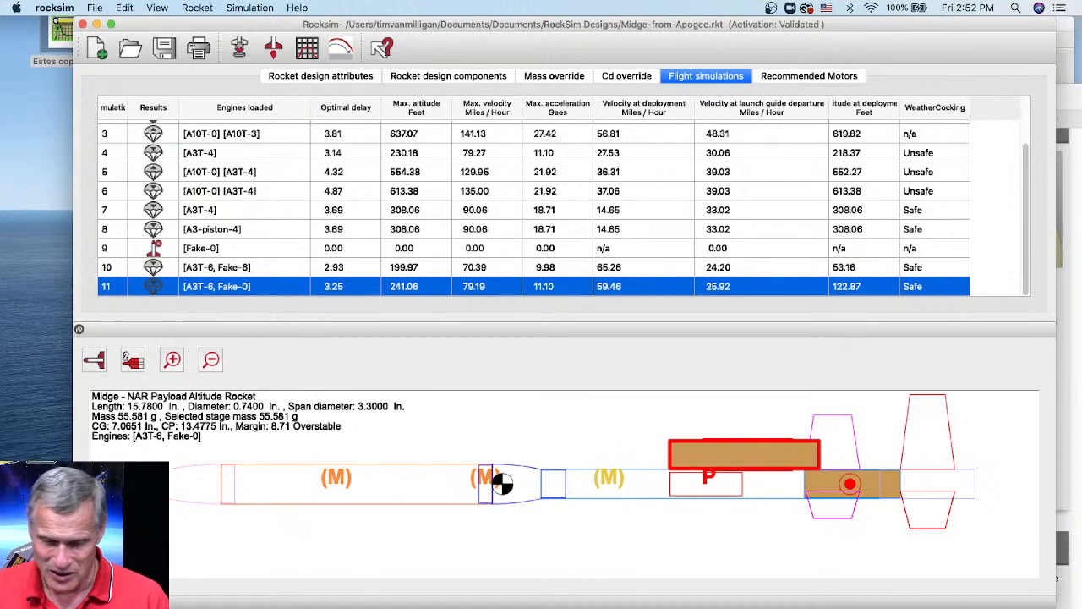
- Switch to Safari on the 24mm Egg-Lofter rail guide page and reposition its window
key("super+Tab")
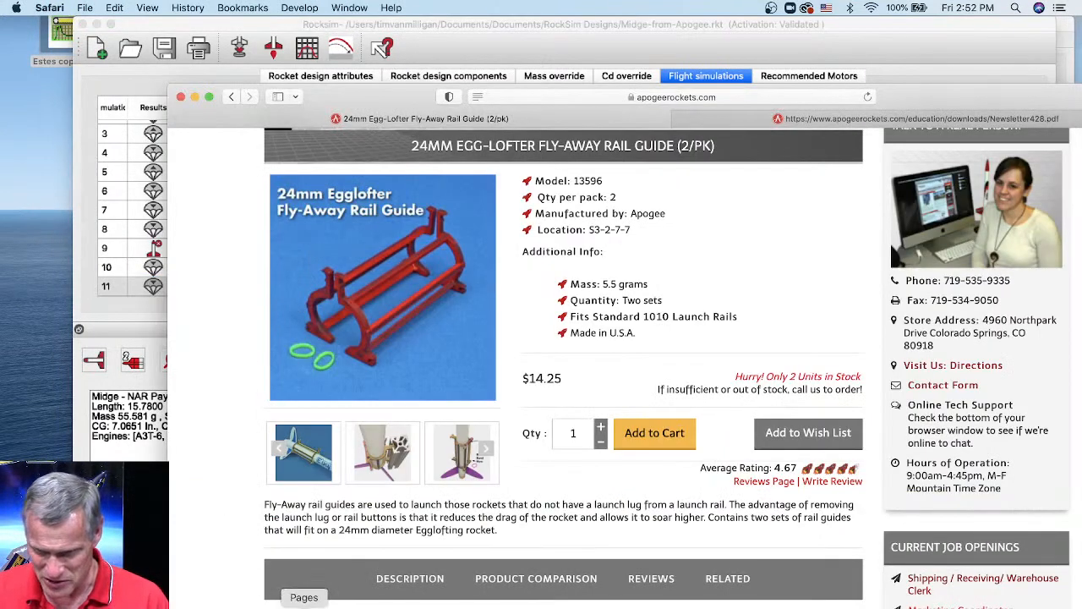
left_click_drag(918, 121, 799, 46)
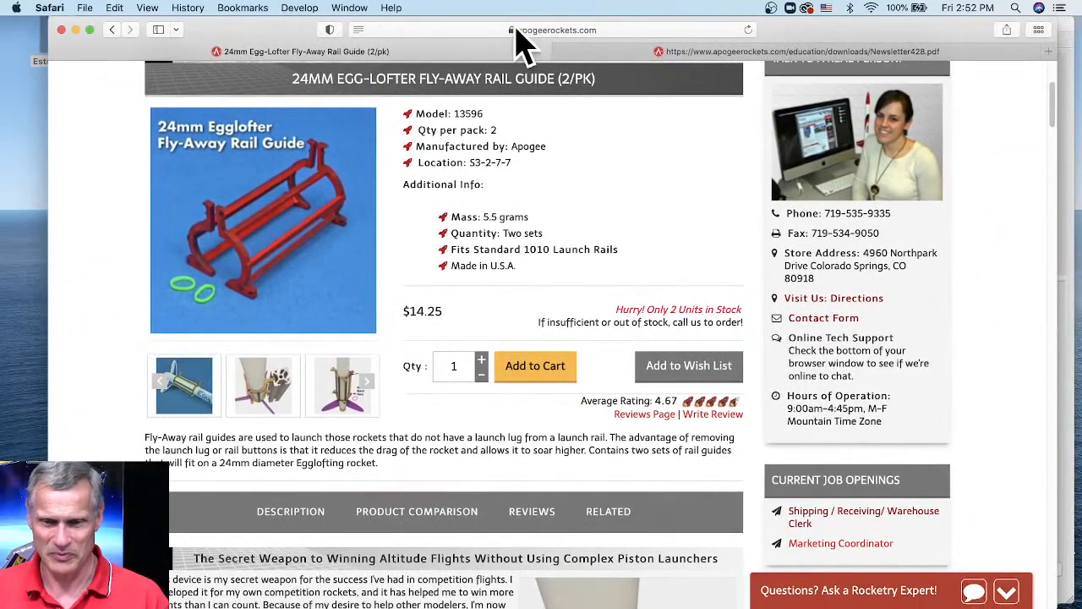
scroll(592, 288, "up", 5)
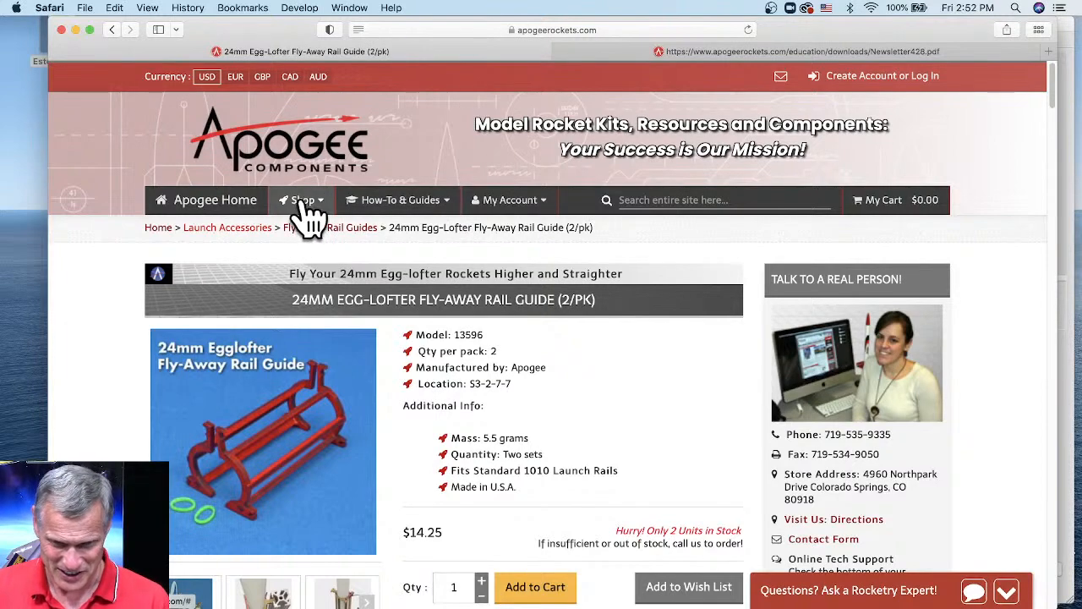
- Open Apogee's Shipping & Returns page from the Shipping Info menu and scroll through it
left_click(415, 207)
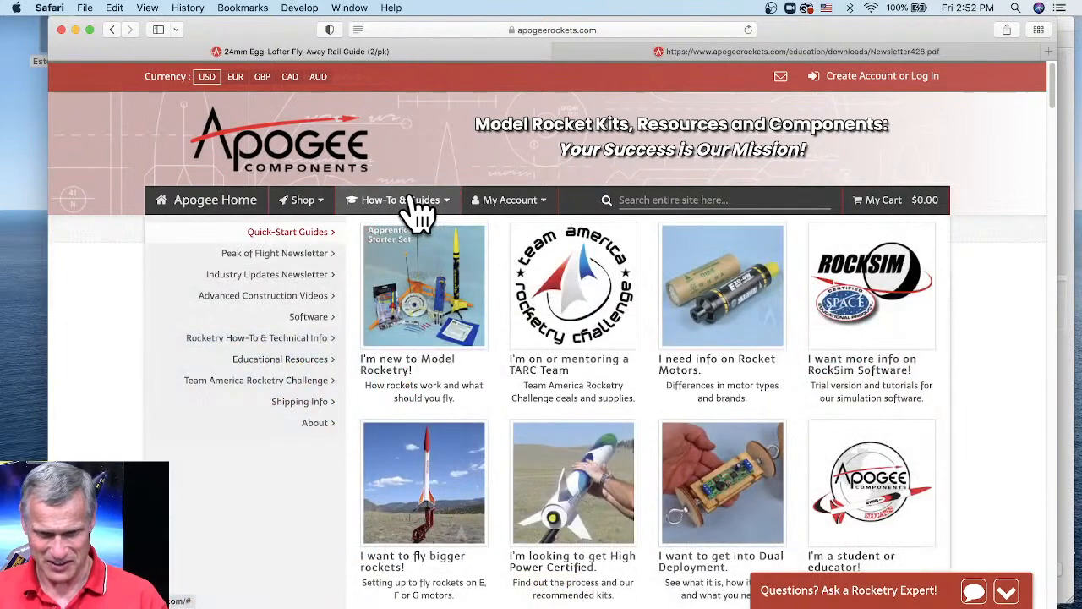
mouse_move(300, 406)
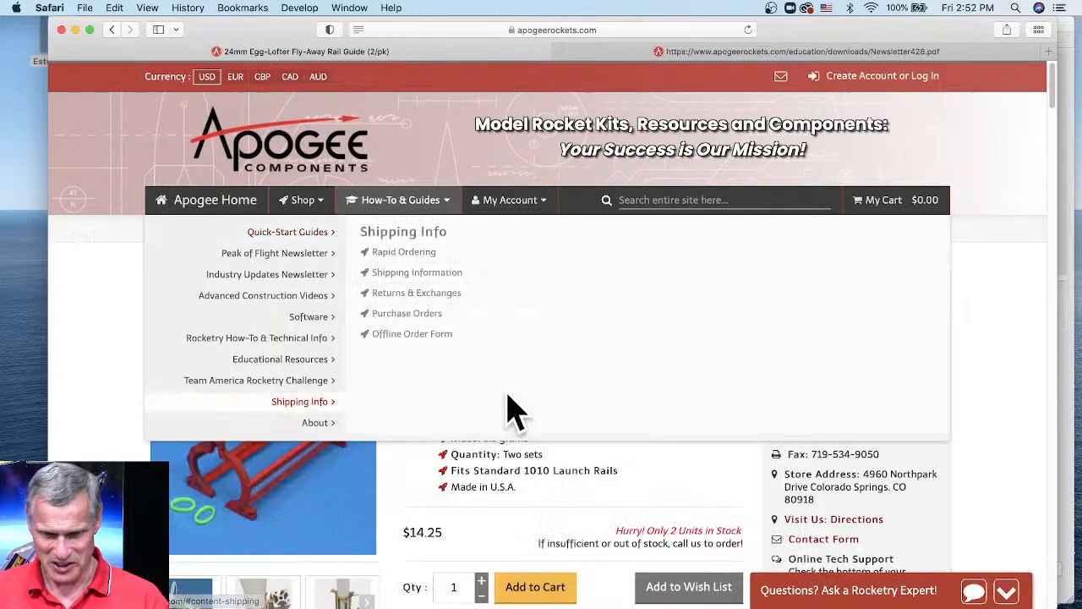
scroll(511, 398, "down", 2)
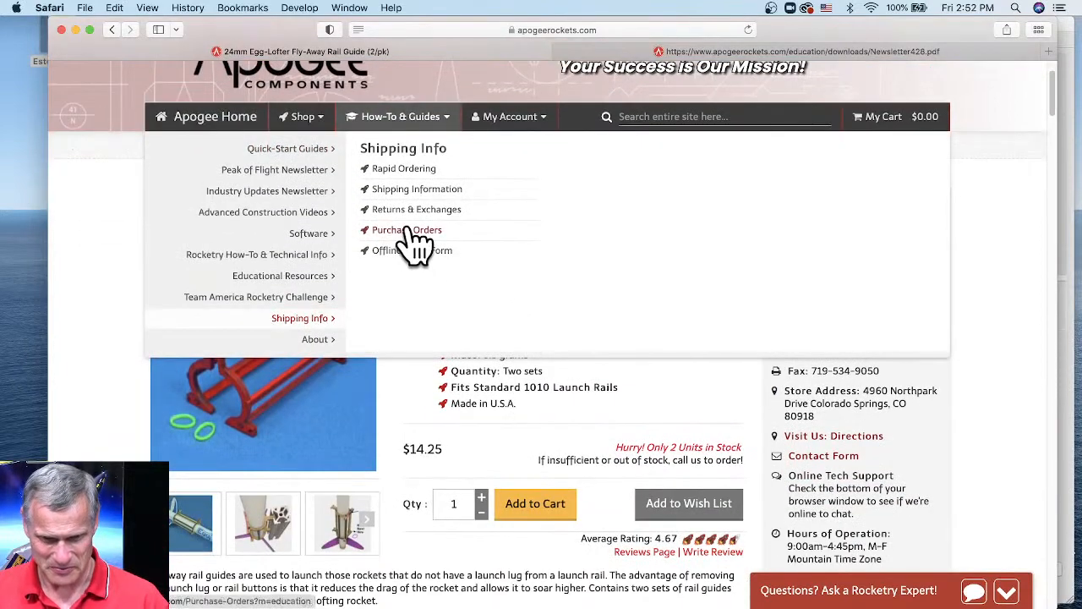
left_click(418, 189)
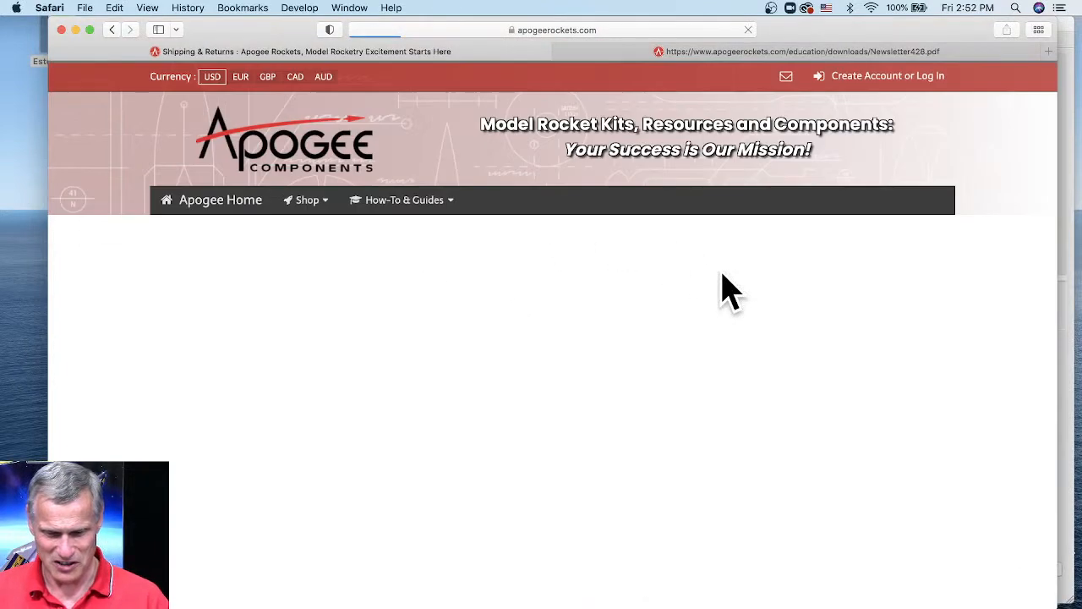
scroll(656, 312, "down", 2)
scroll(664, 334, "down", 8)
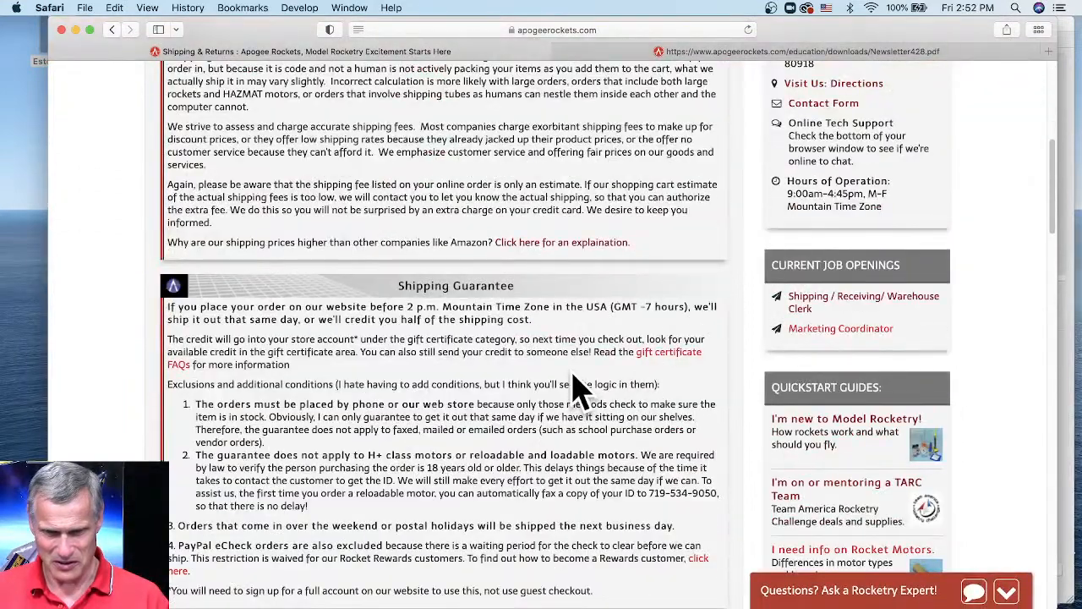
scroll(568, 332, "down", 10)
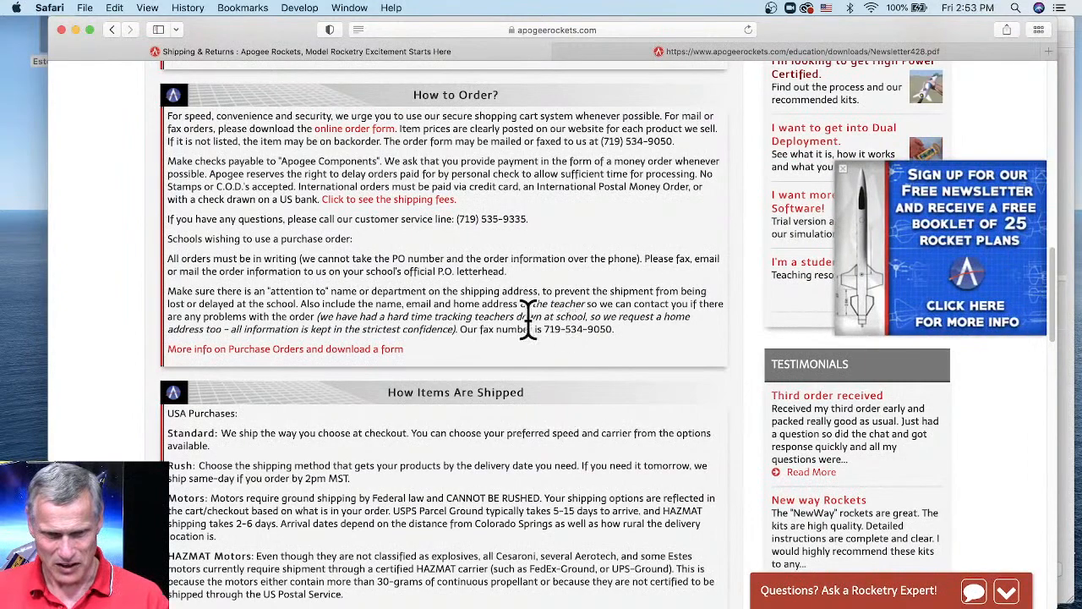
scroll(500, 306, "up", 10)
scroll(345, 269, "up", 5)
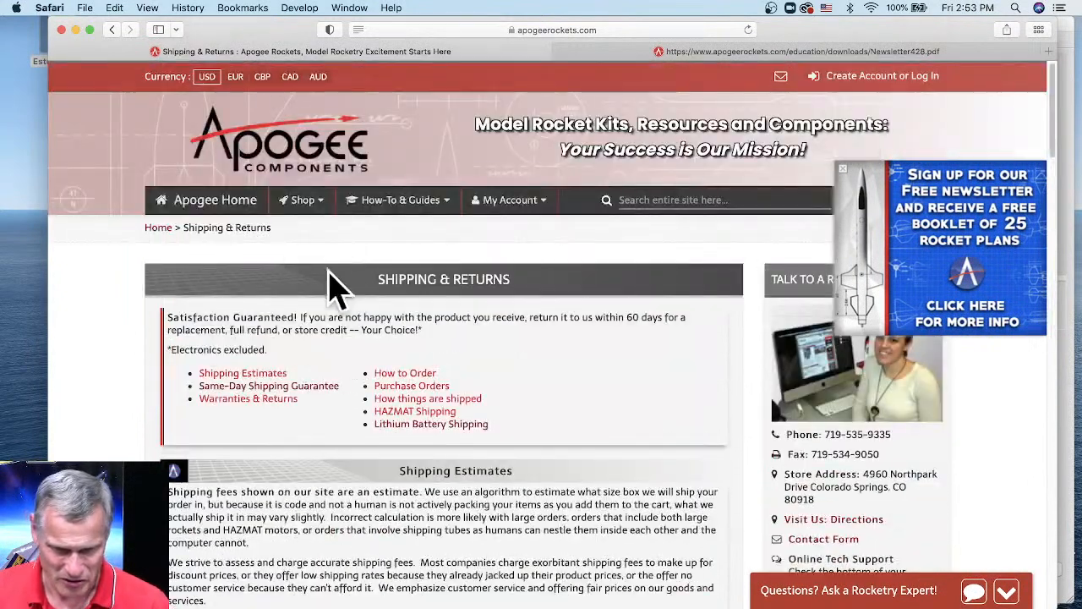
- Browse Apogee's Fiberglass building supplies, viewing the Nose Cones listing before returning to the category
mouse_move(320, 218)
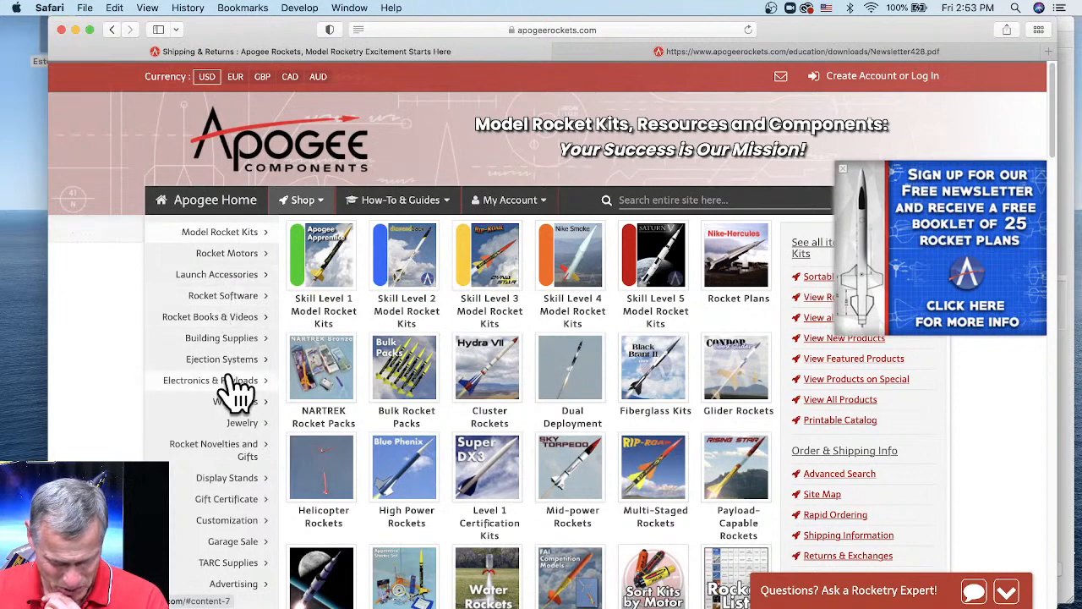
mouse_move(243, 345)
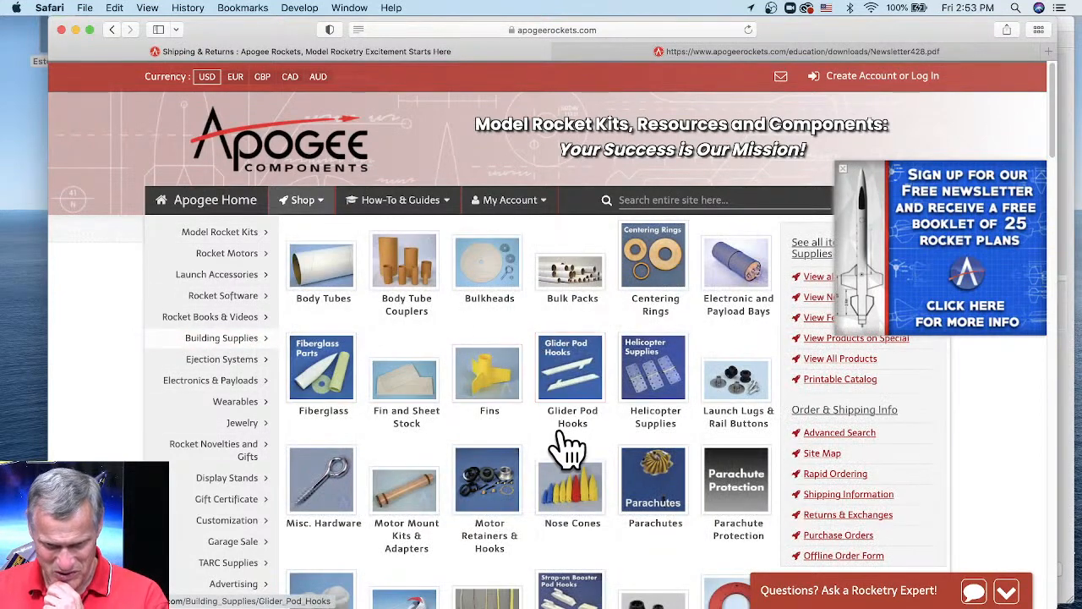
scroll(567, 447, "down", 2)
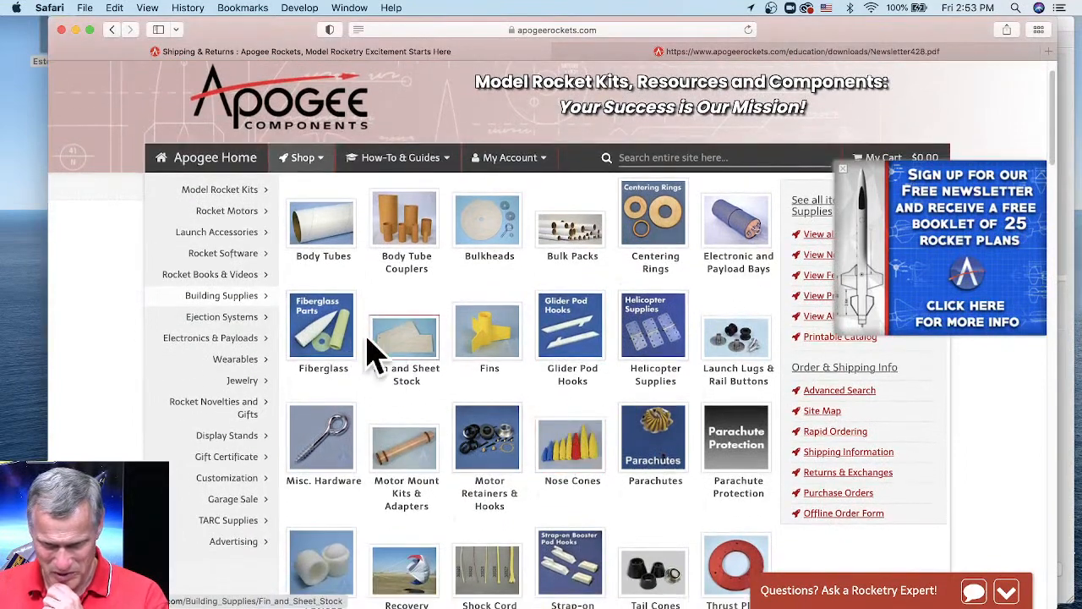
left_click(320, 329)
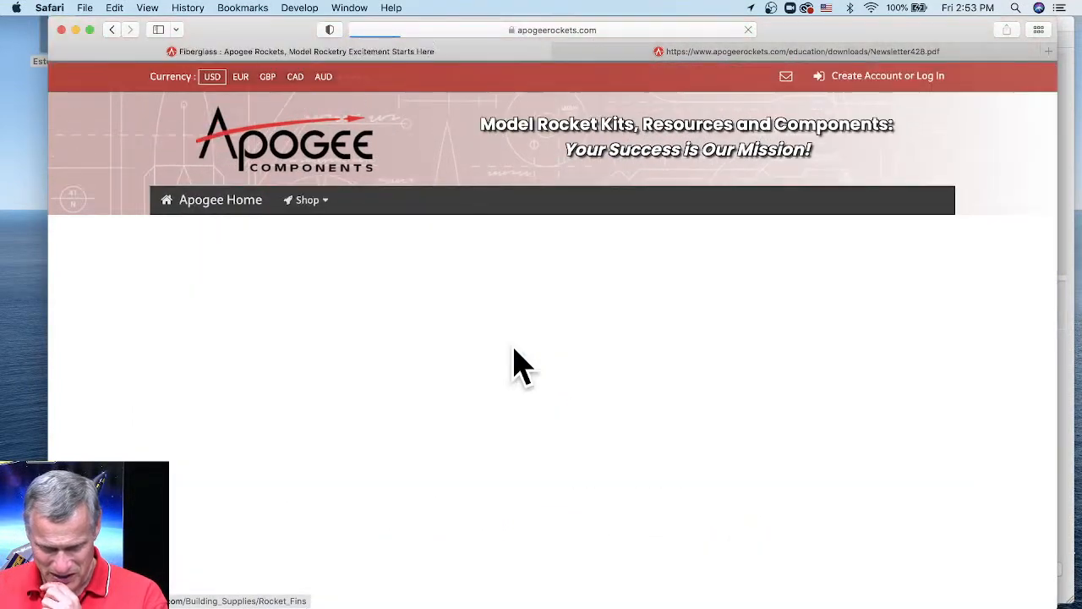
left_click(459, 498)
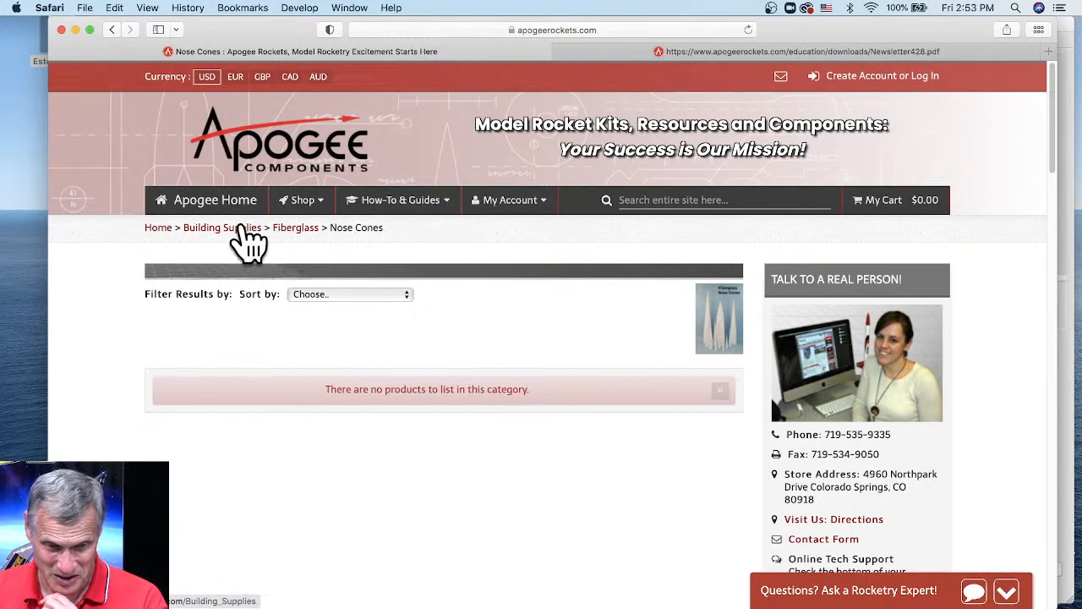
left_click(298, 228)
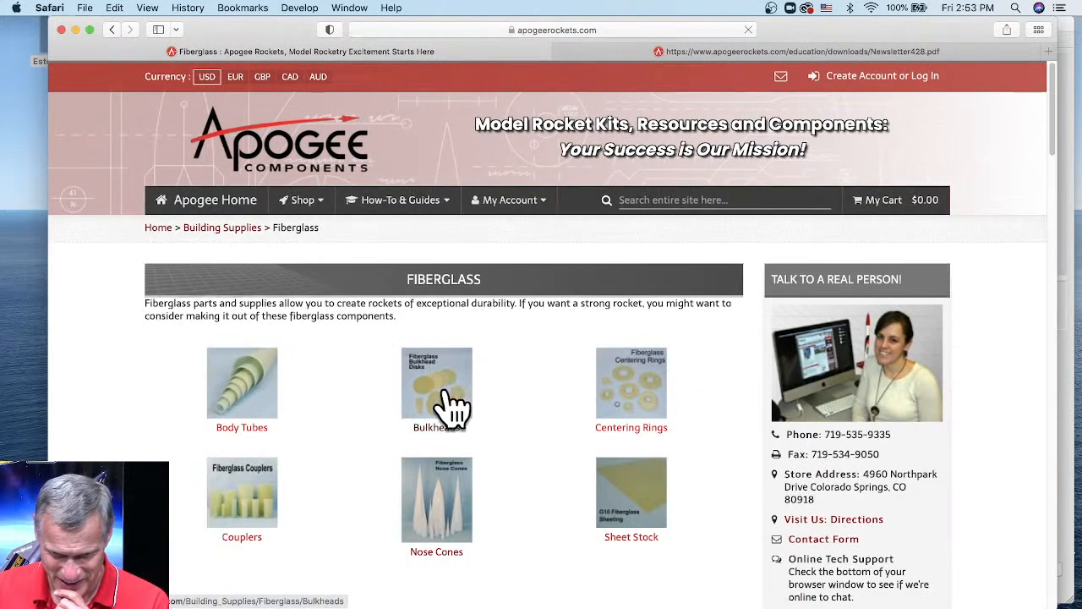
- Open the sold-out 29mm G12 Fiberglass Filament Wound Tube 48" page from the Body Tubes listing
left_click(258, 391)
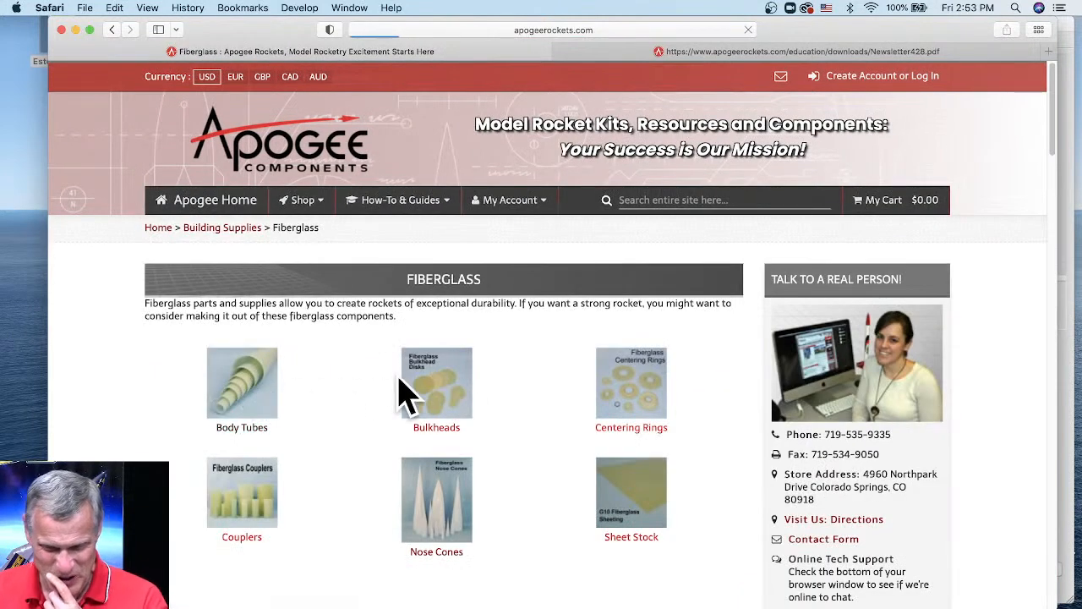
scroll(446, 386, "down", 3)
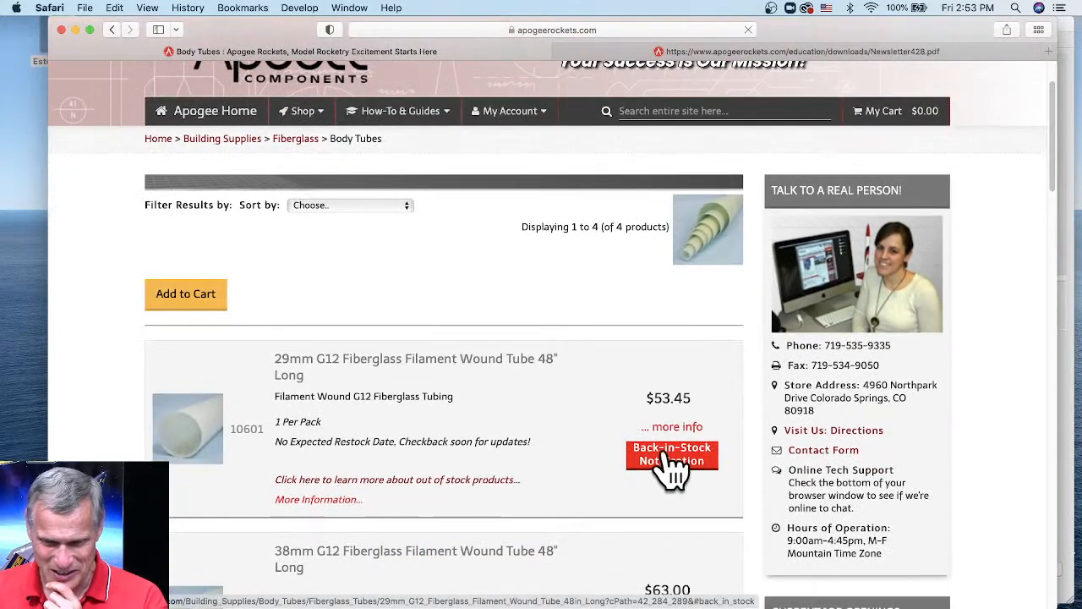
left_click(684, 452)
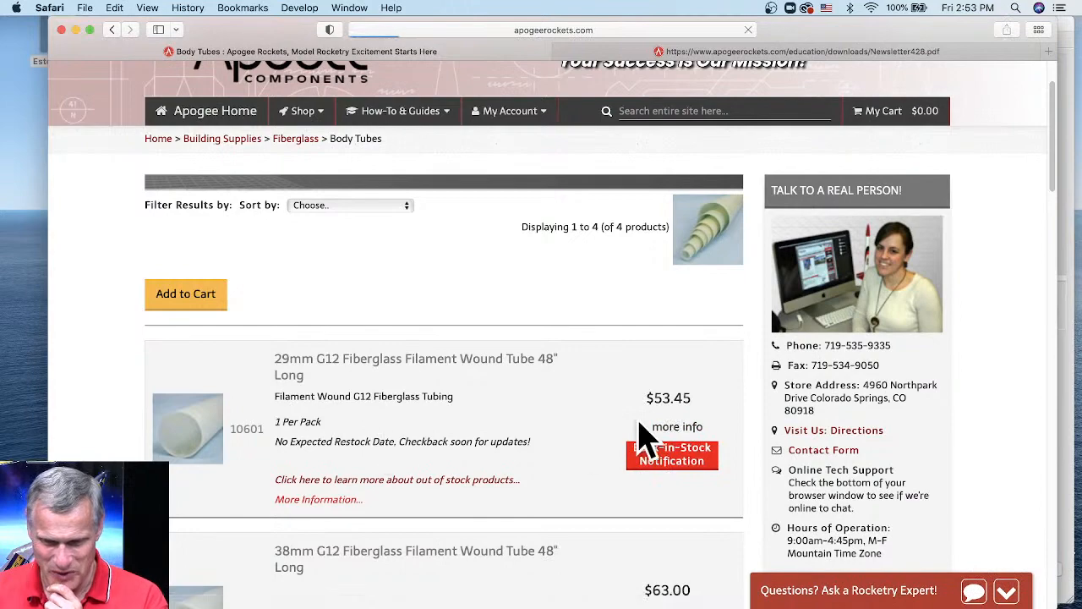
scroll(551, 473, "down", 3)
scroll(548, 456, "down", 2)
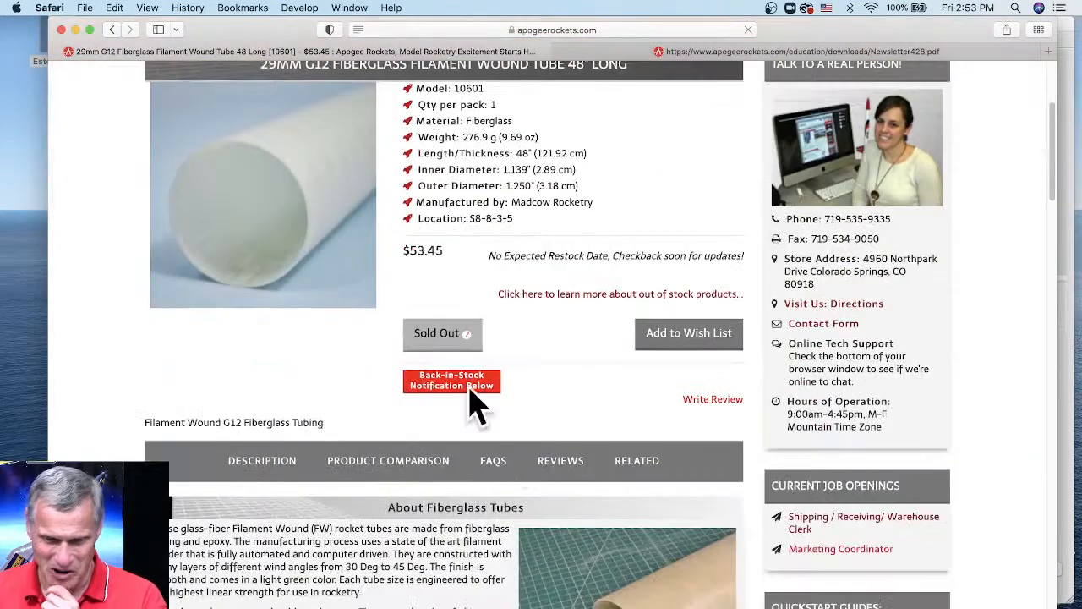
mouse_move(474, 363)
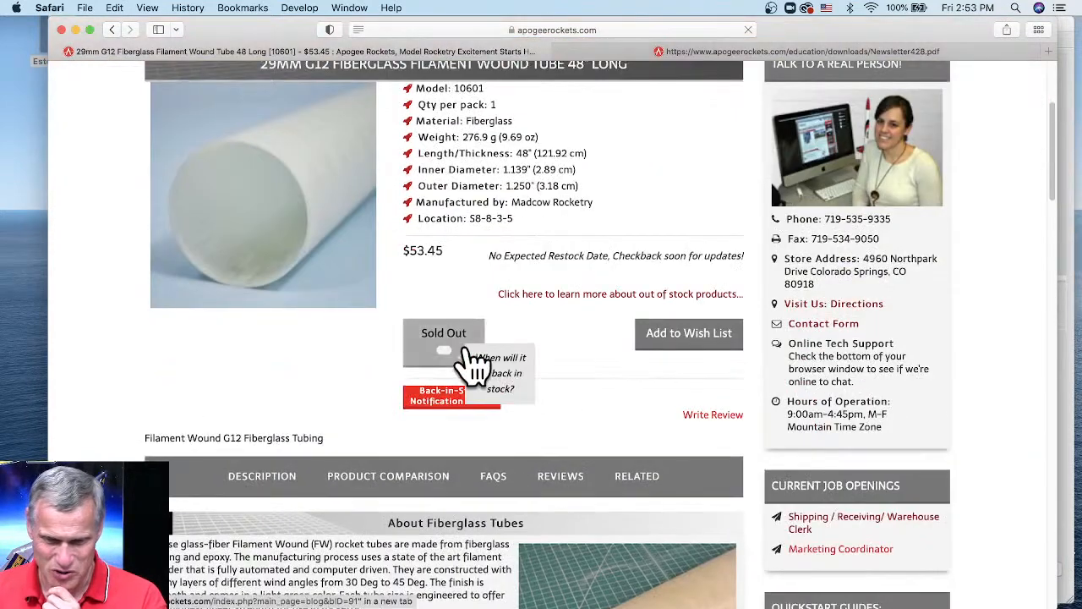
- Read the 'When Will It Be Back In Stock?' blog post, then move Safari aside to uncover RockSim
left_click(507, 398)
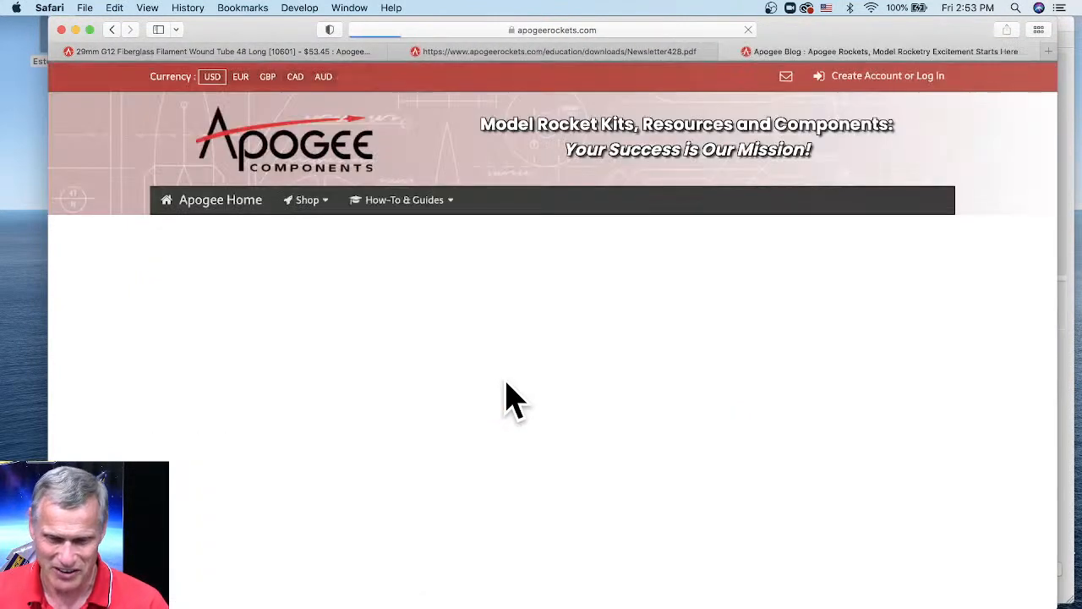
scroll(683, 376, "down", 1)
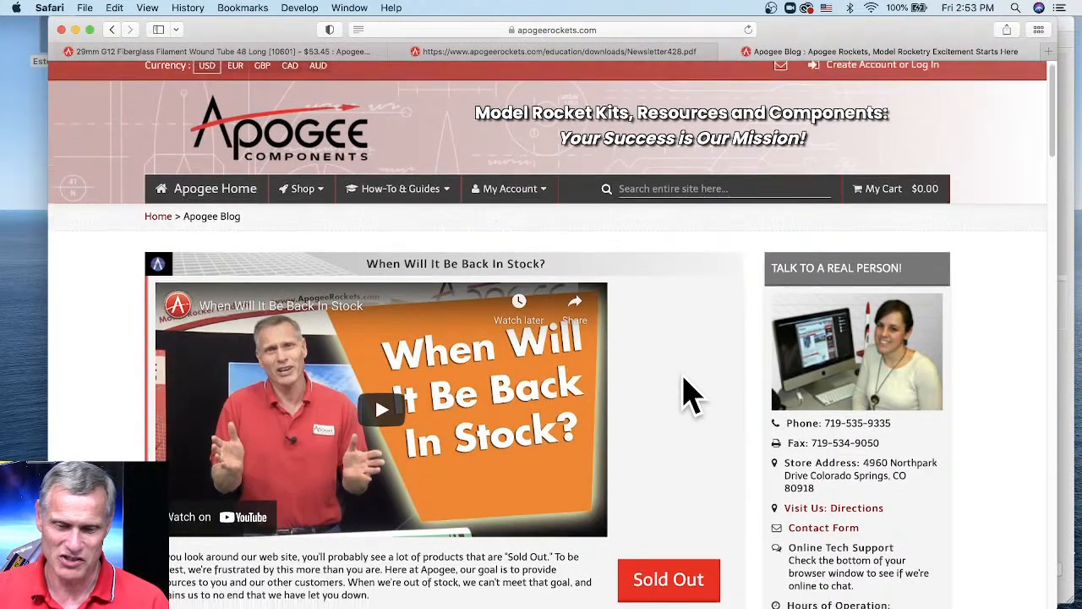
scroll(689, 394, "down", 3)
scroll(679, 387, "down", 1)
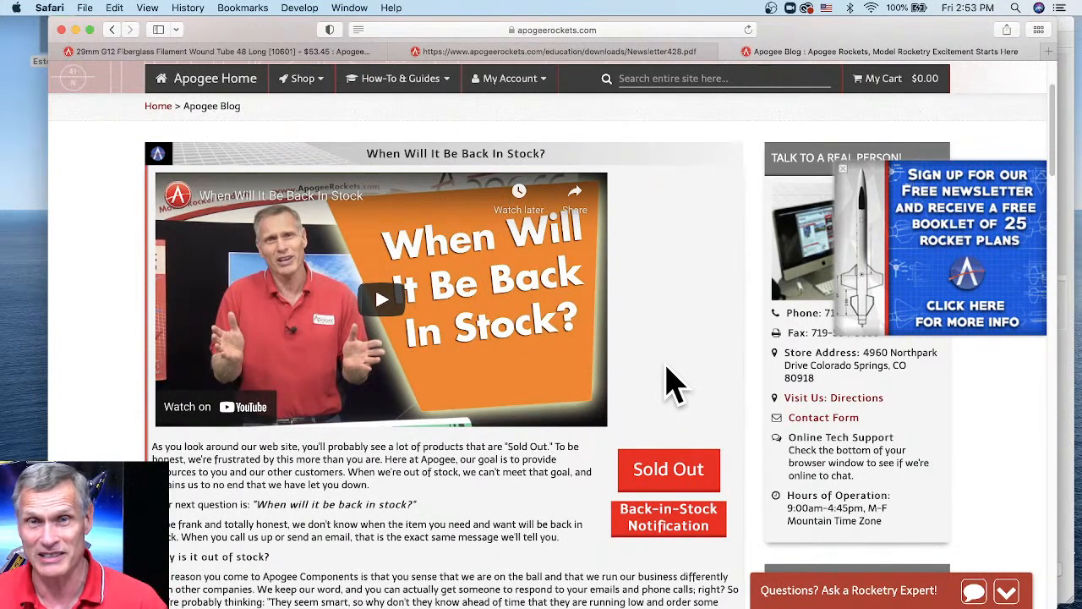
scroll(519, 386, "down", 1)
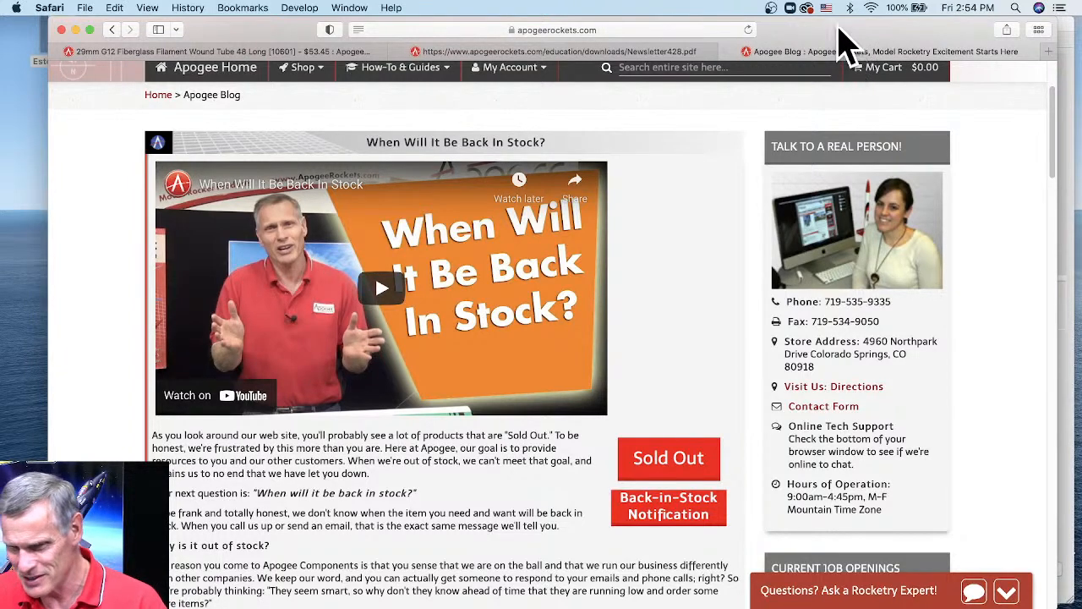
left_click_drag(844, 42, 823, 119)
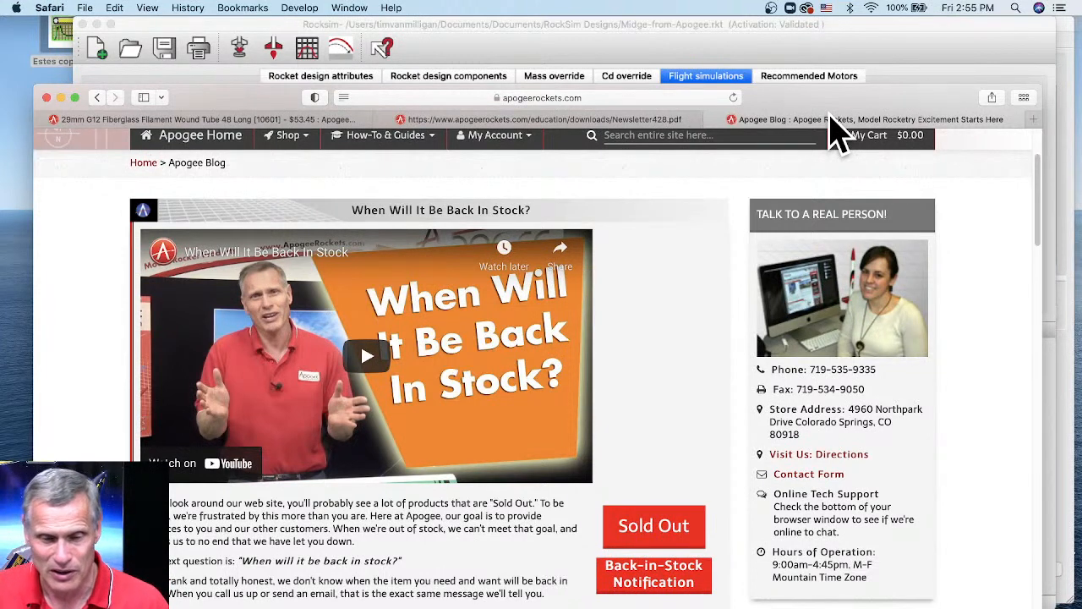
- Bring RockSim forward and open aerotech_initiator.rkt from the RockSim Designs folder
left_click(443, 40)
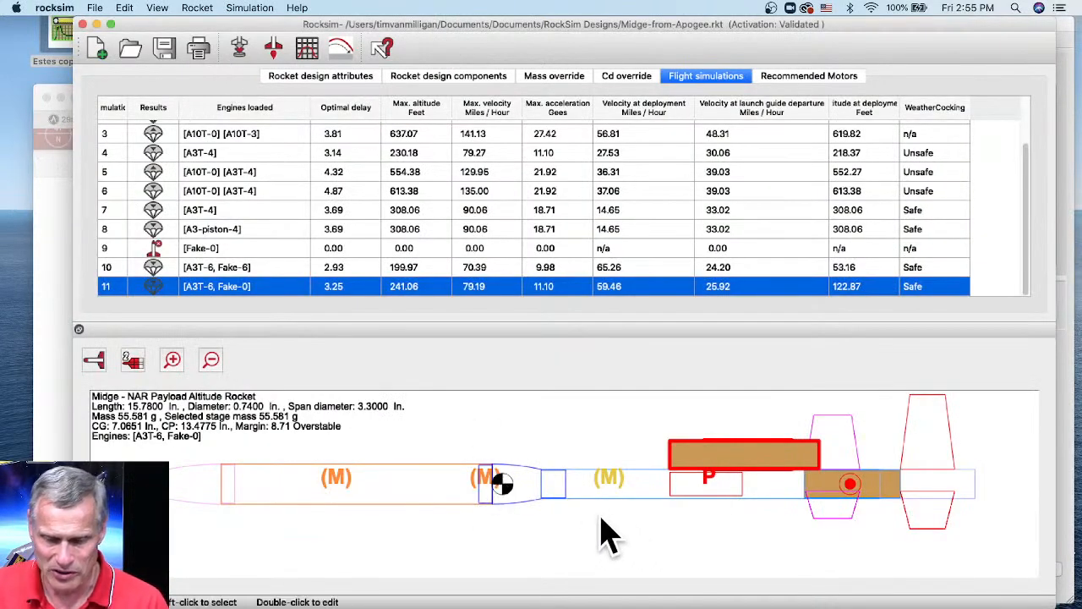
left_click(129, 50)
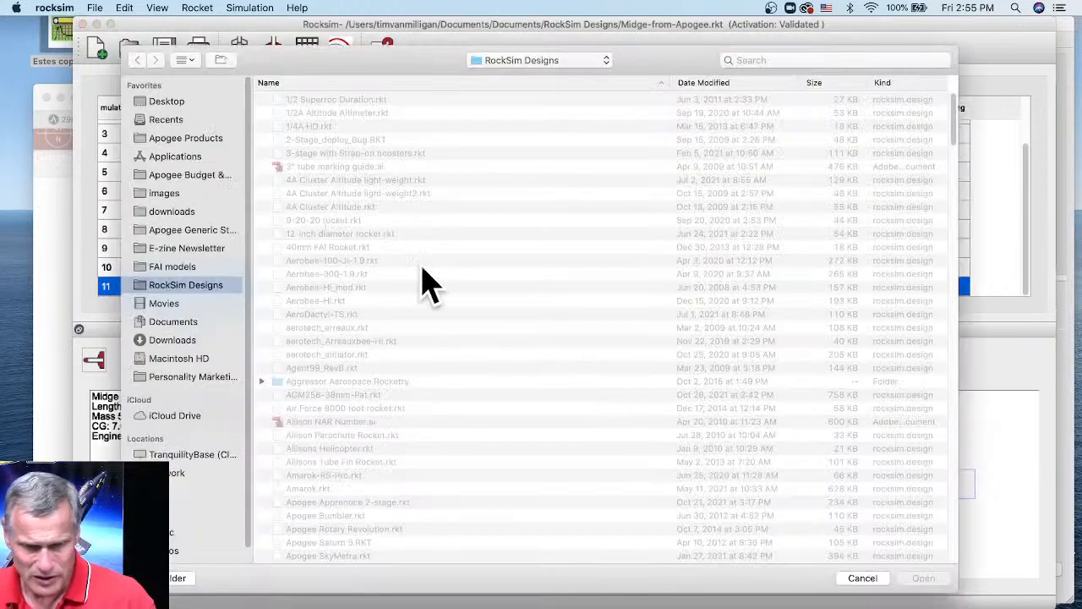
left_click(312, 318)
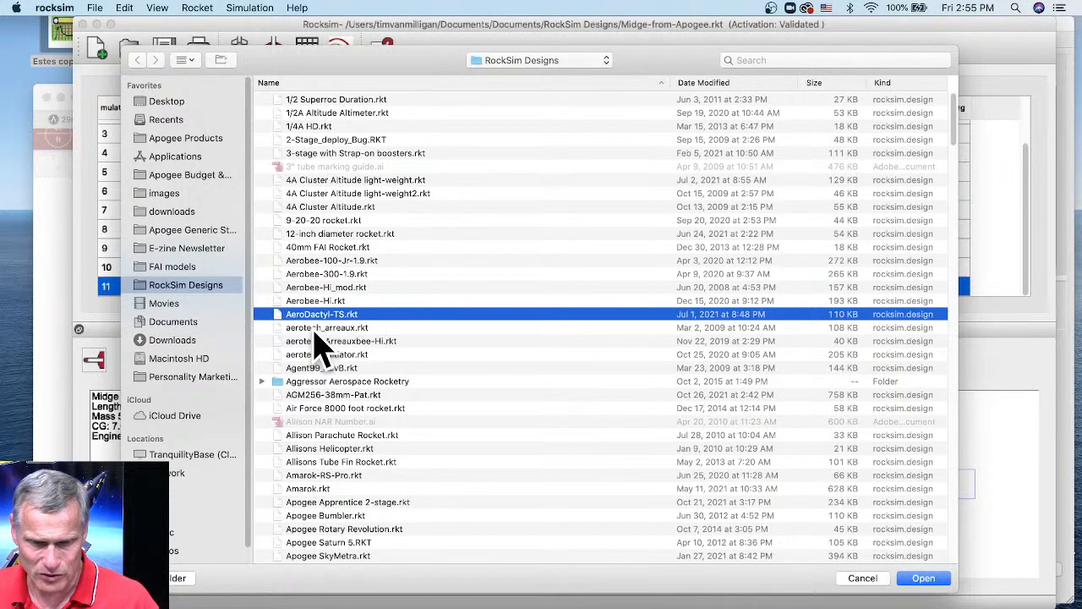
left_click(315, 330)
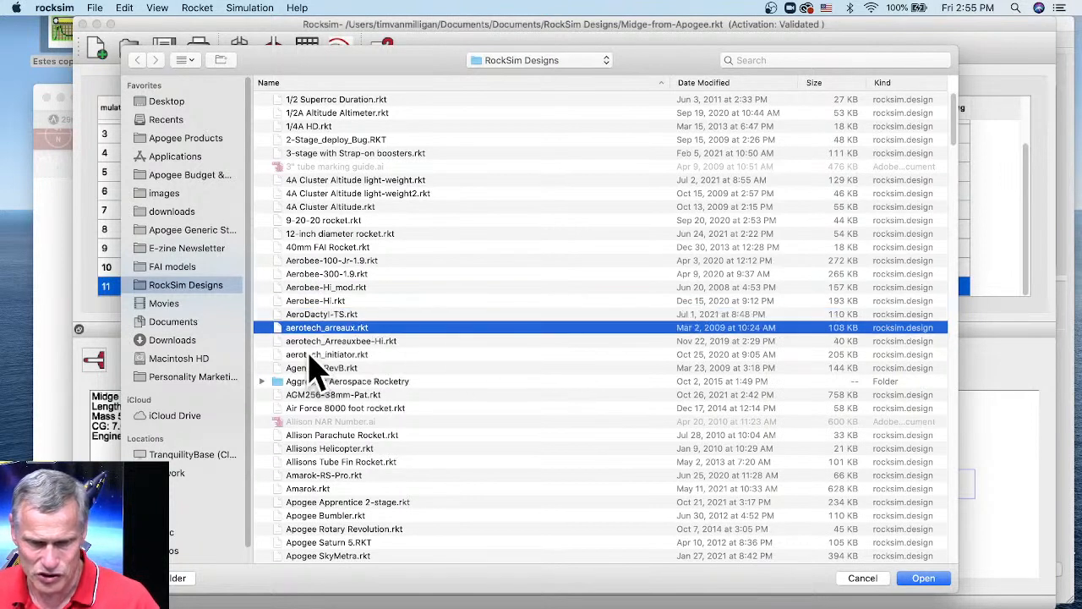
left_click(310, 356)
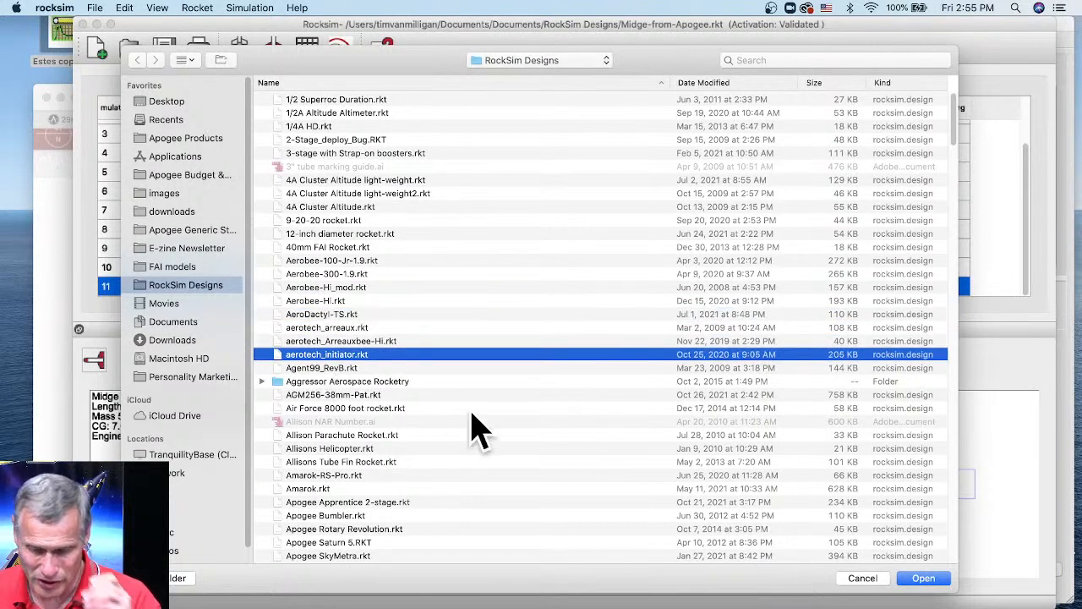
left_click(923, 578)
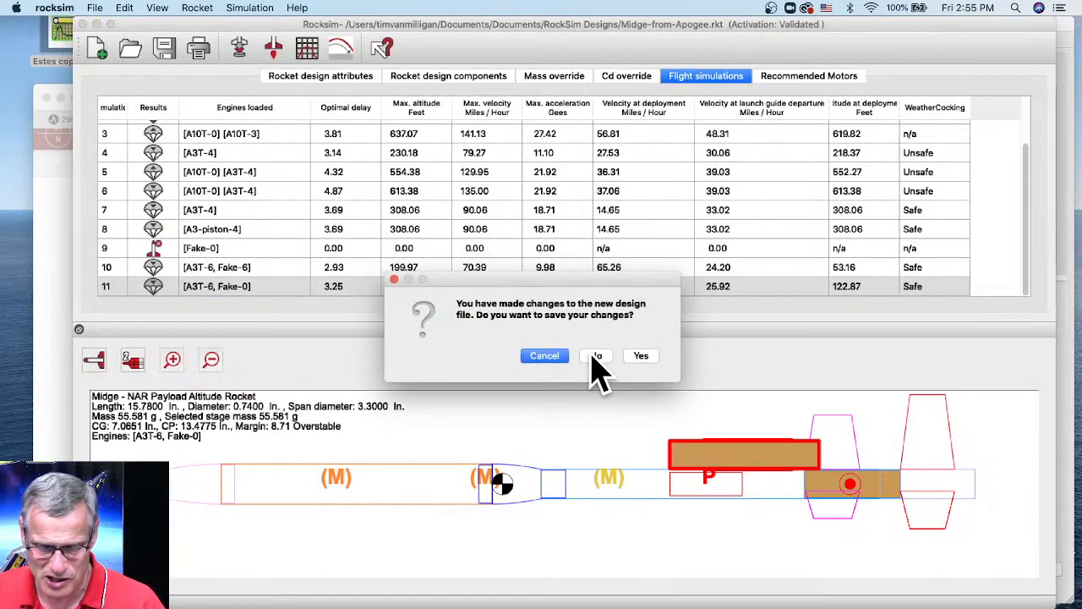
- Discard changes to the previous design and locate the existing parachute in the components list
left_click(597, 357)
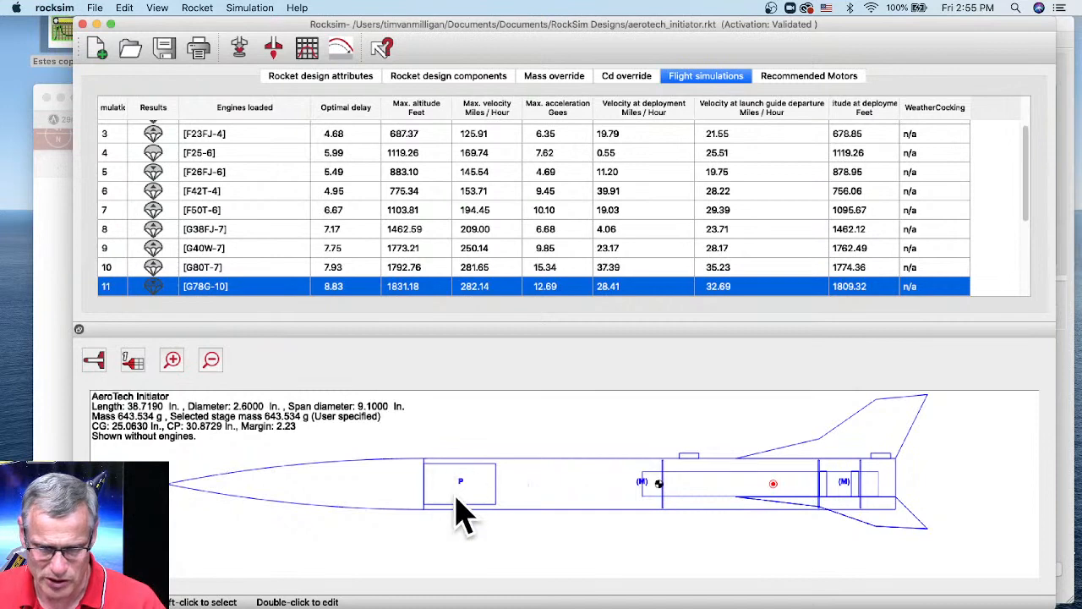
left_click(412, 81)
scroll(239, 220, "down", 3)
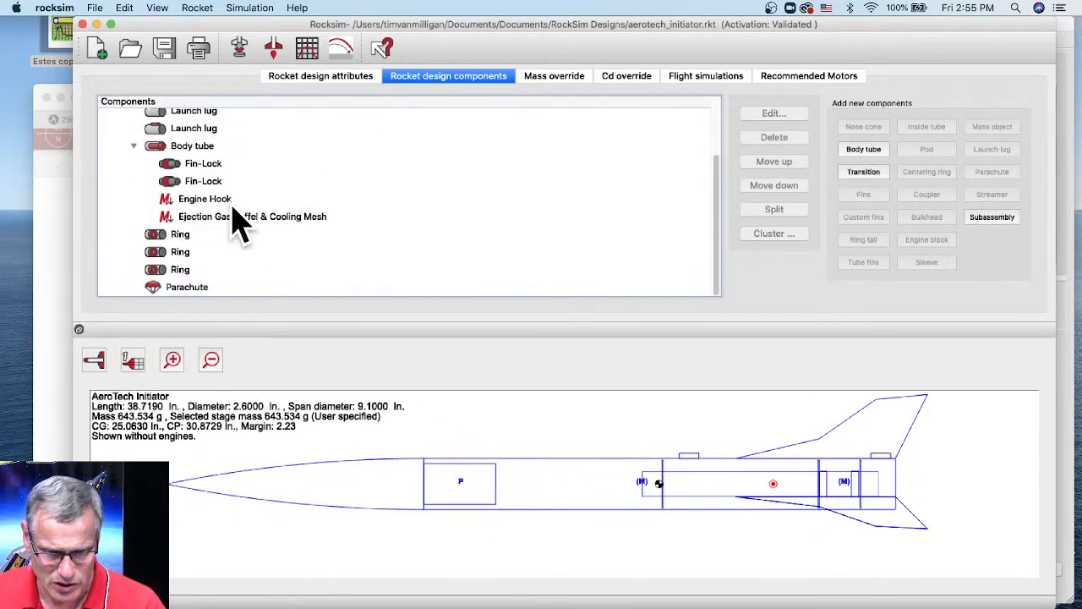
left_click(178, 291)
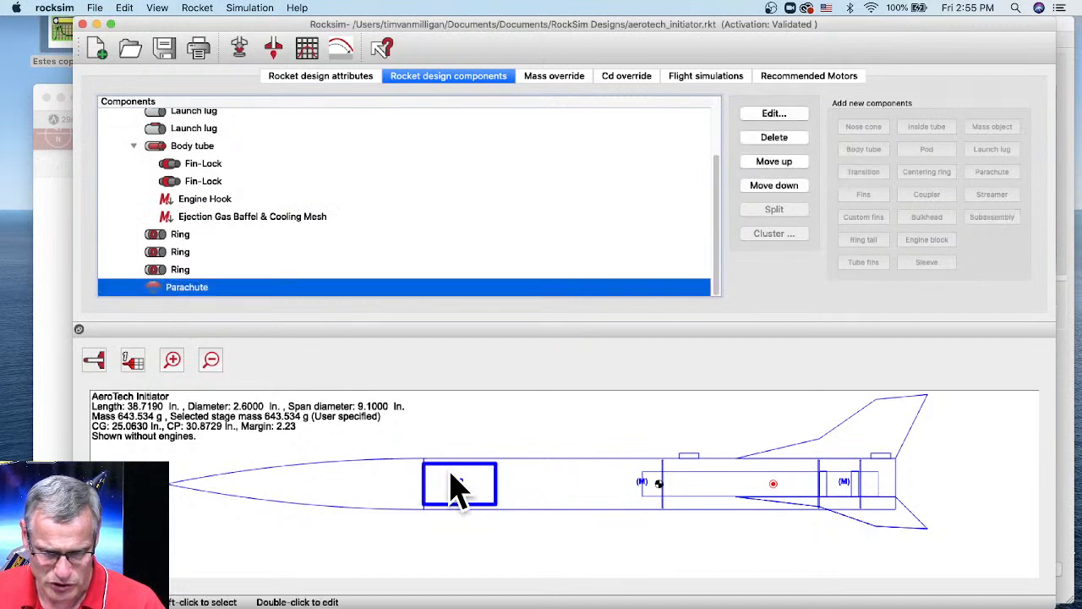
right_click(178, 292)
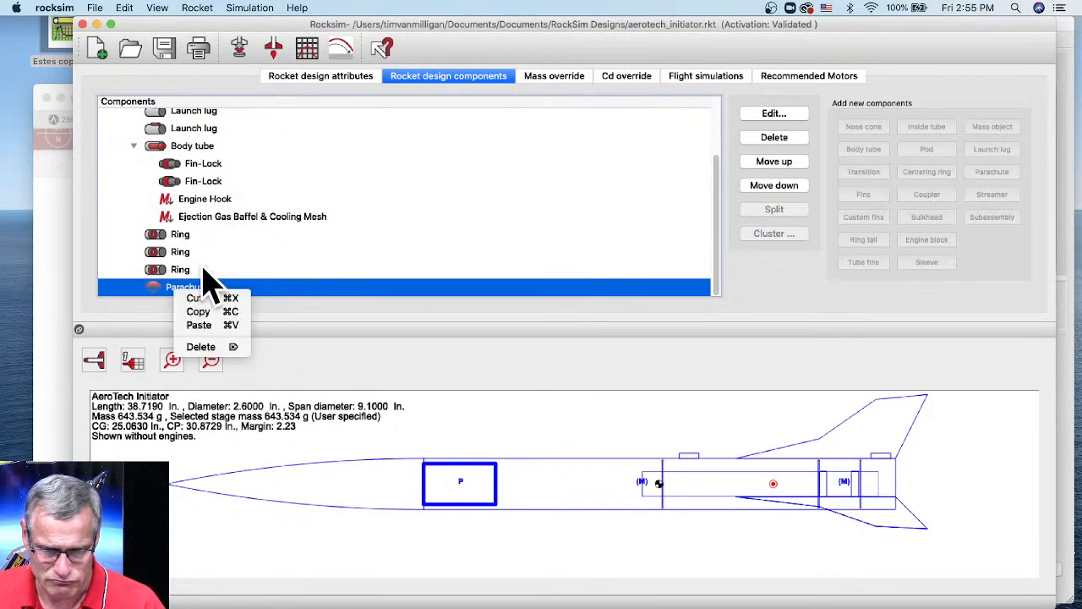
left_click(201, 346)
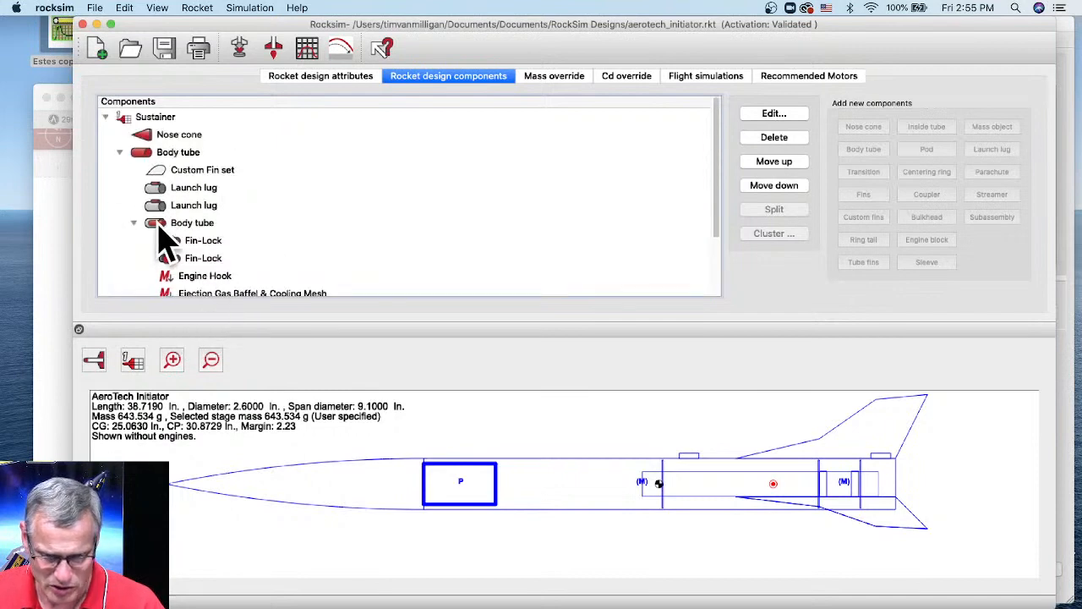
- Add a second parachute to the main body tube using the Apogee 12-inch nylon parachute from the database
left_click(524, 480)
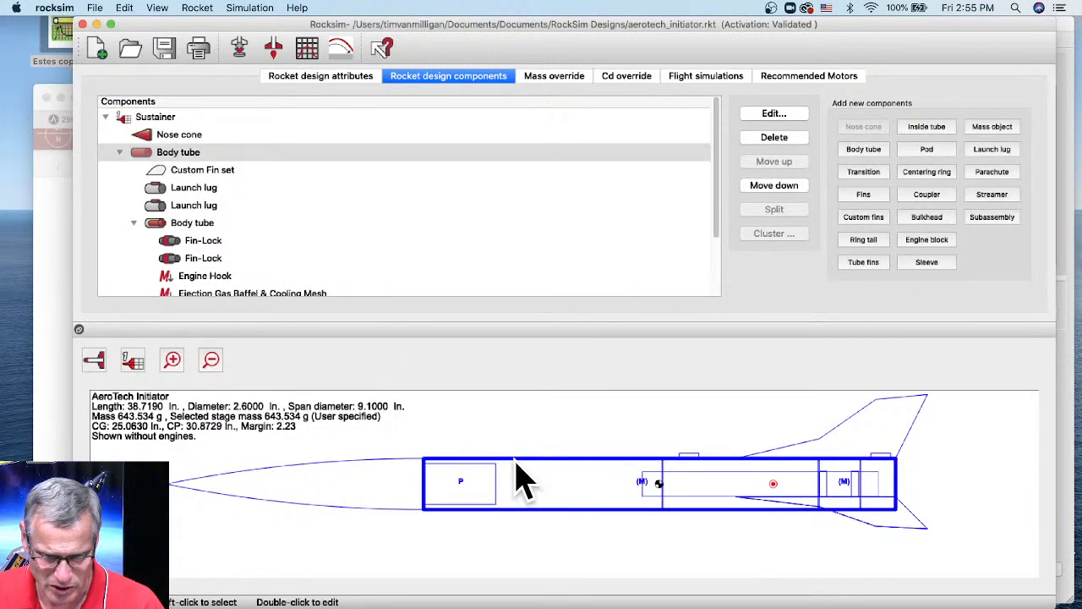
left_click(993, 174)
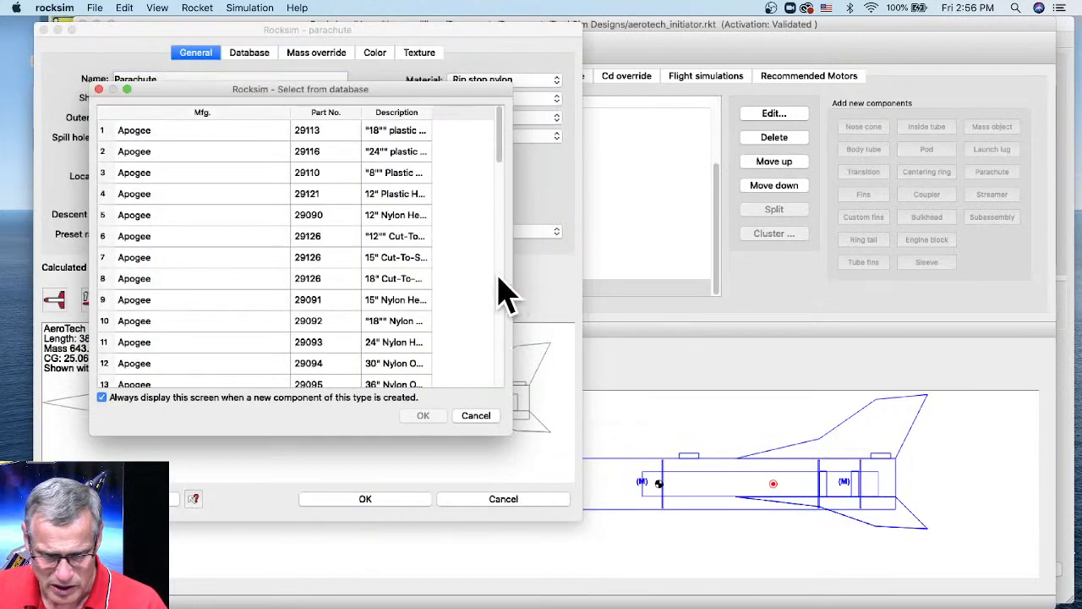
left_click_drag(338, 28, 343, 29)
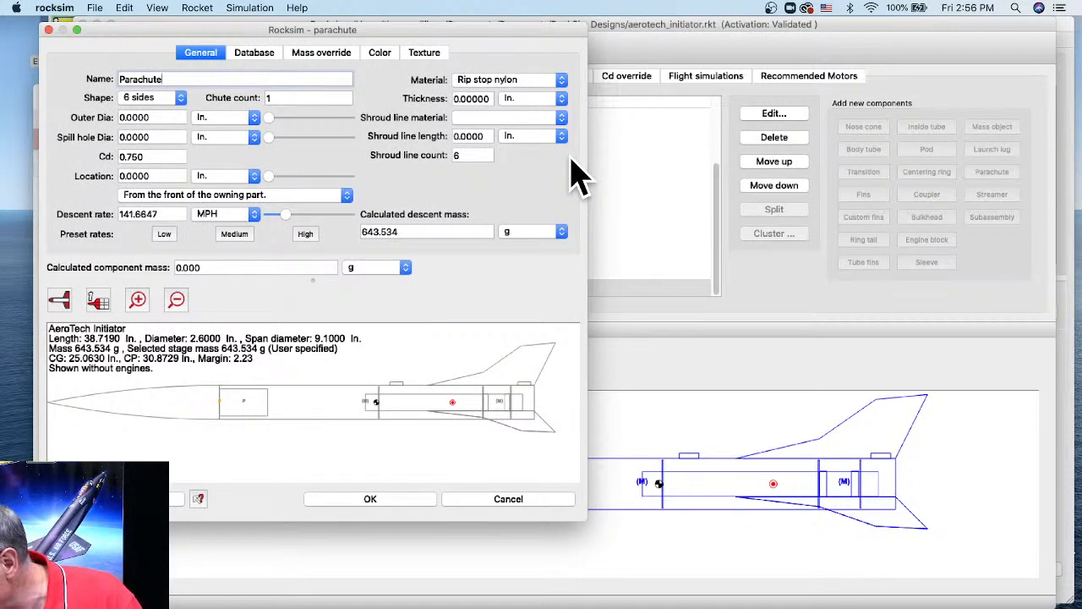
left_click_drag(454, 34, 617, 29)
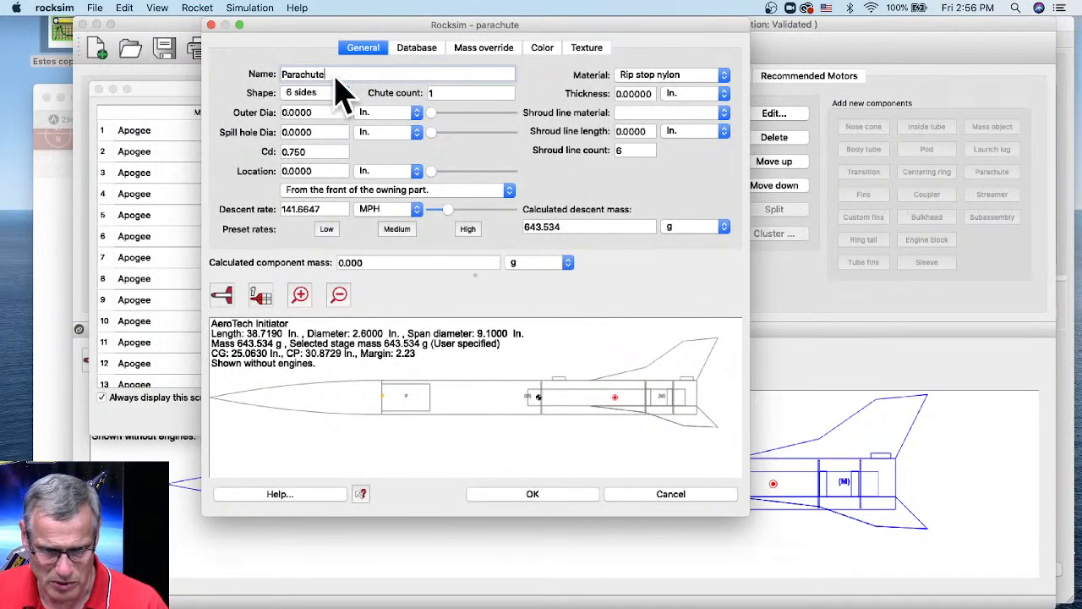
left_click(176, 109)
left_click_drag(174, 91, 270, 76)
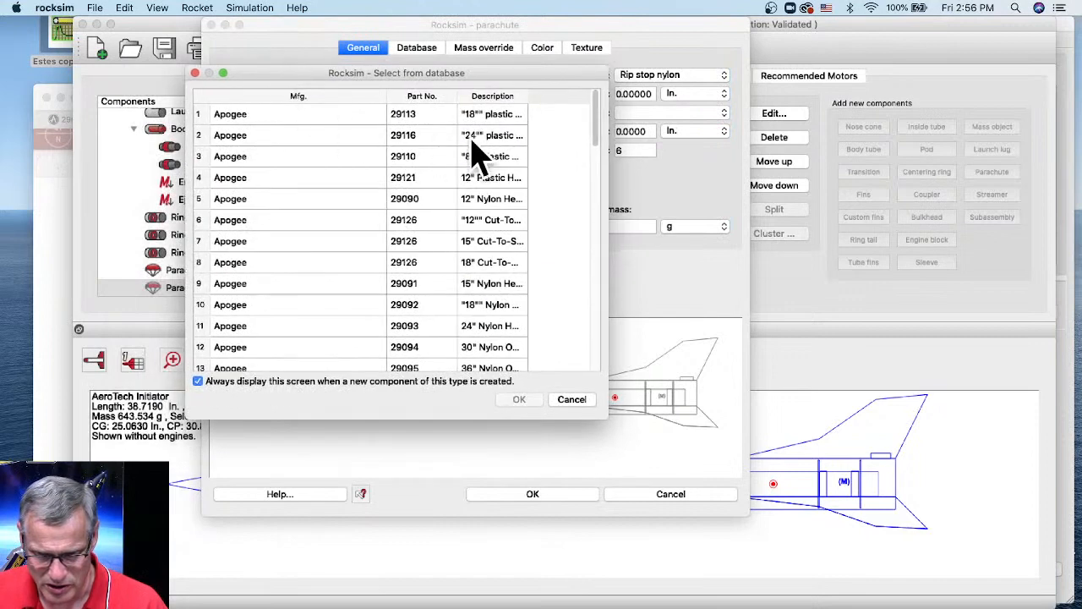
left_click(478, 203)
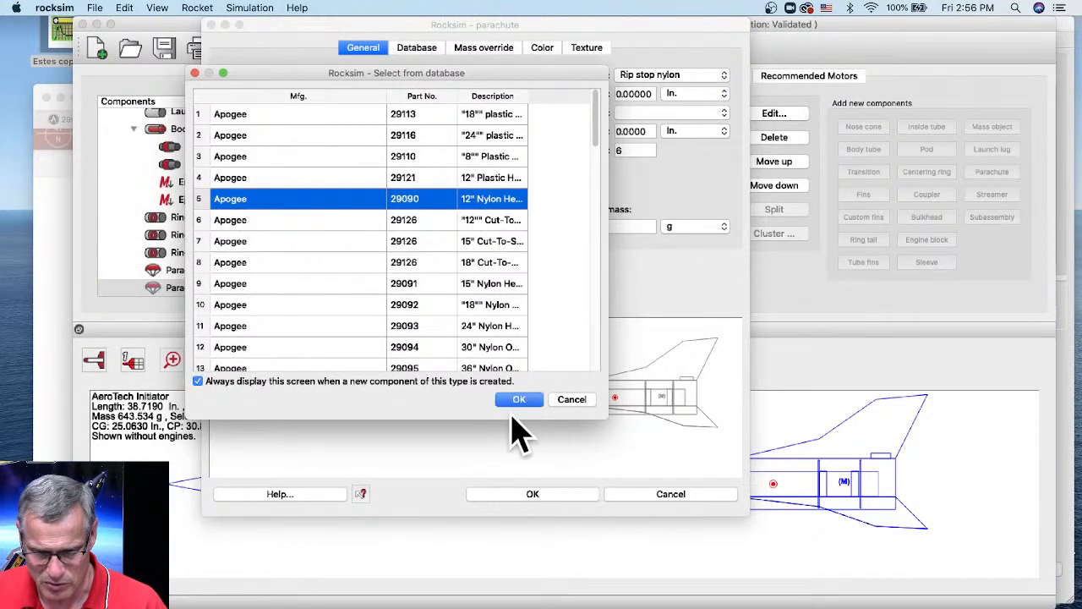
left_click(519, 399)
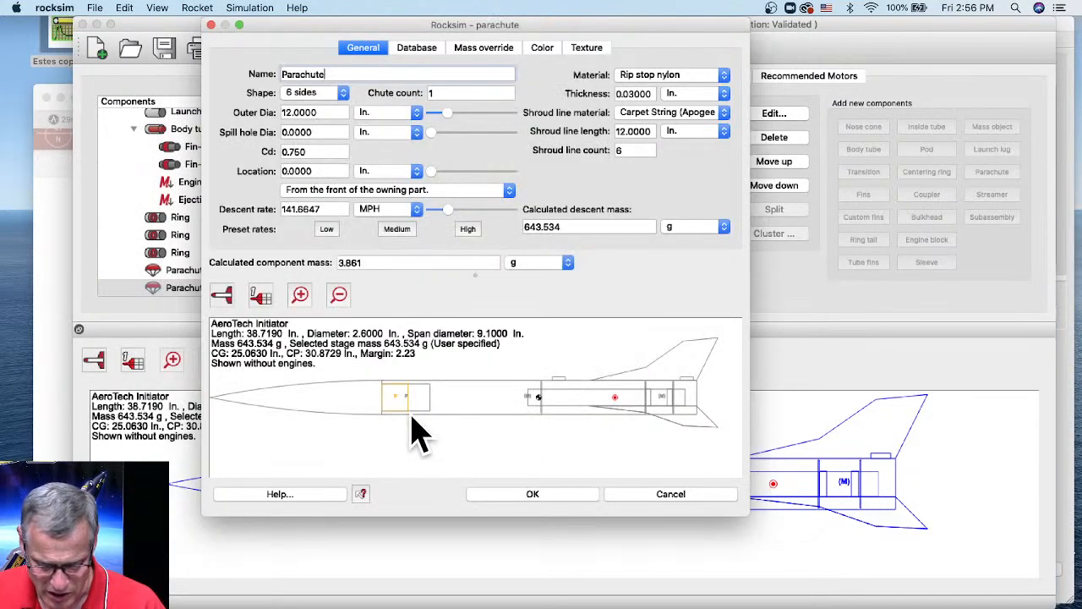
- Give the new parachute a higher descent rate, 12 in. diameter and rearward position, and name it 'smaller Parachute'
left_click(465, 227)
mouse_move(462, 214)
left_mouse_down()
mouse_move(471, 216)
mouse_move(441, 211)
left_mouse_up()
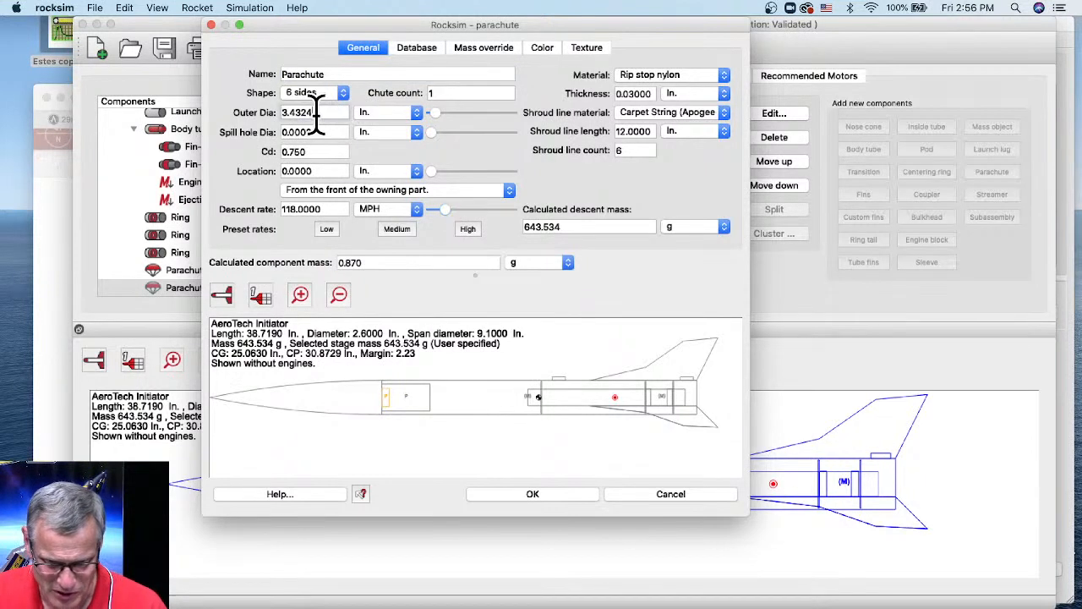
left_click_drag(313, 113, 273, 127)
key("Return")
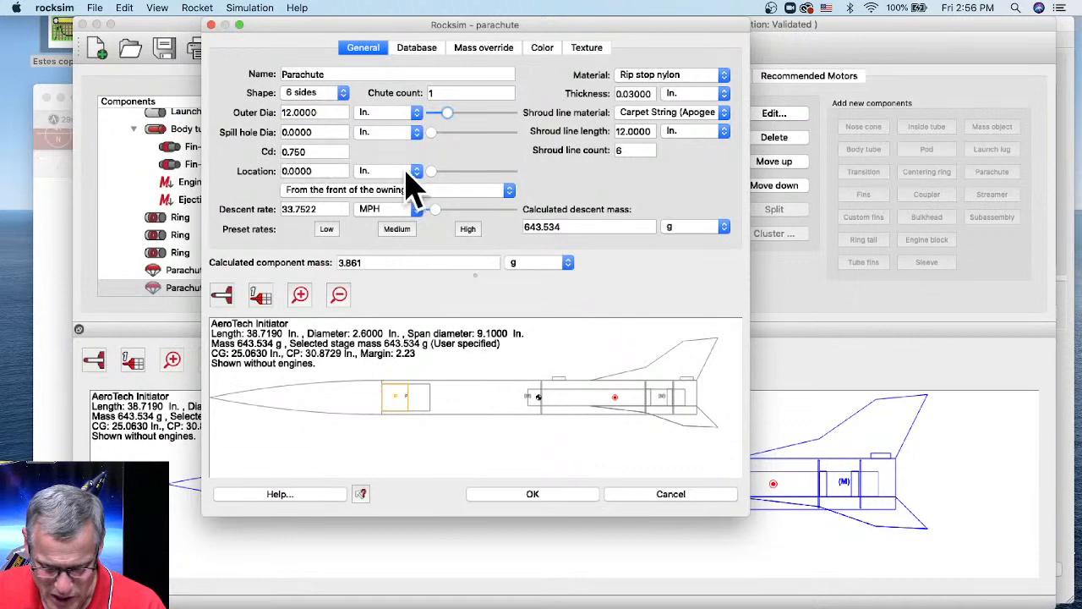
left_click_drag(430, 172, 454, 174)
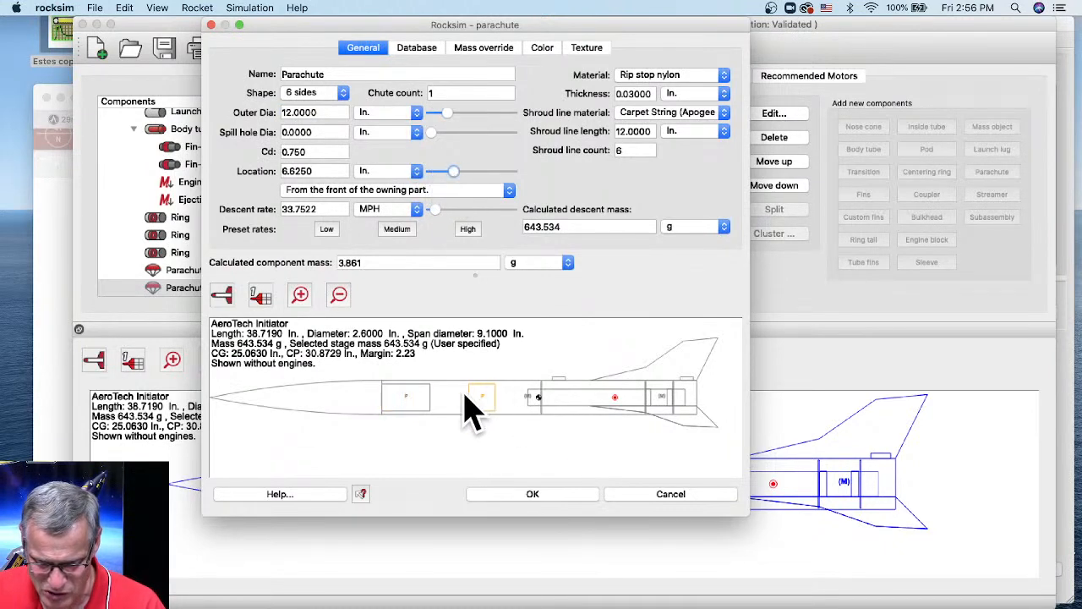
left_click(533, 494)
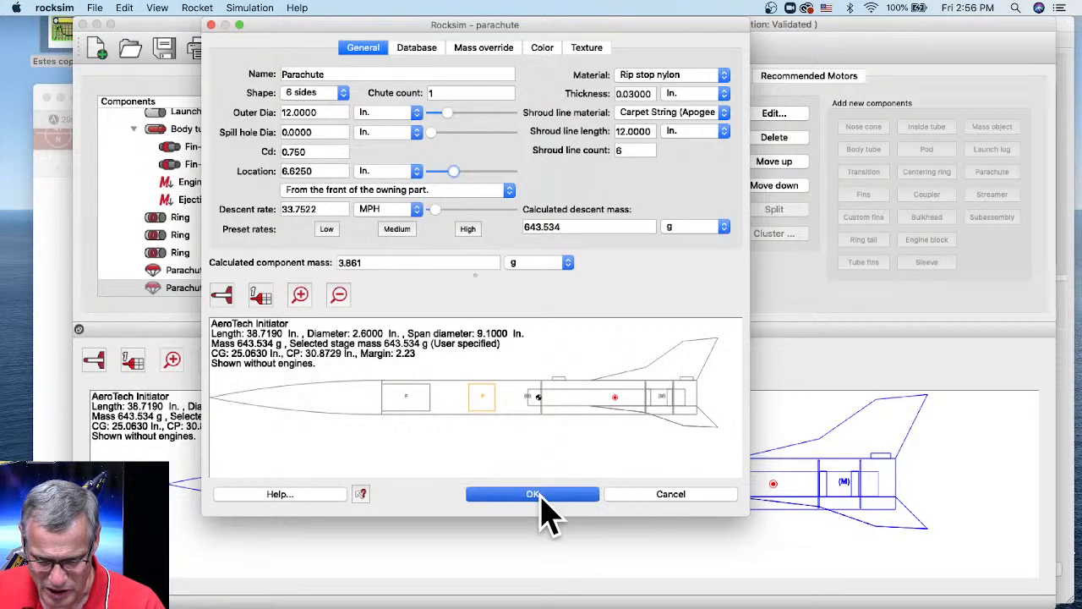
double_click(187, 289)
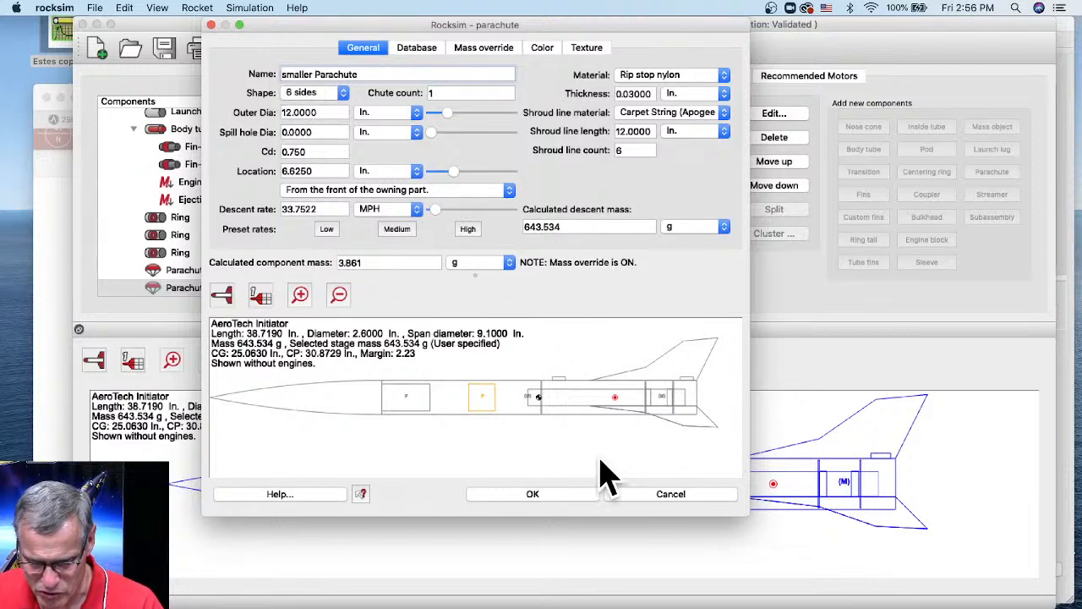
left_click(567, 492)
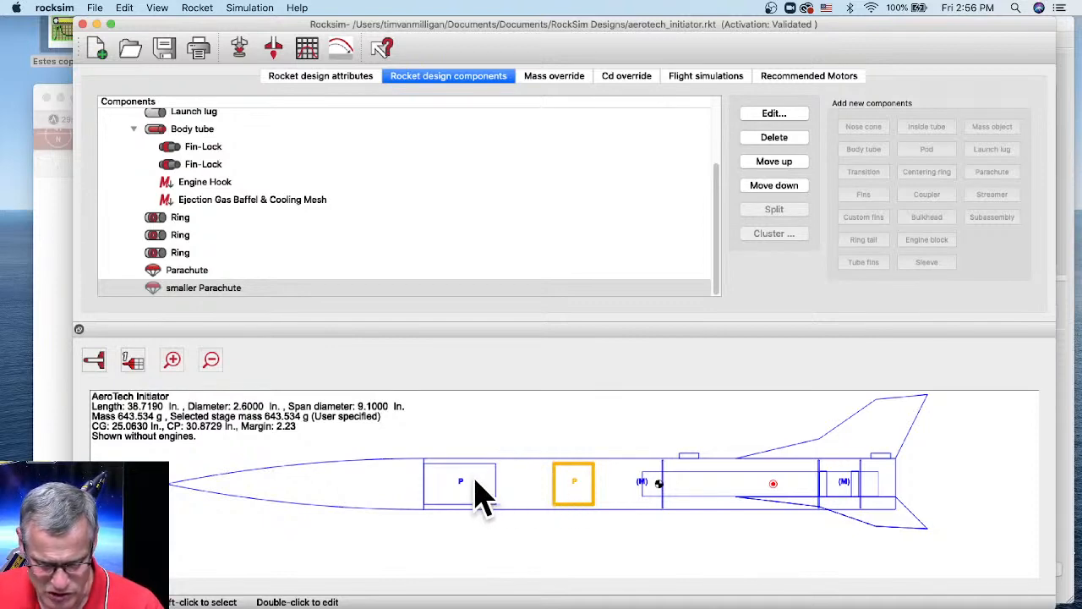
- Enlarge the original Parachute's outer diameter from 22 to 32 in
double_click(195, 272)
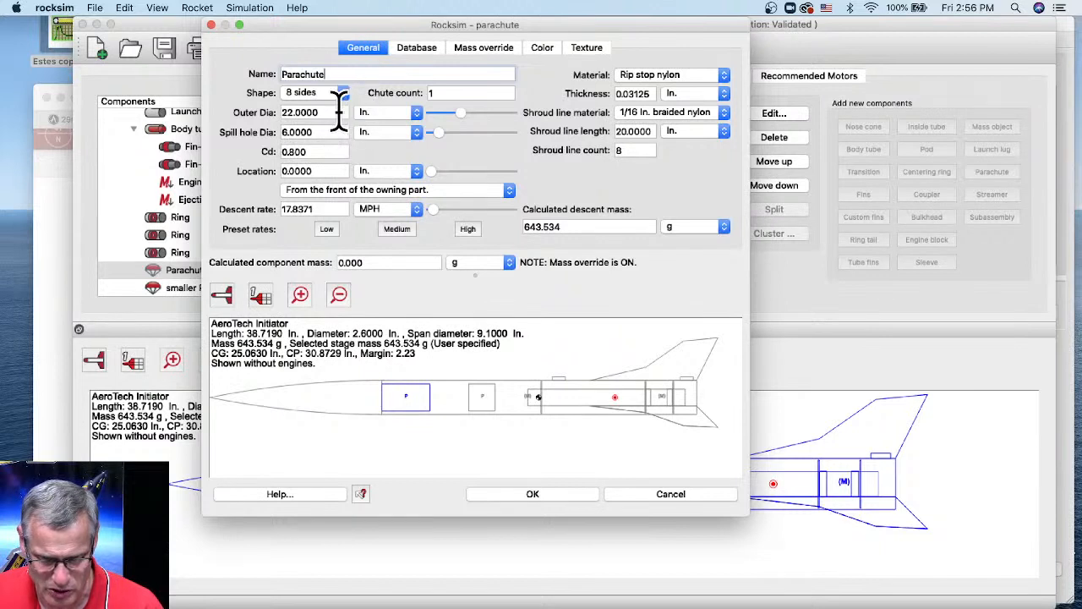
left_click(290, 112)
type("3")
key("Tab")
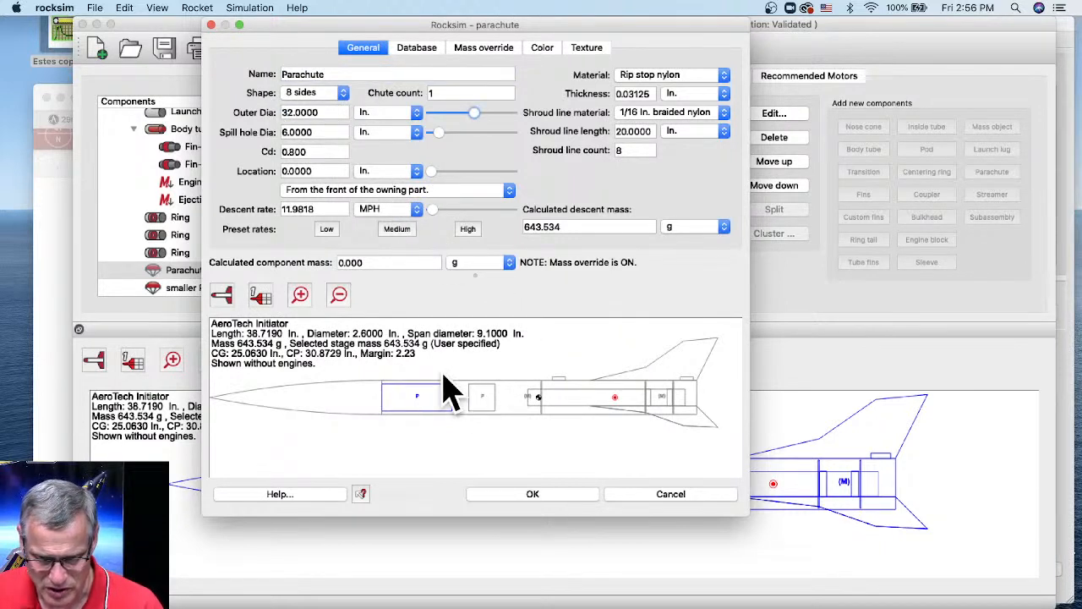
left_click(556, 496)
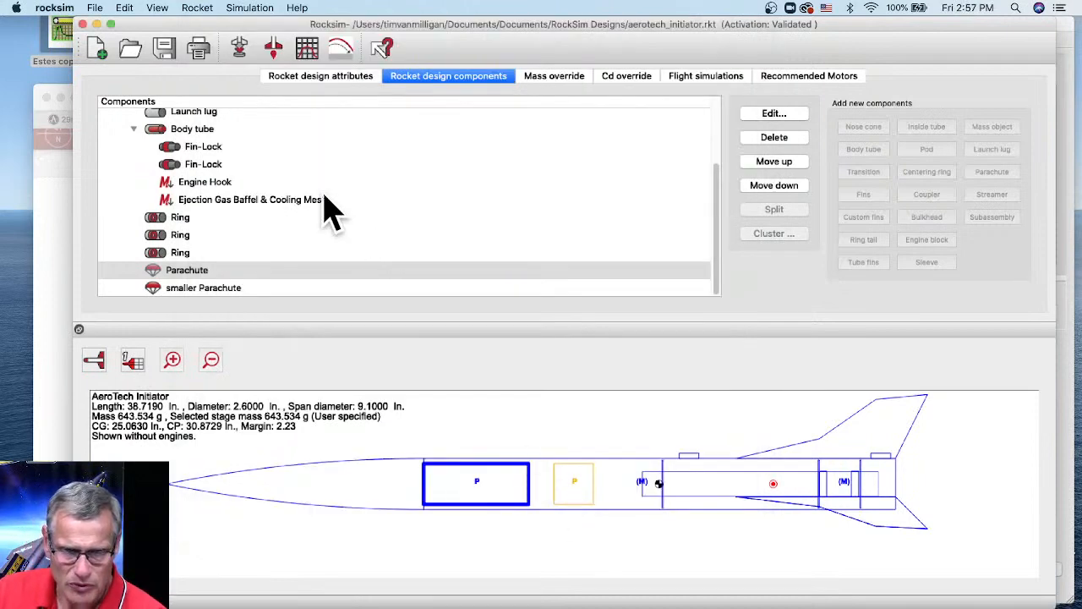
- Select the AeroTech F27R motor with an 8 s delay for the simulation
left_click(240, 49)
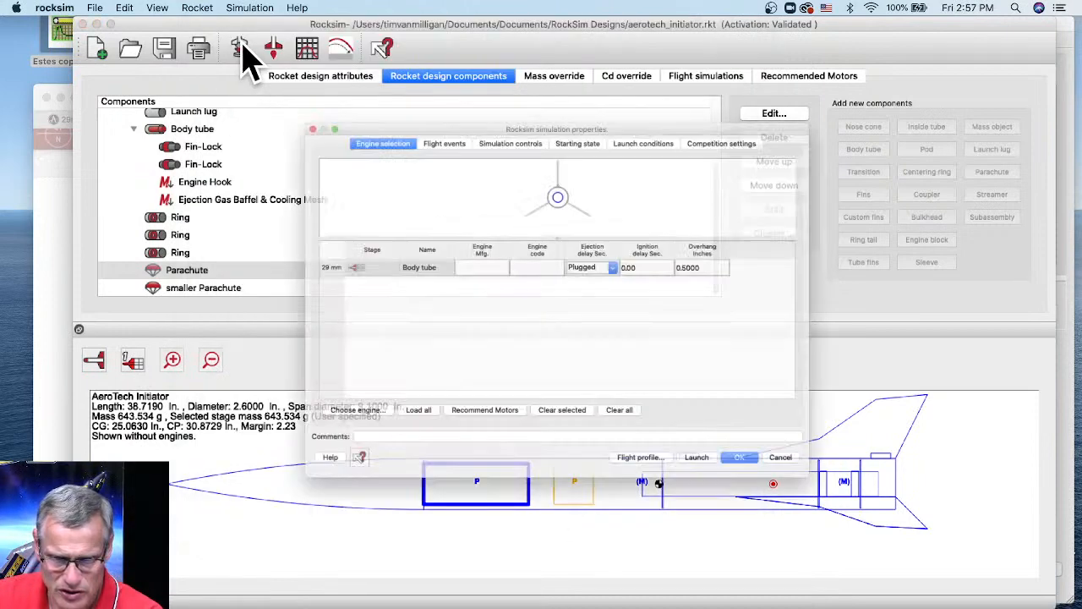
left_click(324, 448)
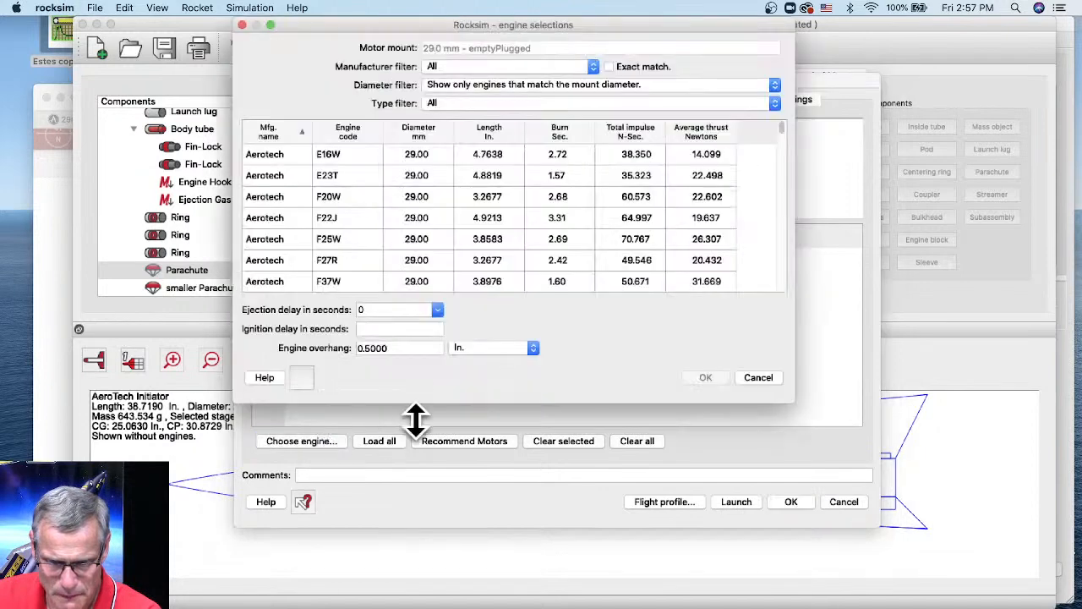
left_click(338, 261)
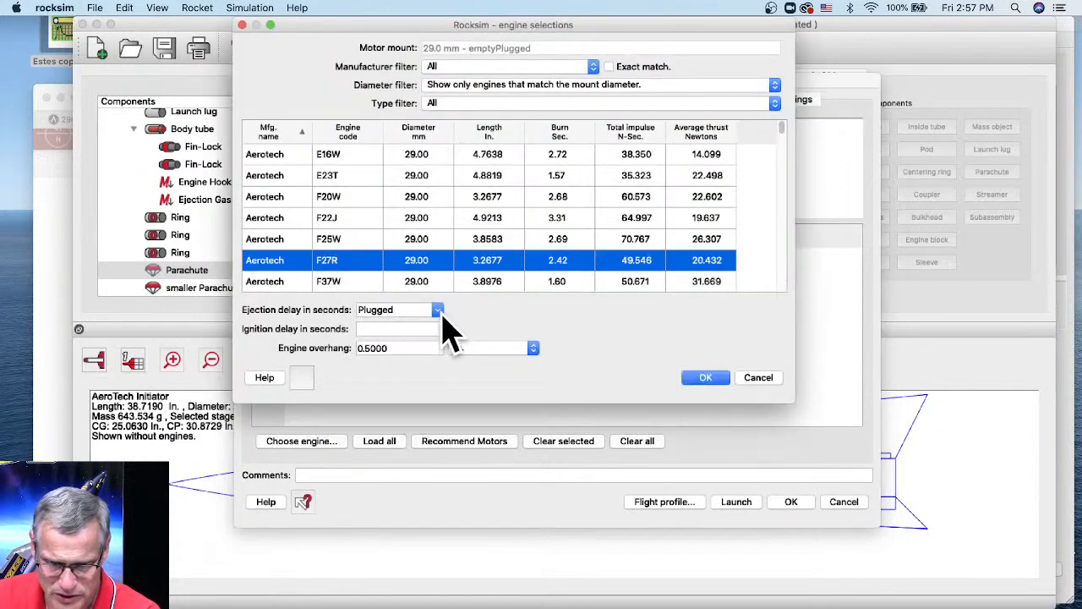
left_click(438, 311)
left_click(427, 359)
left_click(703, 378)
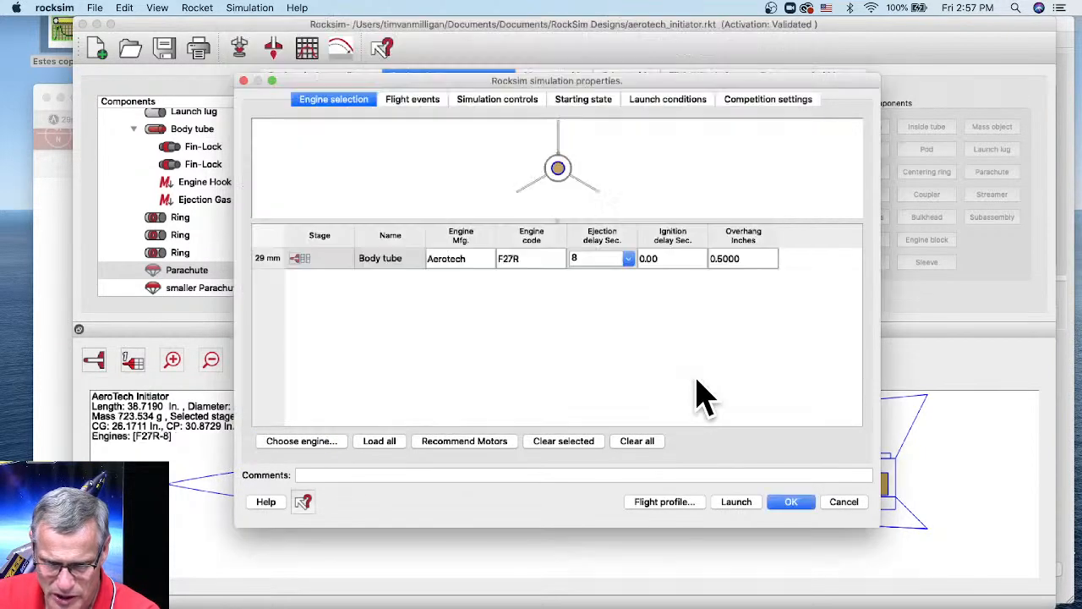
- Deploy the main Parachute at apogee, set the smaller Parachute to No event, and launch
left_click(420, 99)
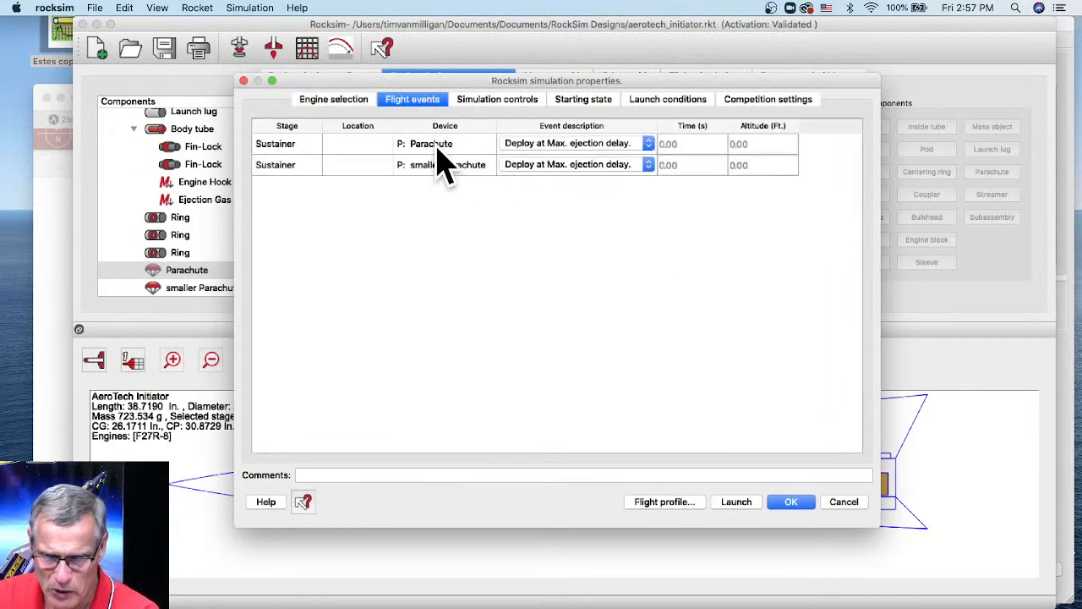
left_click(571, 143)
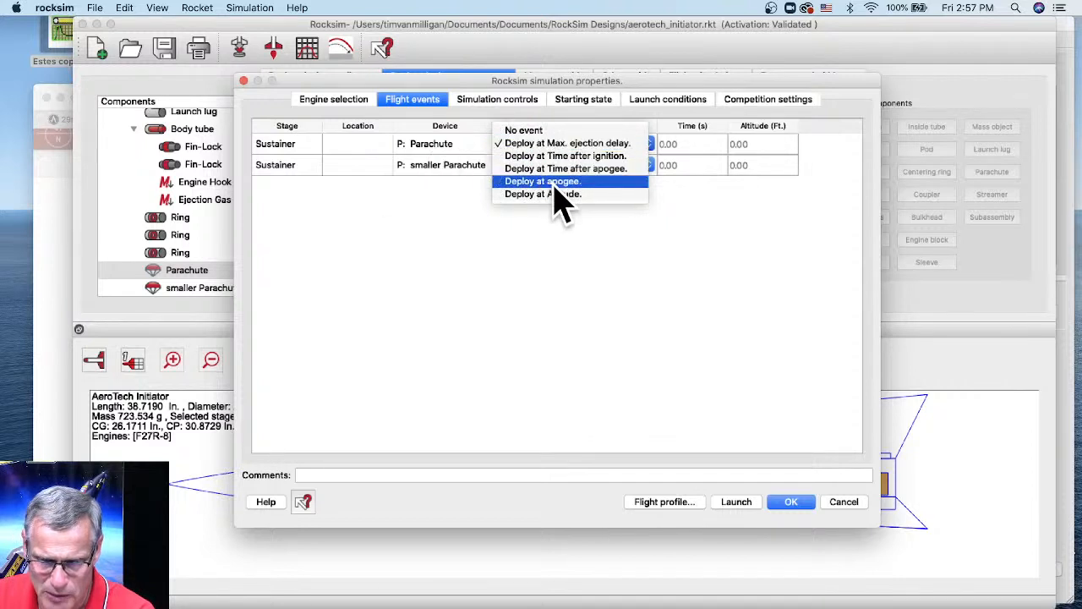
left_click(554, 182)
left_click(446, 166)
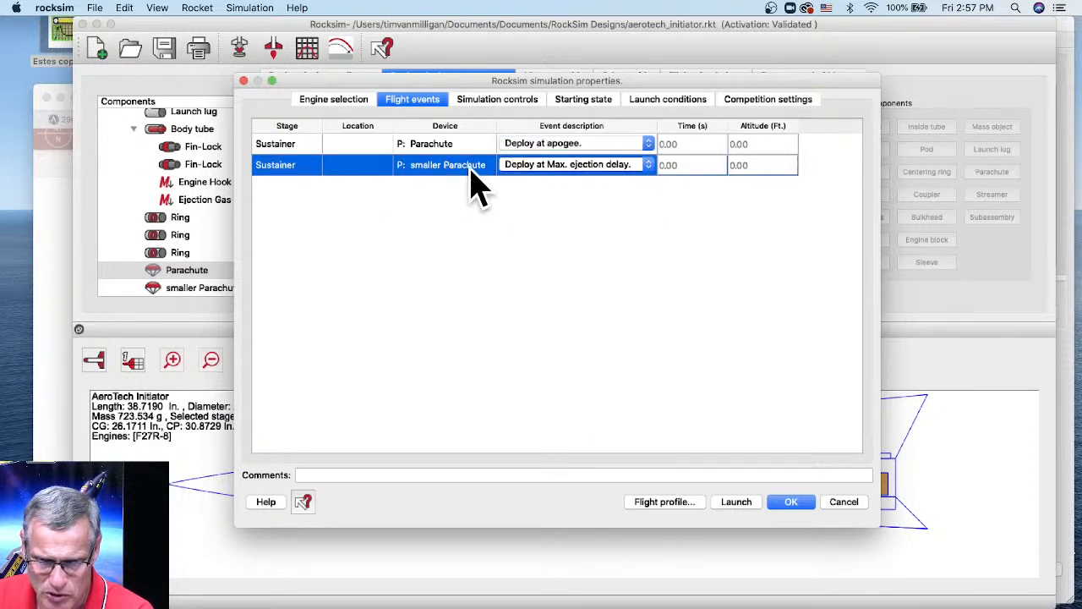
left_click(541, 182)
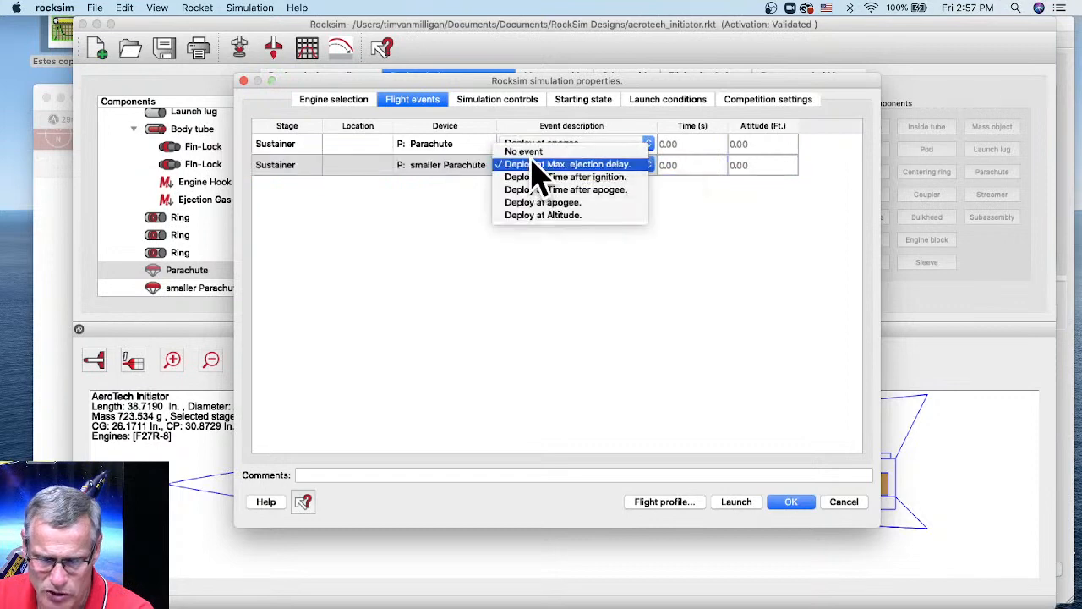
left_click(526, 152)
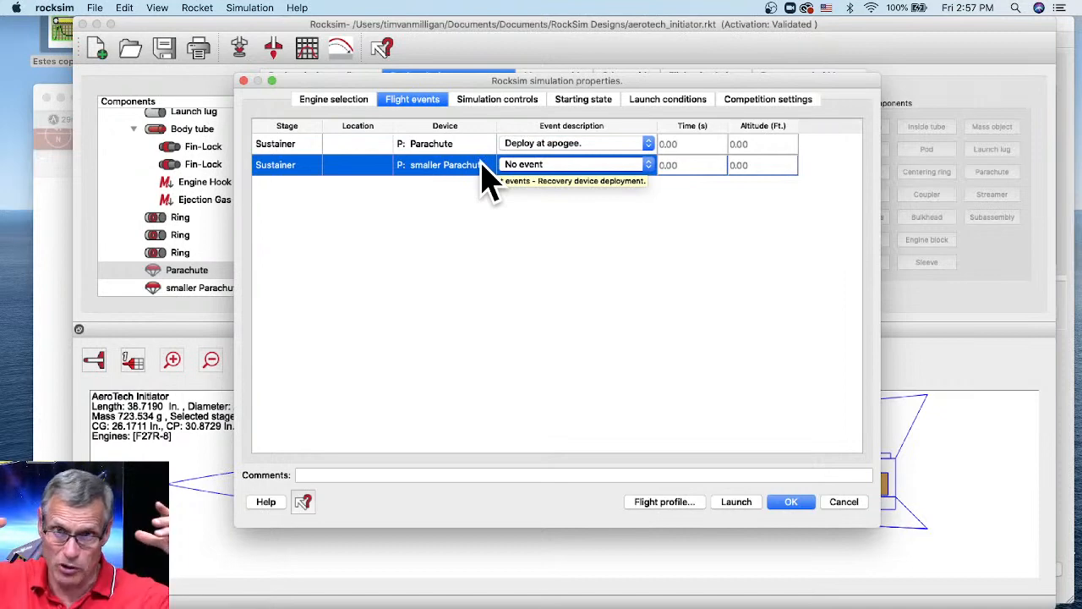
left_click(736, 504)
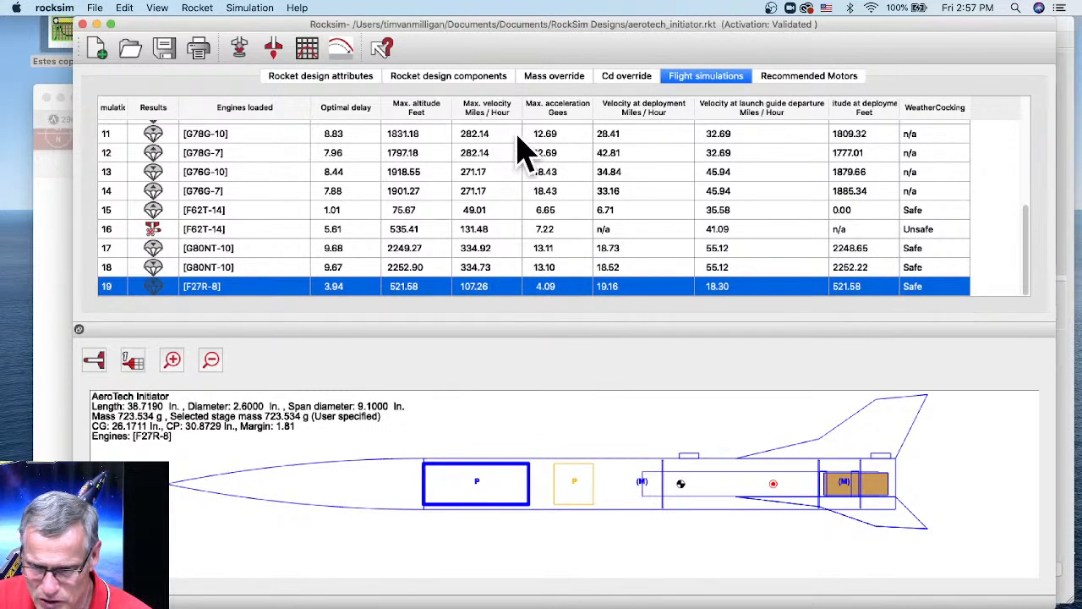
- Add a Total flight time column, remove the WeatherCocking column, and select the F27R-8 result
right_click(558, 115)
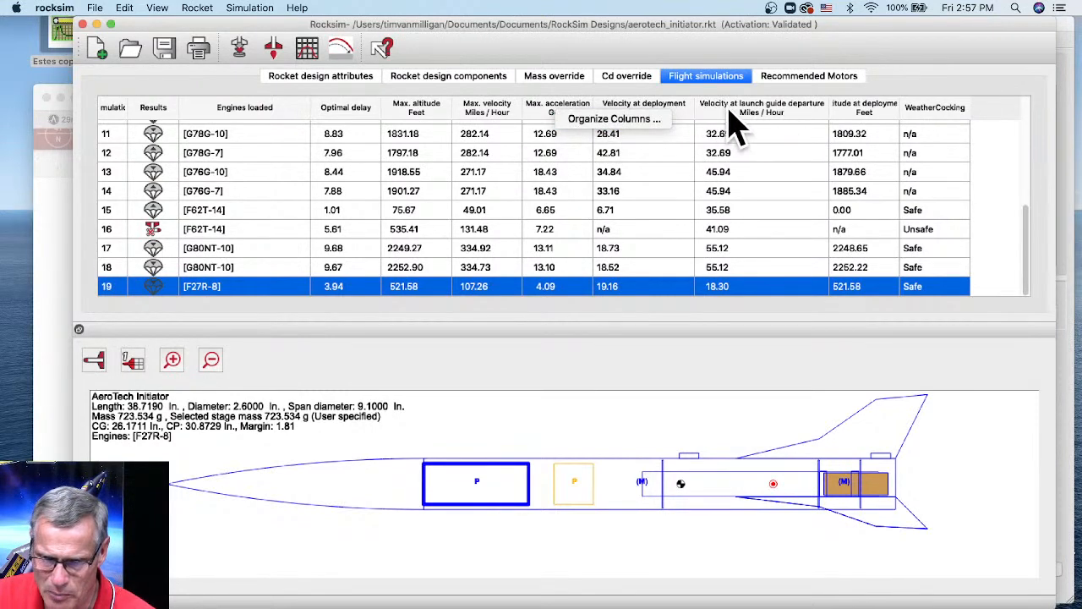
left_click(601, 121)
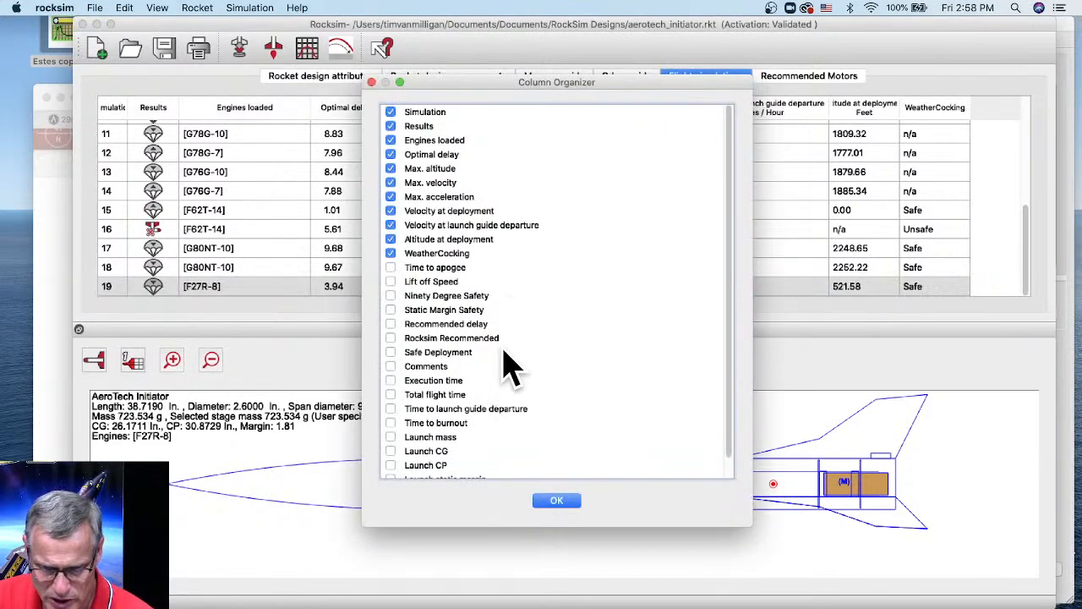
scroll(507, 365, "down", 2)
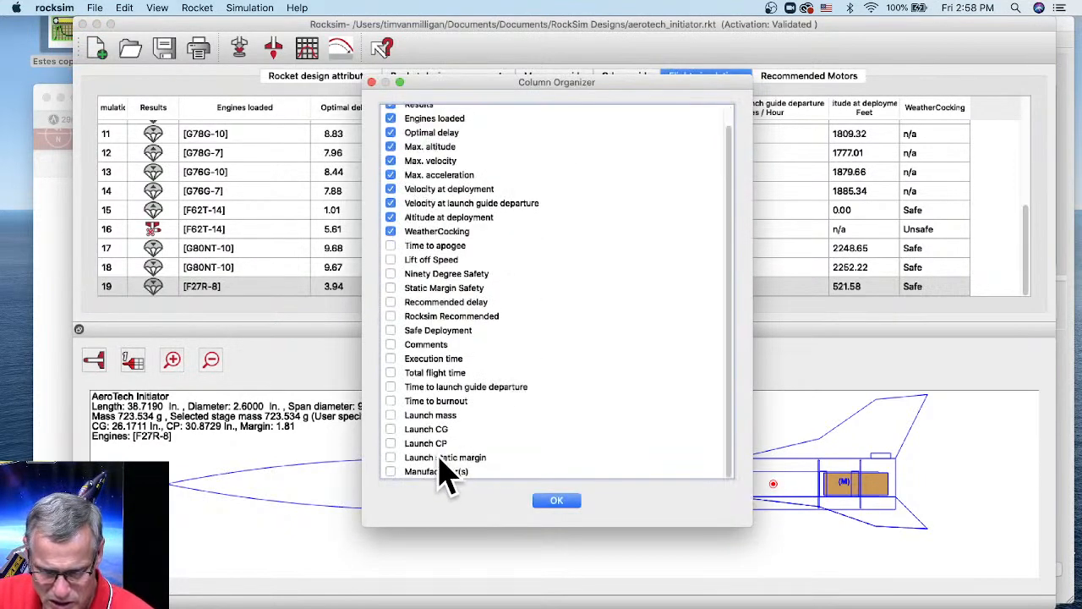
left_click(390, 373)
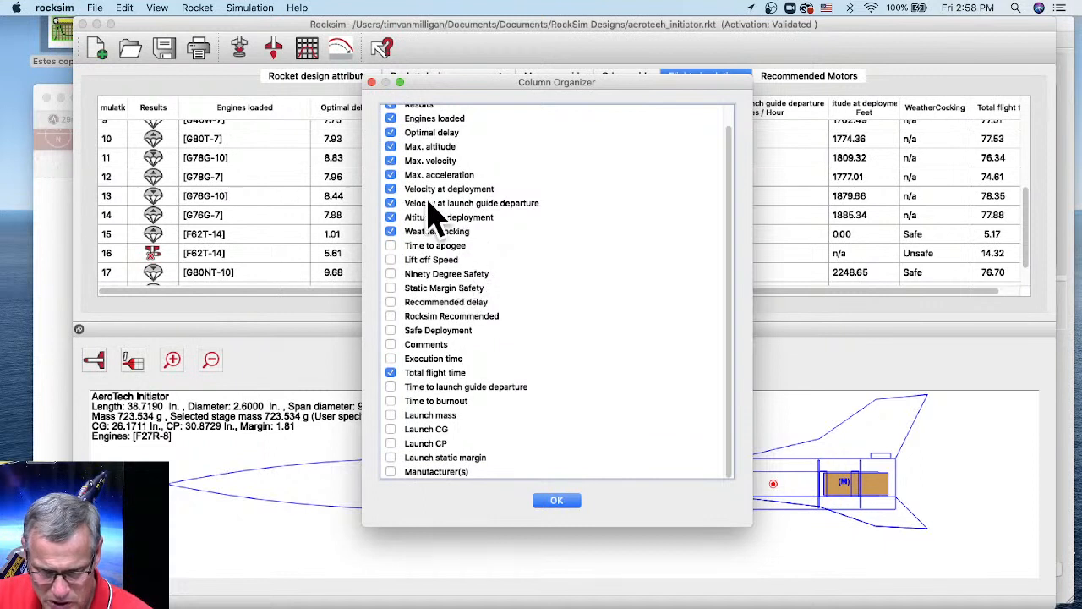
scroll(430, 224, "up", 2)
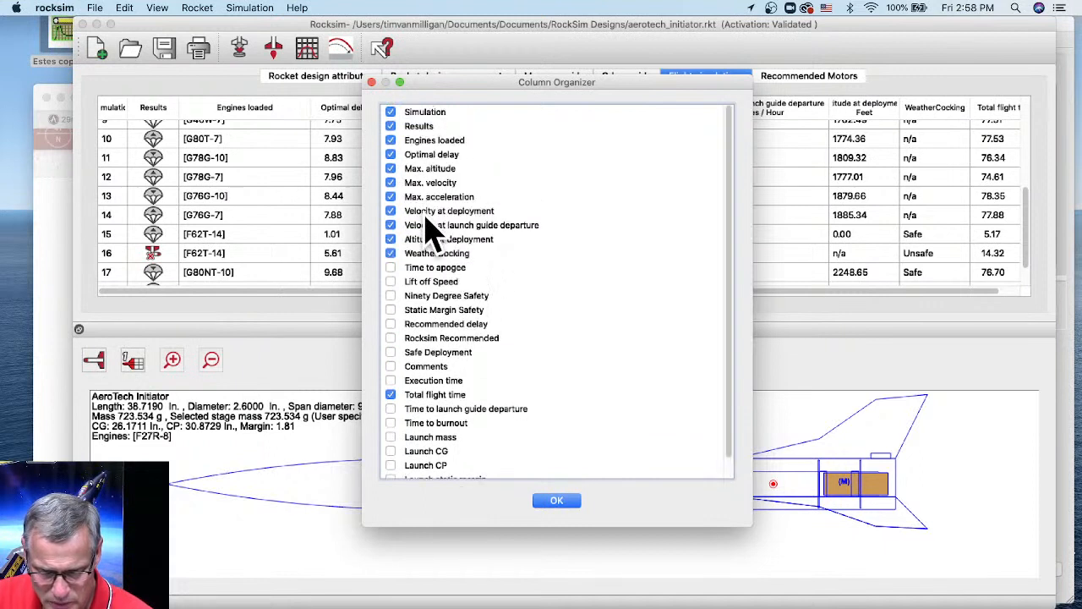
left_click(391, 254)
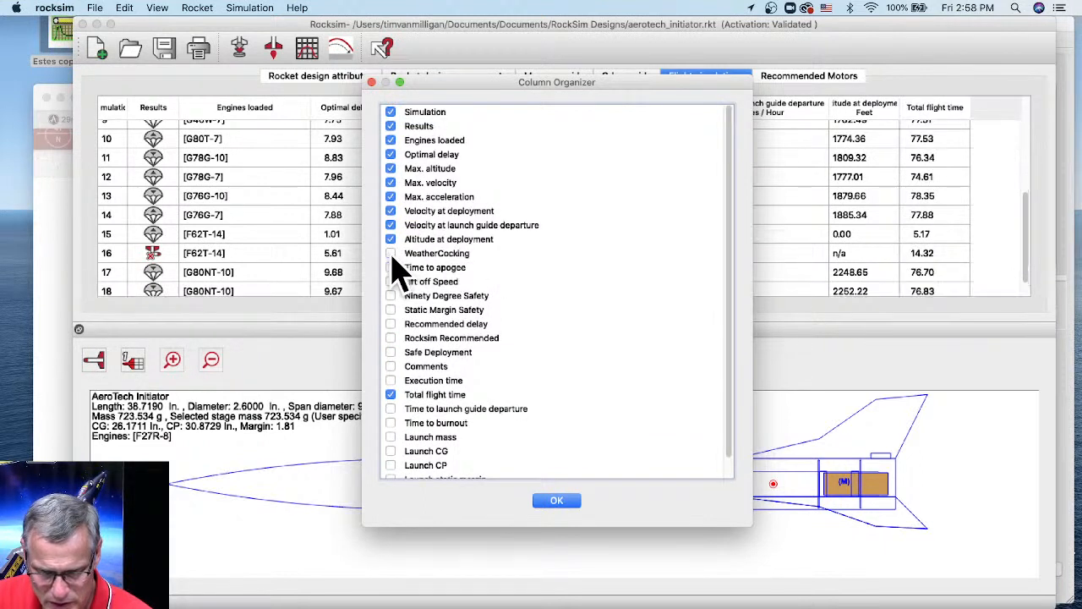
left_click(565, 500)
scroll(719, 288, "down", 1)
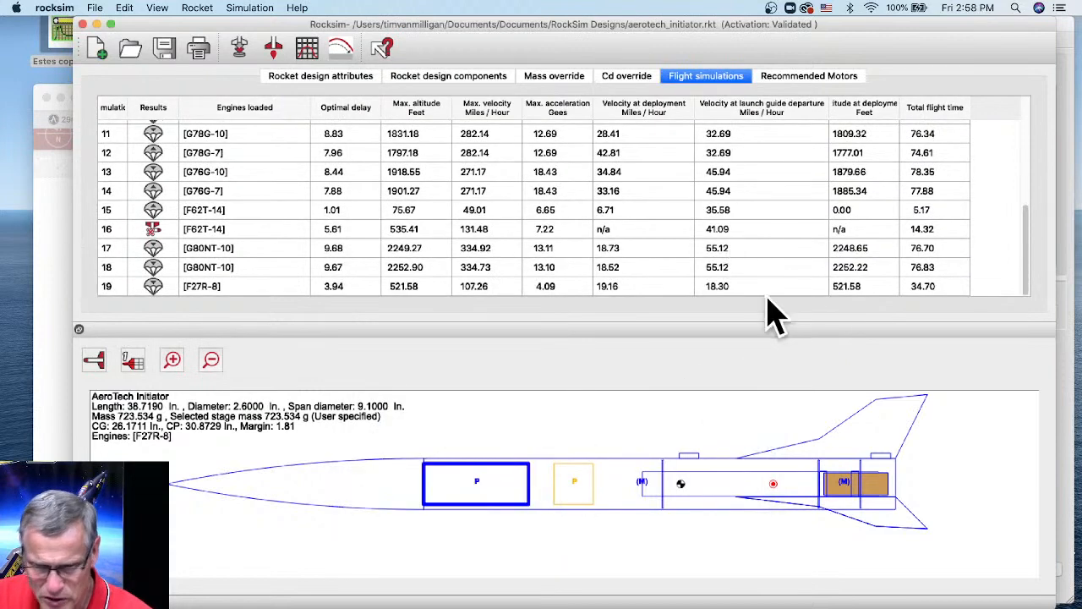
left_click(210, 288)
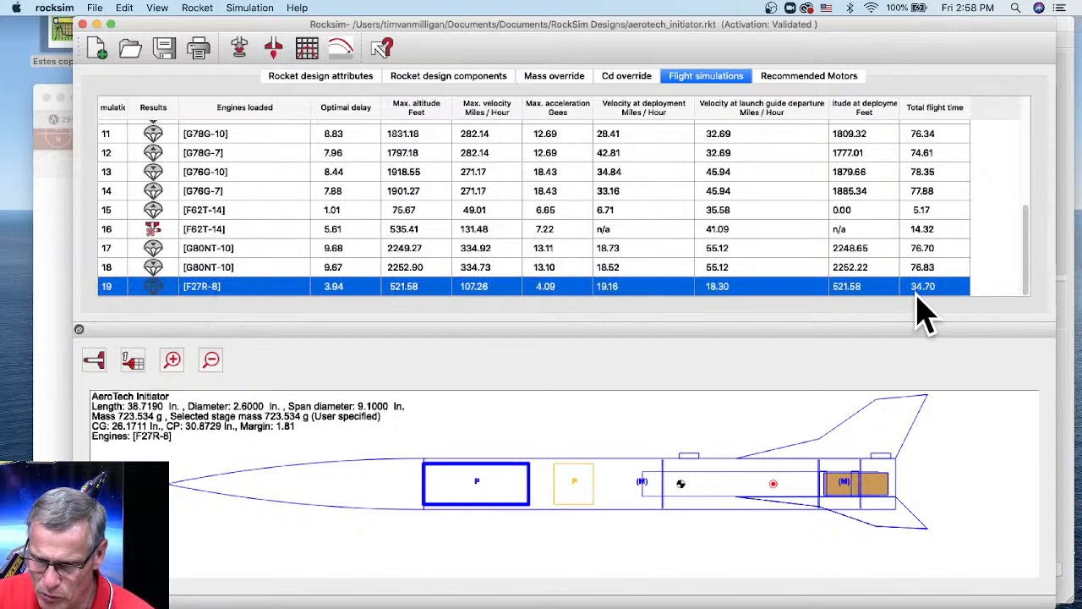
- Review run 19's landing data: 14.9975 mph landing velocity after 34.696 s of flight
double_click(605, 290)
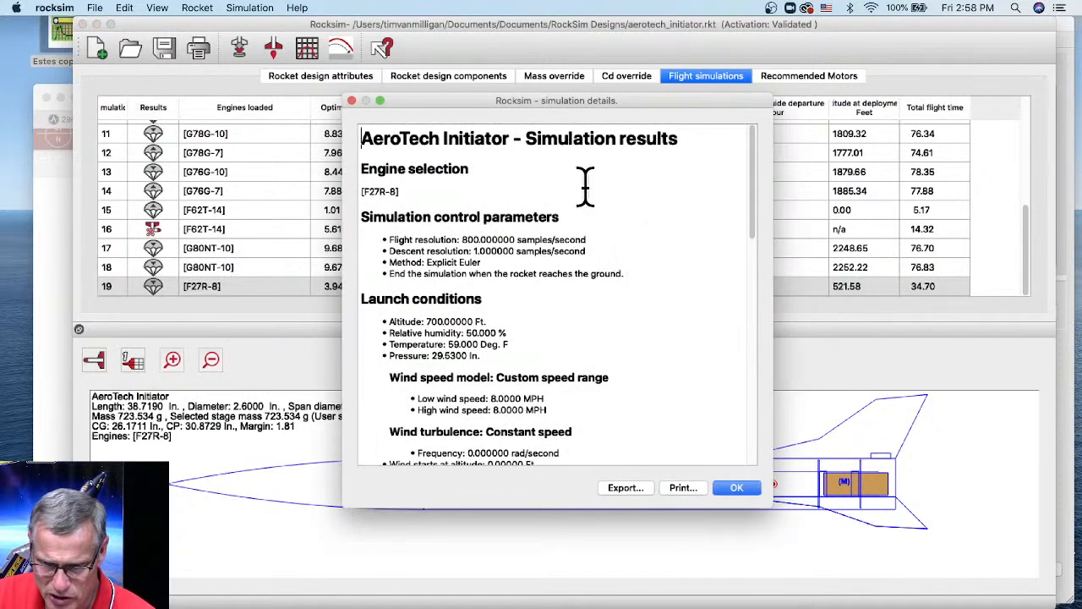
left_click_drag(756, 193, 749, 441)
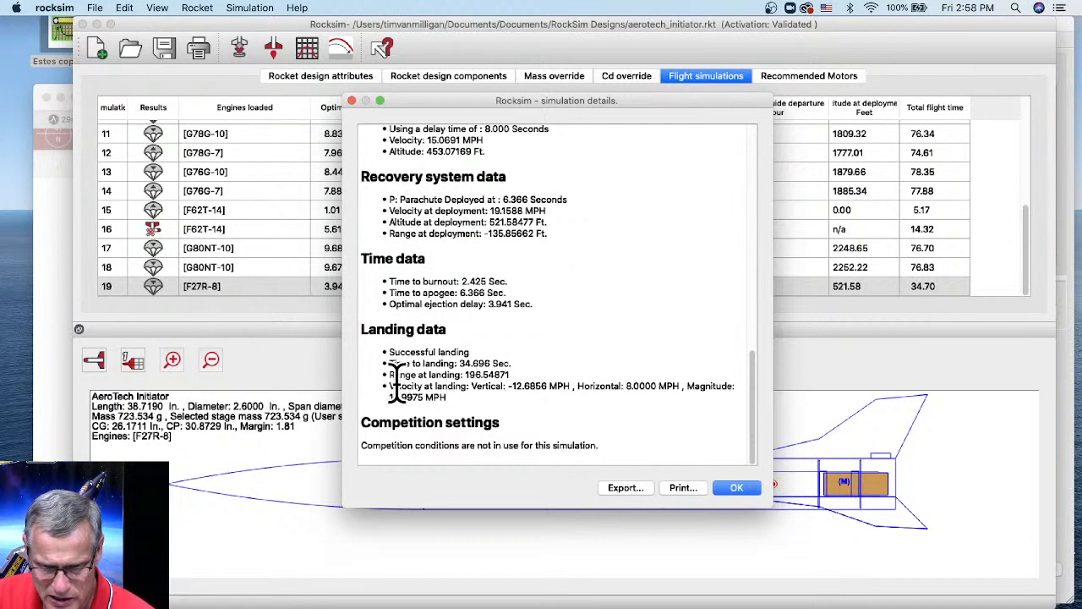
left_click_drag(387, 386, 512, 397)
left_click(559, 392)
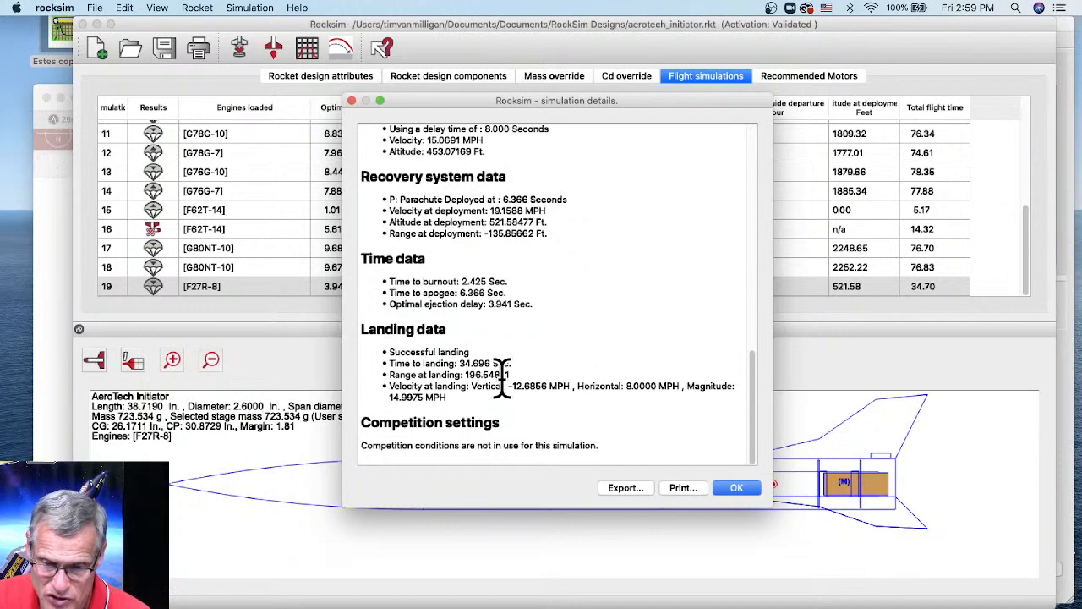
left_click_drag(536, 381, 556, 386)
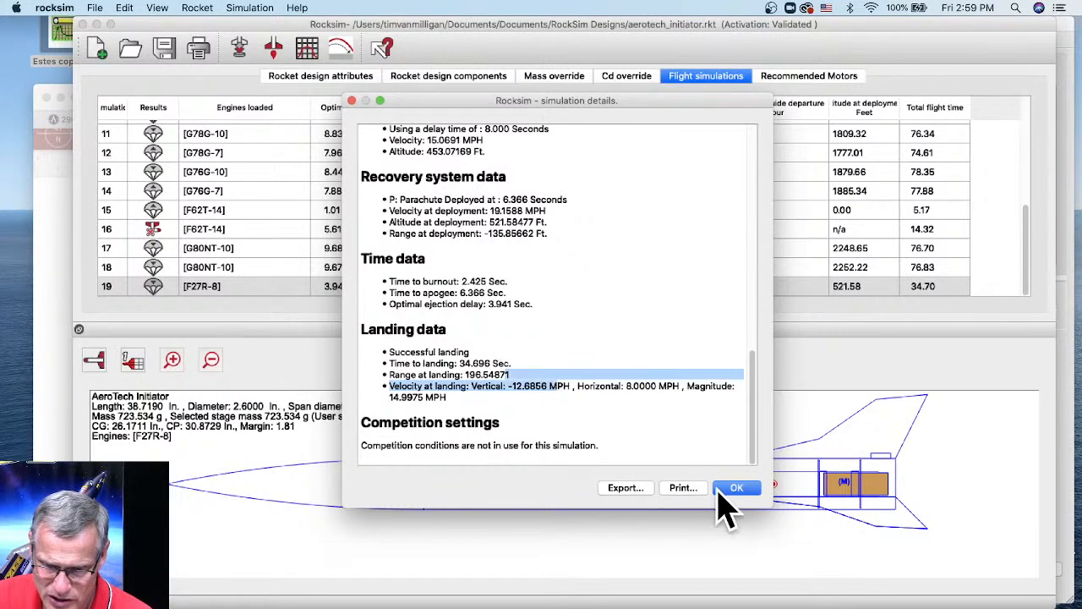
left_click(734, 488)
left_click(240, 51)
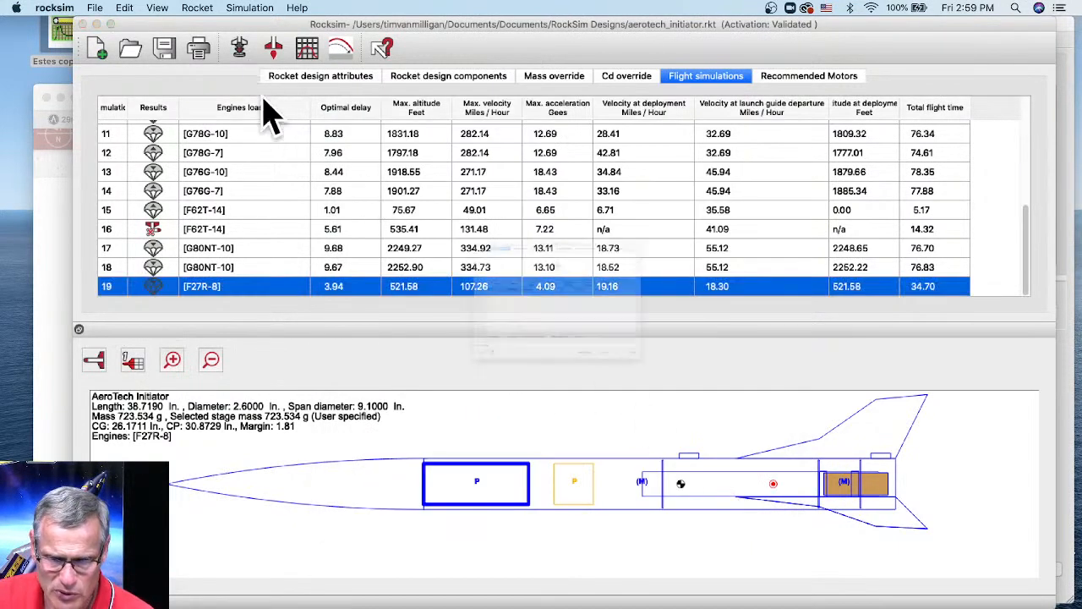
- Set the smaller Parachute to deploy at apogee too and rerun, giving run 20 at 521.58 ft
left_click(409, 103)
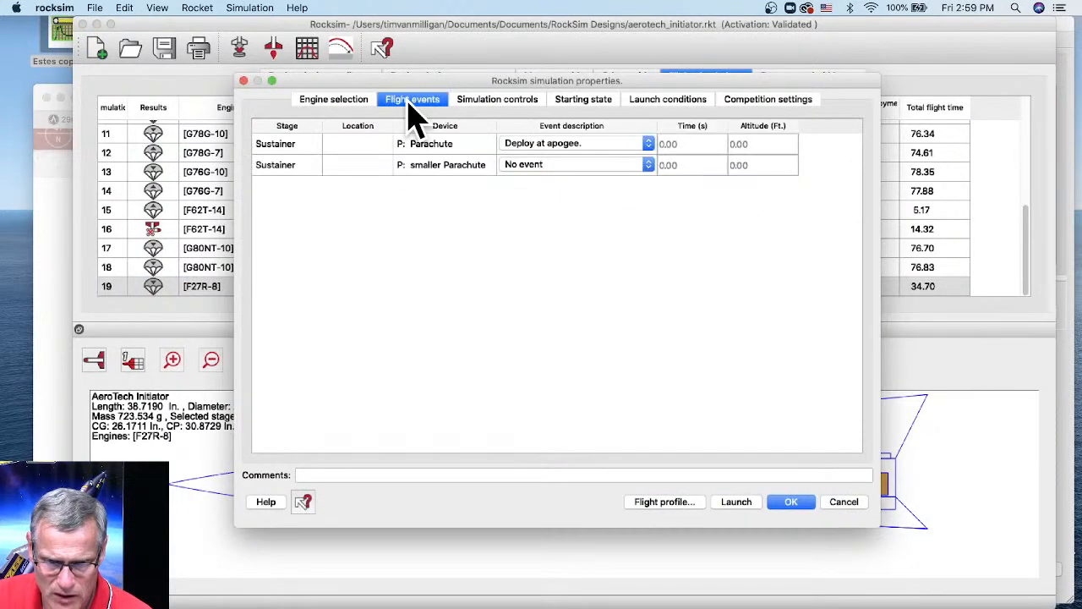
left_click(556, 164)
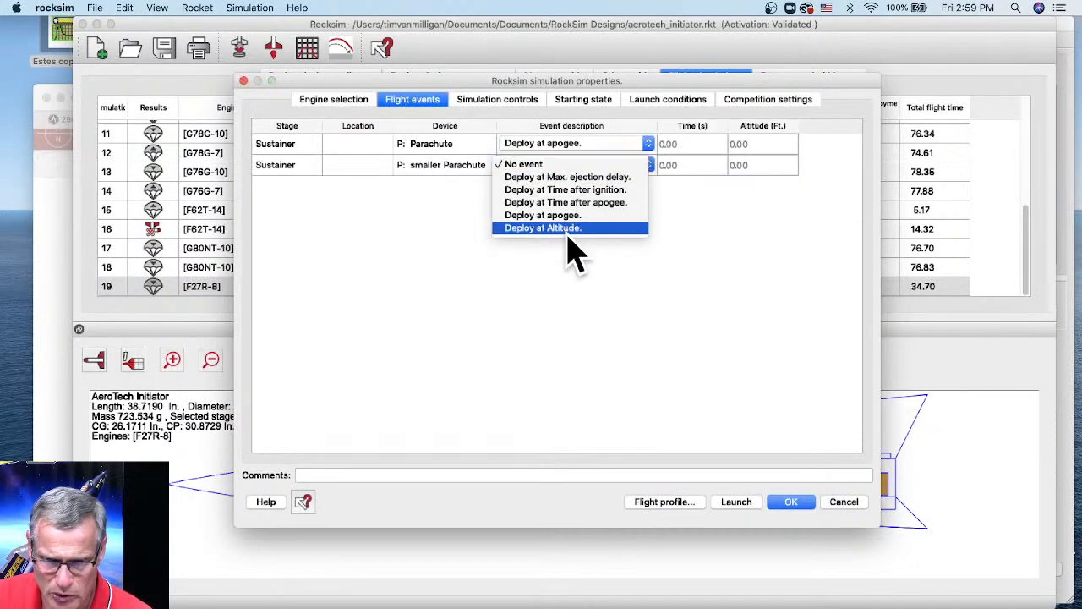
left_click(569, 217)
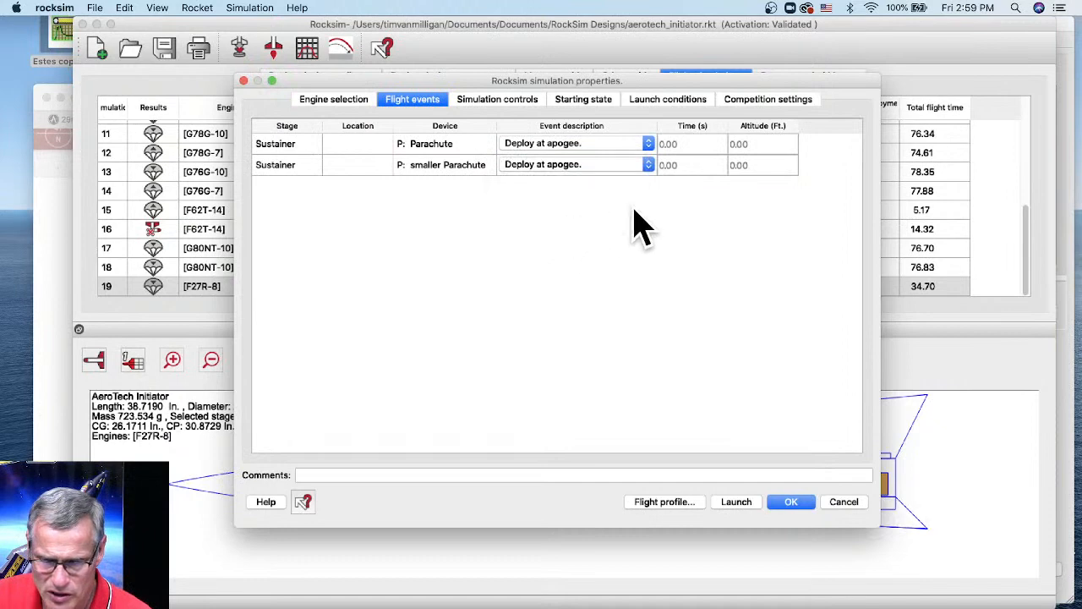
left_click(782, 505)
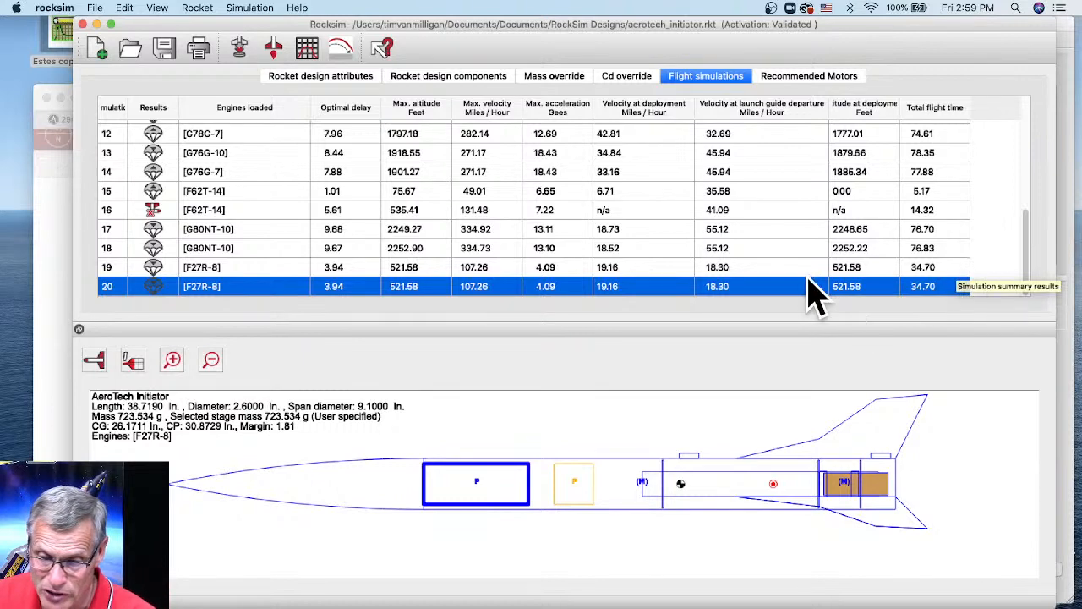
- Check simulation 20's vertical landing speed, then open the main Parachute (32 in., 6 in. spill hole) for editing
double_click(710, 289)
scroll(583, 410, "down", 15)
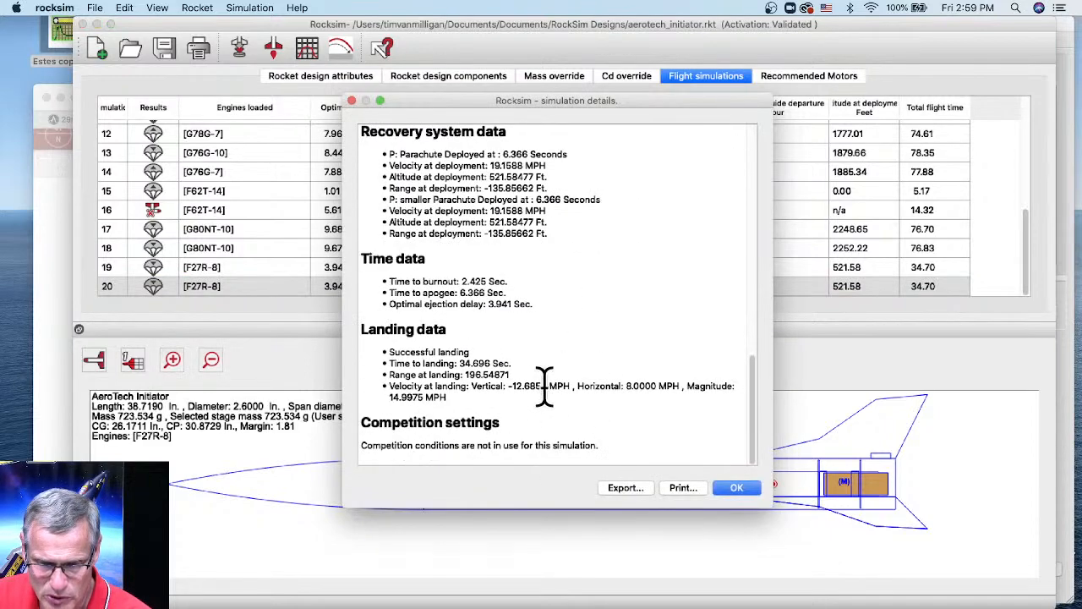
left_click_drag(571, 385, 513, 388)
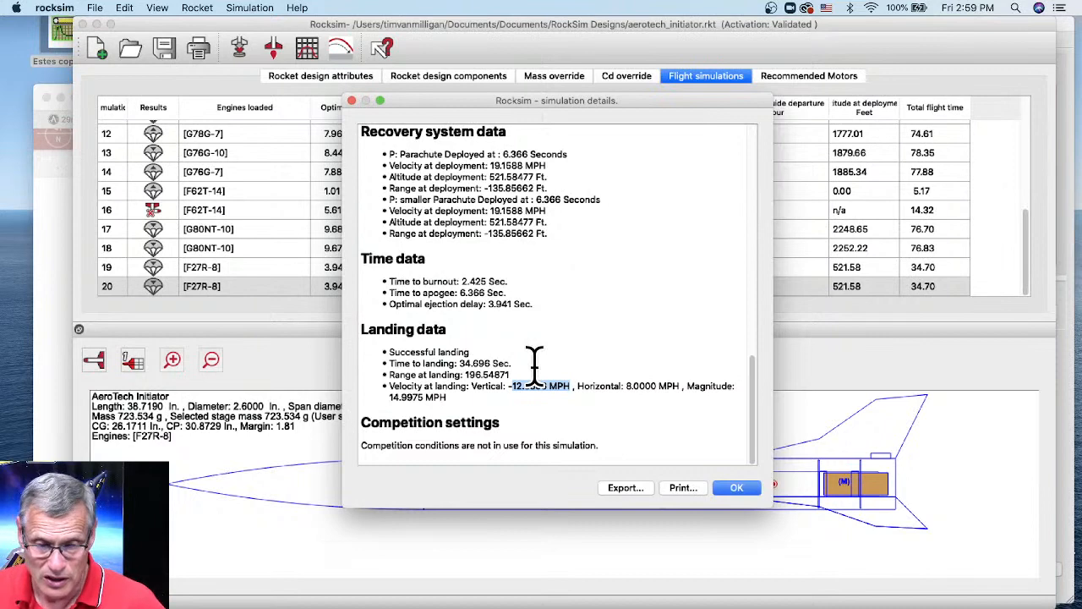
left_click(734, 490)
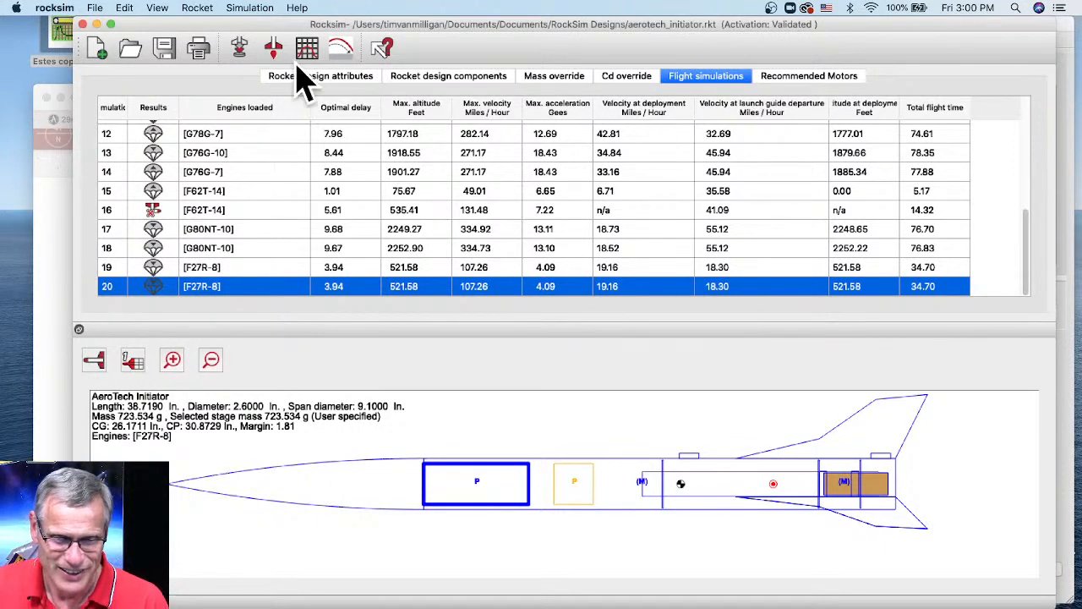
left_click(432, 76)
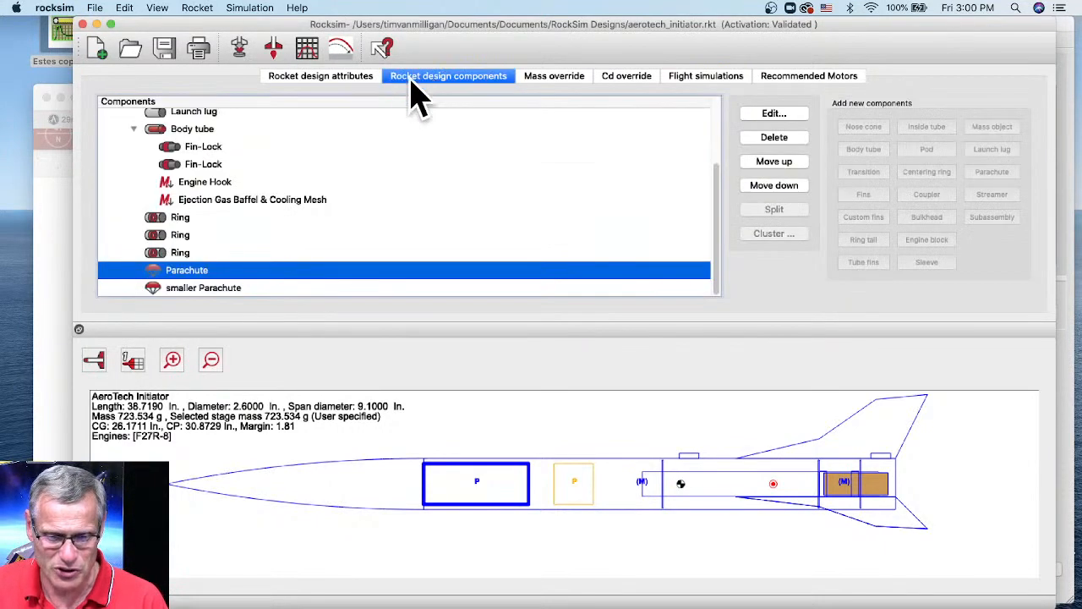
double_click(188, 279)
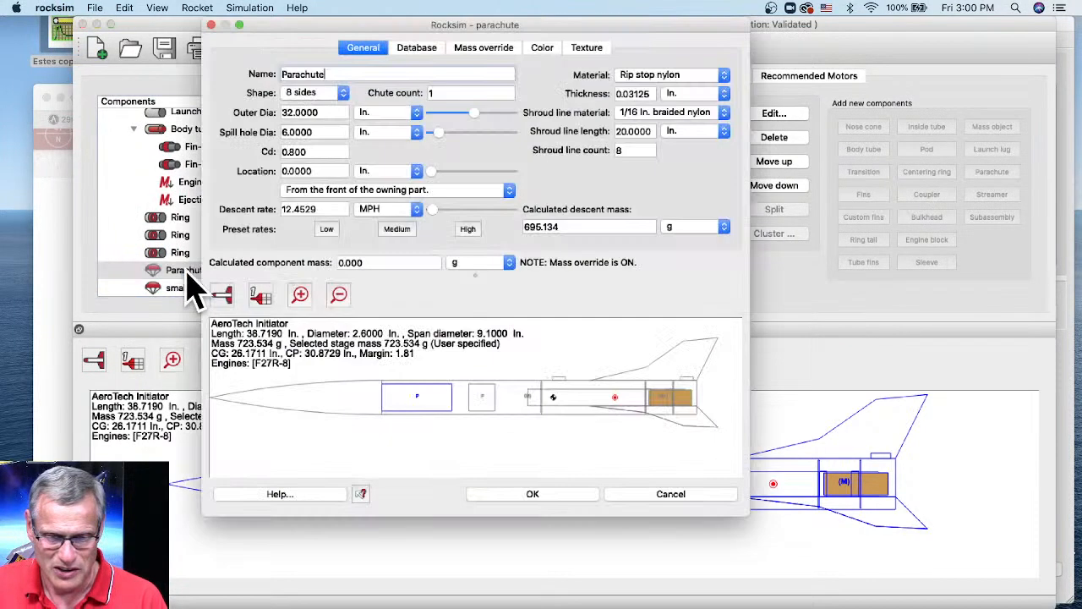
left_click(288, 111)
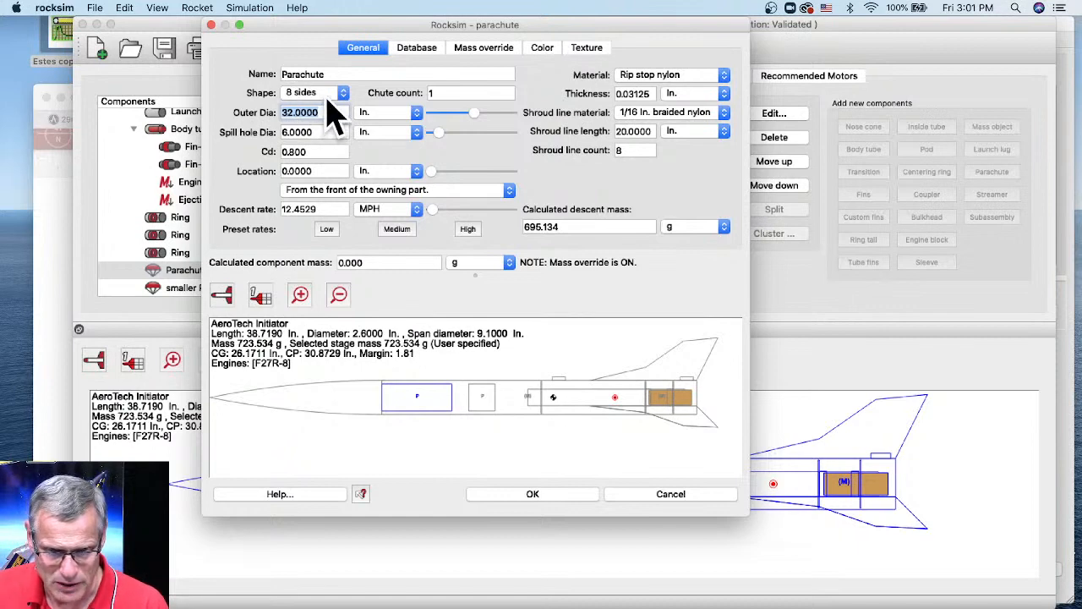
- Set the main Parachute's Shape dropdown to '4 sides'
left_click(341, 93)
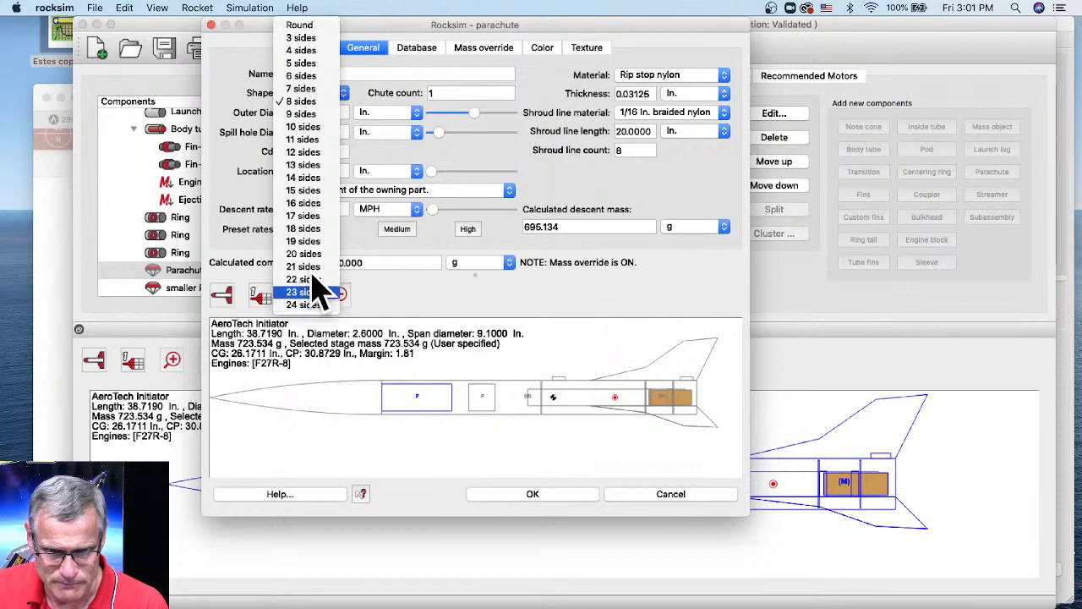
left_click(317, 52)
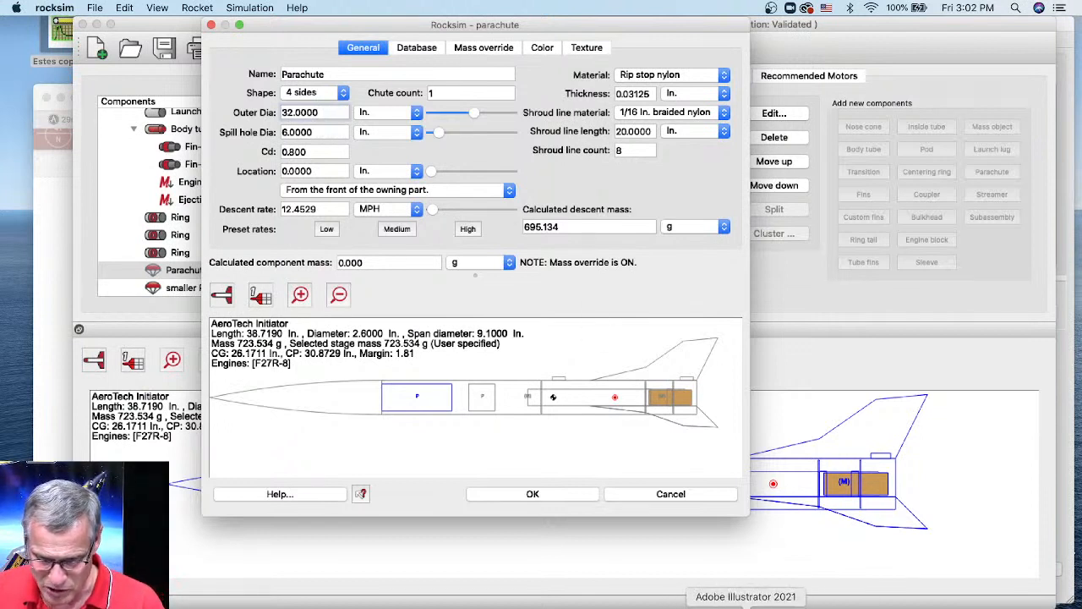
- Compute √200 in Calculator, giving 14.14213562373095
left_click(573, 602)
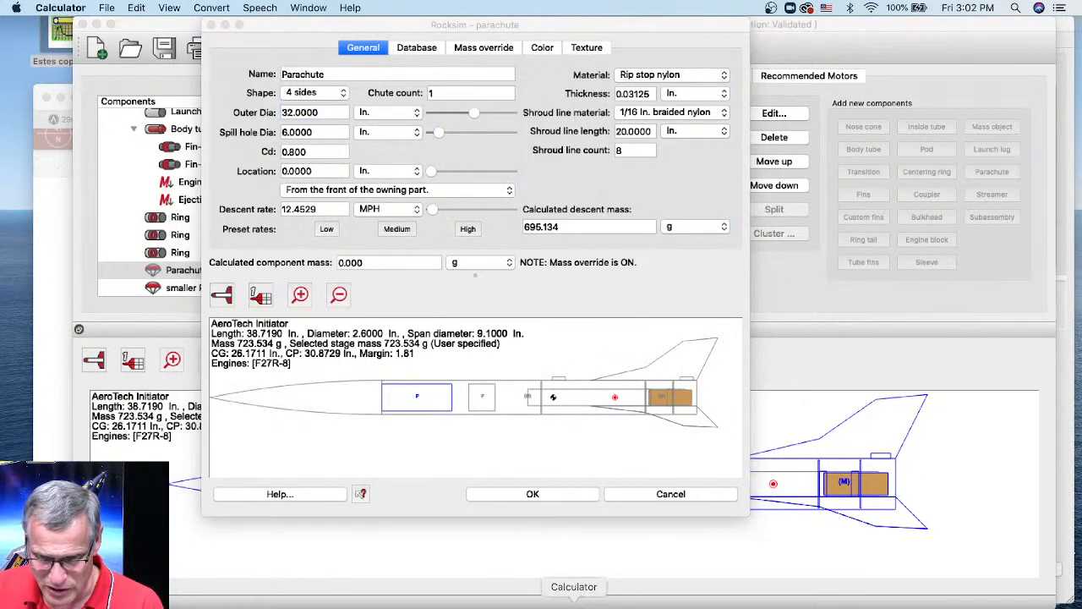
left_click(613, 383)
left_click(615, 412)
left_click(613, 408)
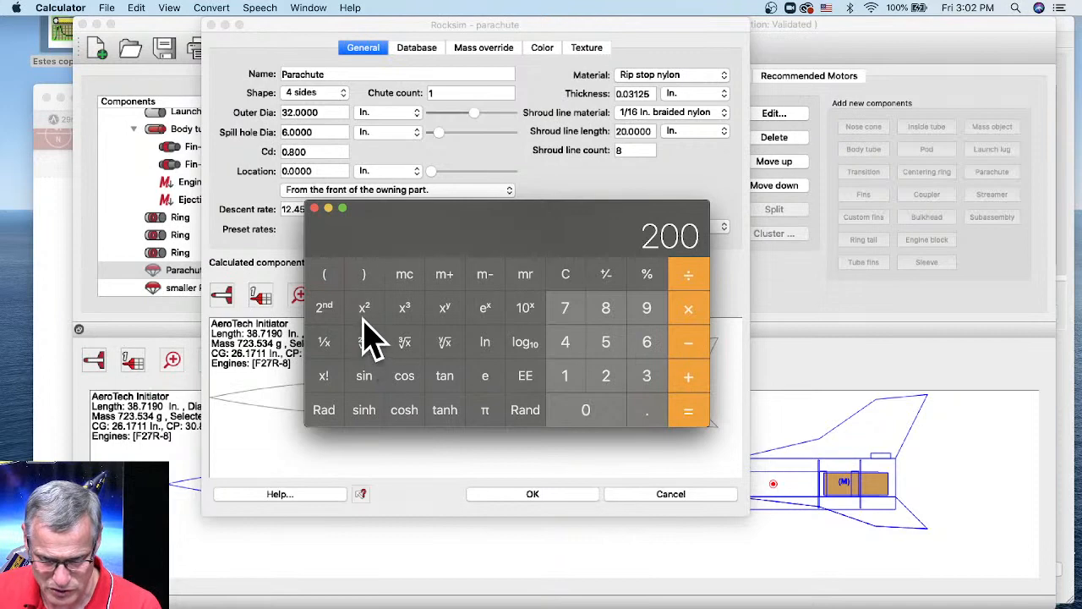
left_click(364, 343)
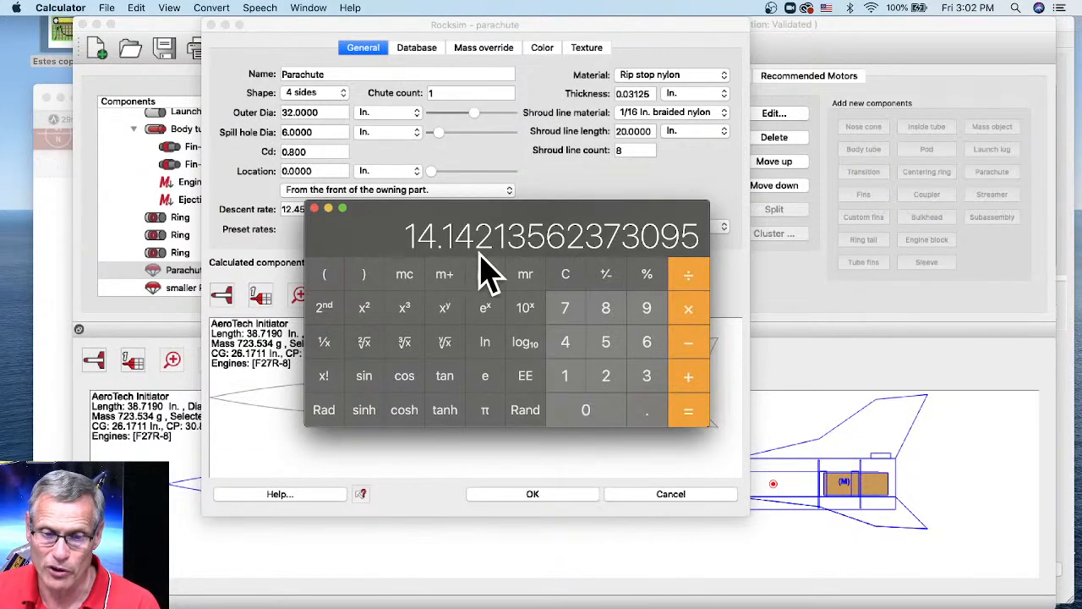
- Set the 4-sided parachute's outer diameter to 14.14 in., then bring the Apogee blog in Safari forward
left_click(323, 95)
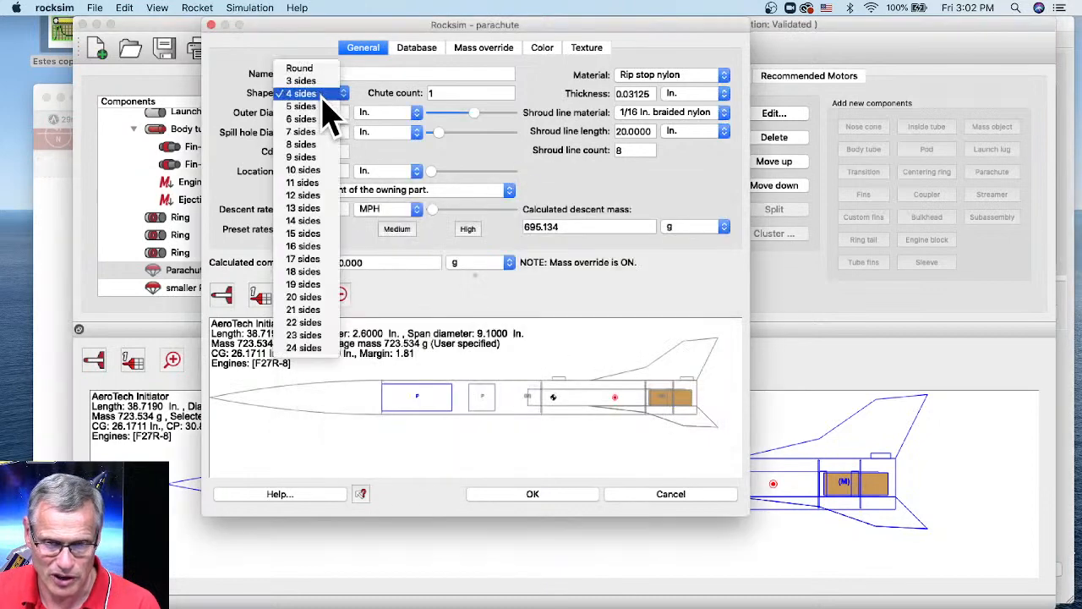
left_click(386, 79)
left_click_drag(320, 112, 273, 110)
type("14.14")
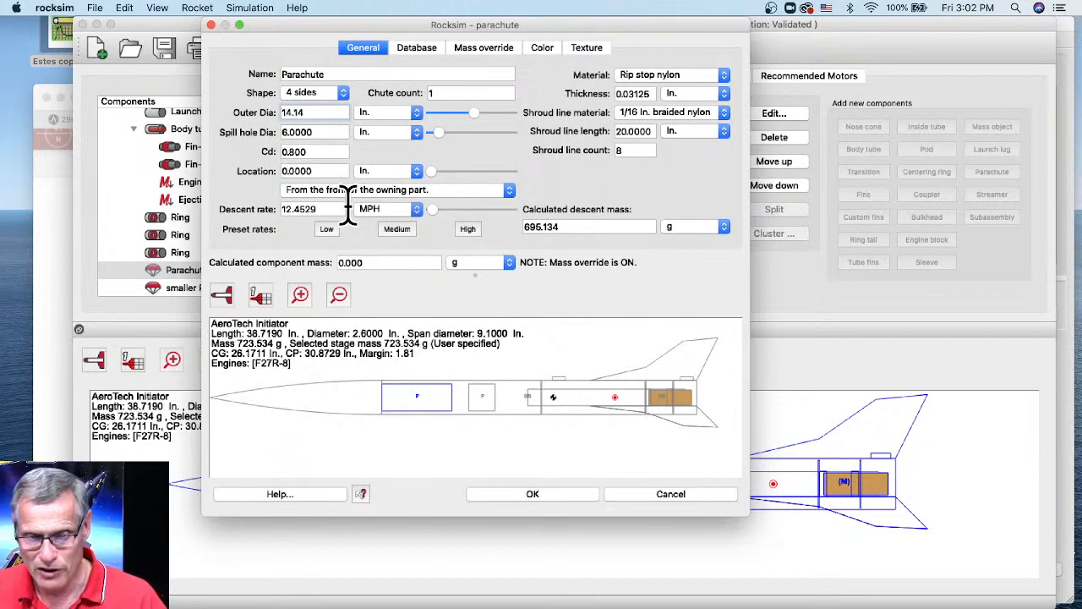
key("Tab")
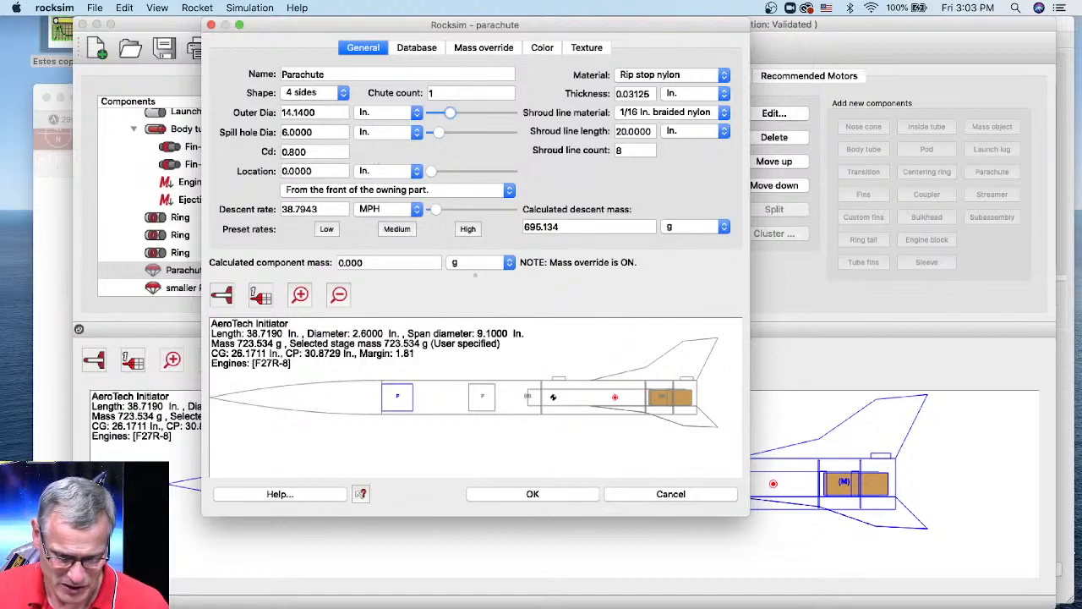
left_click(170, 605)
left_click_drag(790, 98, 796, 30)
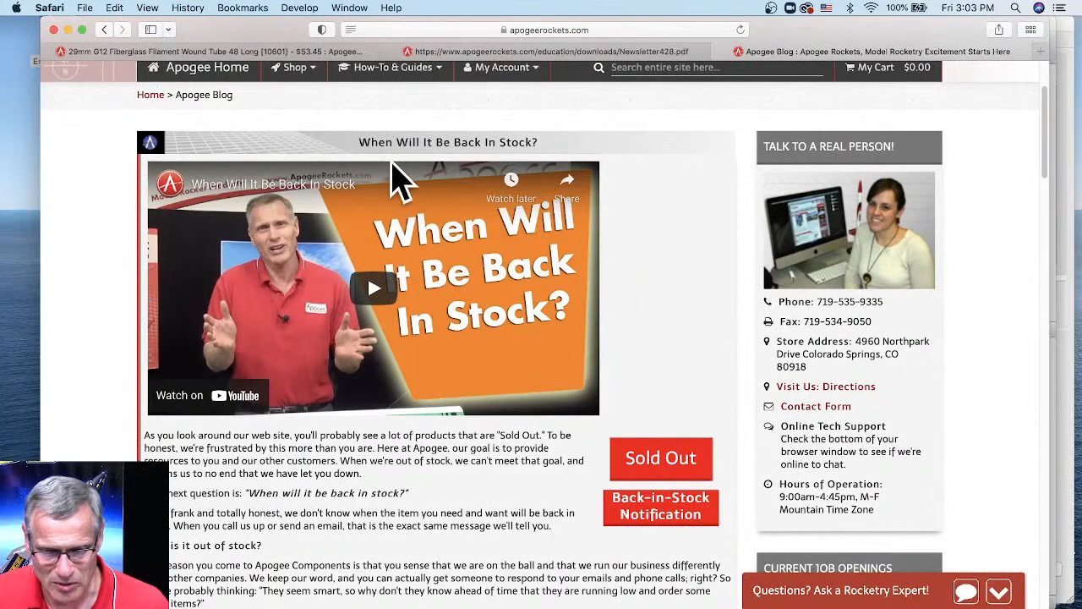
- Browse Shop > Building Supplies > Parachutes > 'Larger than 24"' and pick the 30" Printed Nylon Parachute
scroll(355, 148, "up", 1)
mouse_move(311, 94)
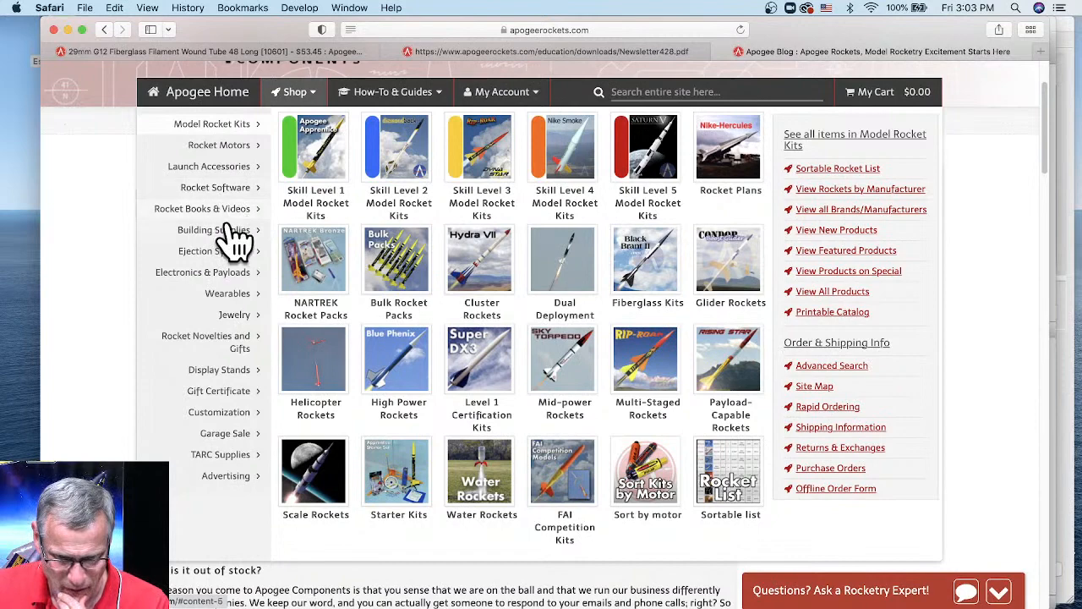
mouse_move(236, 231)
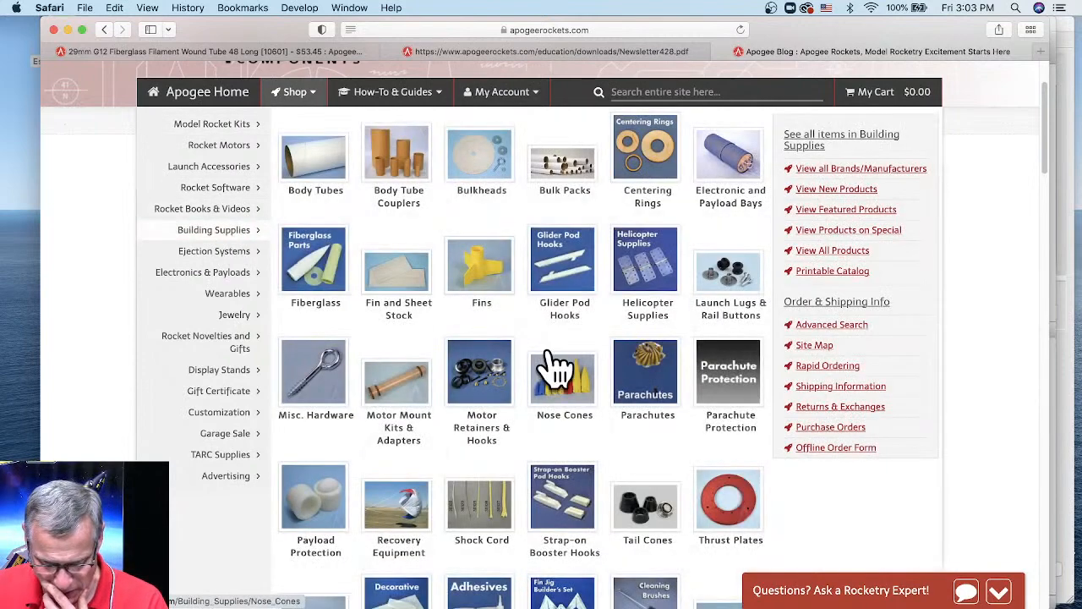
scroll(550, 367, "down", 1)
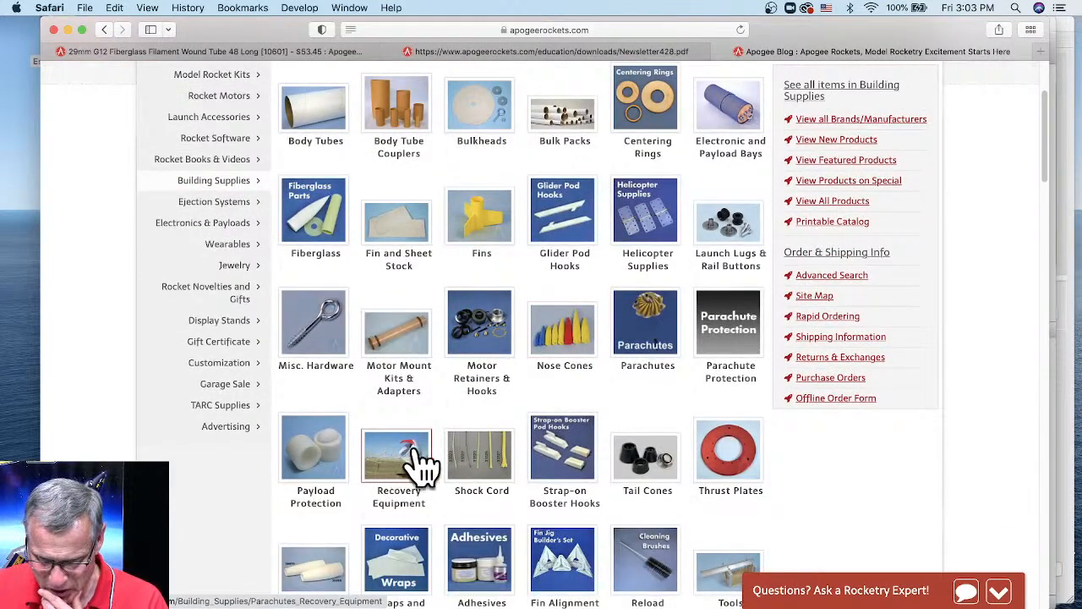
left_click(648, 316)
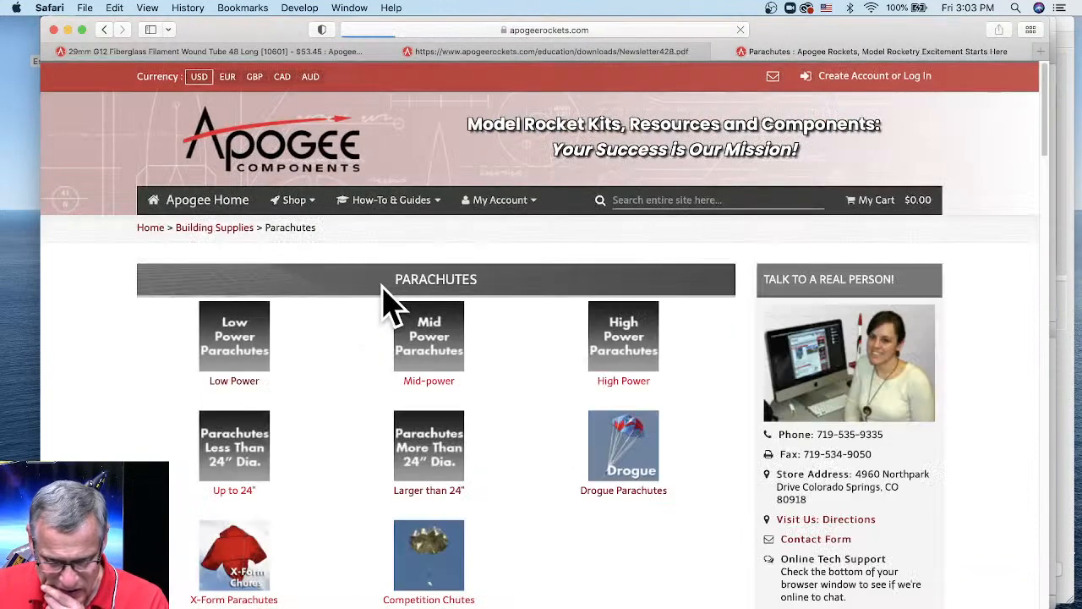
scroll(523, 306, "down", 3)
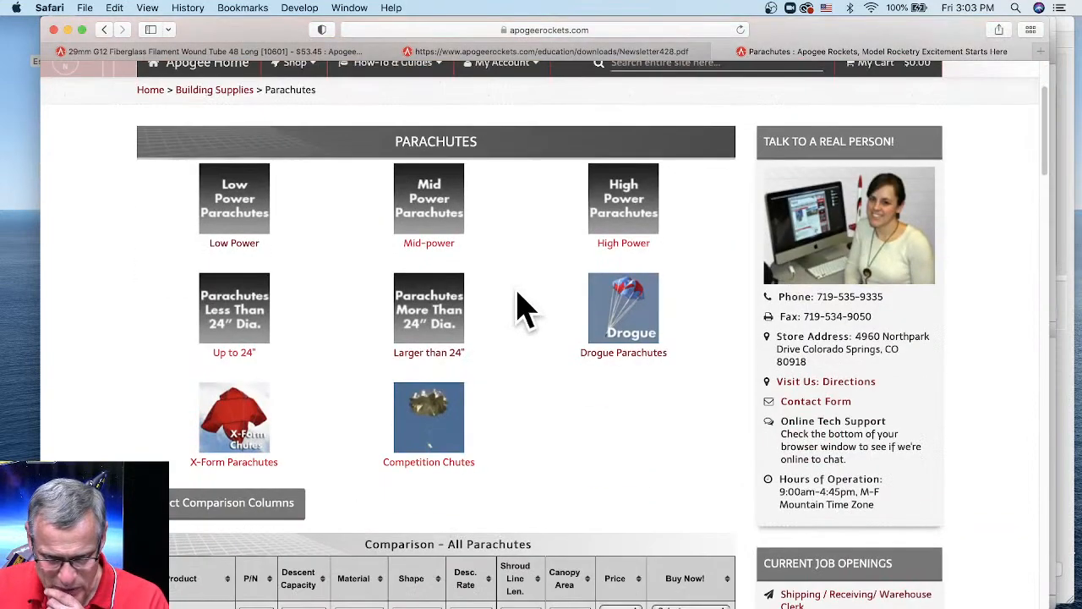
left_click(448, 310)
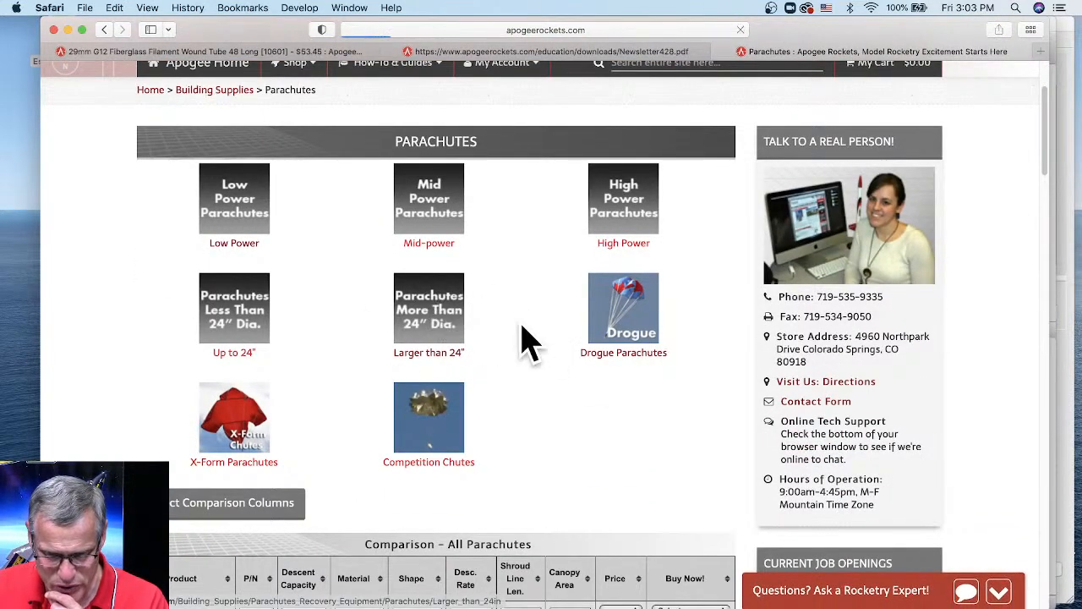
scroll(525, 341, "down", 4)
scroll(523, 342, "down", 3)
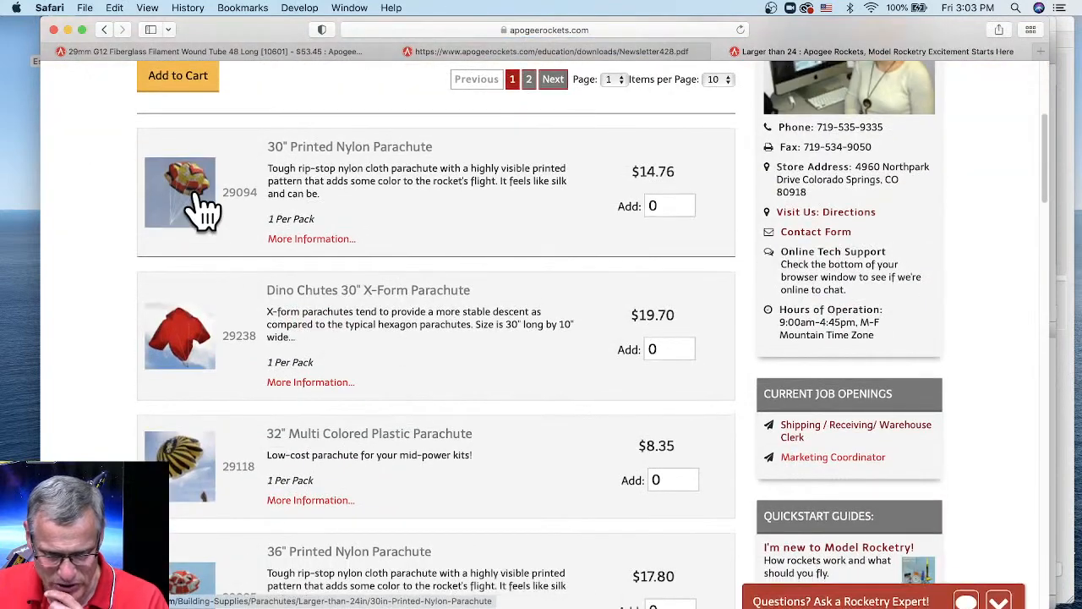
left_click(203, 210)
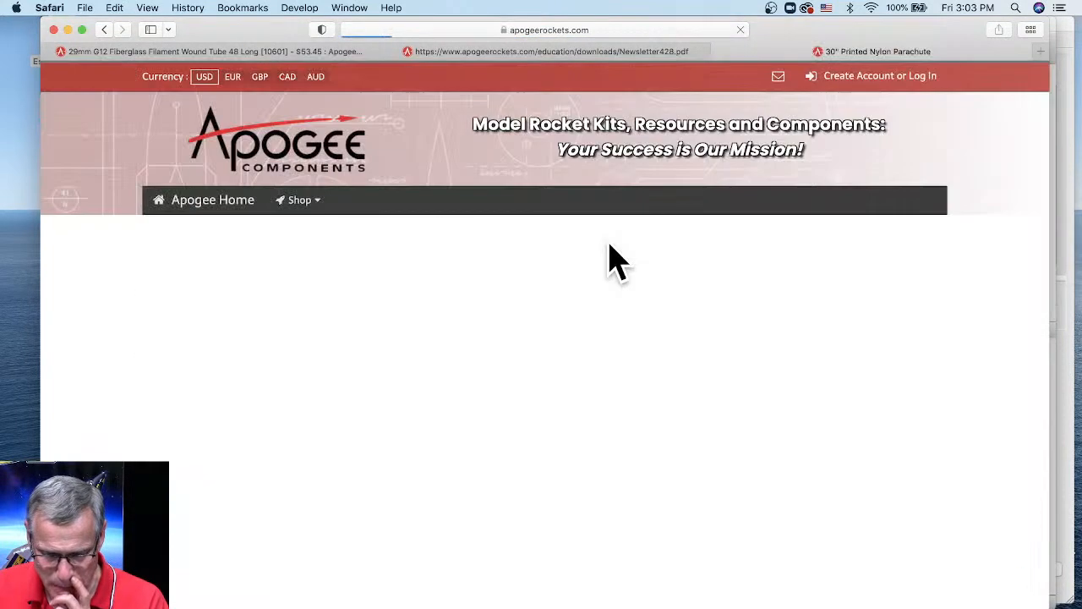
- Read 'Why Another Parachute' on the 30" Printed Nylon page, compare with RockSim, then return to the $14.76 header
scroll(575, 347, "down", 15)
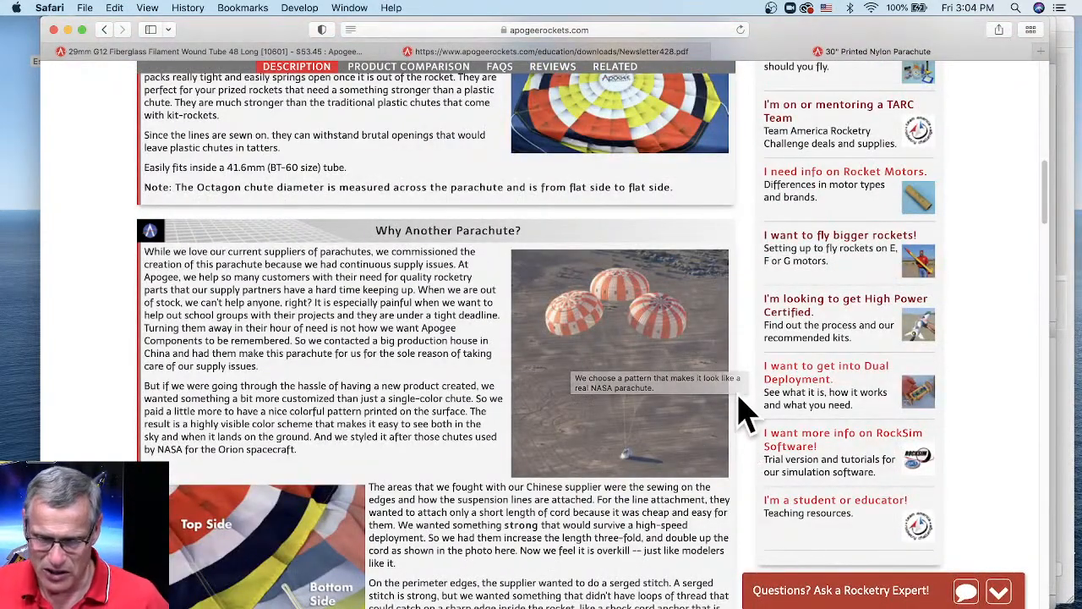
scroll(716, 394, "up", 5)
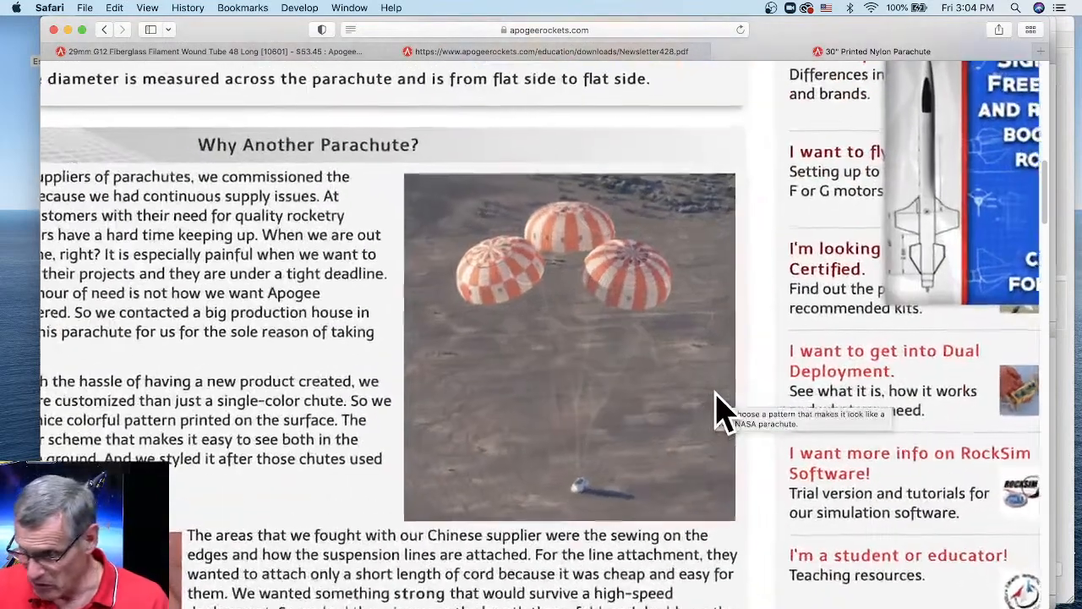
scroll(716, 394, "up", 1)
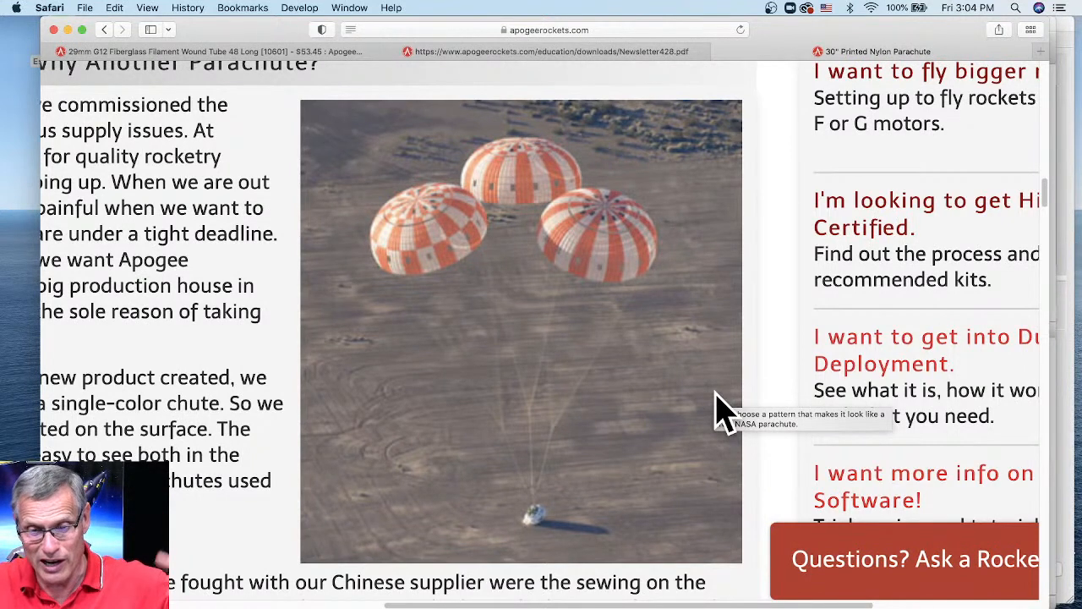
left_click_drag(237, 29, 565, 250)
left_click(473, 153)
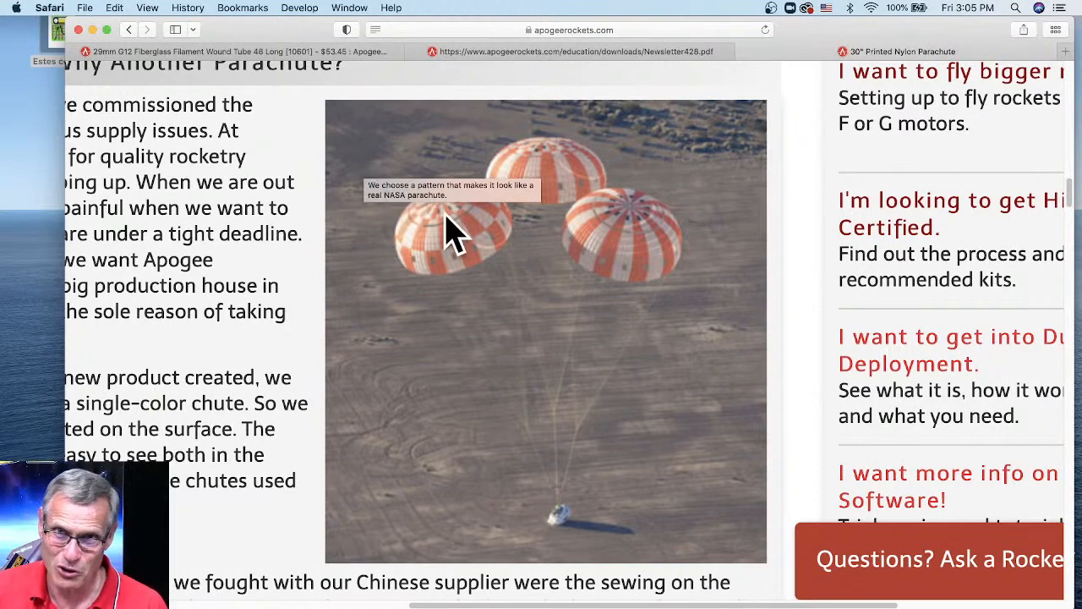
scroll(452, 231, "up", 20)
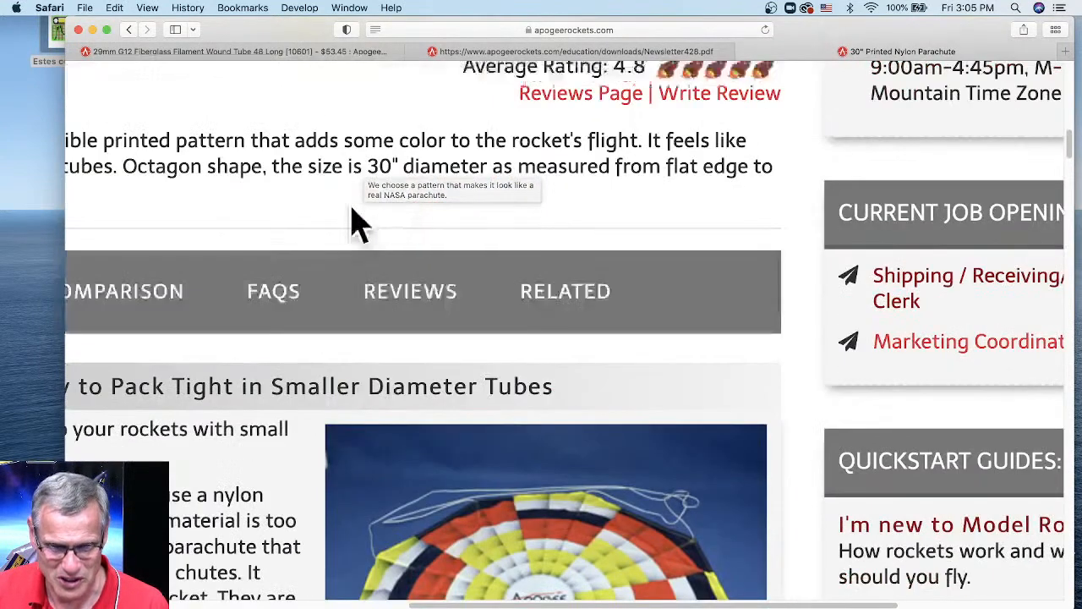
scroll(346, 230, "down", 5)
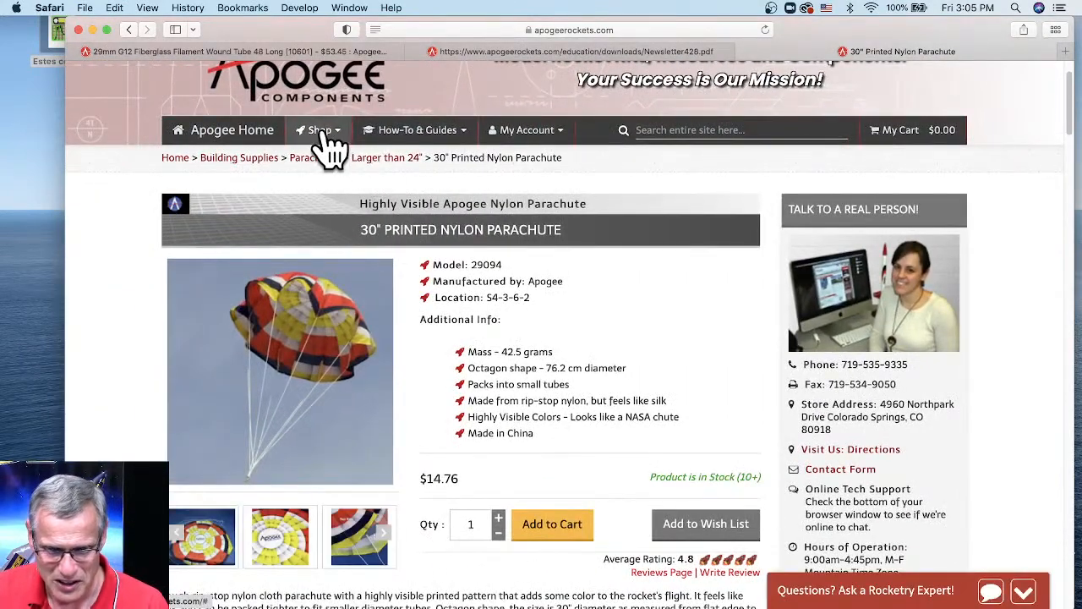
- Open How-To & Guides > Software > RS Live Training and find the 'Finding the coefficient of drag' episode
left_click(431, 135)
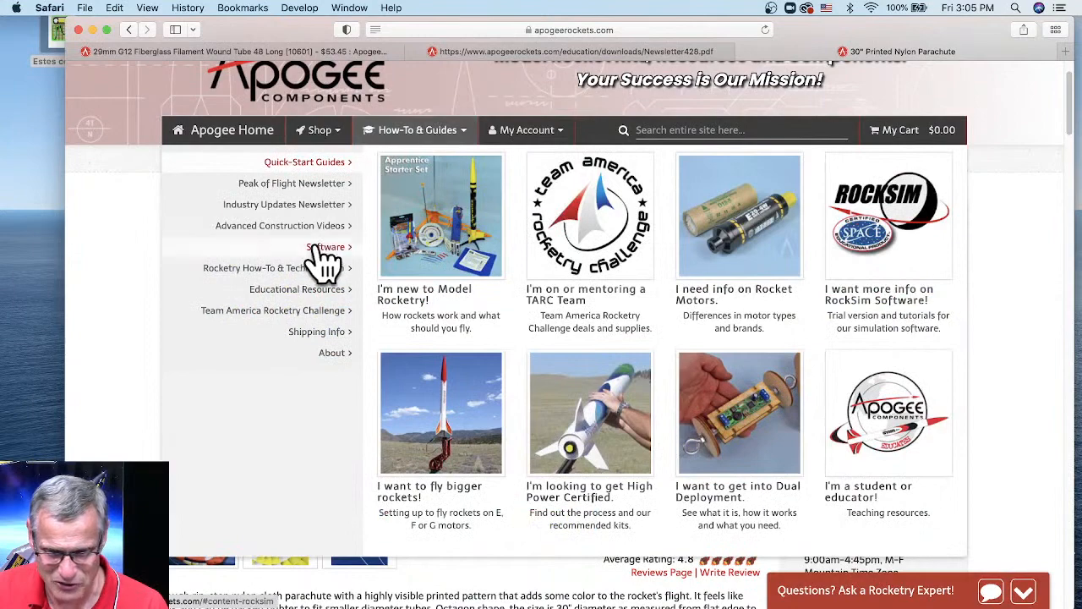
left_click(326, 262)
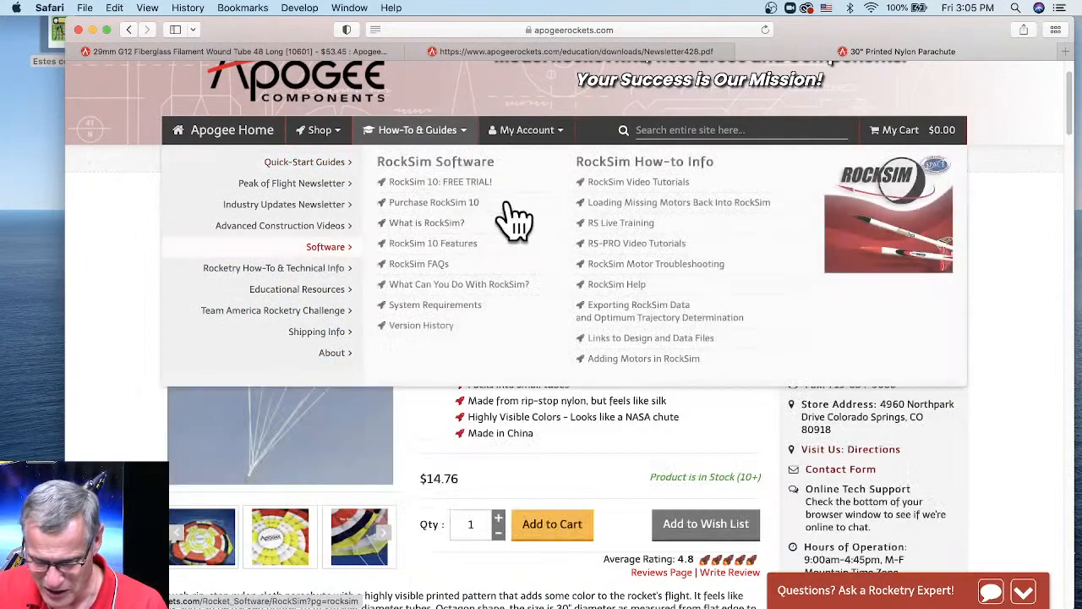
left_click(622, 225)
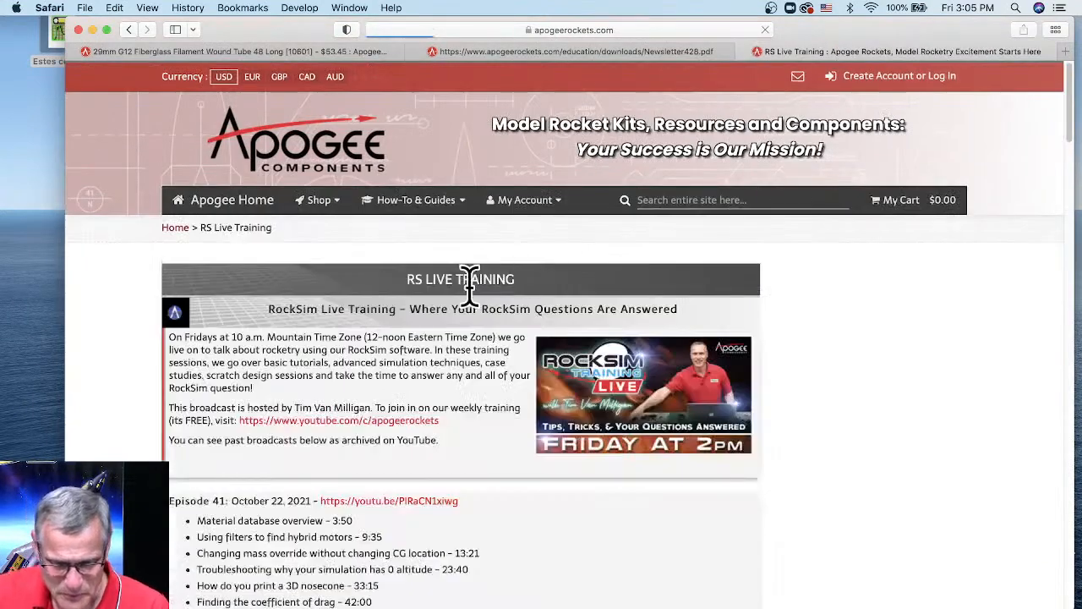
scroll(466, 279, "down", 2)
scroll(465, 290, "down", 1)
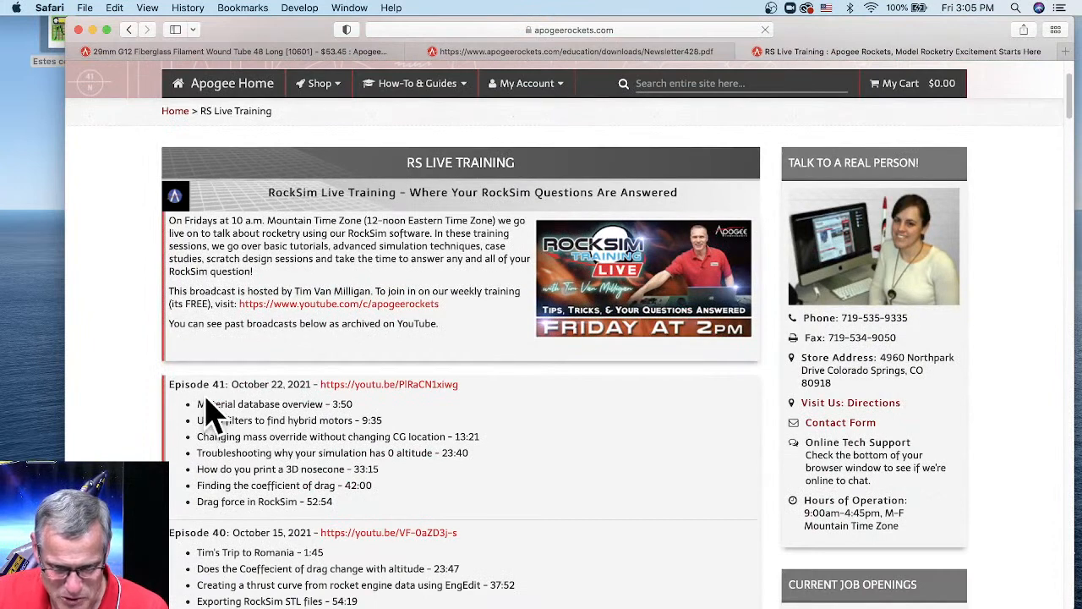
left_click_drag(197, 486, 404, 489)
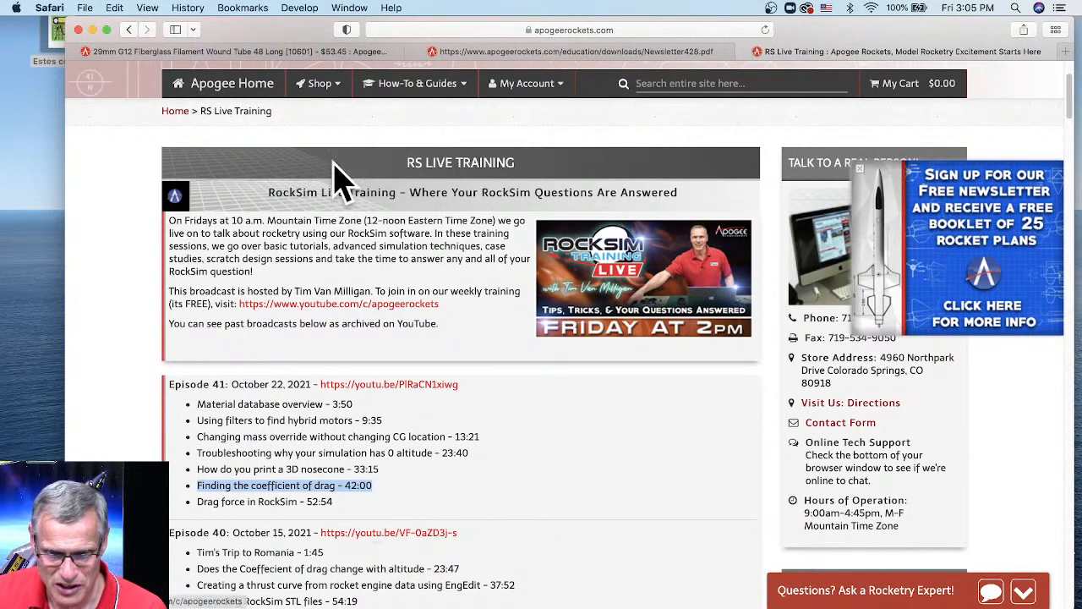
- Go to Rocketry How-To & Technical Info > R and D Projects From The N.A.R
left_click(430, 84)
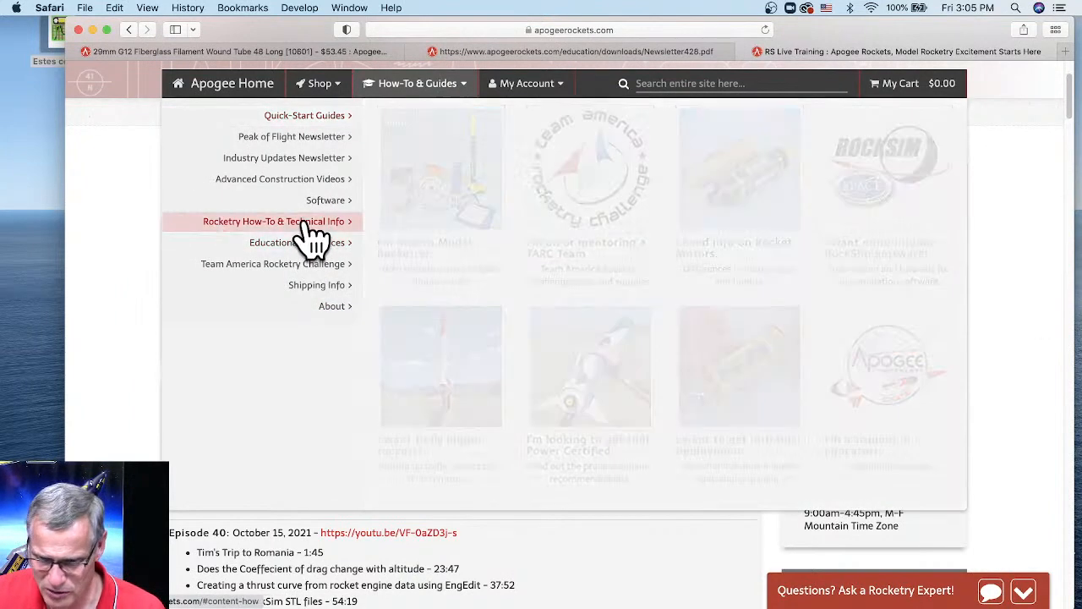
mouse_move(311, 239)
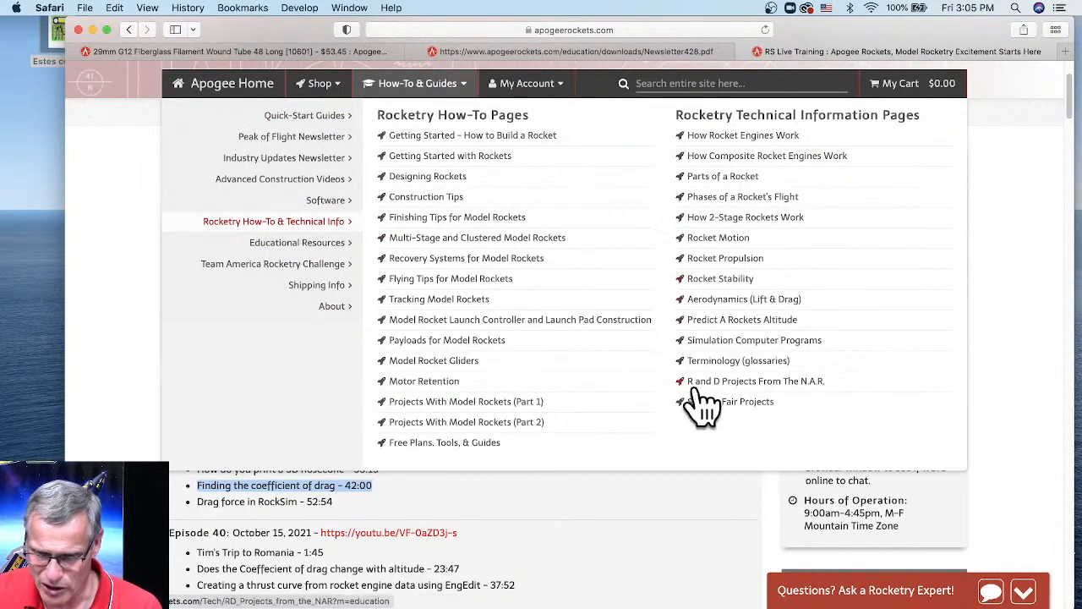
left_click(759, 382)
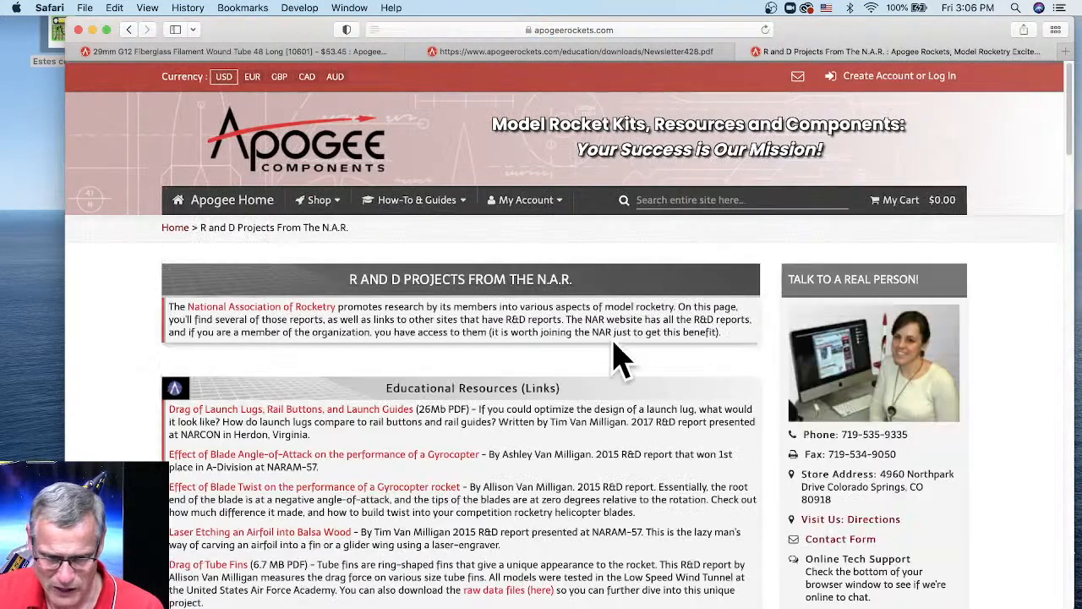
- Open the 'Comparison Of The Number Of Parachutes Versus Descent Rate' report as Cluster_Parachutes.pdf
scroll(572, 305, "down", 5)
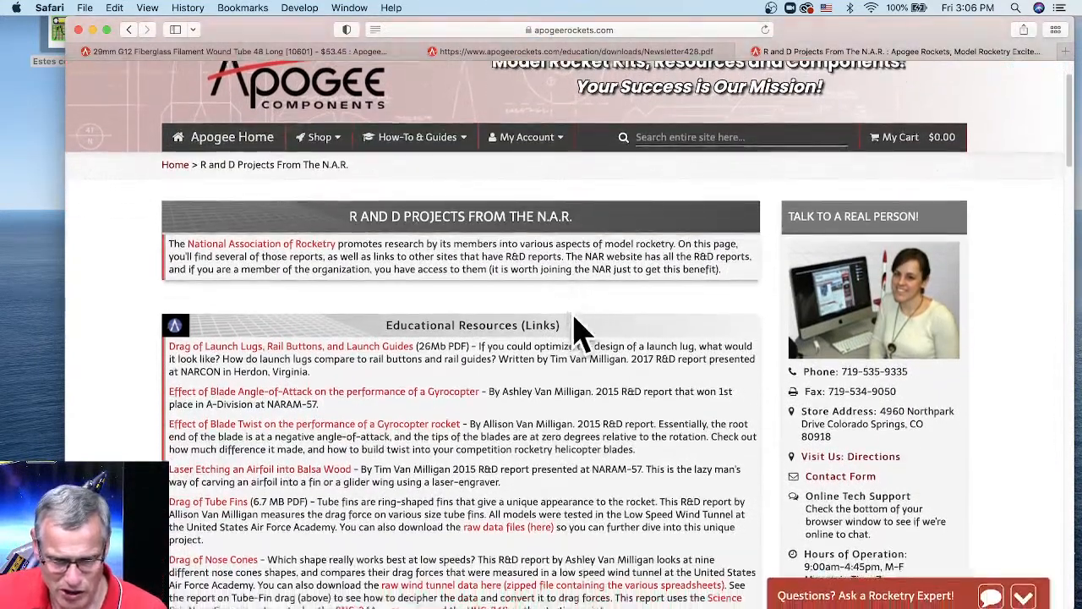
scroll(573, 330, "down", 4)
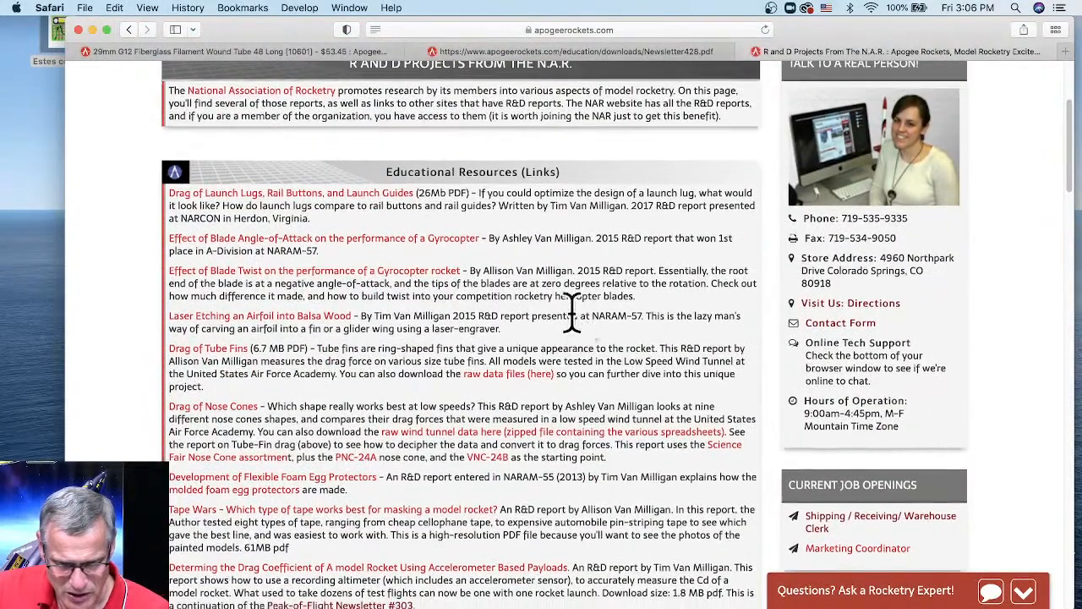
scroll(579, 328, "down", 1)
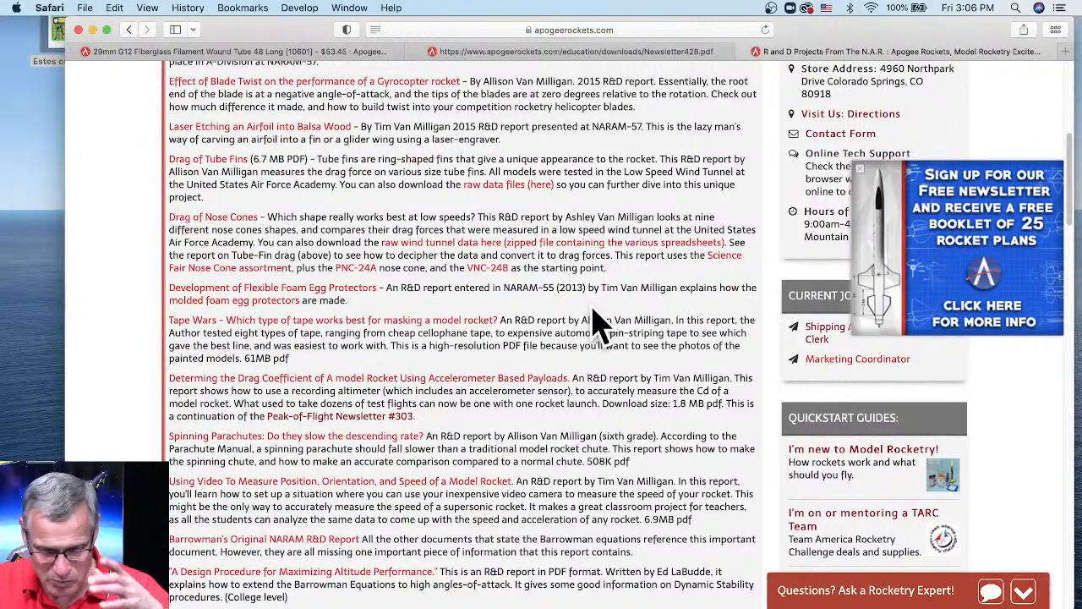
scroll(600, 323, "down", 2)
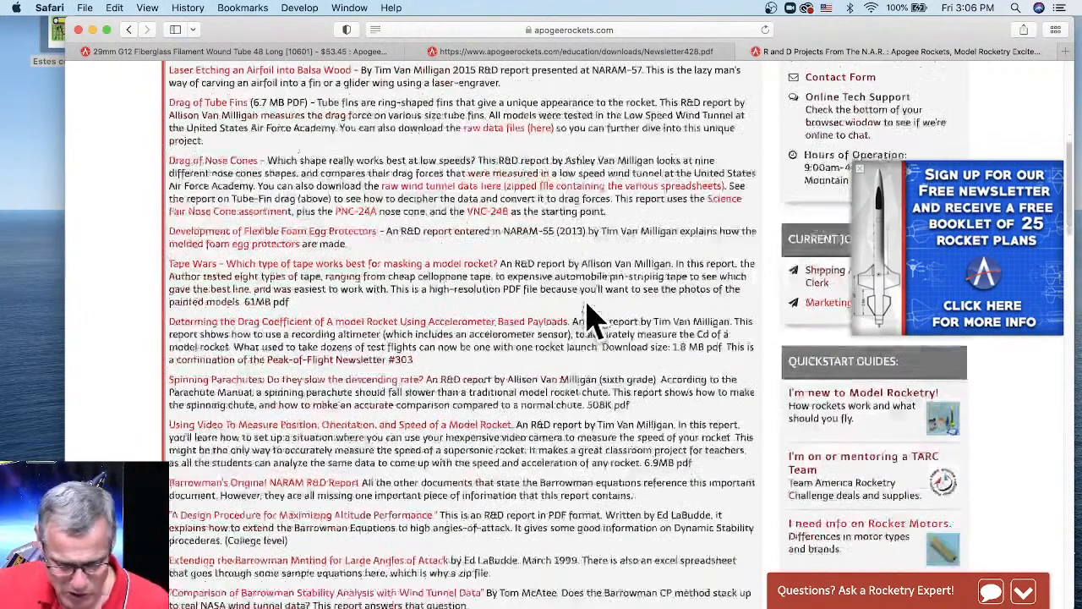
scroll(592, 321, "down", 2)
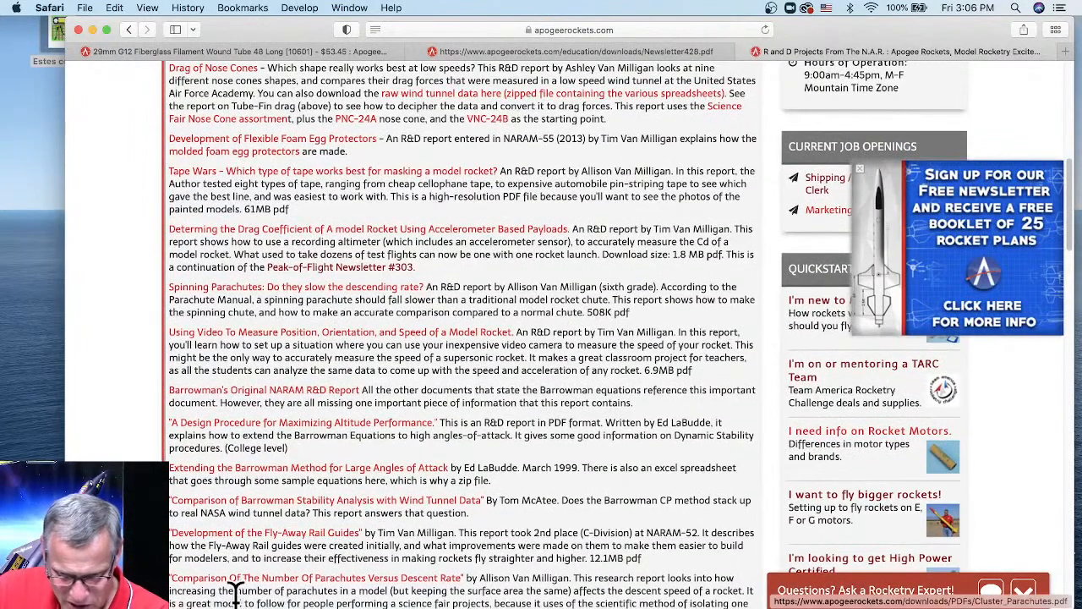
scroll(526, 478, "down", 3)
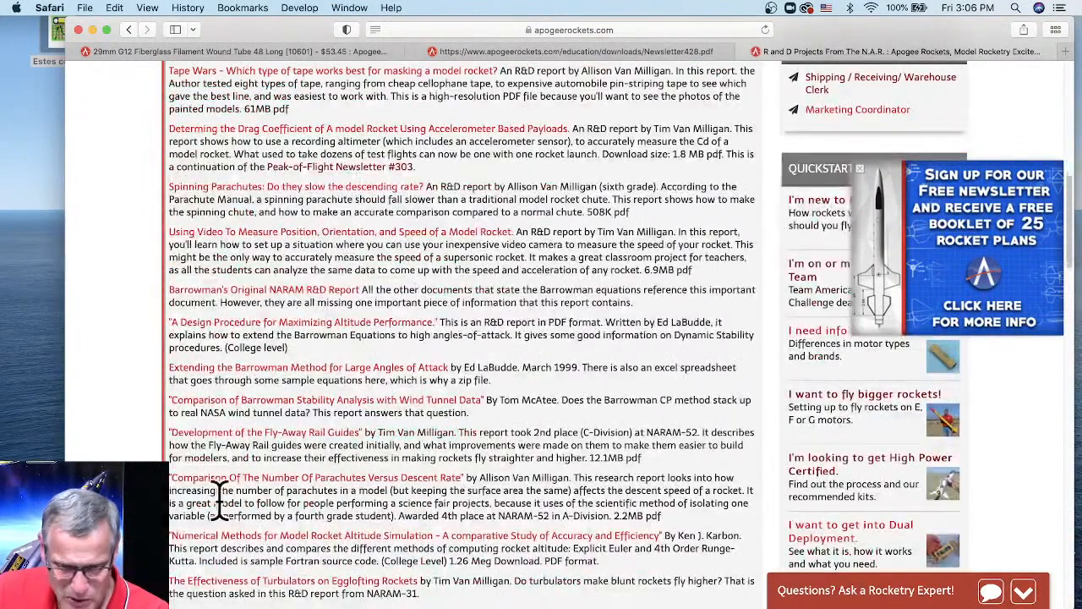
left_click_drag(188, 485, 269, 482)
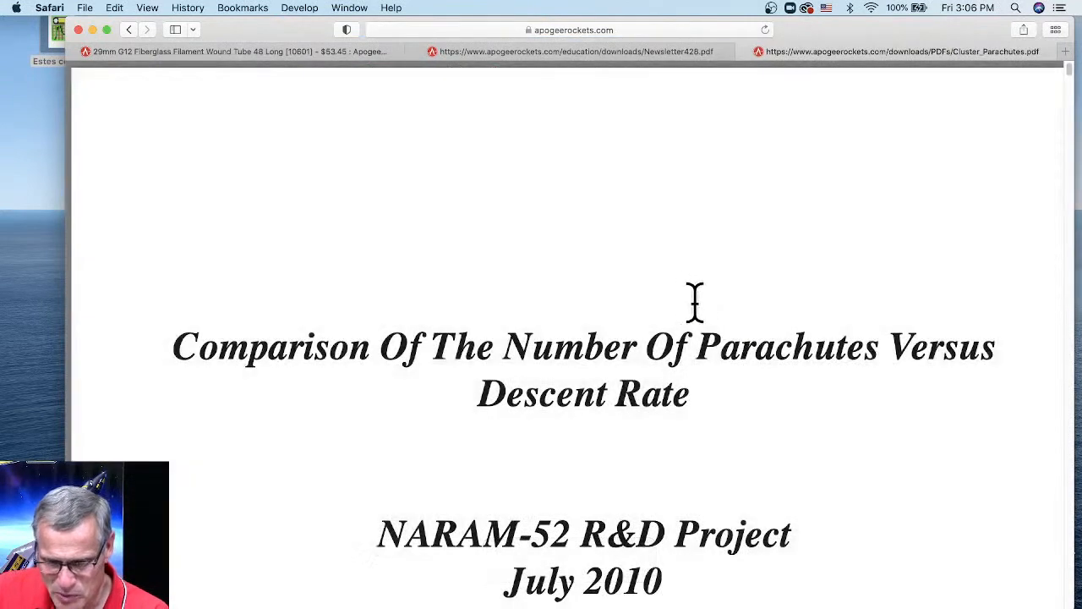
- Scroll Cluster_Parachutes.pdf past the summary to the one-, two- and three-parachute diagrams
scroll(712, 317, "down", 5)
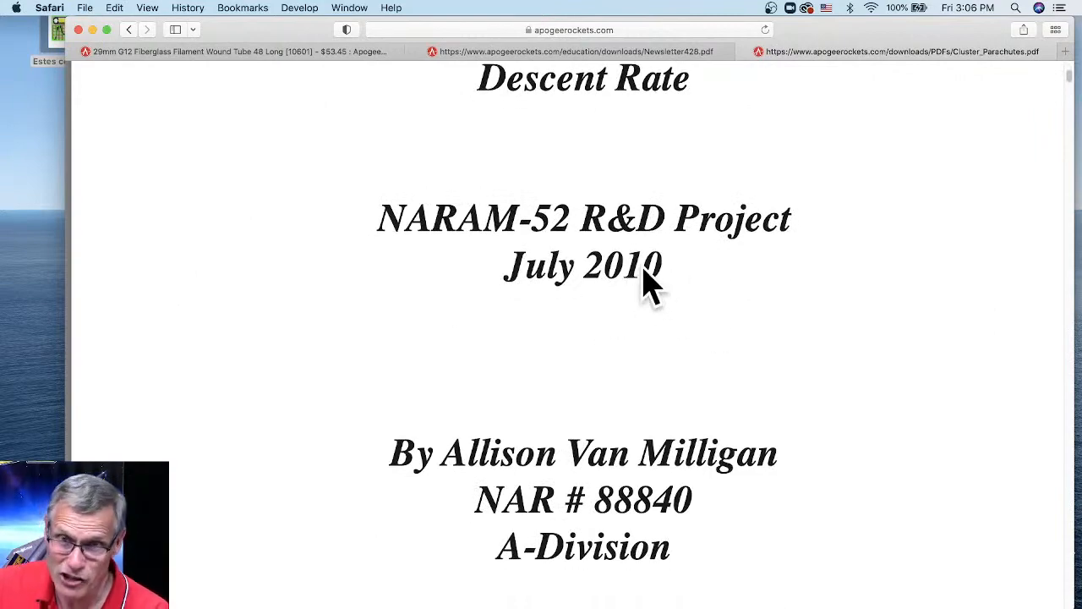
scroll(695, 304, "down", 15)
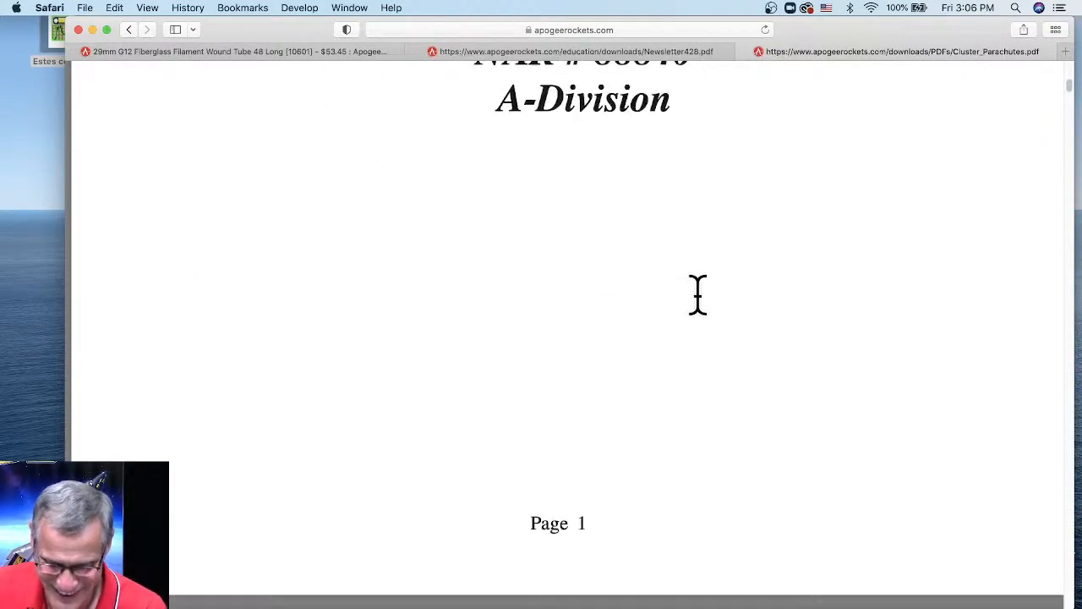
scroll(700, 300, "down", 18)
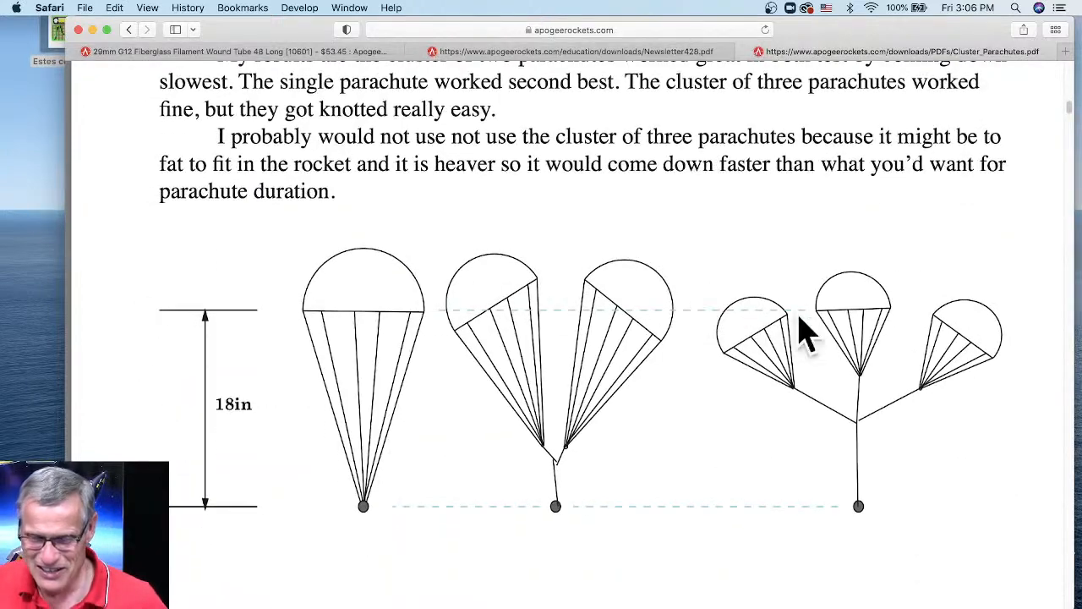